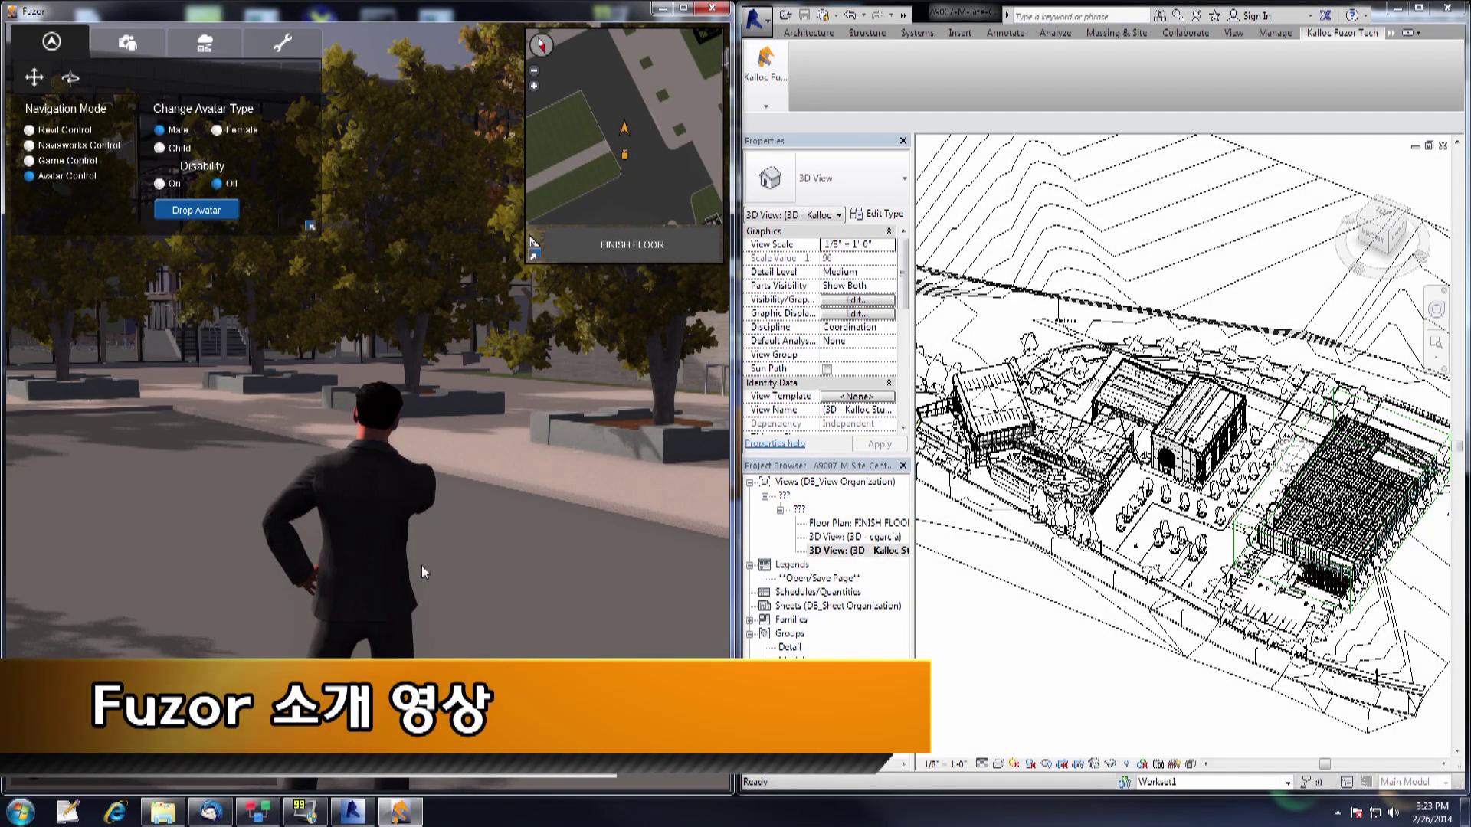
Use the Fuzor plugin's Linkfile Manager in Revit to sync all the listed project documents
{"action": "right_click_drag", "start_coordinate": [428, 566], "coordinate": [427, 565]}
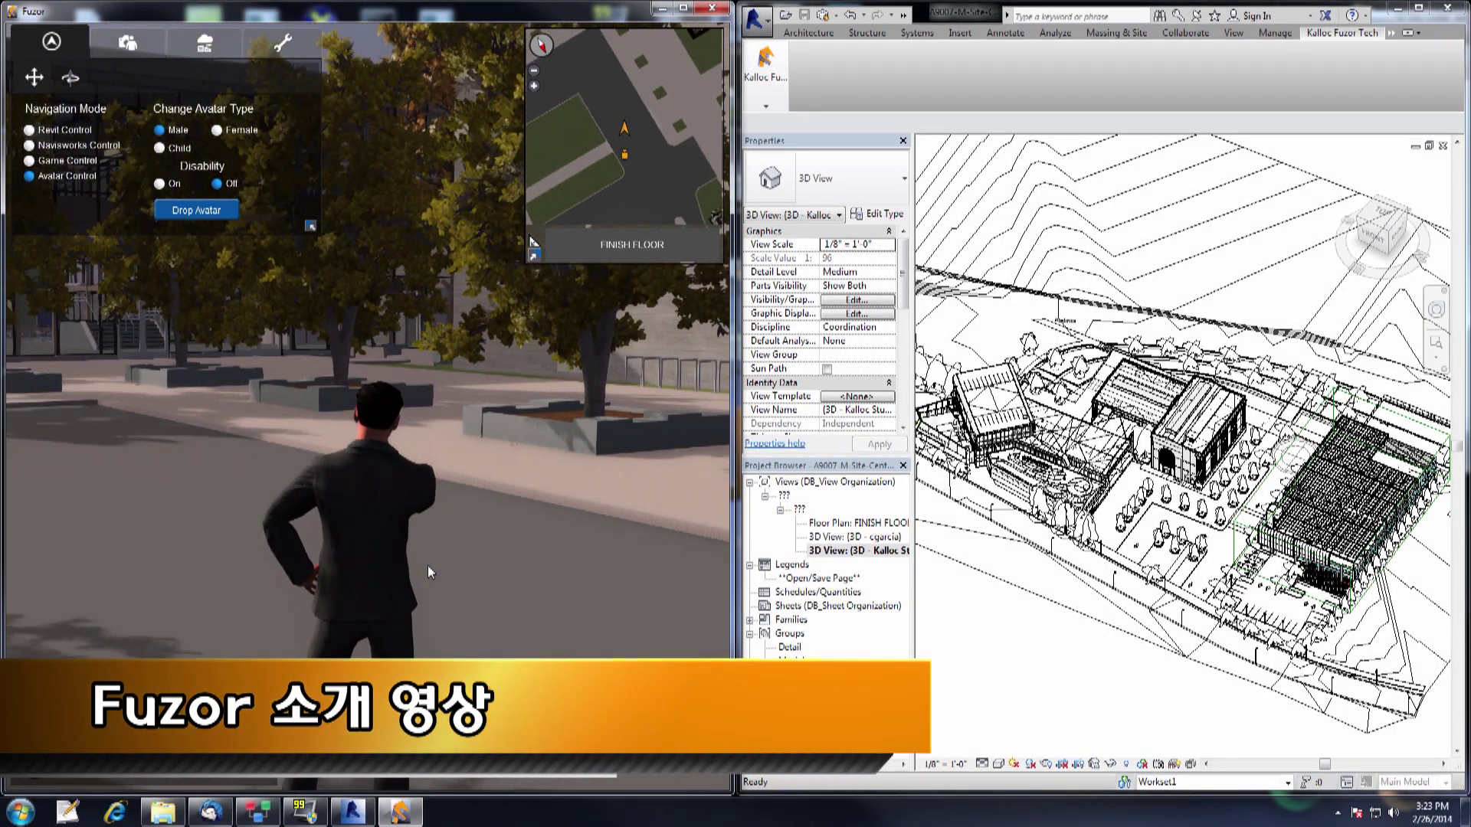
{"action": "left_click", "coordinate": [988, 17]}
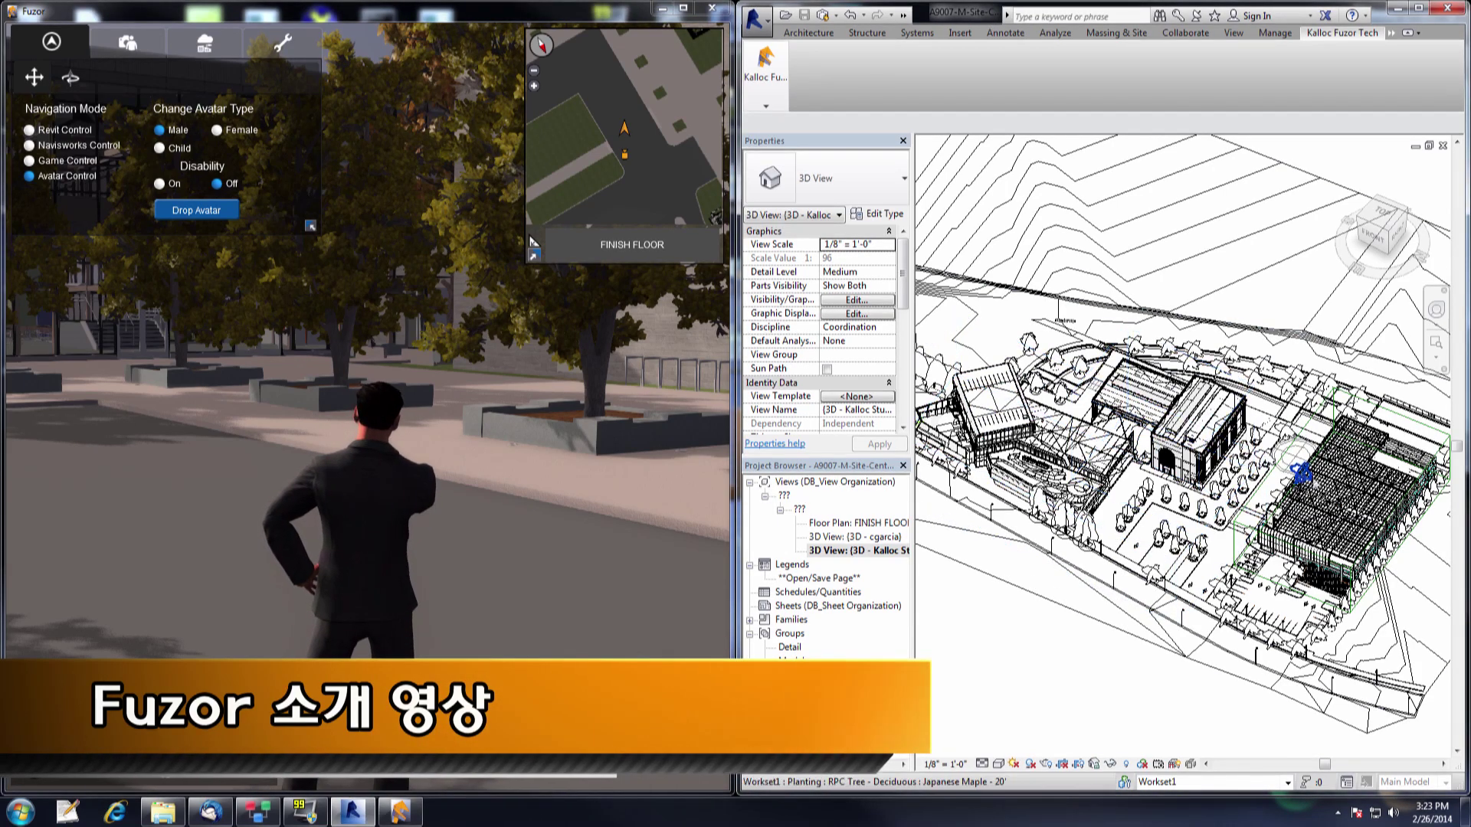
{"action": "left_click", "coordinate": [772, 108]}
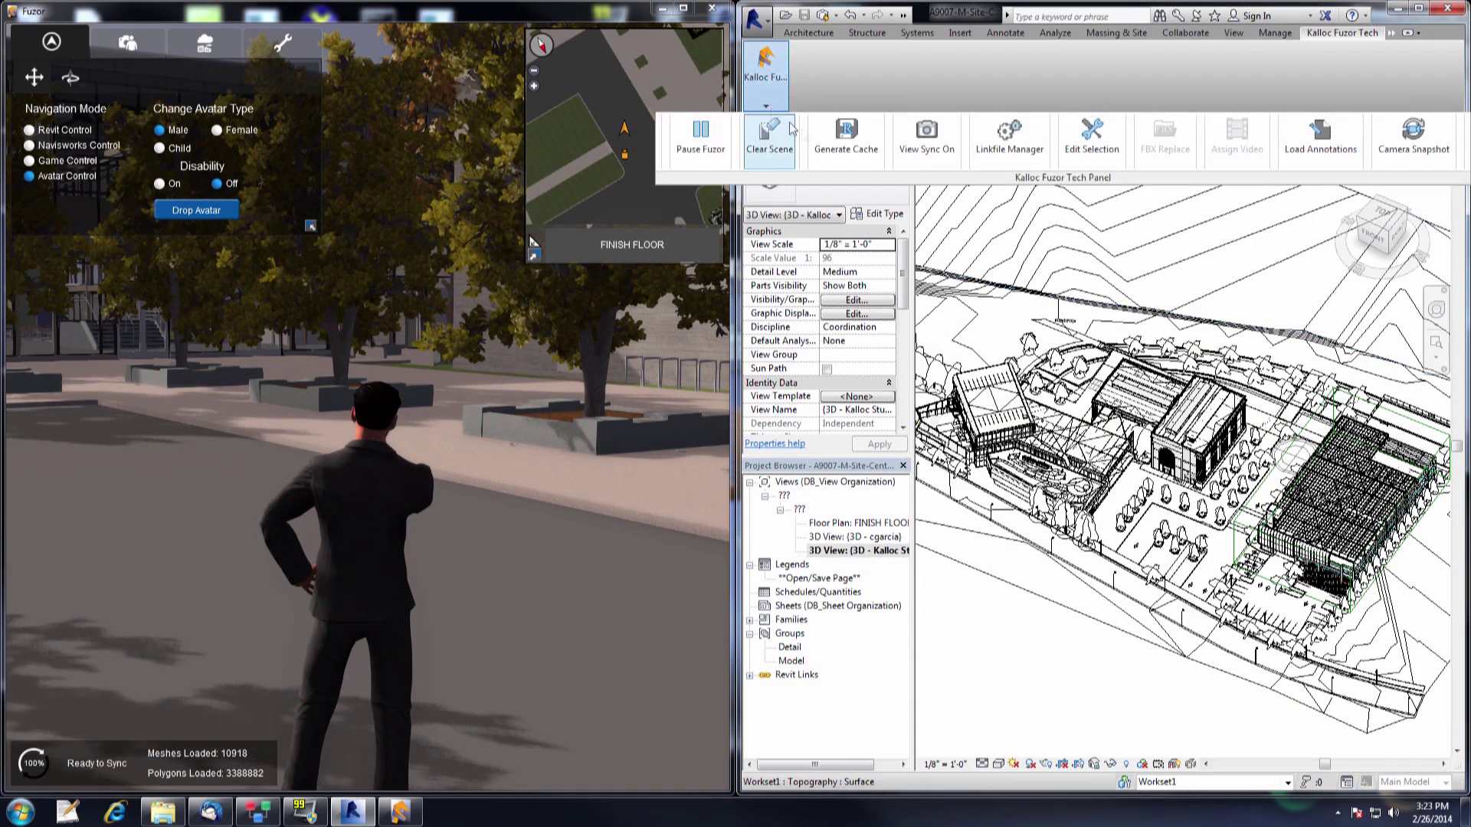
{"action": "left_click", "coordinate": [1008, 138]}
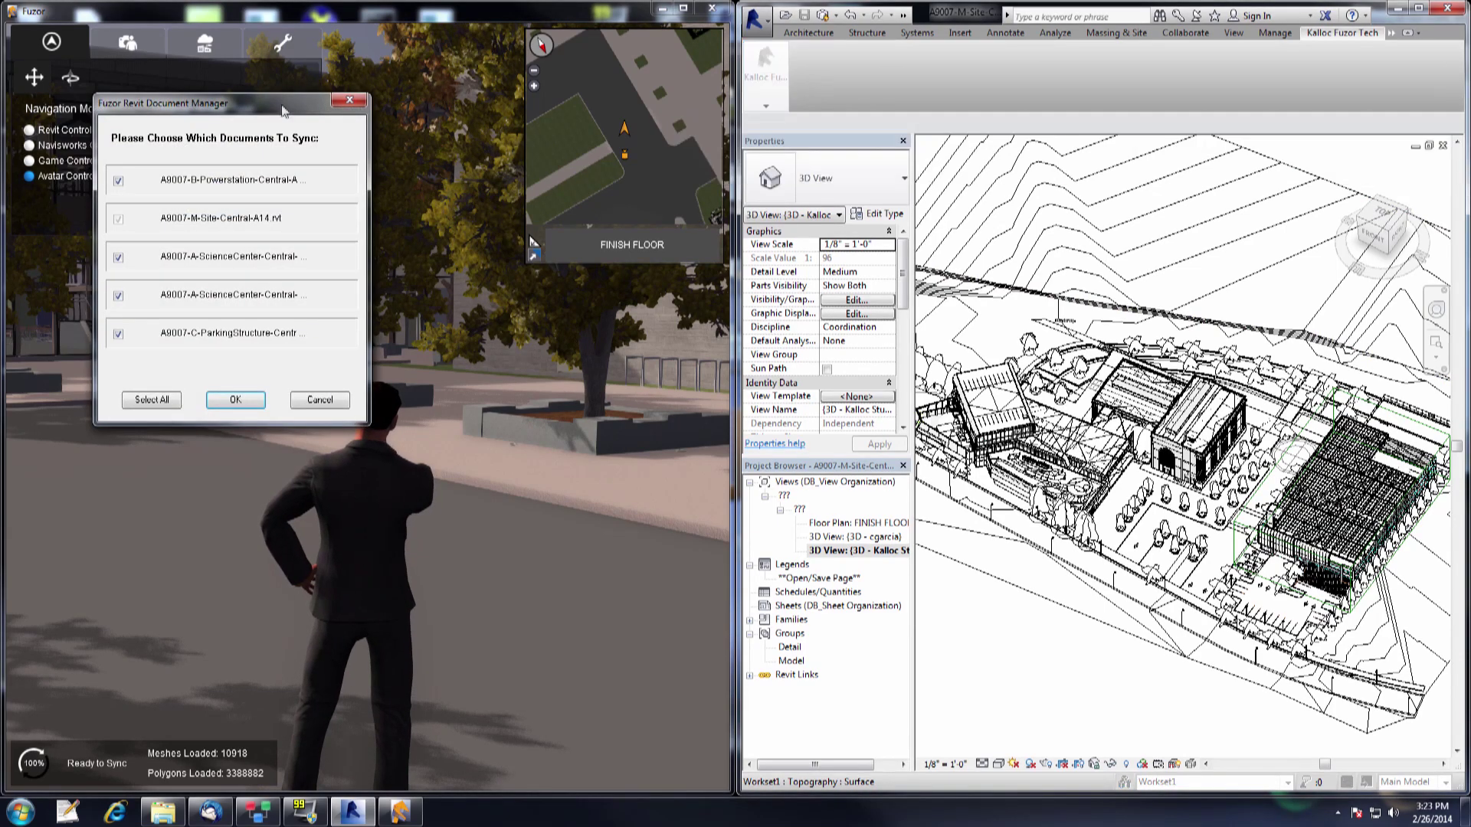
{"action": "left_click_drag", "start_coordinate": [277, 106], "coordinate": [718, 265]}
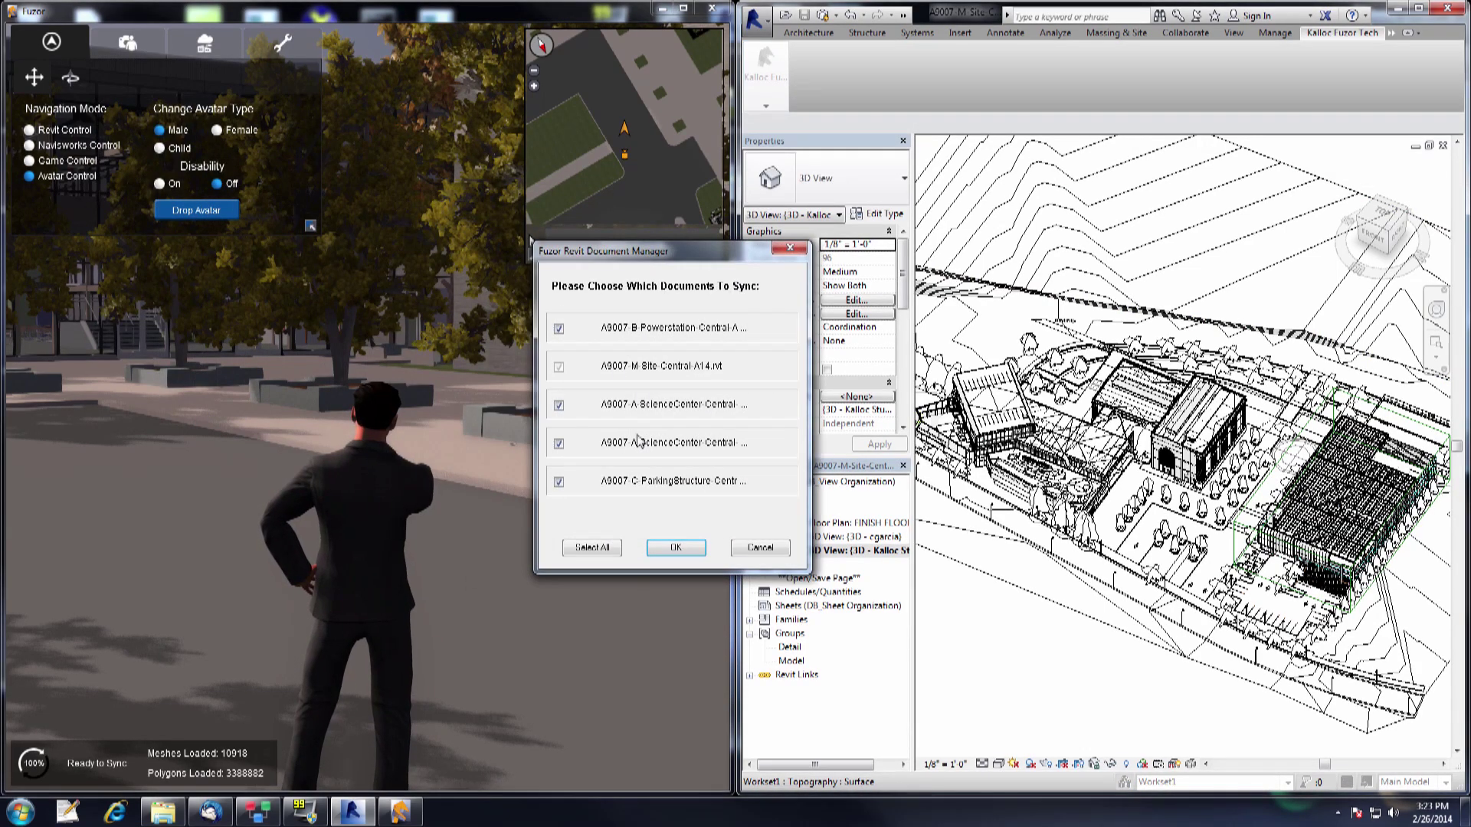
{"action": "left_click", "coordinate": [675, 548]}
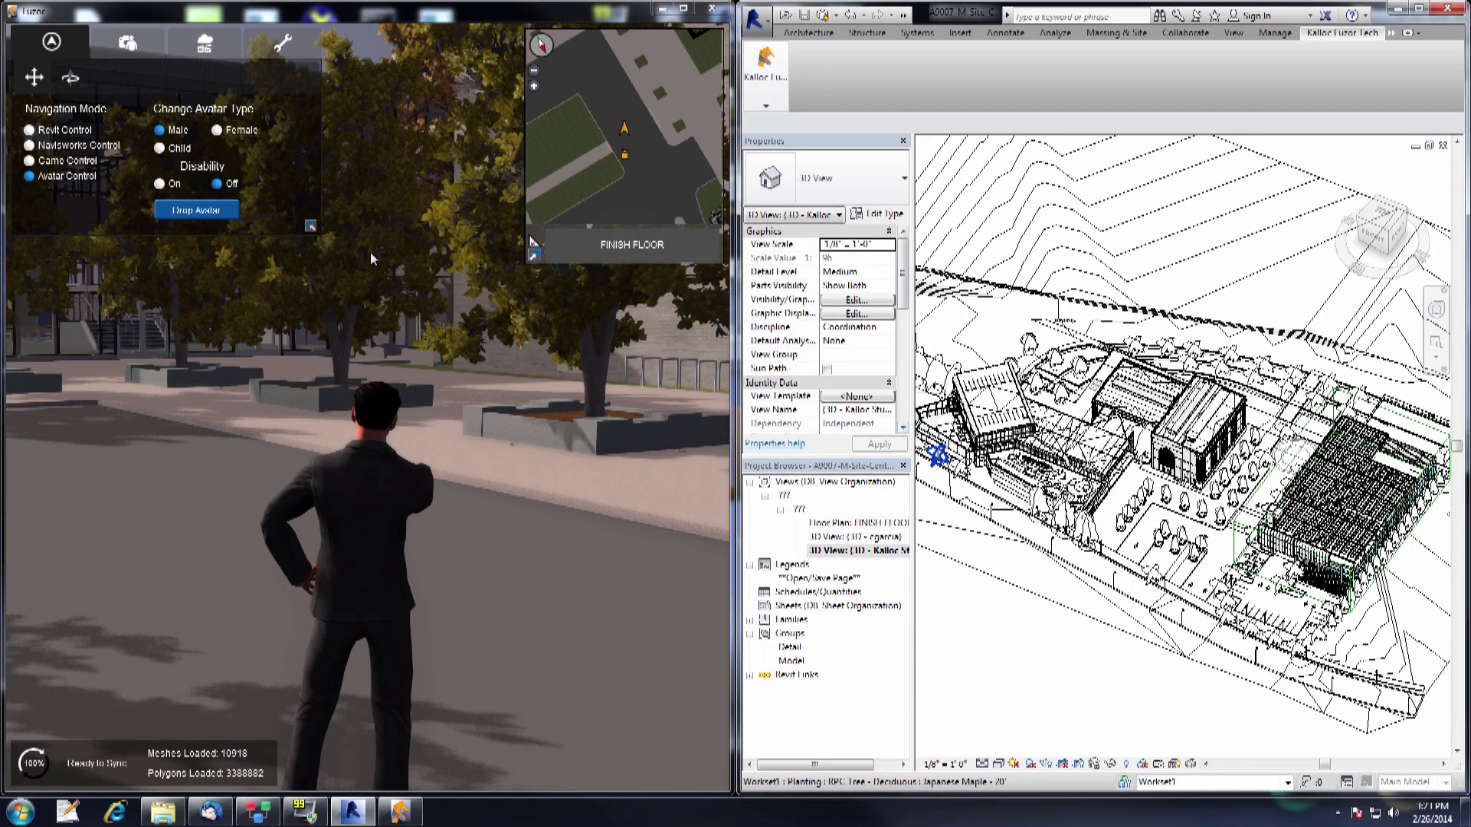
Change the Fuzor navigation mode to Game Control and fly above the trees to examine the street and buildings
{"action": "left_click", "coordinate": [65, 162]}
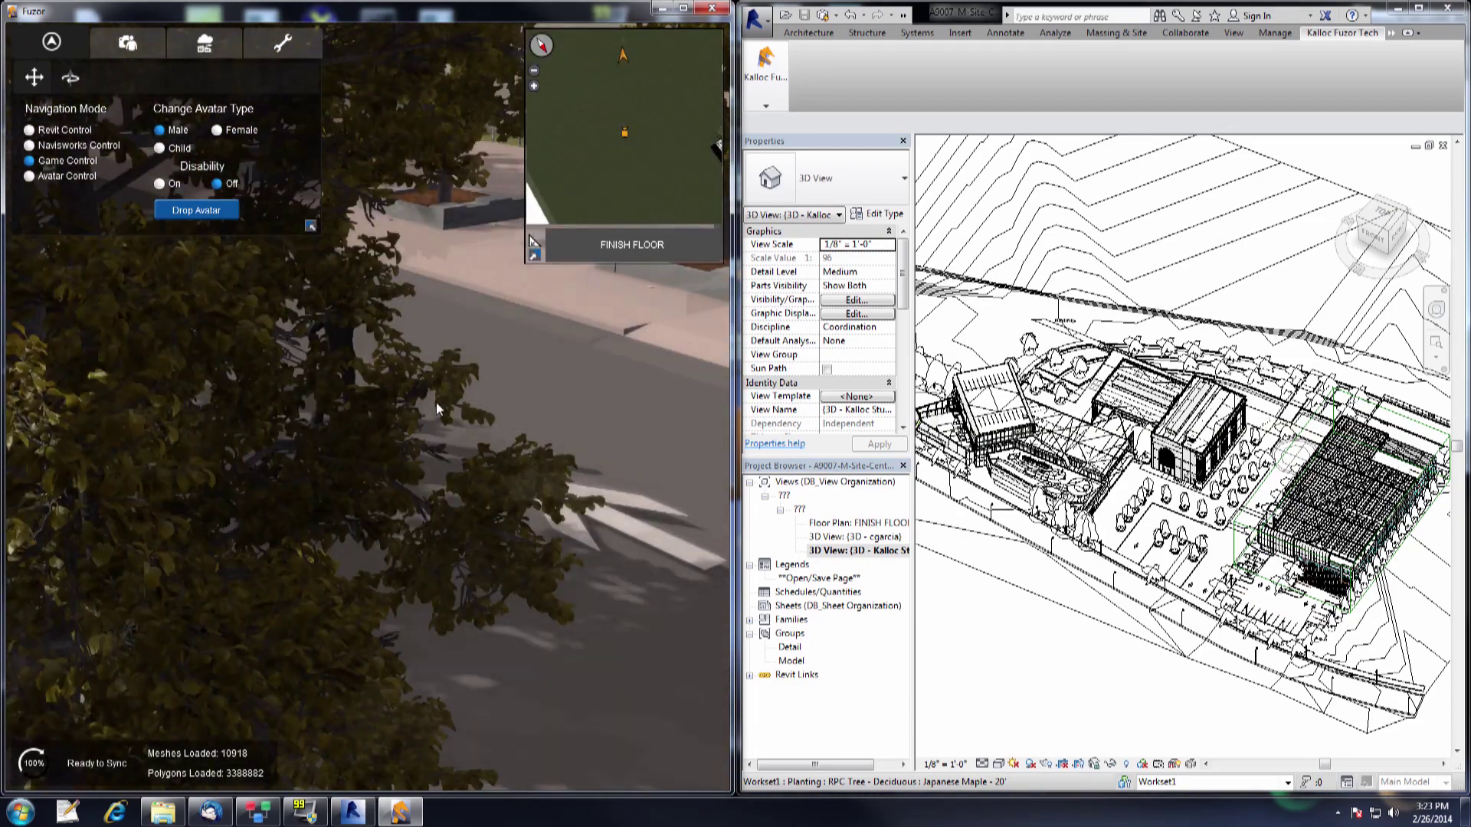
{"action": "key", "text": "s"}
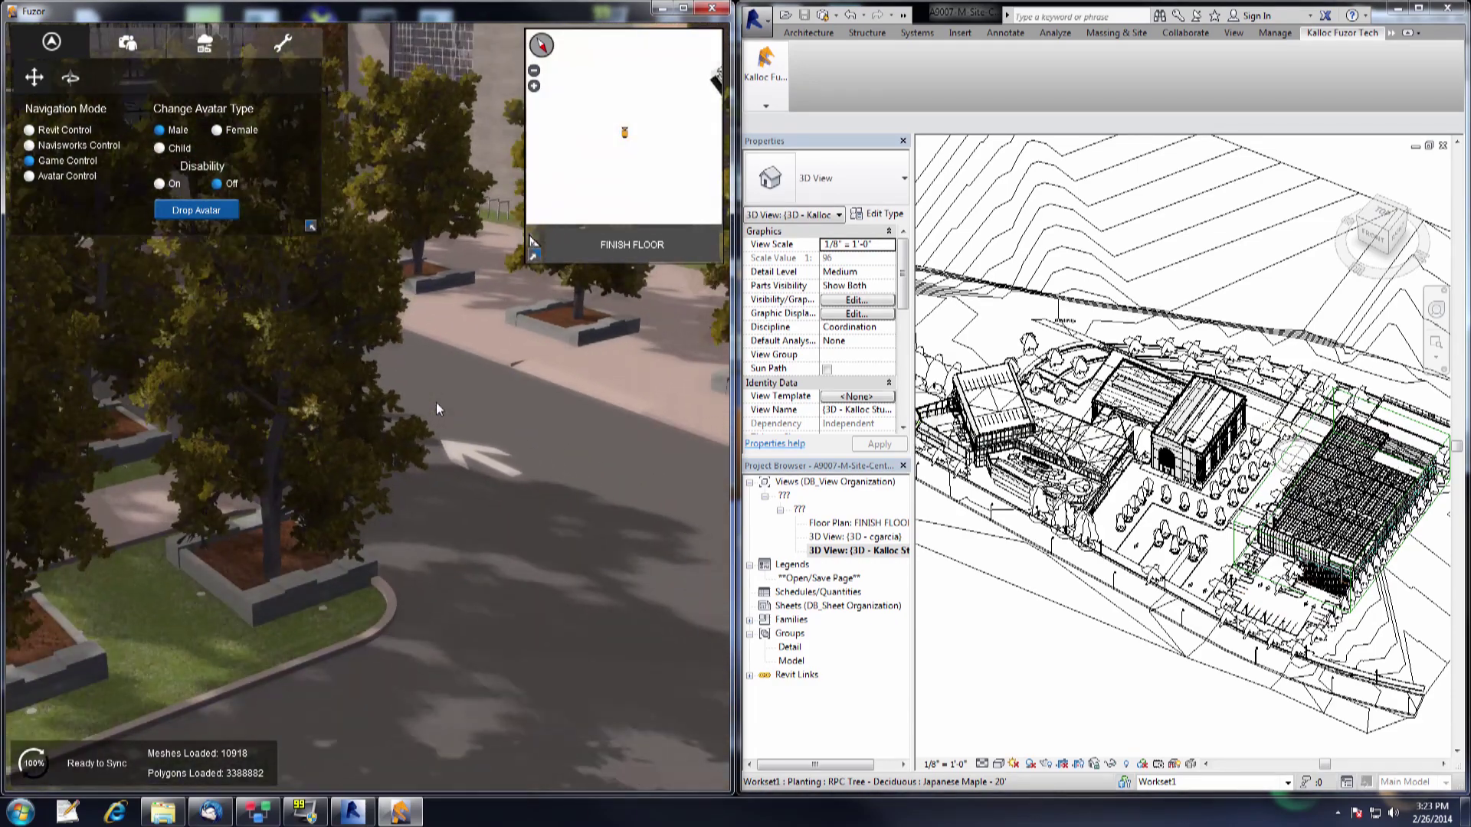
{"action": "right_click_drag", "start_coordinate": [436, 409], "coordinate": [374, 367]}
{"action": "left_click_drag", "start_coordinate": [374, 366], "coordinate": [404, 387]}
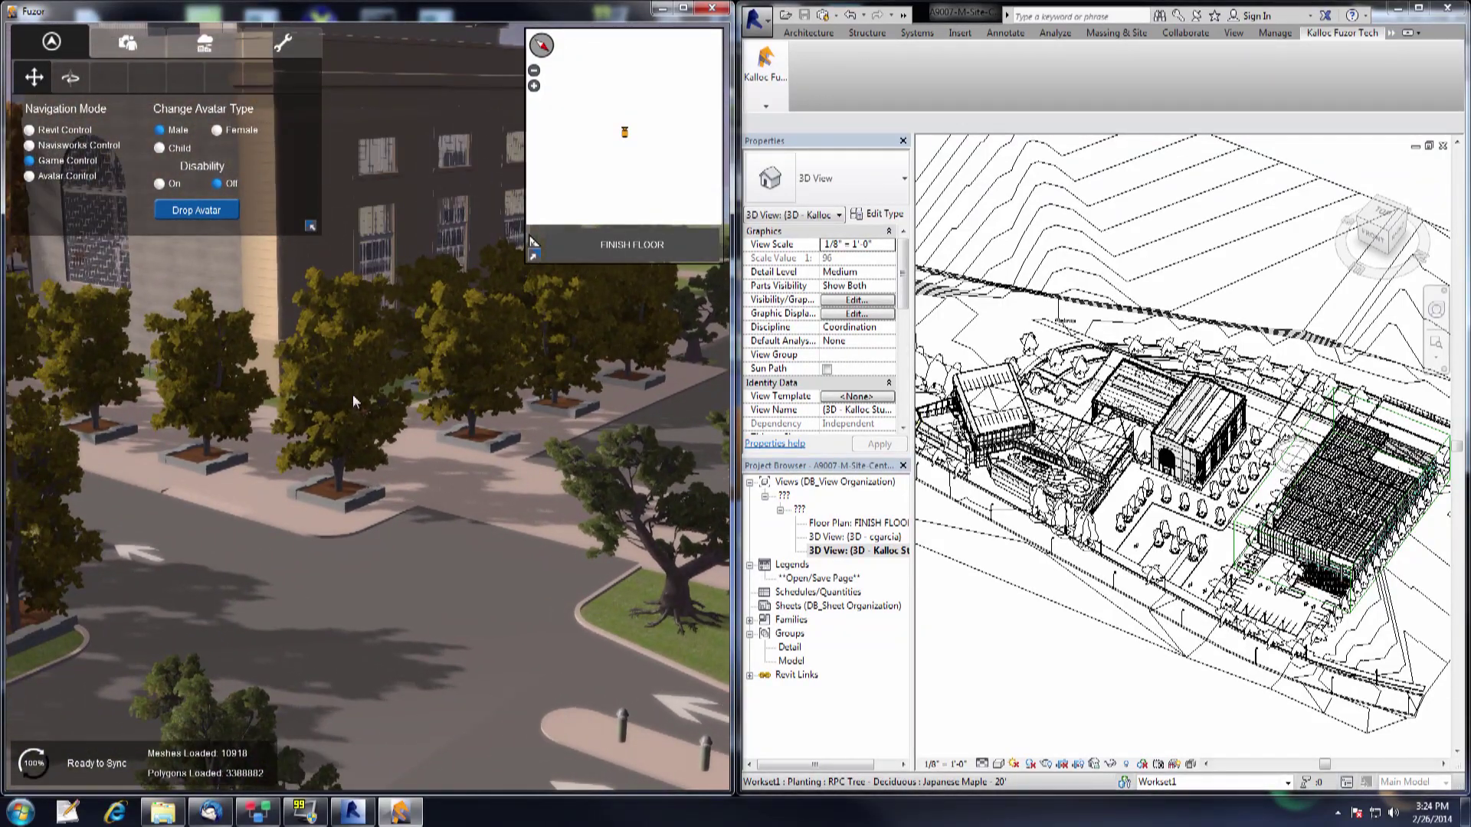
{"action": "left_click_drag", "start_coordinate": [343, 427], "coordinate": [320, 429]}
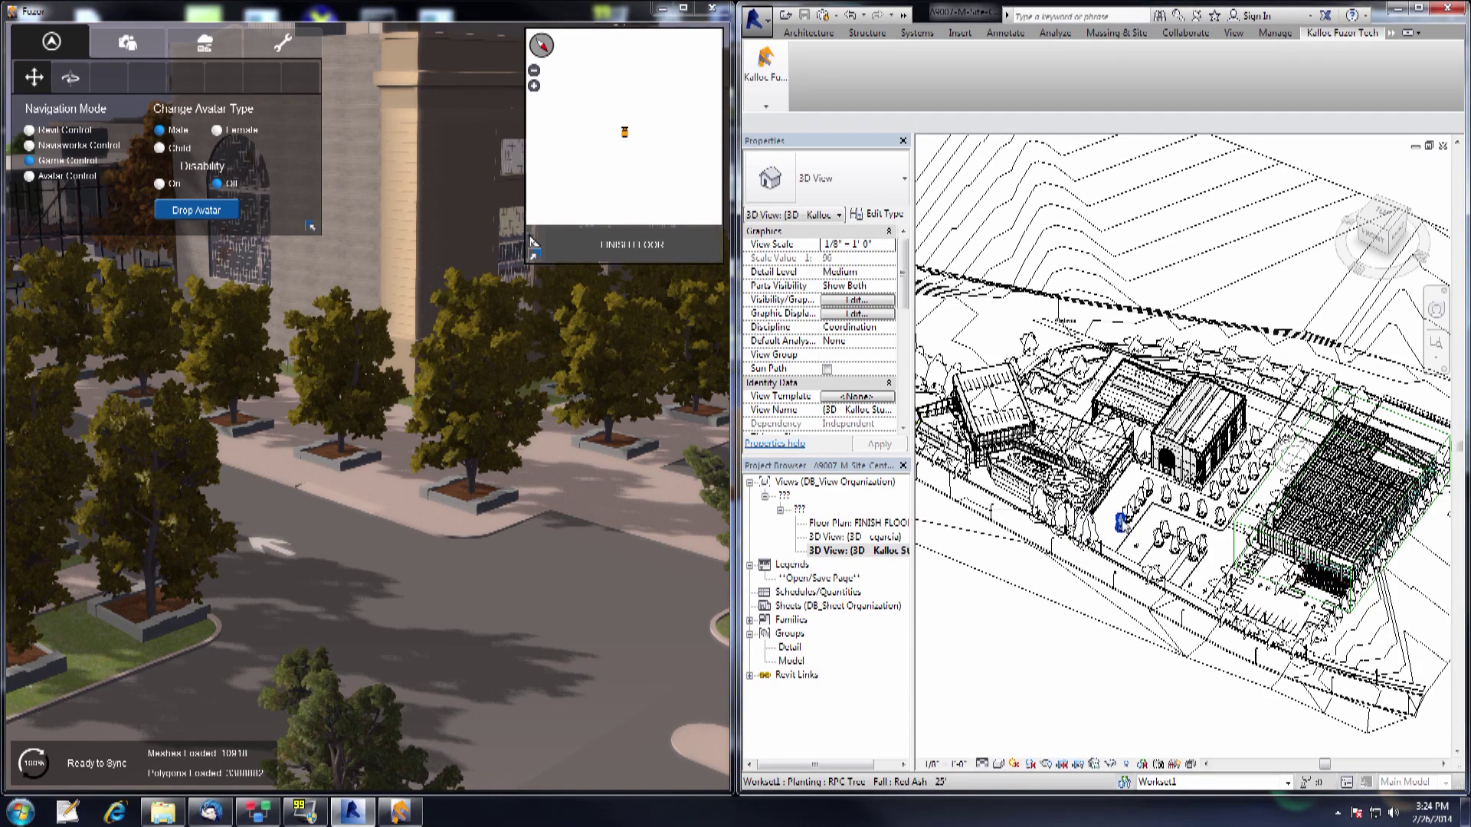
{"action": "left_click_drag", "start_coordinate": [460, 433], "coordinate": [413, 413]}
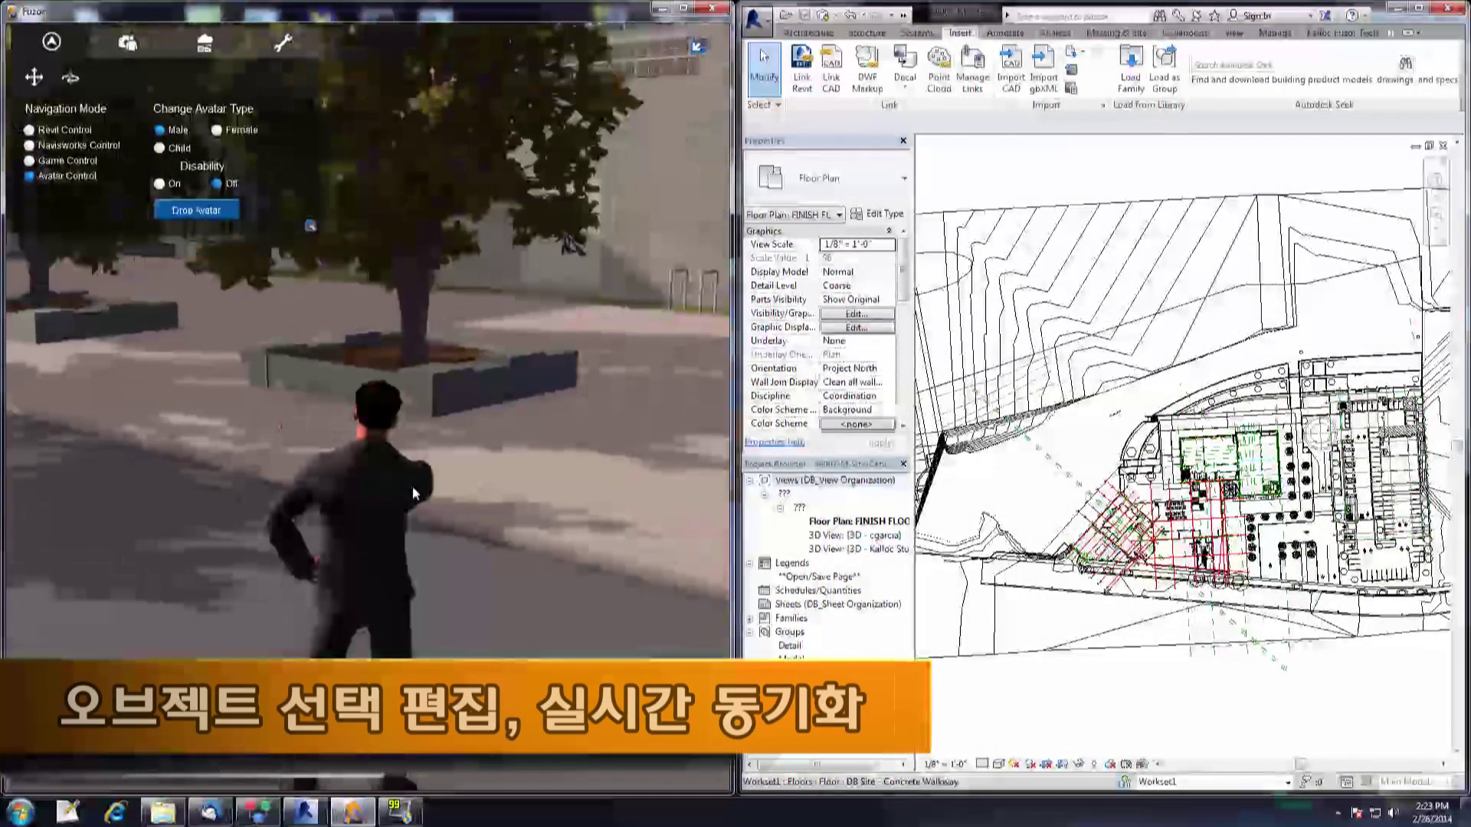
Walk the avatar to the nearest tree, select its raised planter, and bring up that selection in the Revit floor plan with Edit Selection
{"action": "key", "text": "w"}
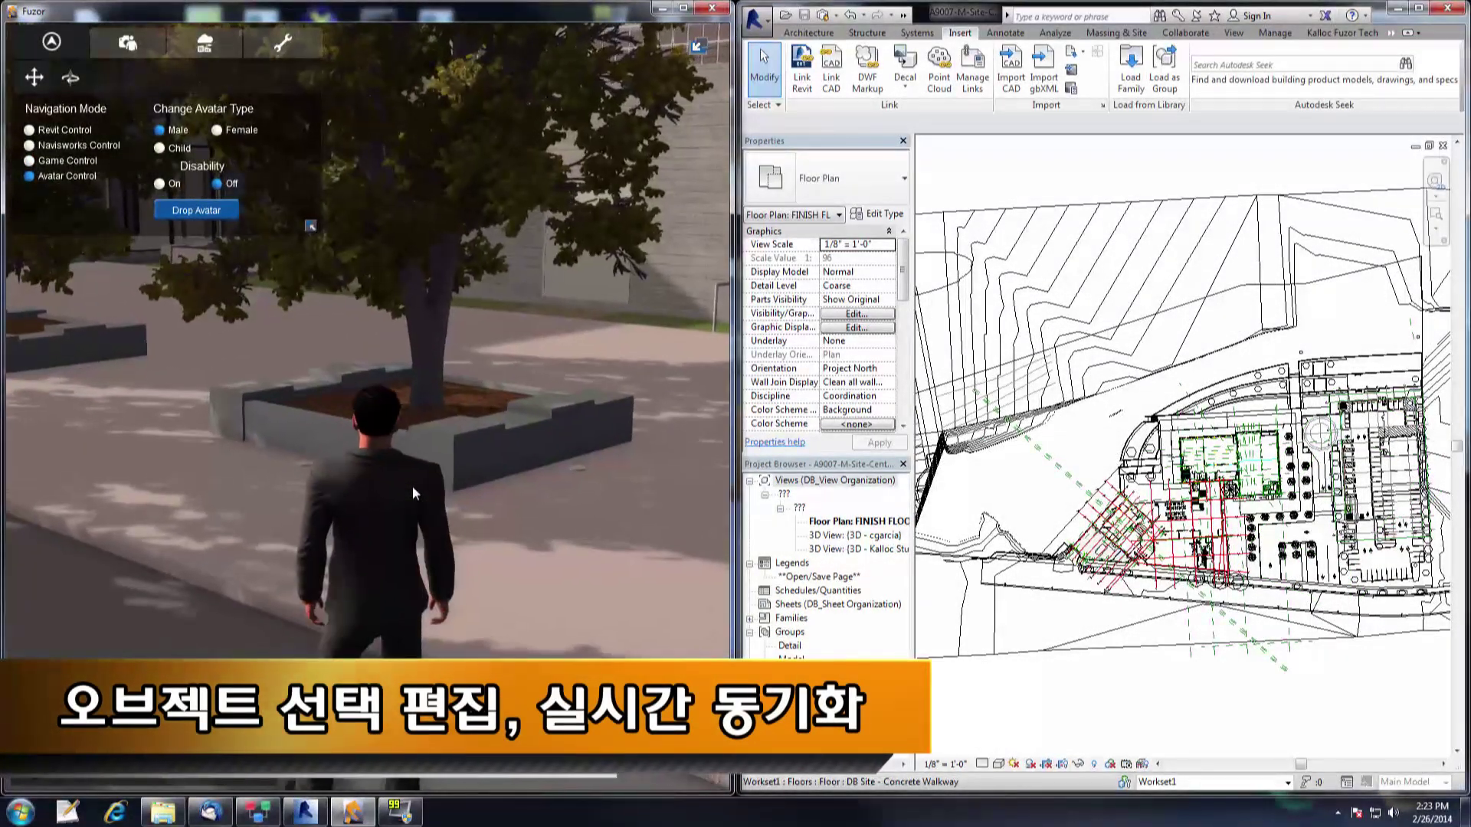
{"action": "left_click", "coordinate": [457, 427]}
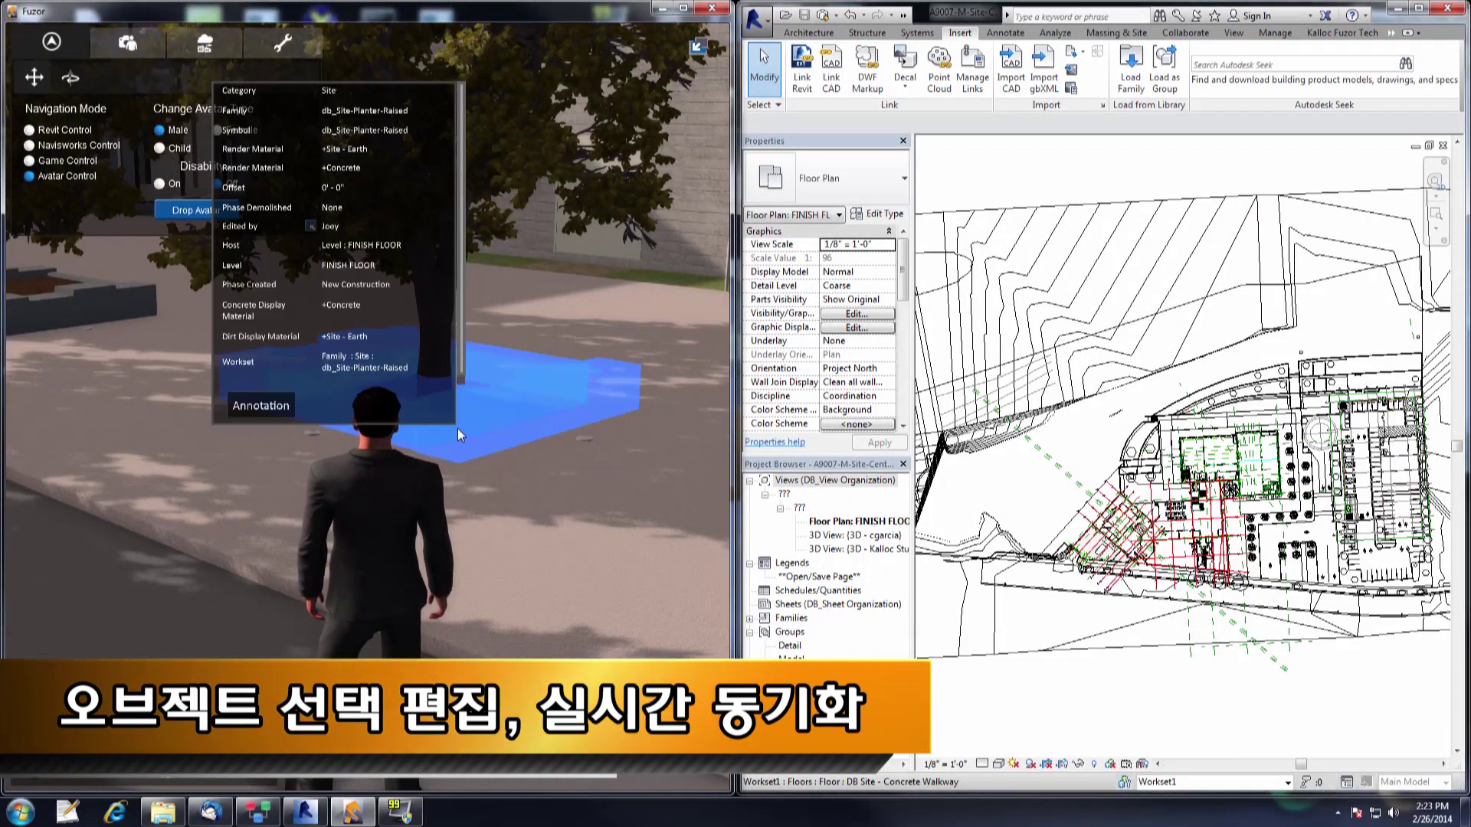
{"action": "left_click", "coordinate": [1342, 33]}
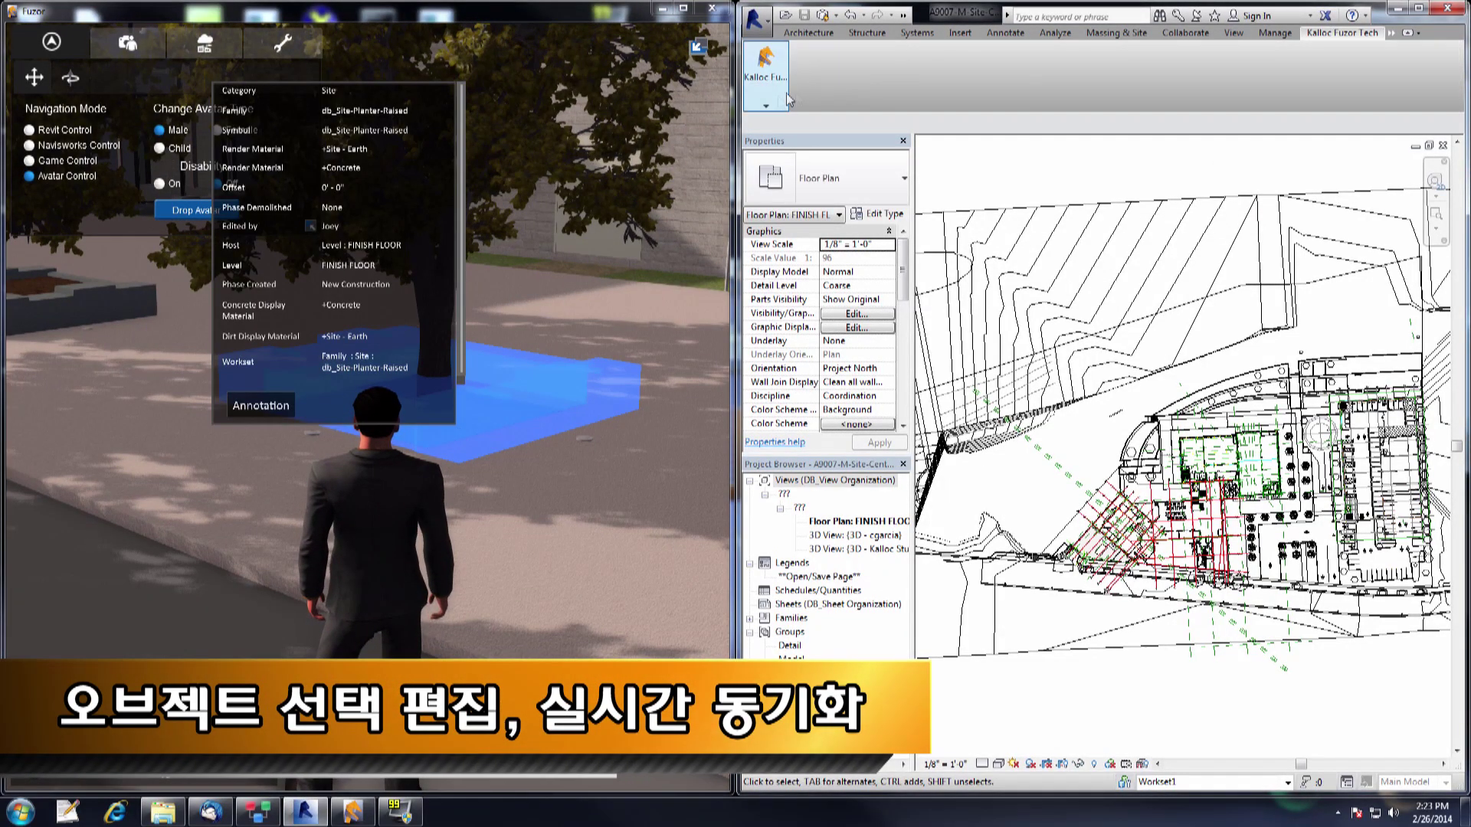
{"action": "left_click", "coordinate": [765, 77]}
{"action": "left_click", "coordinate": [1093, 147]}
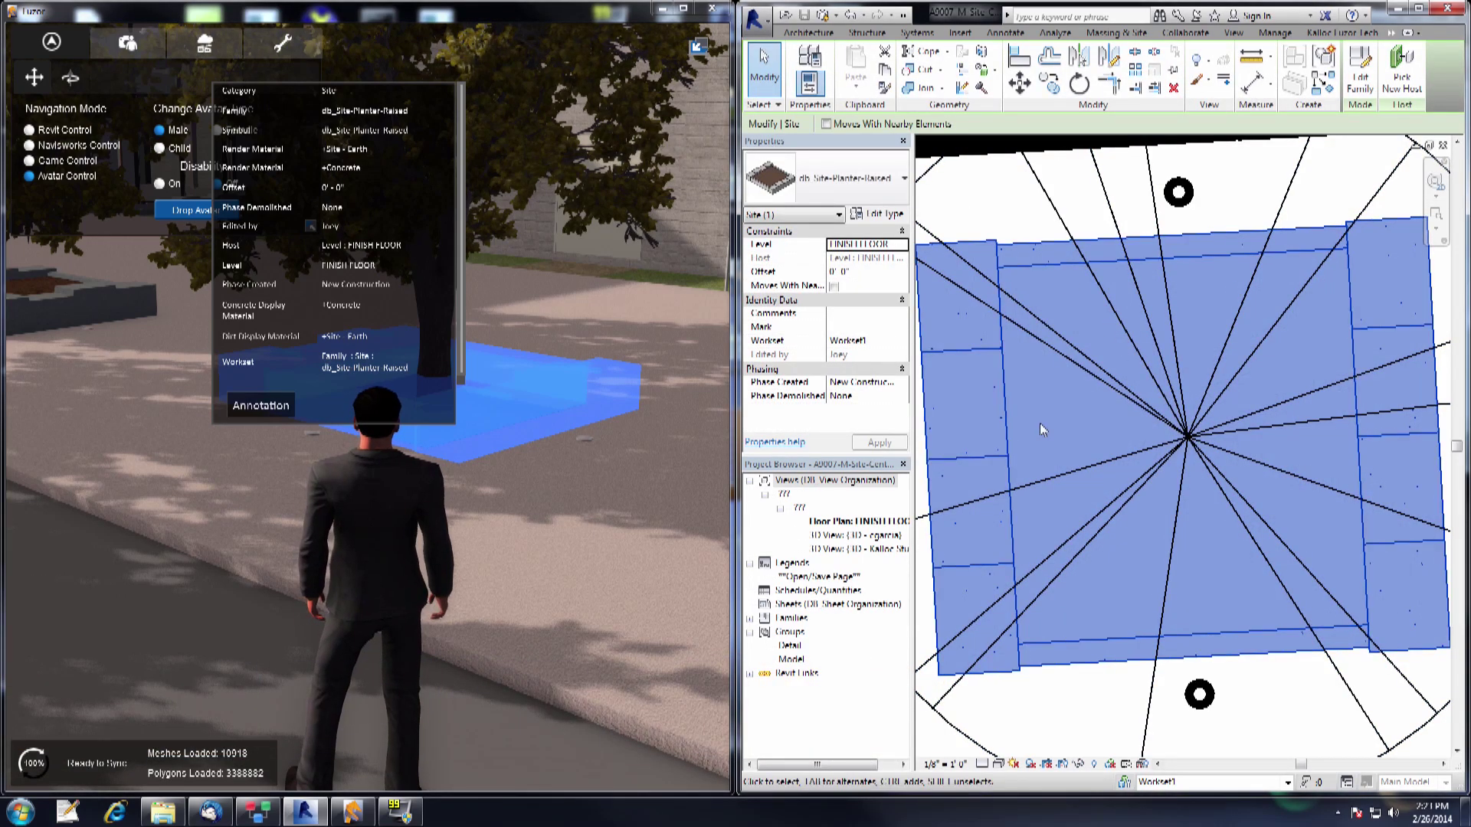
{"action": "scroll", "coordinate": [1041, 429], "scroll_direction": "down", "scroll_amount": 5}
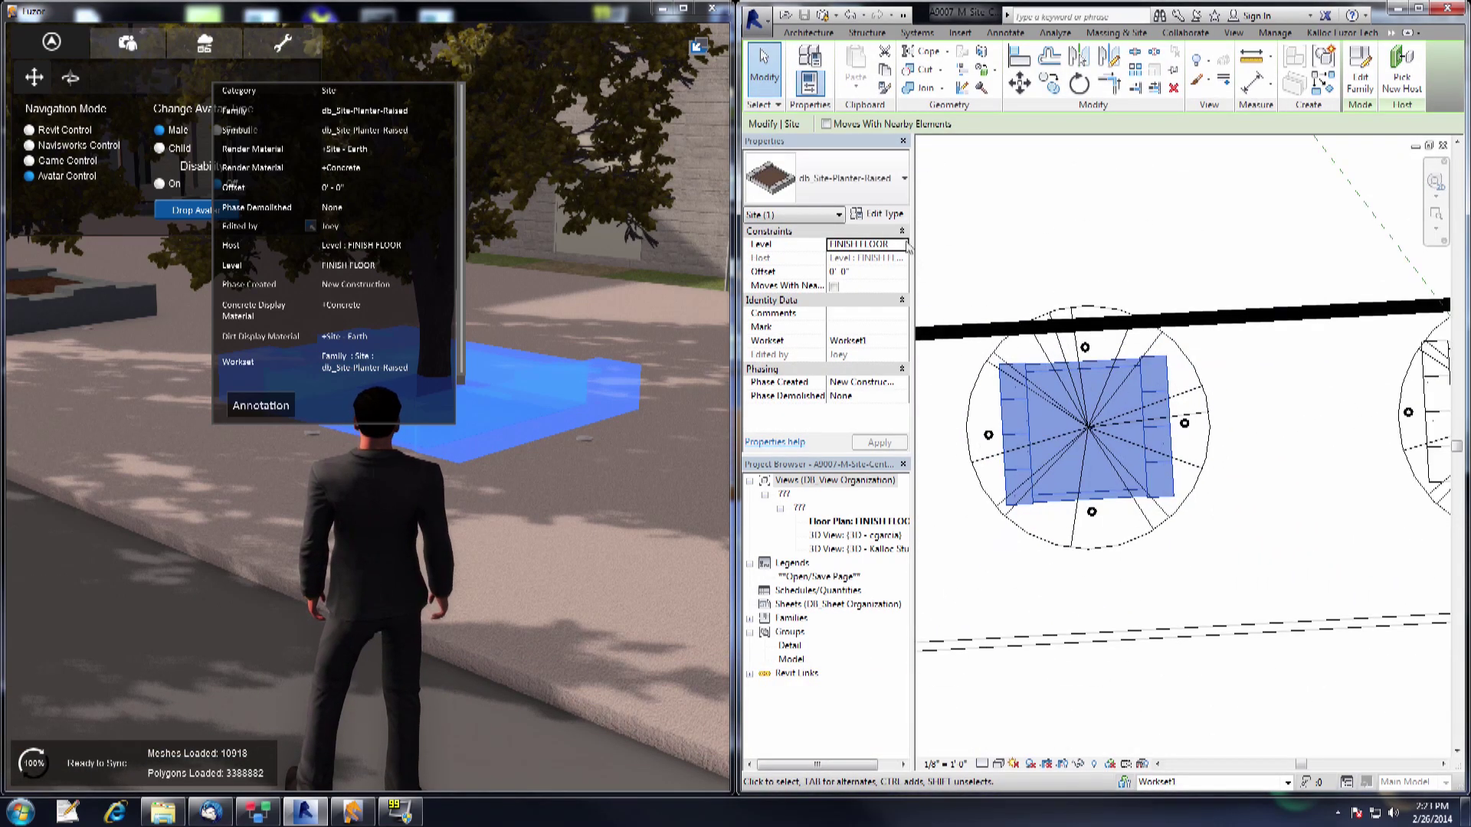
Set the Concrete Display Material of the db_Site-Planter-Raised type to Stone, Natural Soldier
{"action": "left_click", "coordinate": [889, 216]}
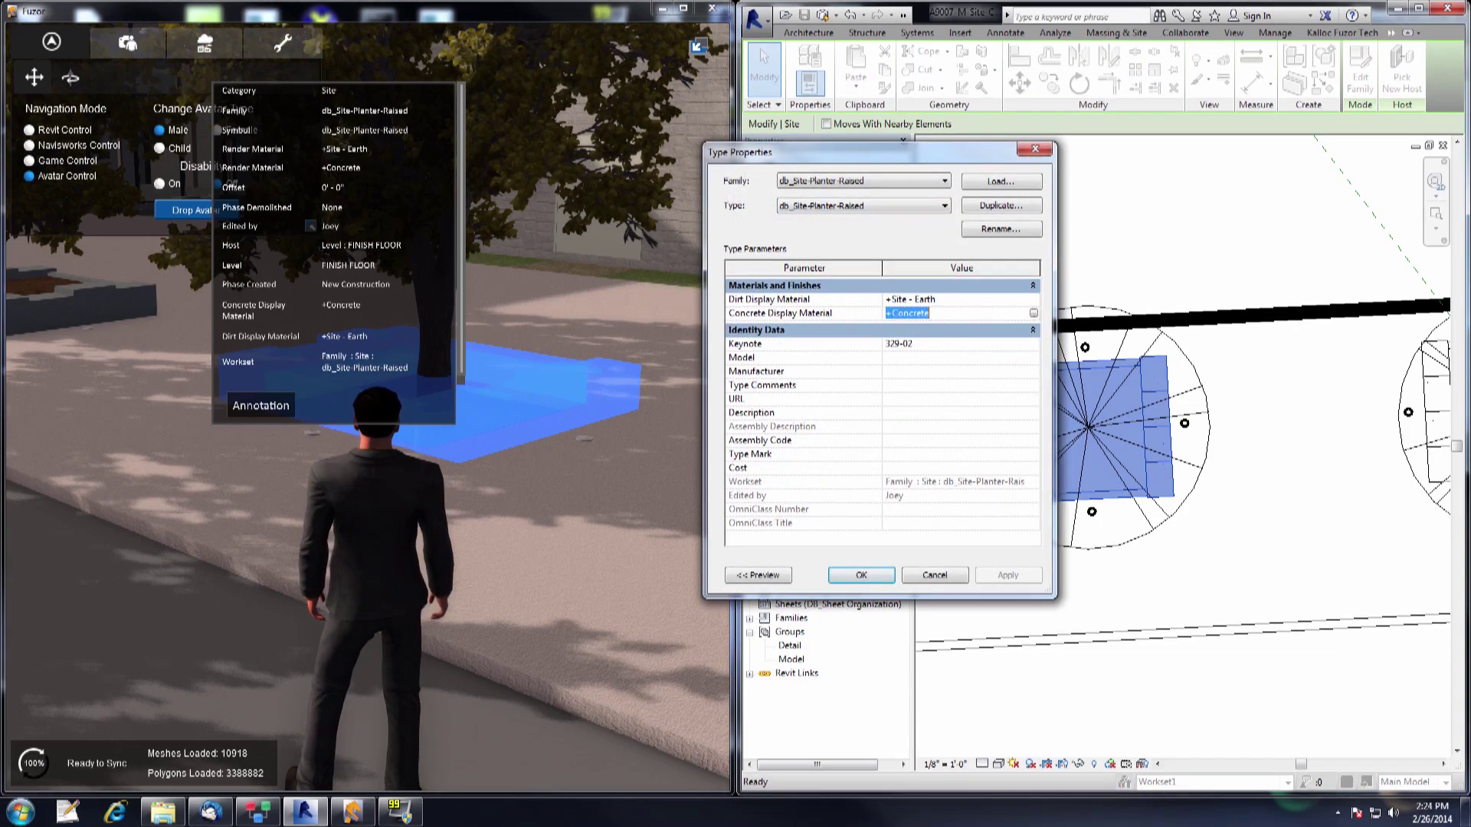
{"action": "left_click", "coordinate": [1034, 313]}
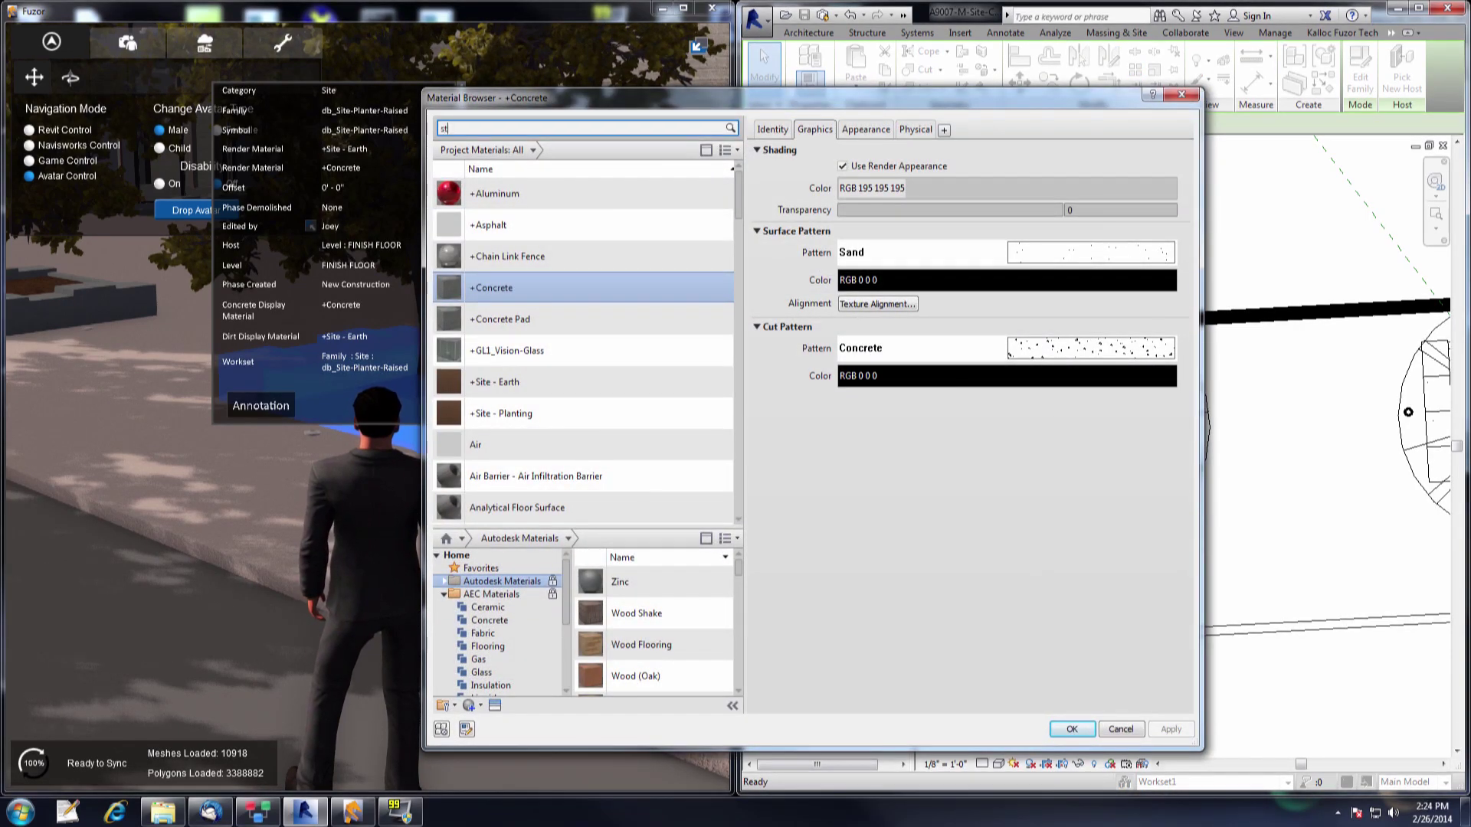
{"action": "key", "text": "Return"}
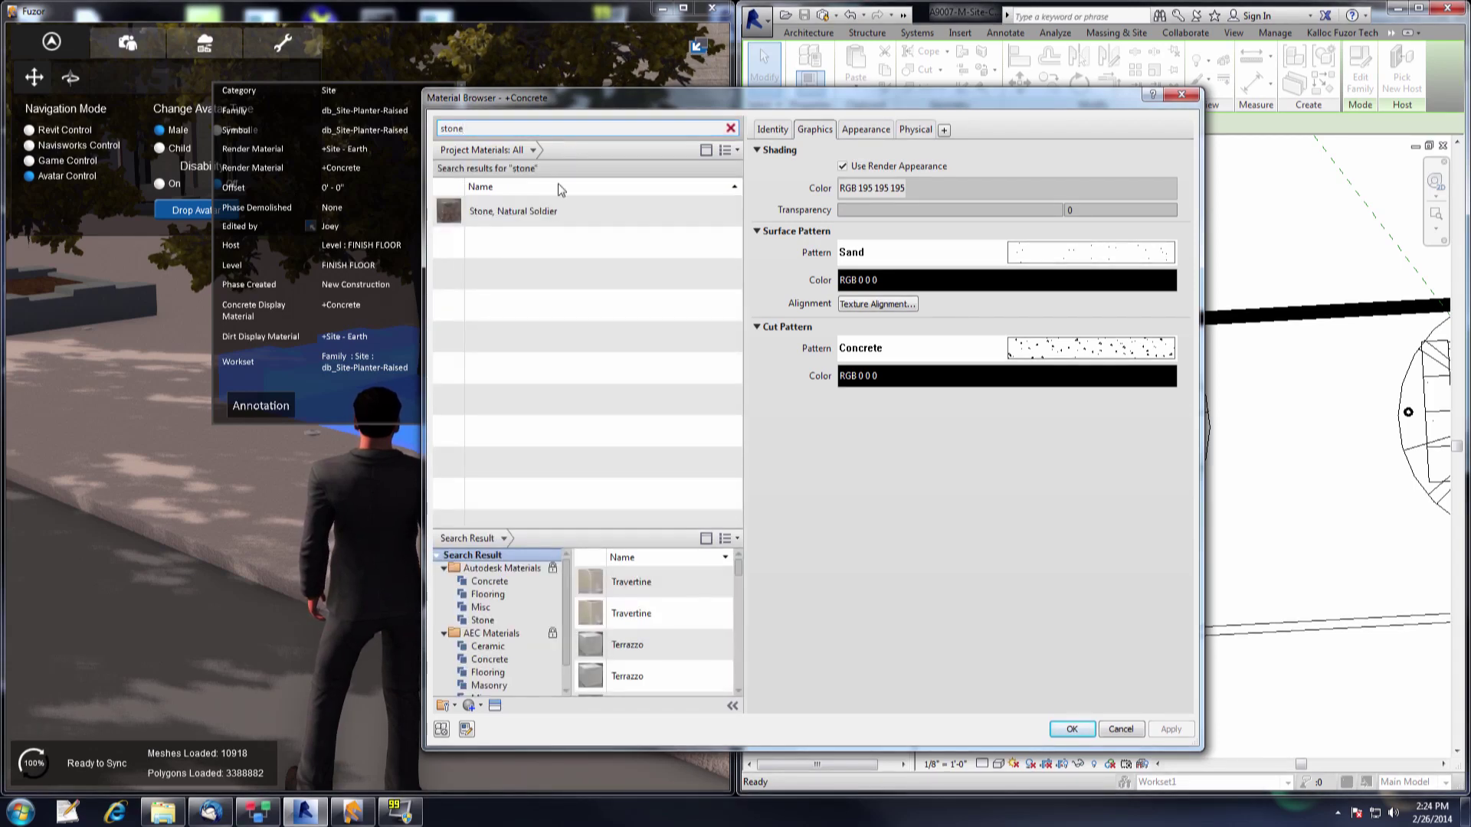
{"action": "left_click", "coordinate": [549, 212]}
{"action": "left_click", "coordinate": [1073, 728]}
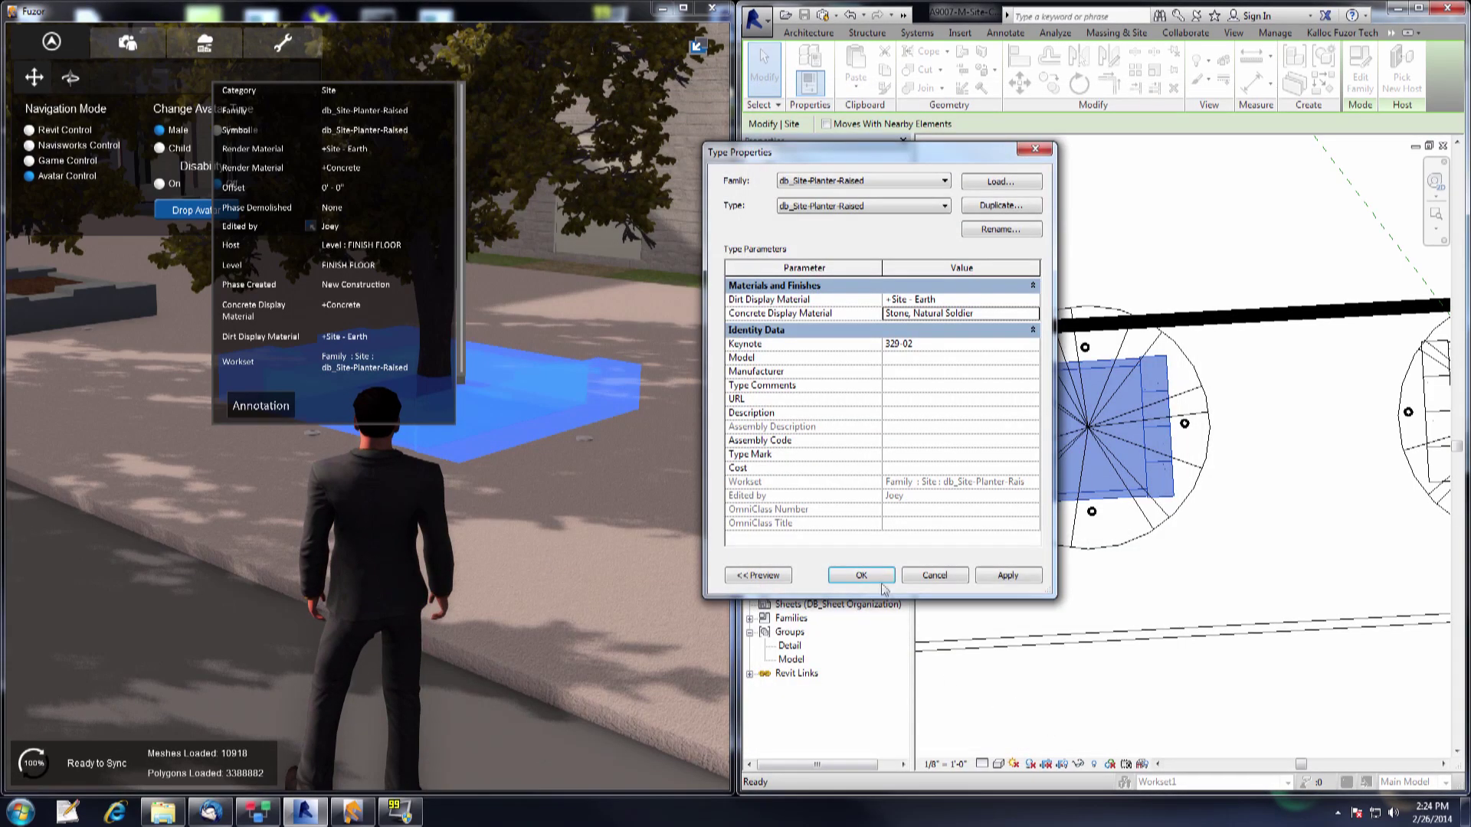
{"action": "left_click", "coordinate": [881, 584]}
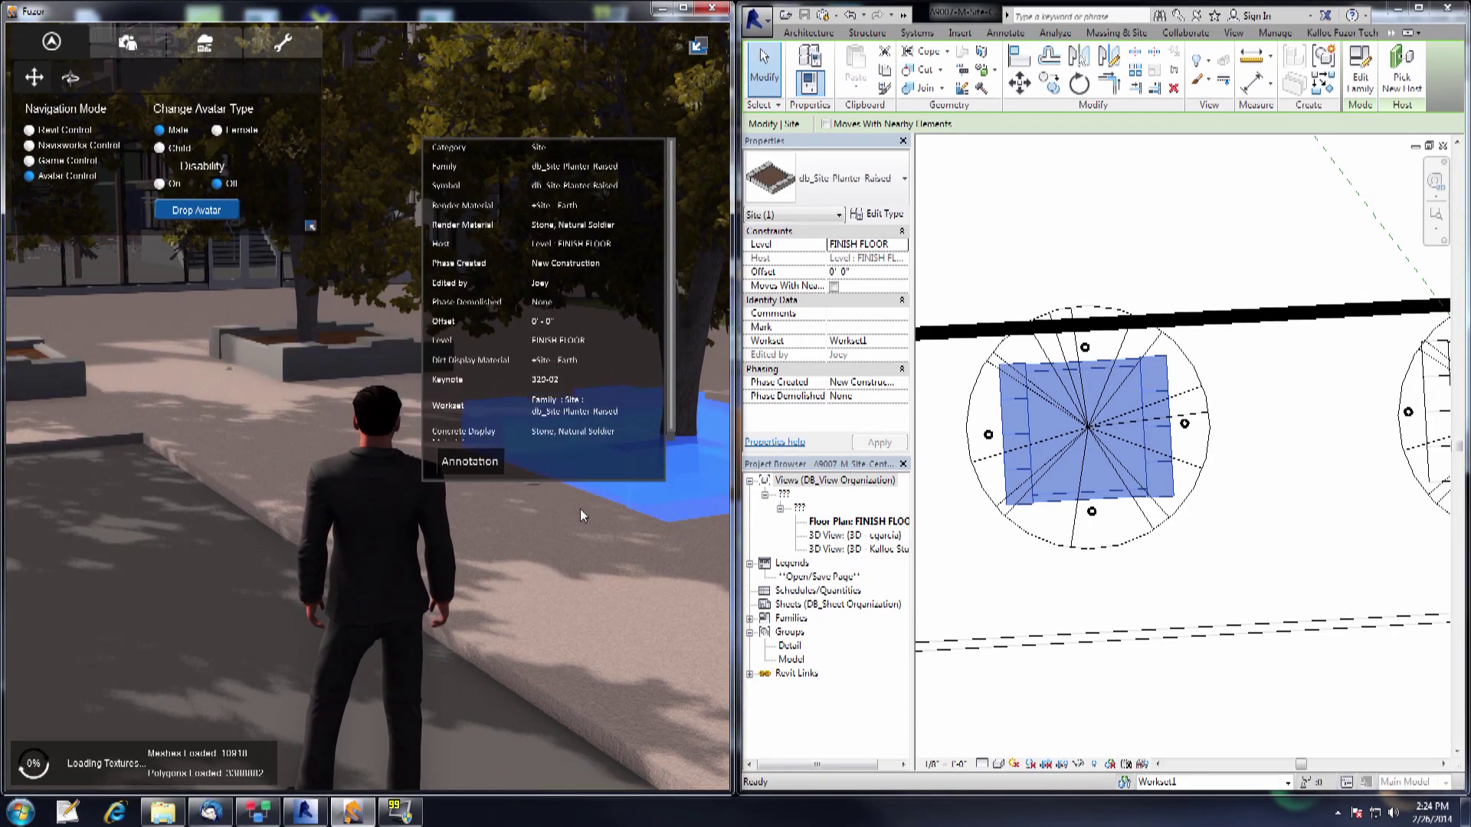
Deselect the planter and walk the avatar around to inspect the planters' new stone material in Fuzor
{"action": "key", "text": "Escape"}
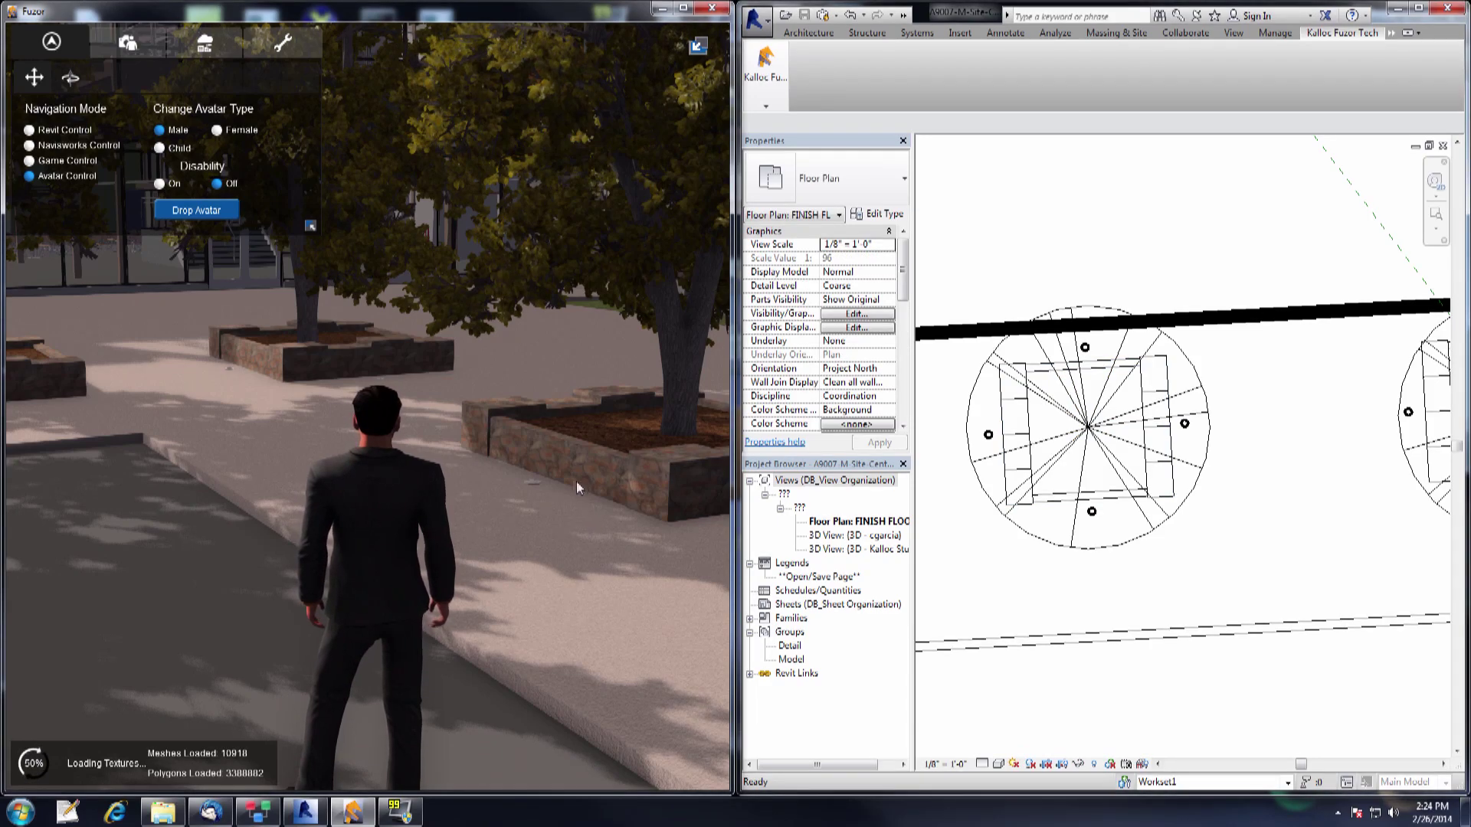
{"action": "right_click_drag", "start_coordinate": [554, 534], "coordinate": [552, 534]}
{"action": "key", "text": "Right"}
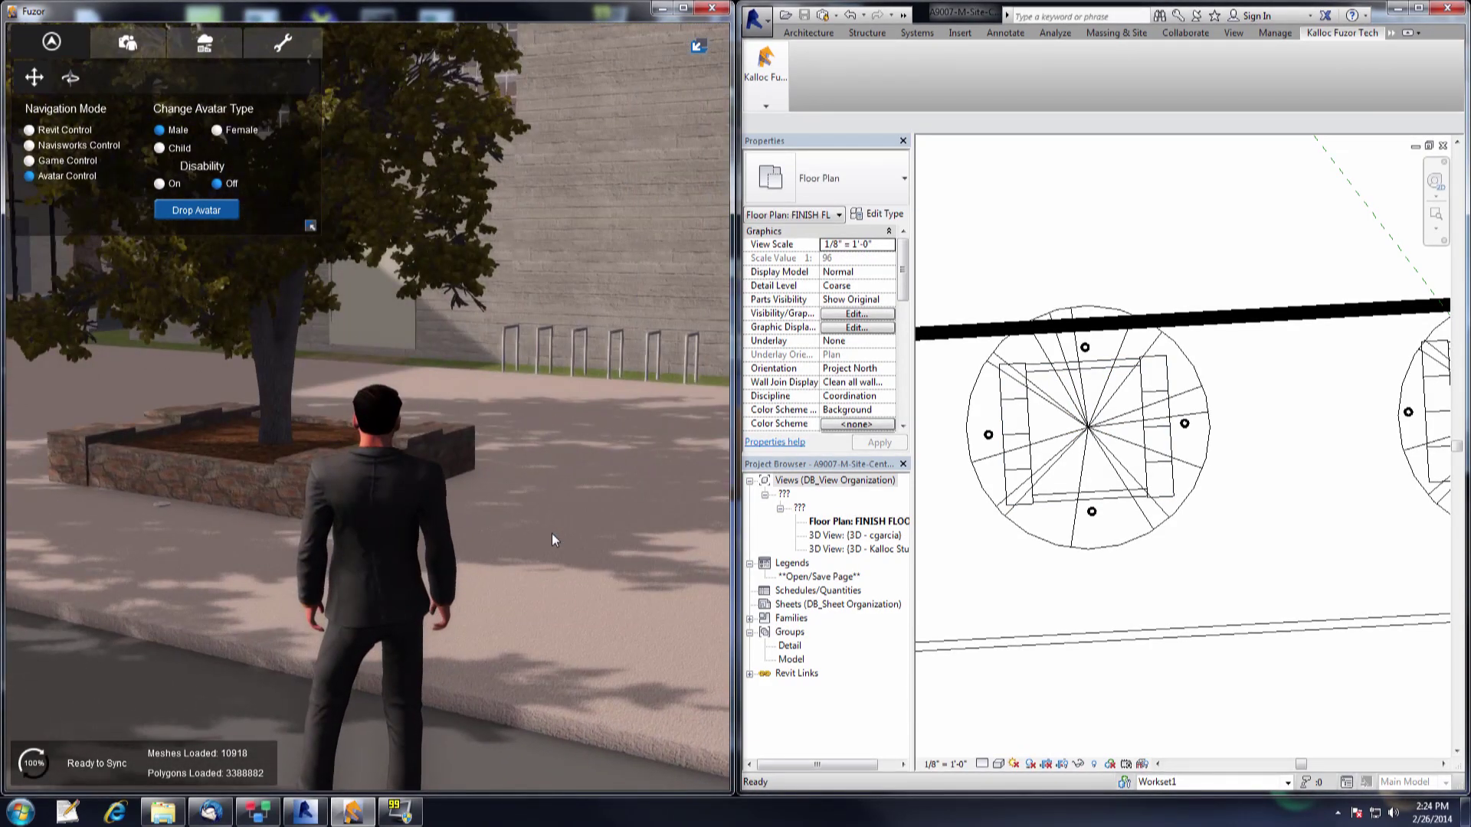
{"action": "key", "text": "Up"}
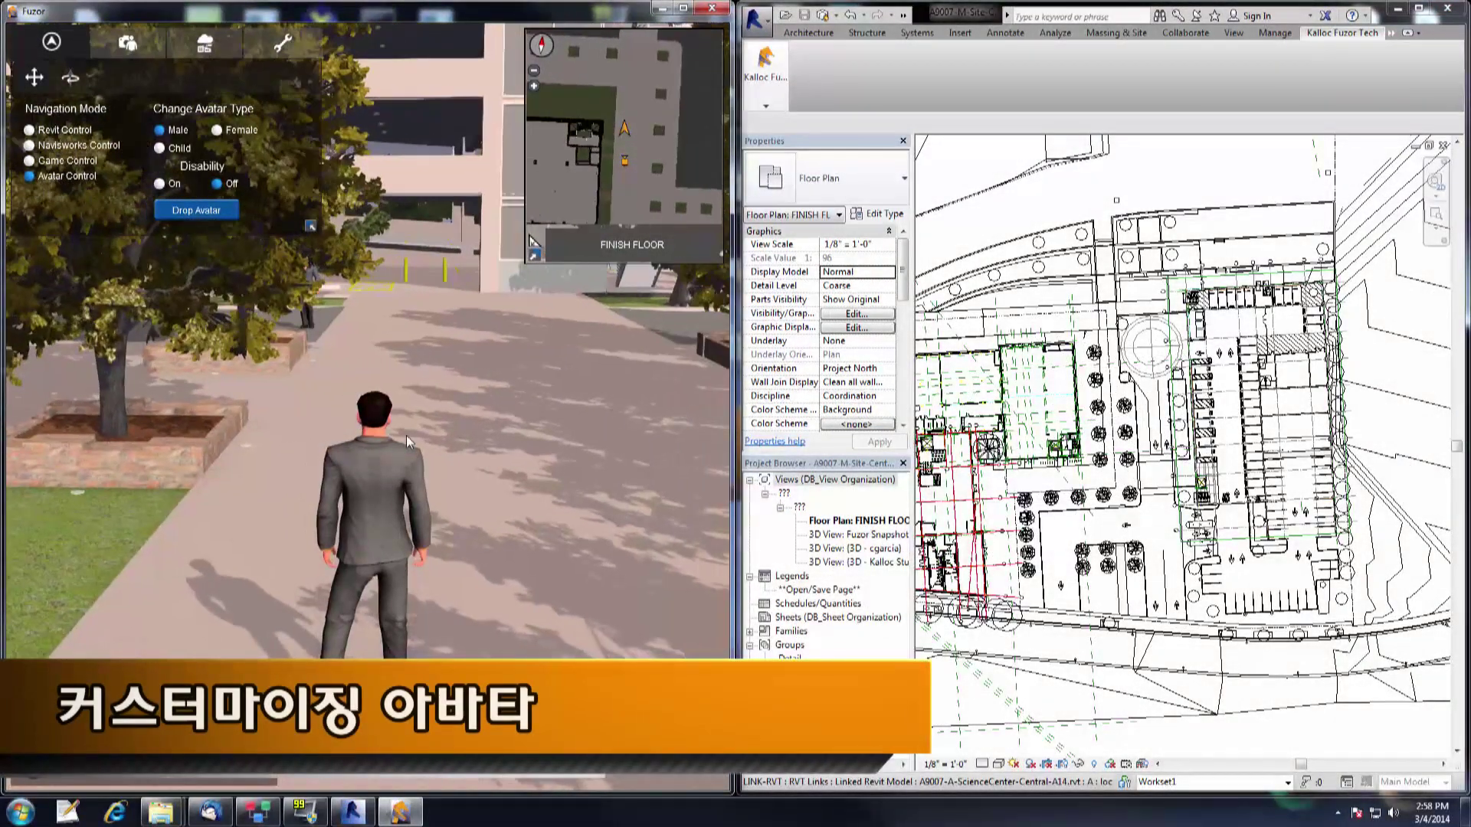
Customize the male avatar with the construction worker outfit of yellow hard hat and orange safety vest, and walk it forward
{"action": "key", "text": "w"}
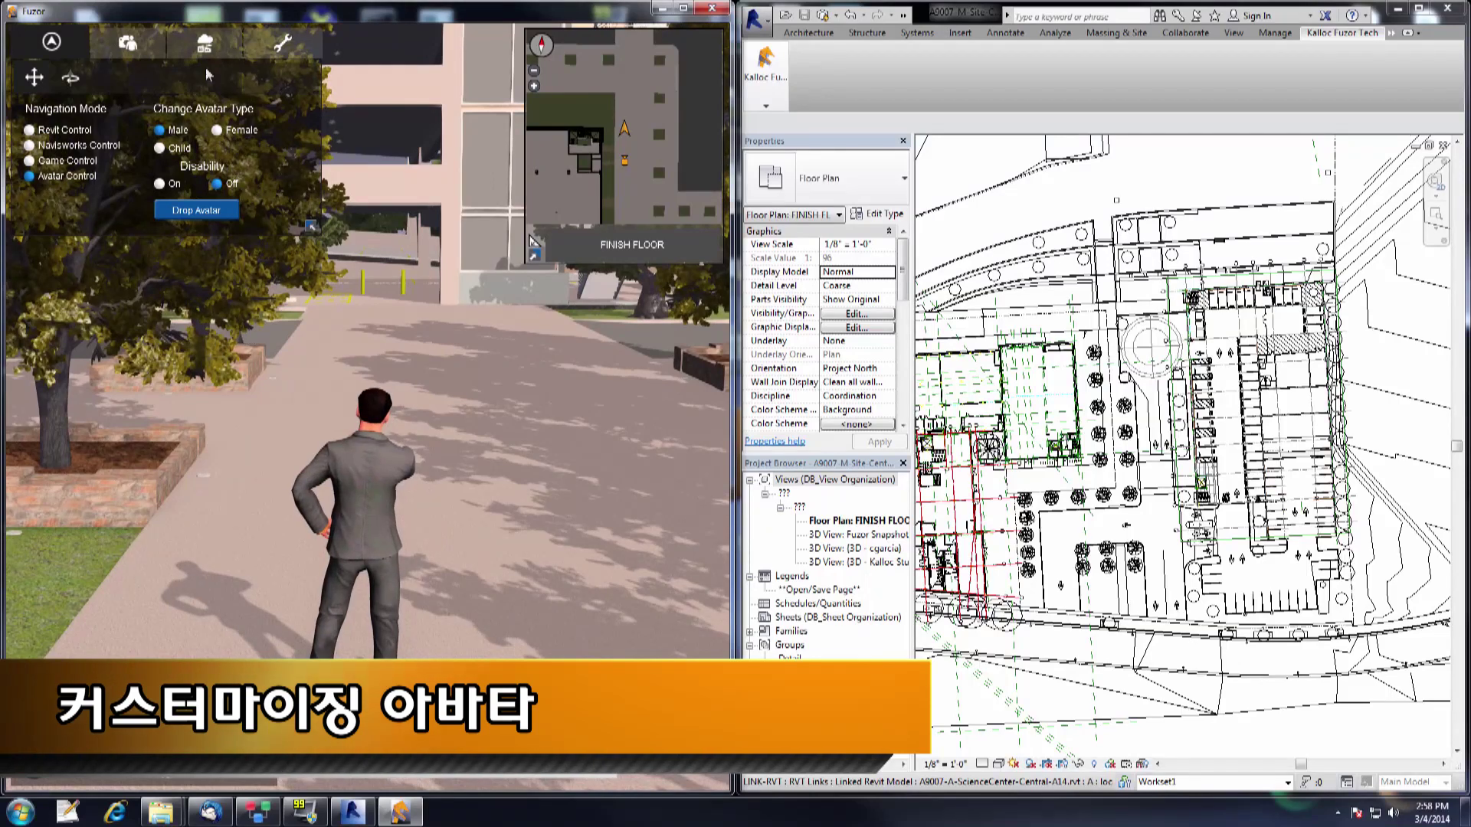
{"action": "left_click", "coordinate": [204, 53]}
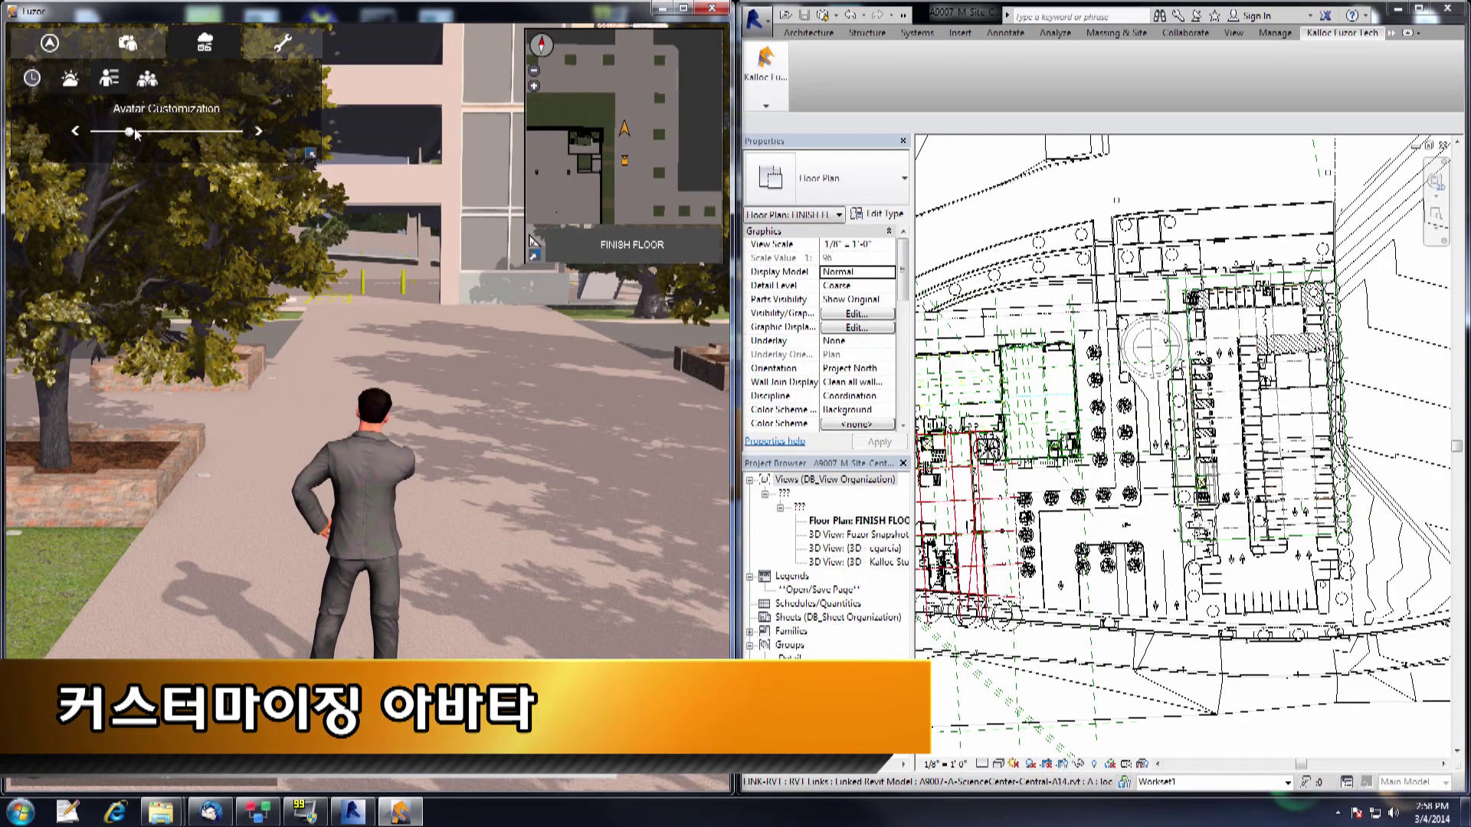
{"action": "left_click_drag", "start_coordinate": [169, 131], "coordinate": [252, 127]}
{"action": "left_click", "coordinate": [256, 131]}
{"action": "left_click", "coordinate": [257, 131]}
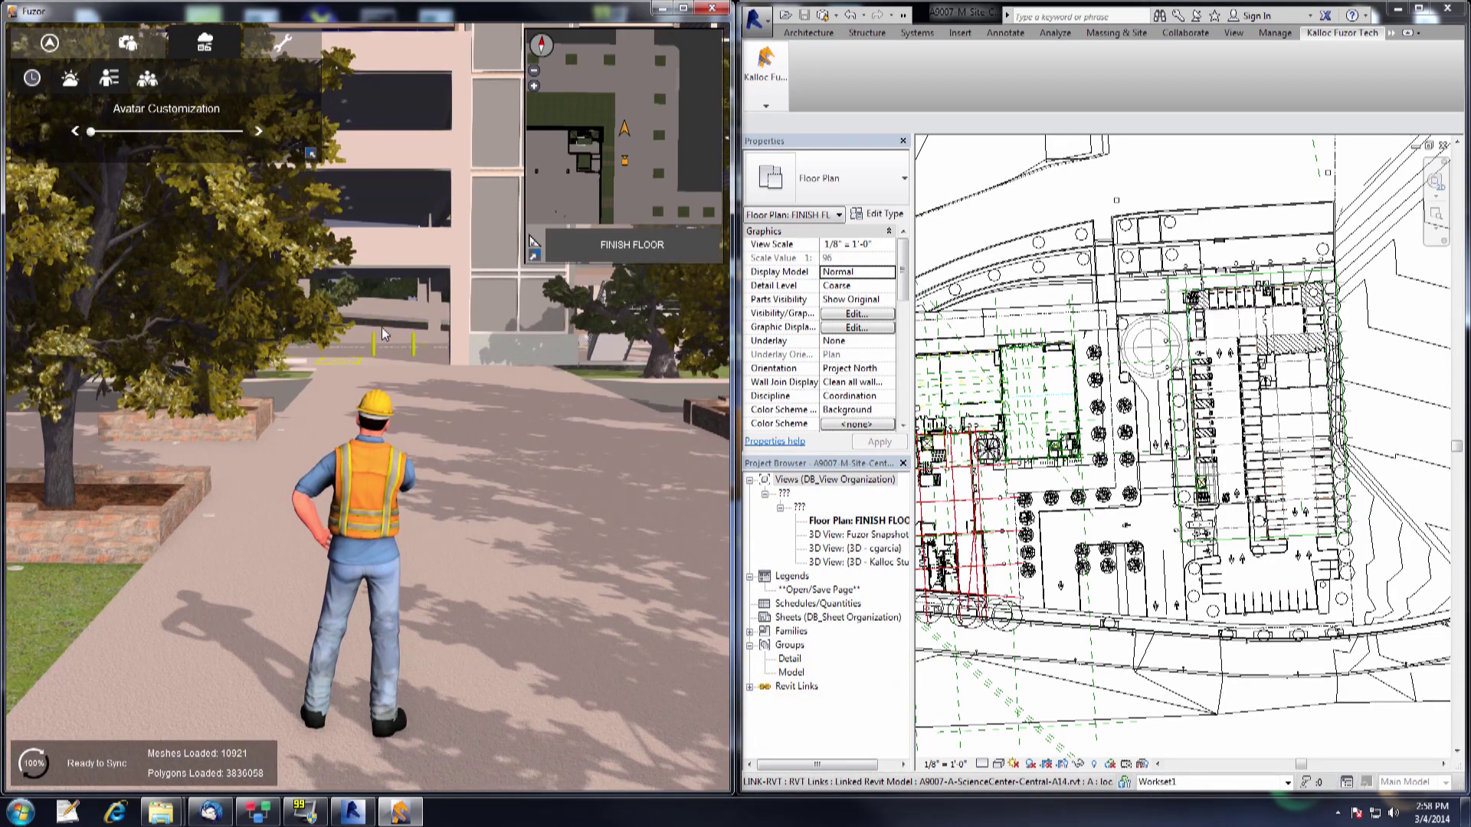
{"action": "key", "text": "w"}
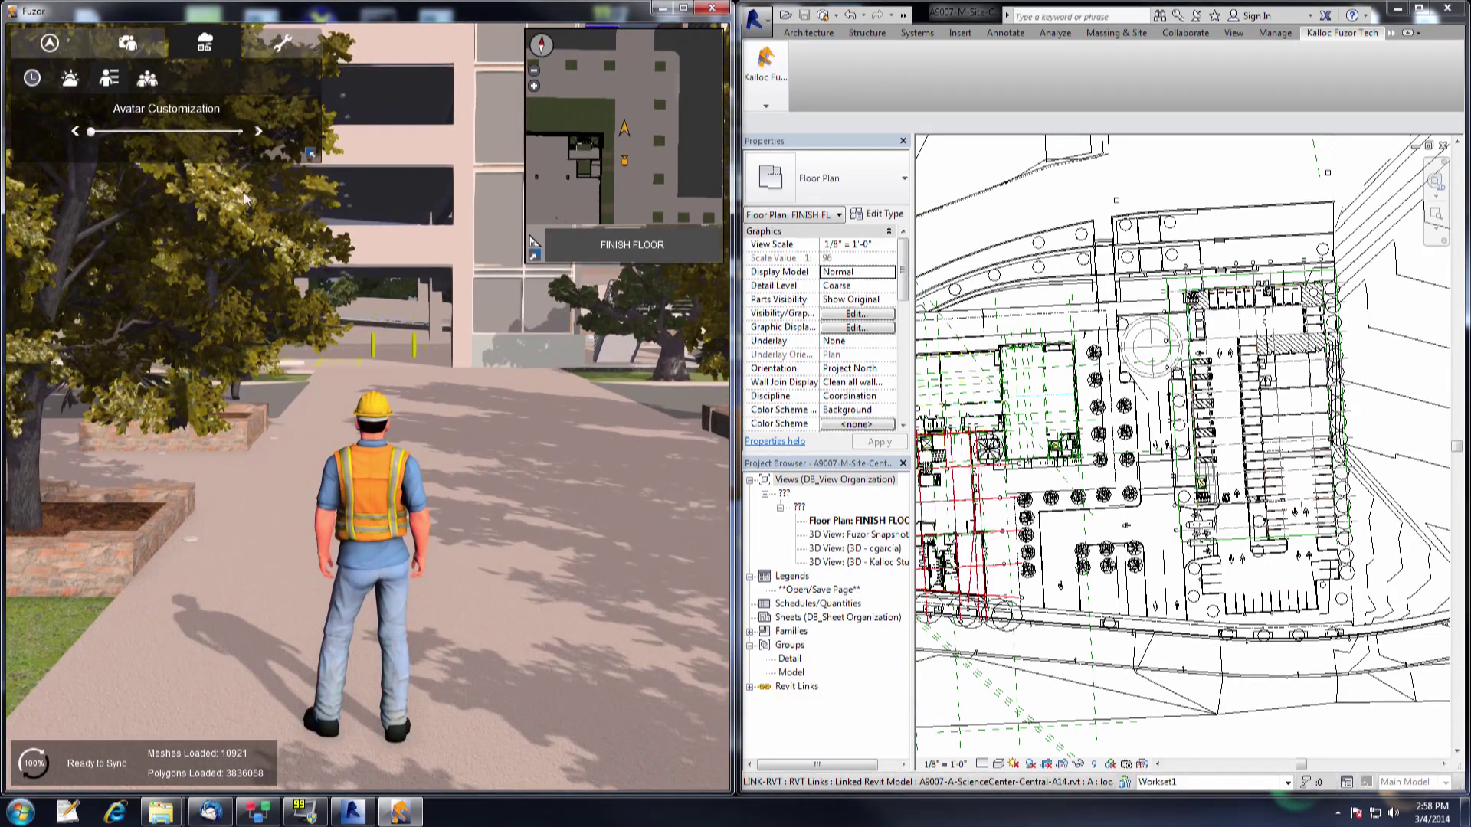
Return the male avatar to the grey suit and try the Female avatar type before switching to Child
{"action": "left_click", "coordinate": [120, 135]}
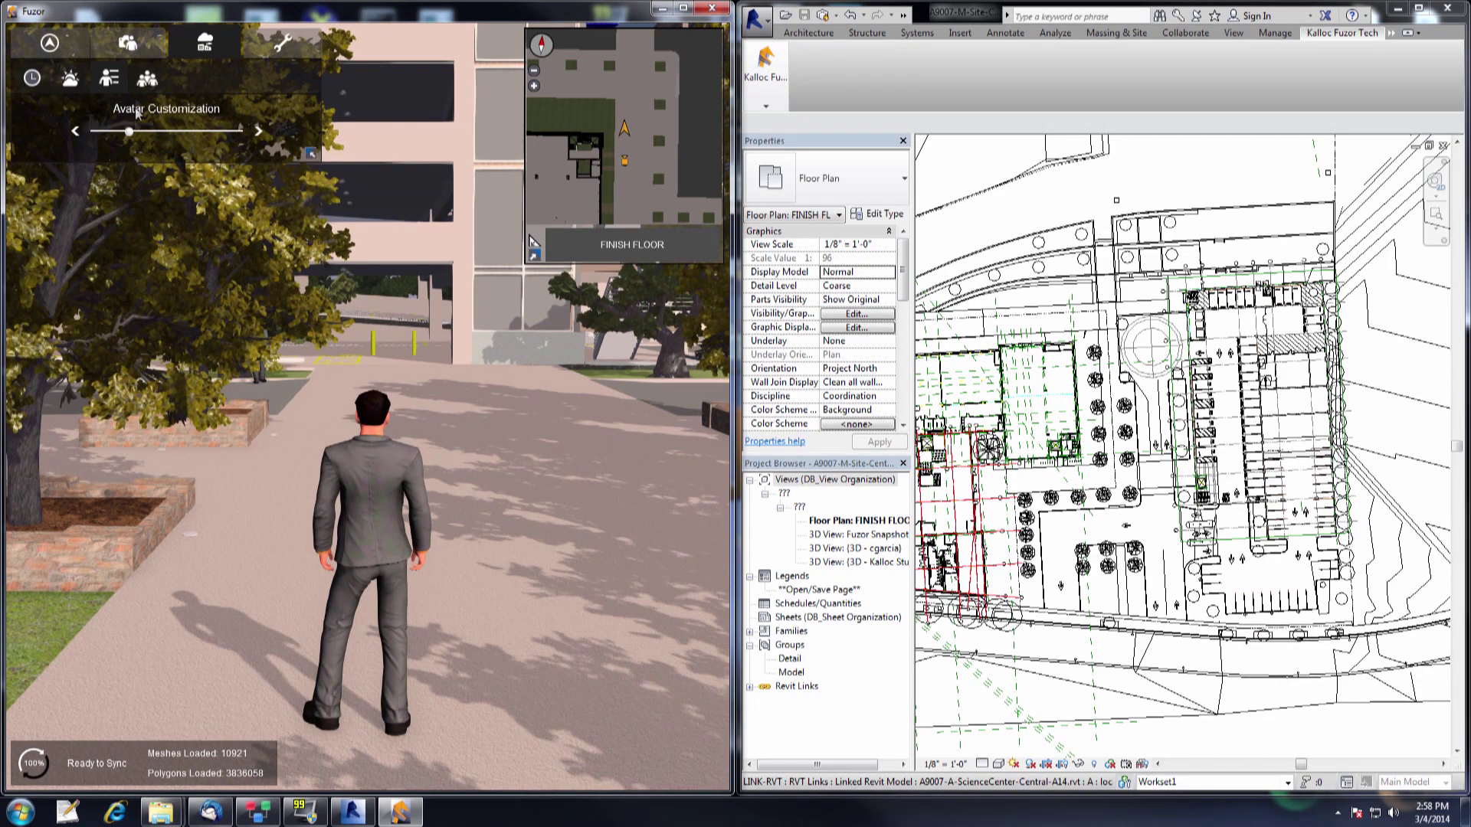
{"action": "left_click", "coordinate": [48, 43]}
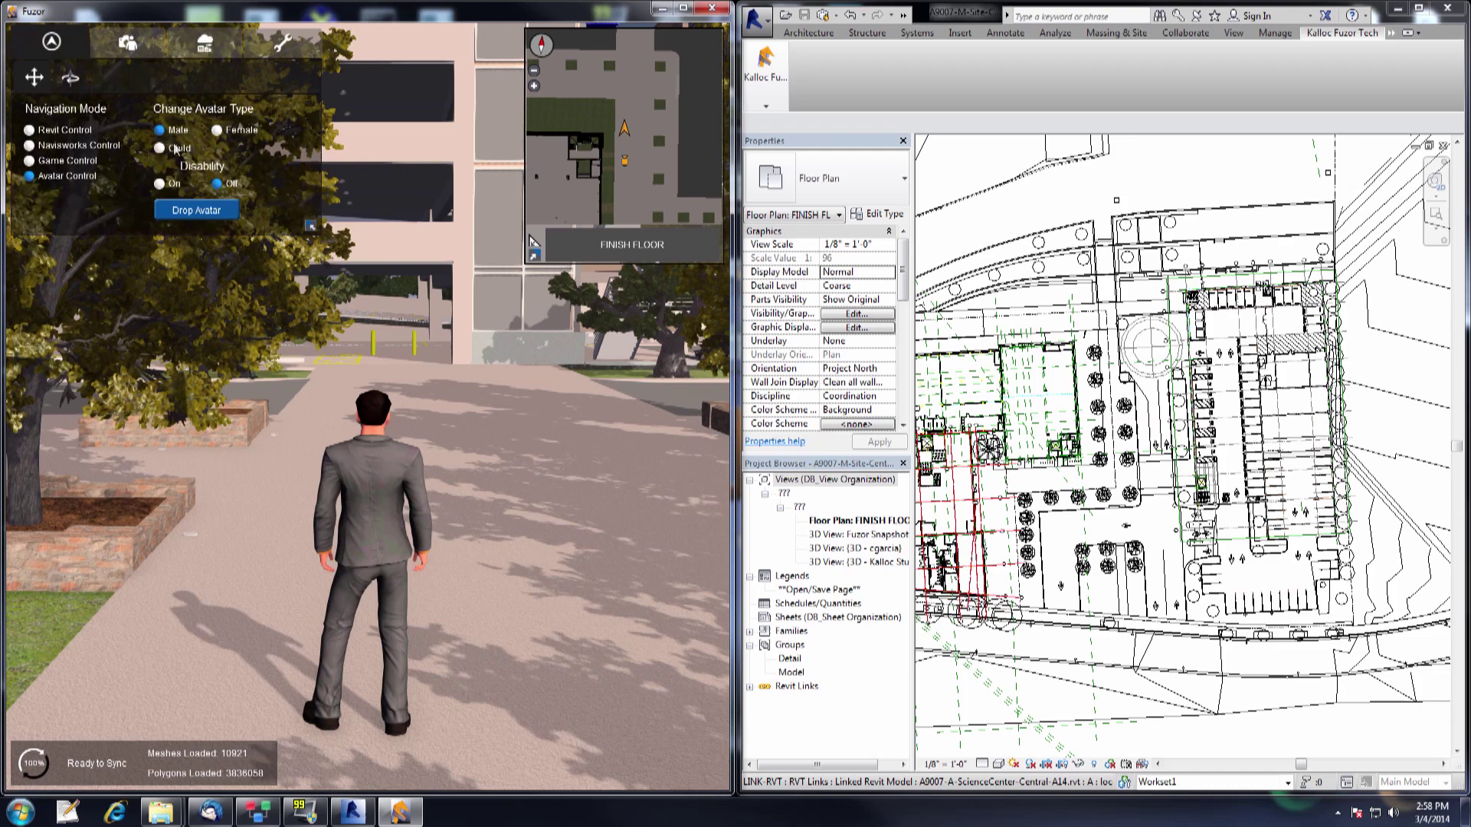
{"action": "left_click", "coordinate": [219, 131]}
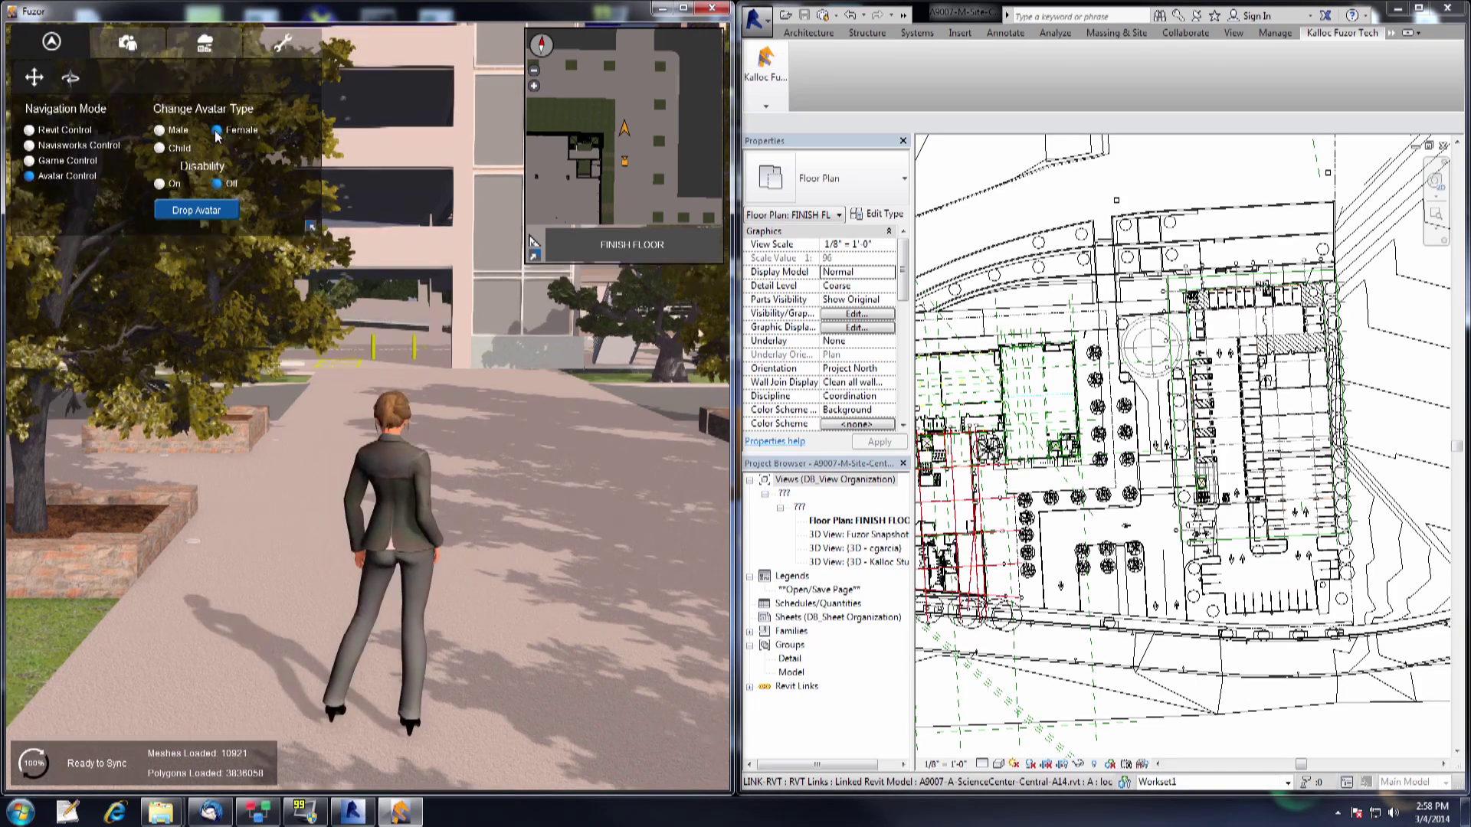
{"action": "left_click", "coordinate": [161, 149]}
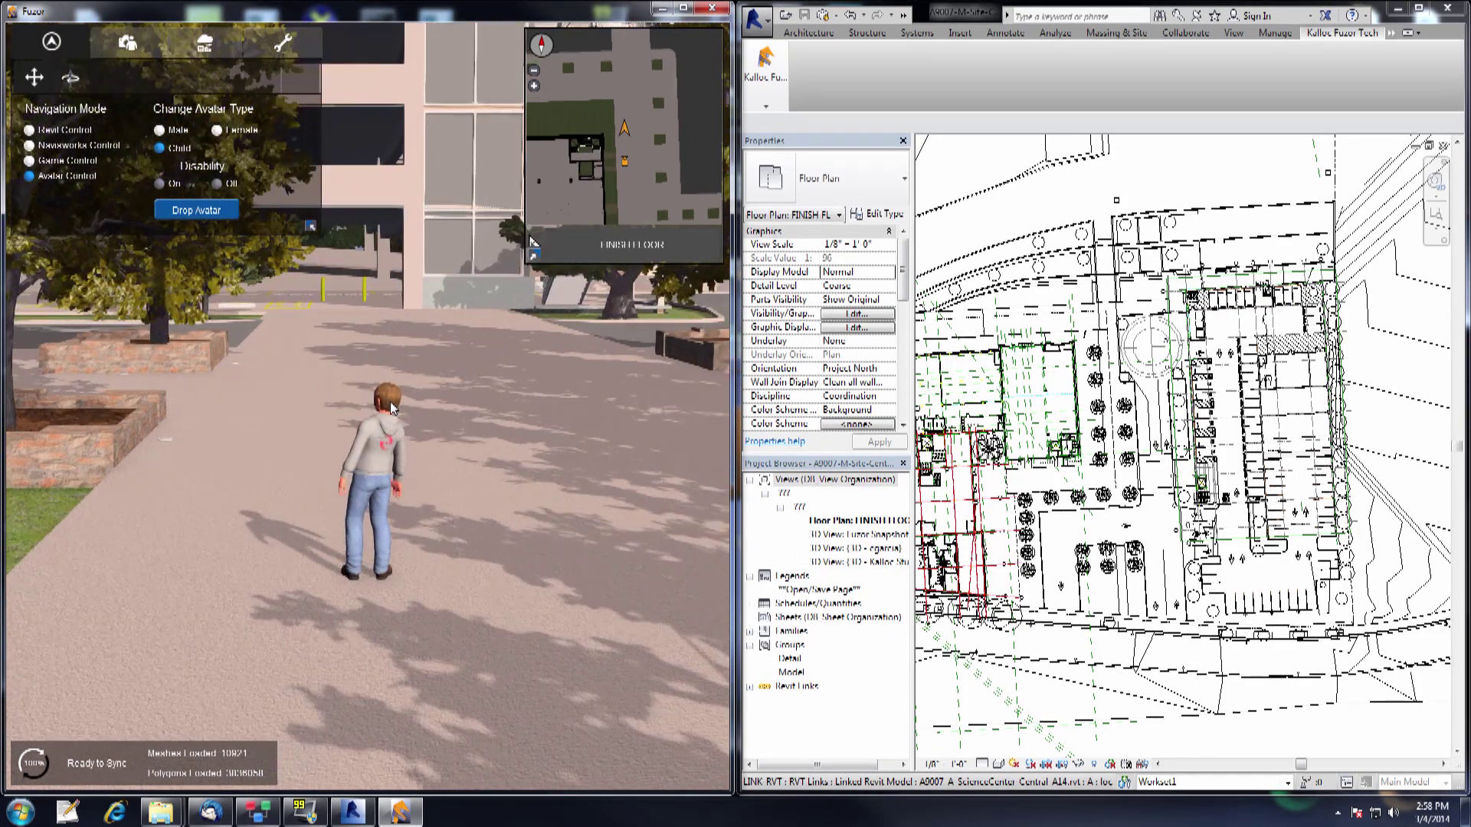
Zoom into the child avatar's first-person view and walk up to the tree planter beside the lawn
{"action": "scroll", "coordinate": [371, 402], "scroll_direction": "up", "scroll_amount": 5}
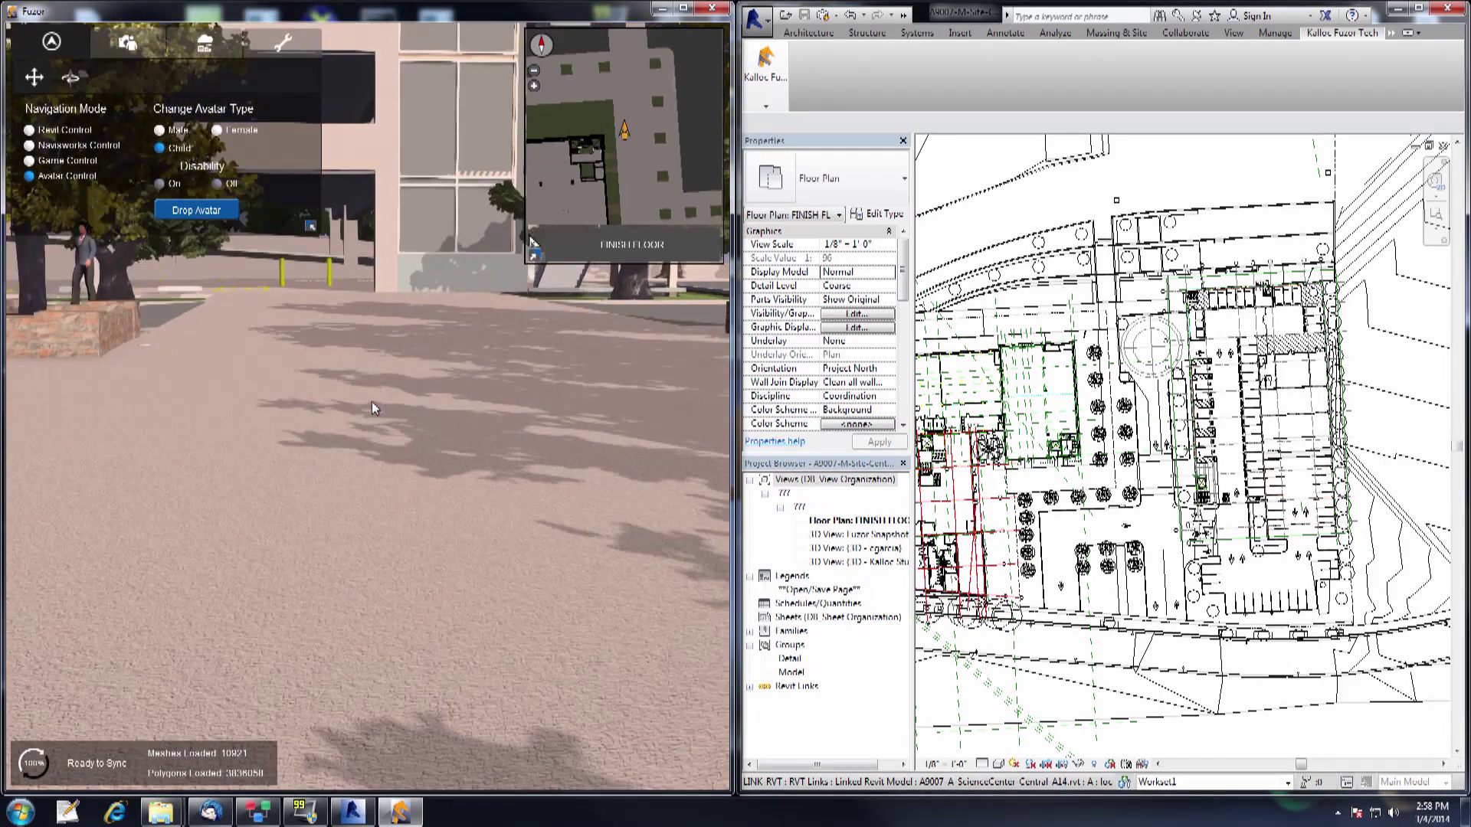
{"action": "left_click_drag", "start_coordinate": [365, 390], "coordinate": [366, 391]}
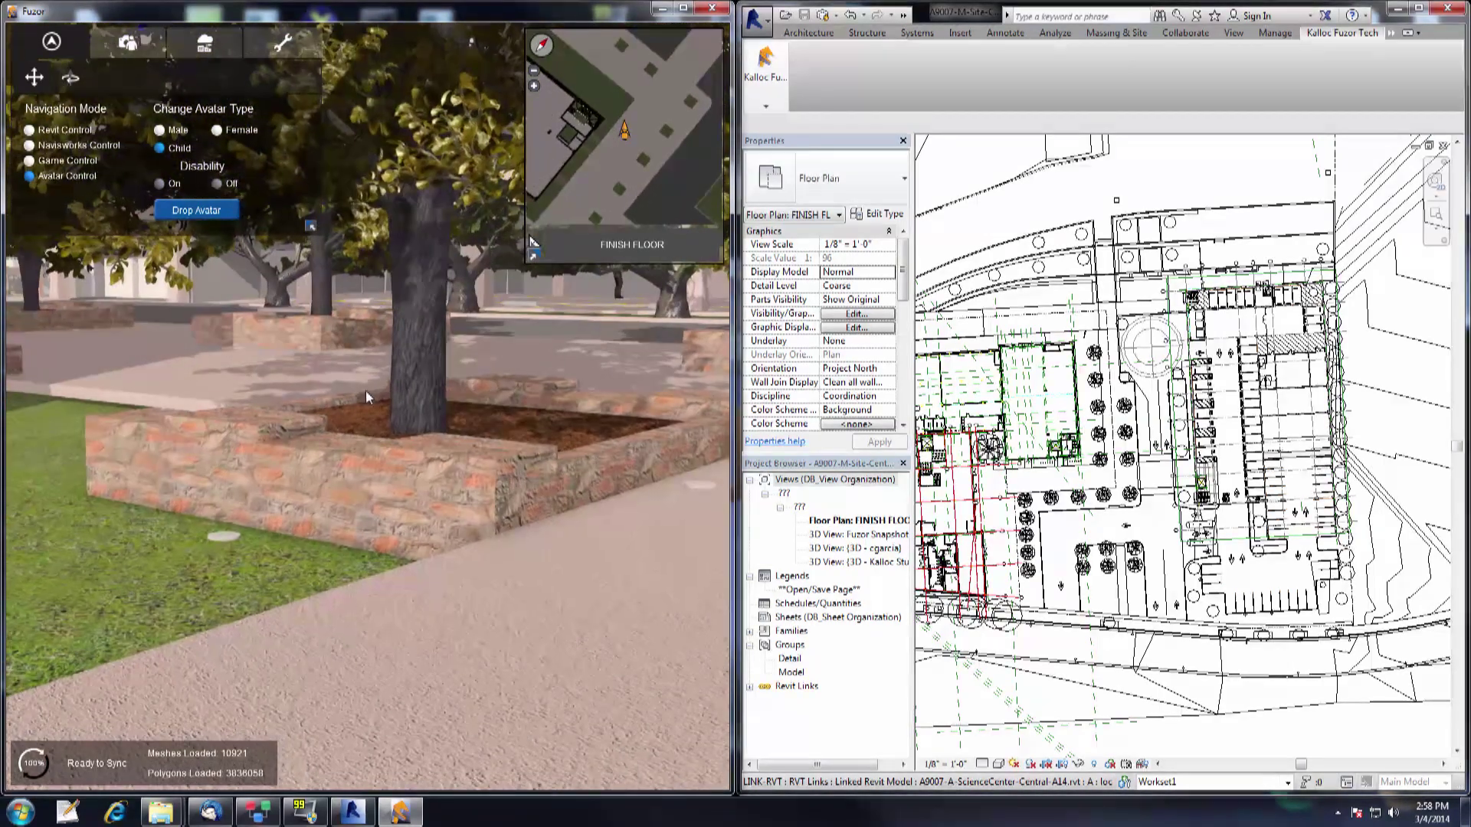
{"action": "key", "text": "Up"}
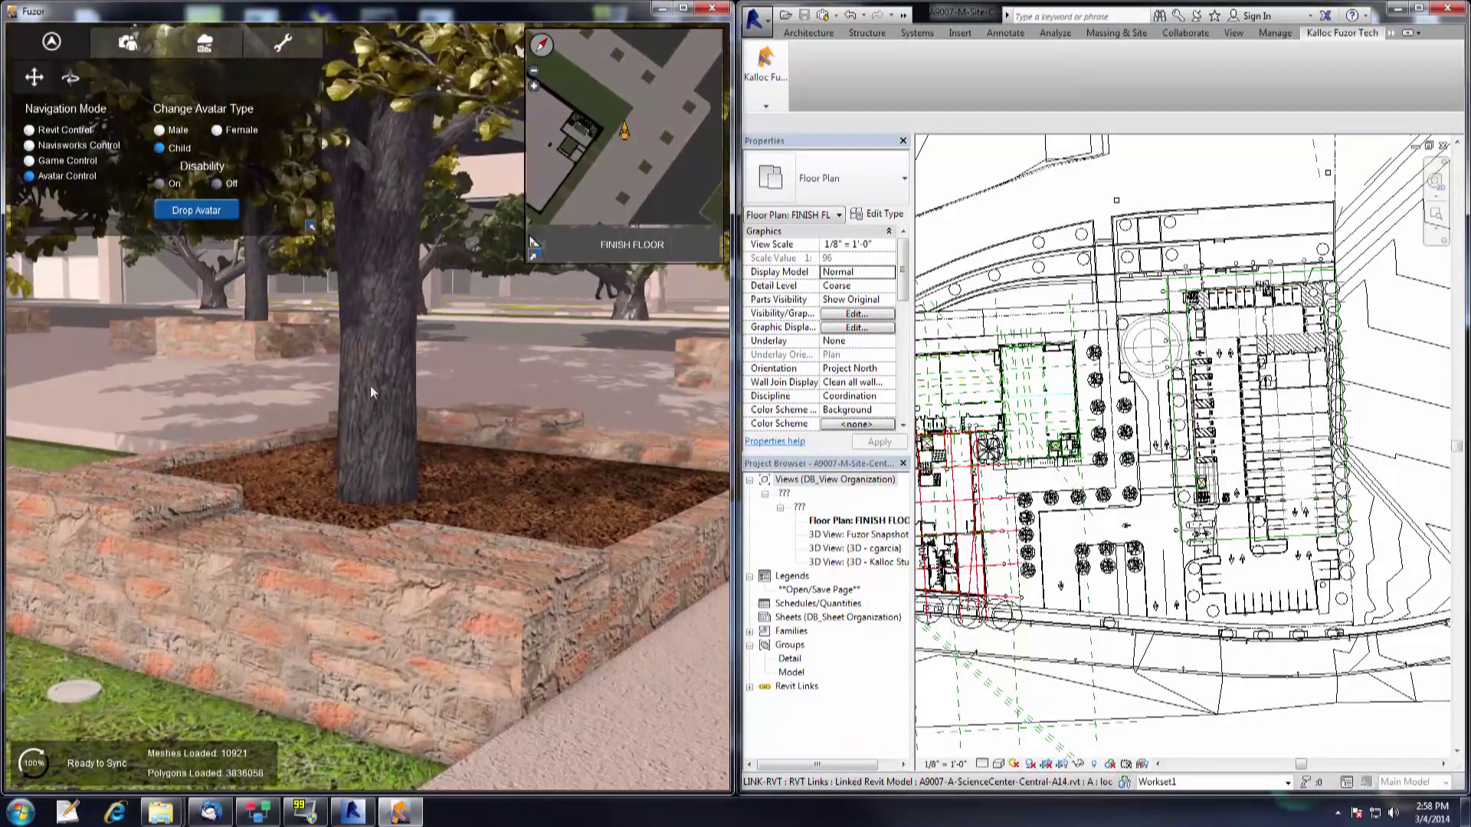
Change the child avatar back to Male, zoom out to third-person view, and walk him along the plaza toward the building
{"action": "key", "text": "Down"}
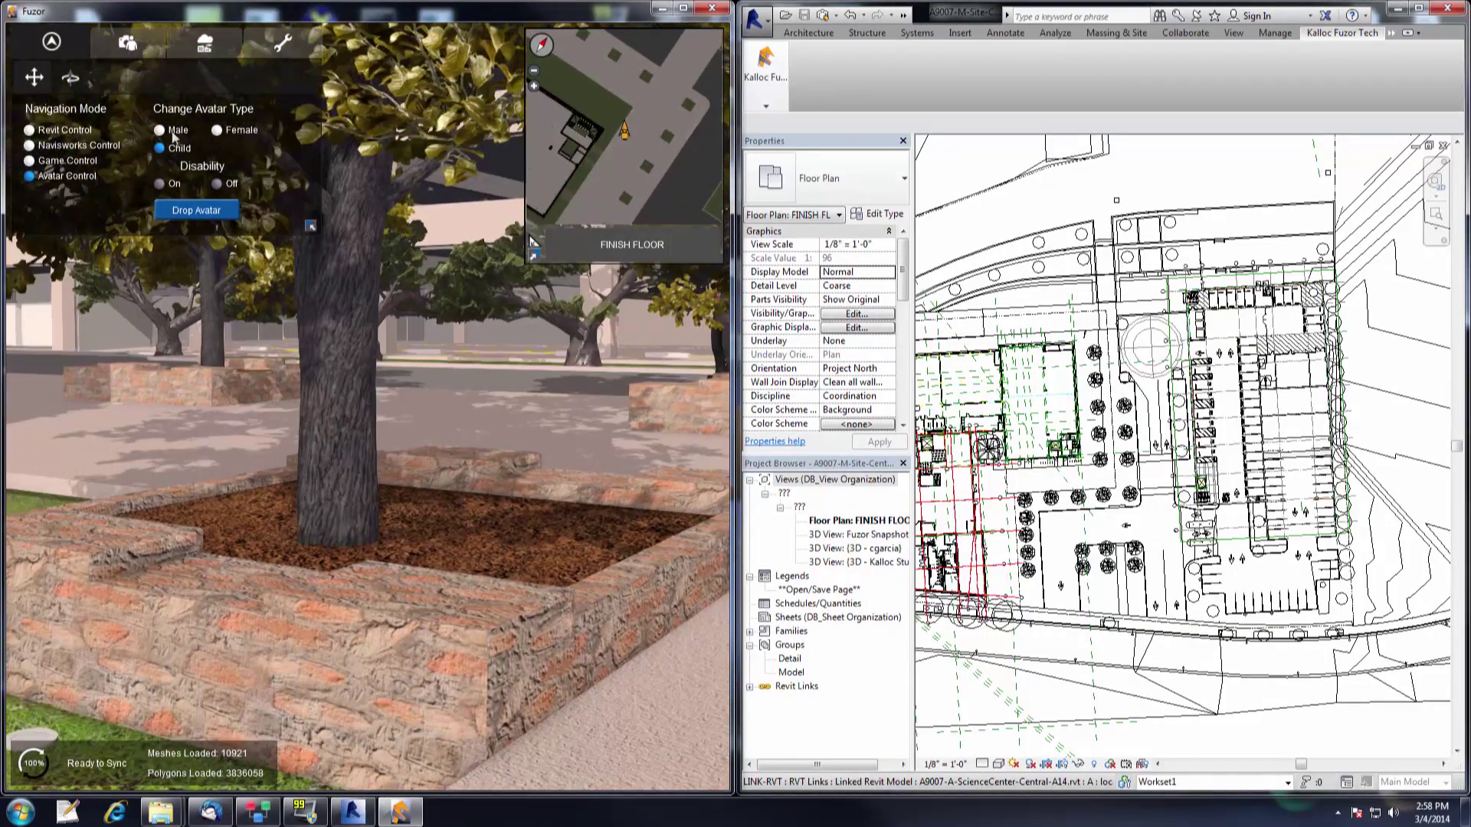
{"action": "left_click", "coordinate": [160, 130]}
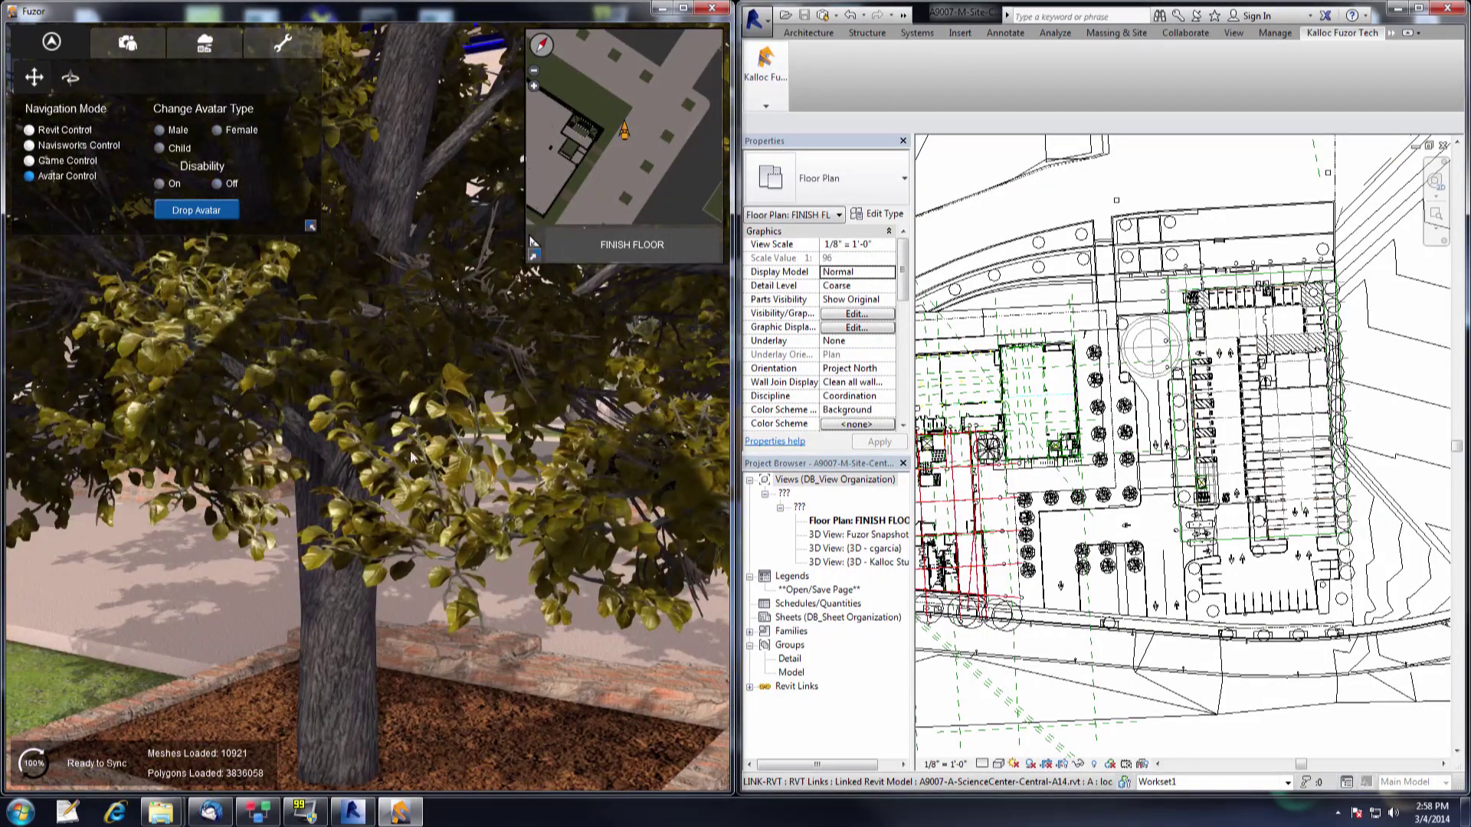
{"action": "scroll", "coordinate": [405, 462], "scroll_direction": "down", "scroll_amount": 5}
{"action": "key", "text": "Right"}
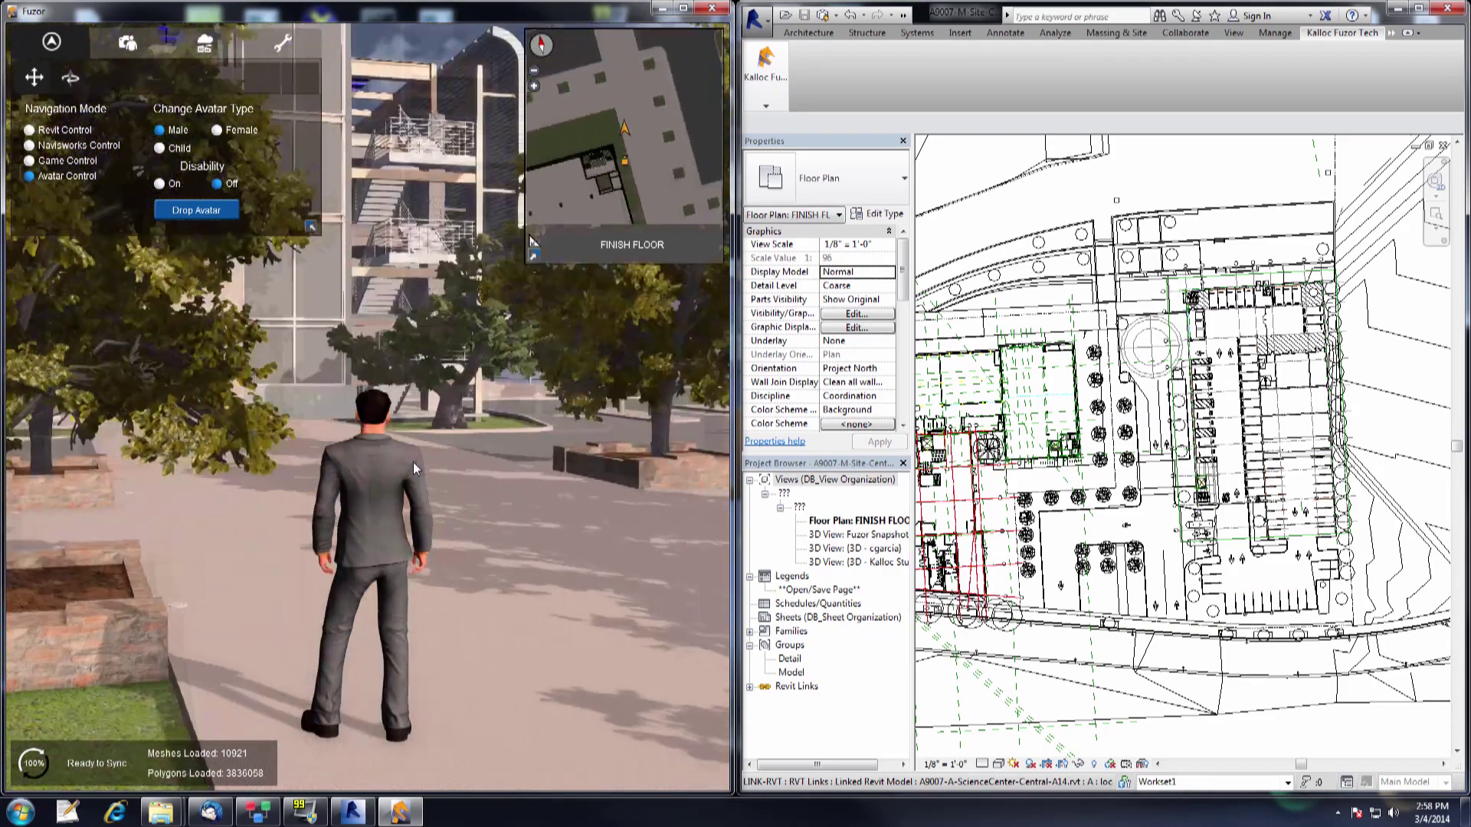
{"action": "key", "text": "Up"}
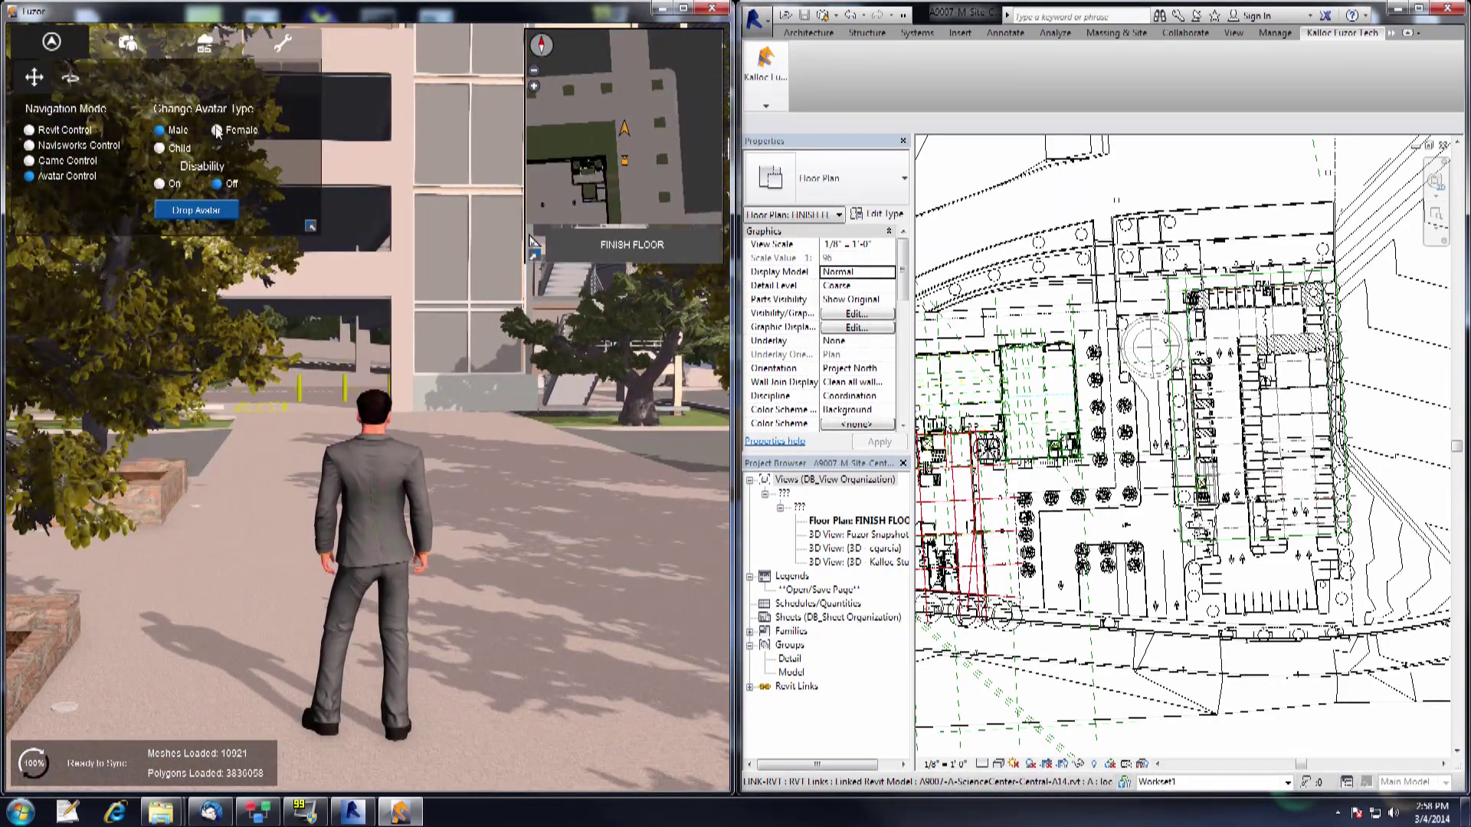
Enable Disability to put the male avatar in a wheelchair, drive him across the plaza toward the parking lot, and disable it again
{"action": "left_click", "coordinate": [161, 184]}
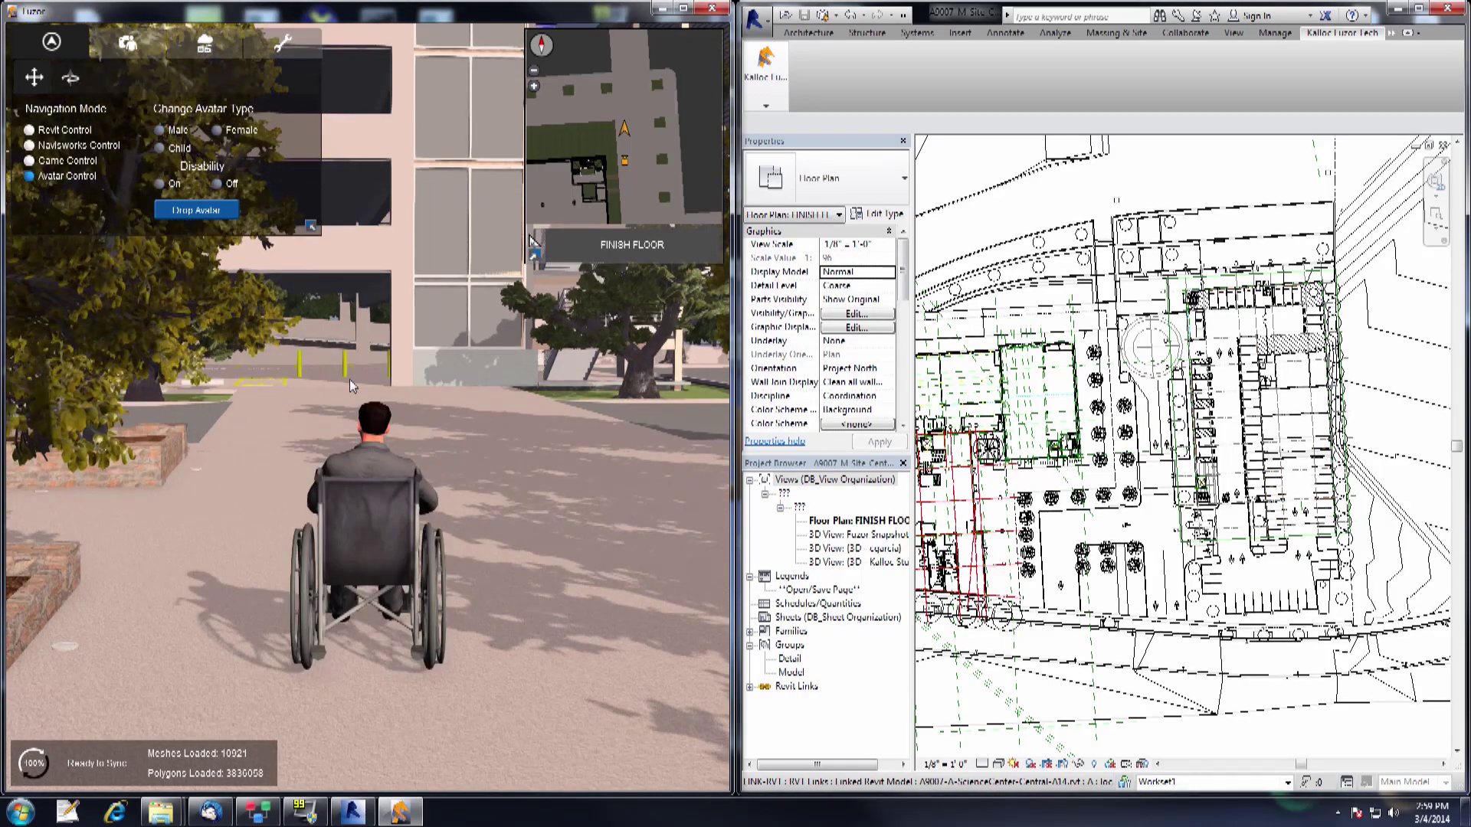
{"action": "key", "text": "Up"}
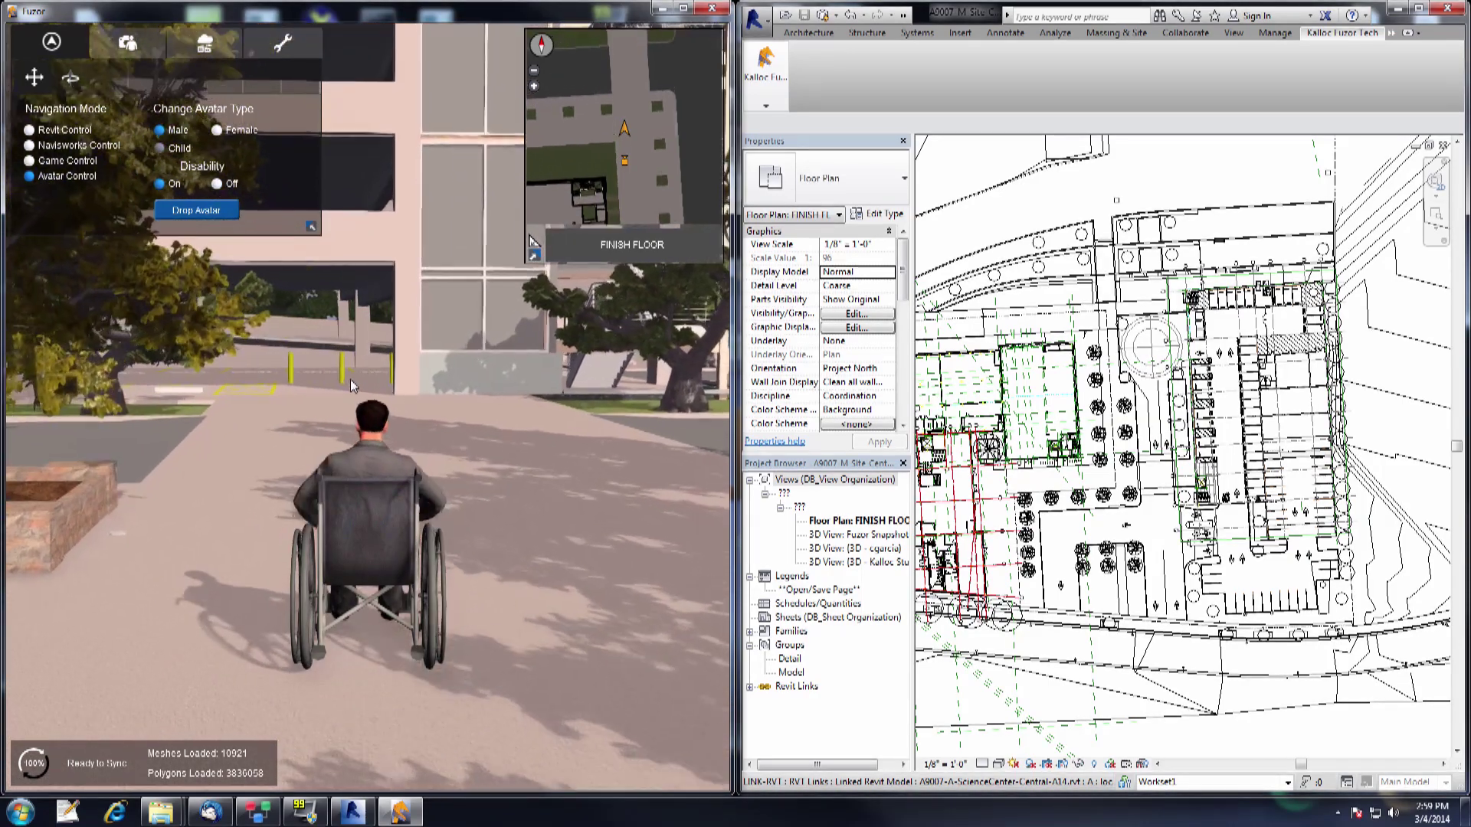
{"action": "left_click_drag", "start_coordinate": [351, 379], "coordinate": [386, 387]}
{"action": "key", "text": "Right"}
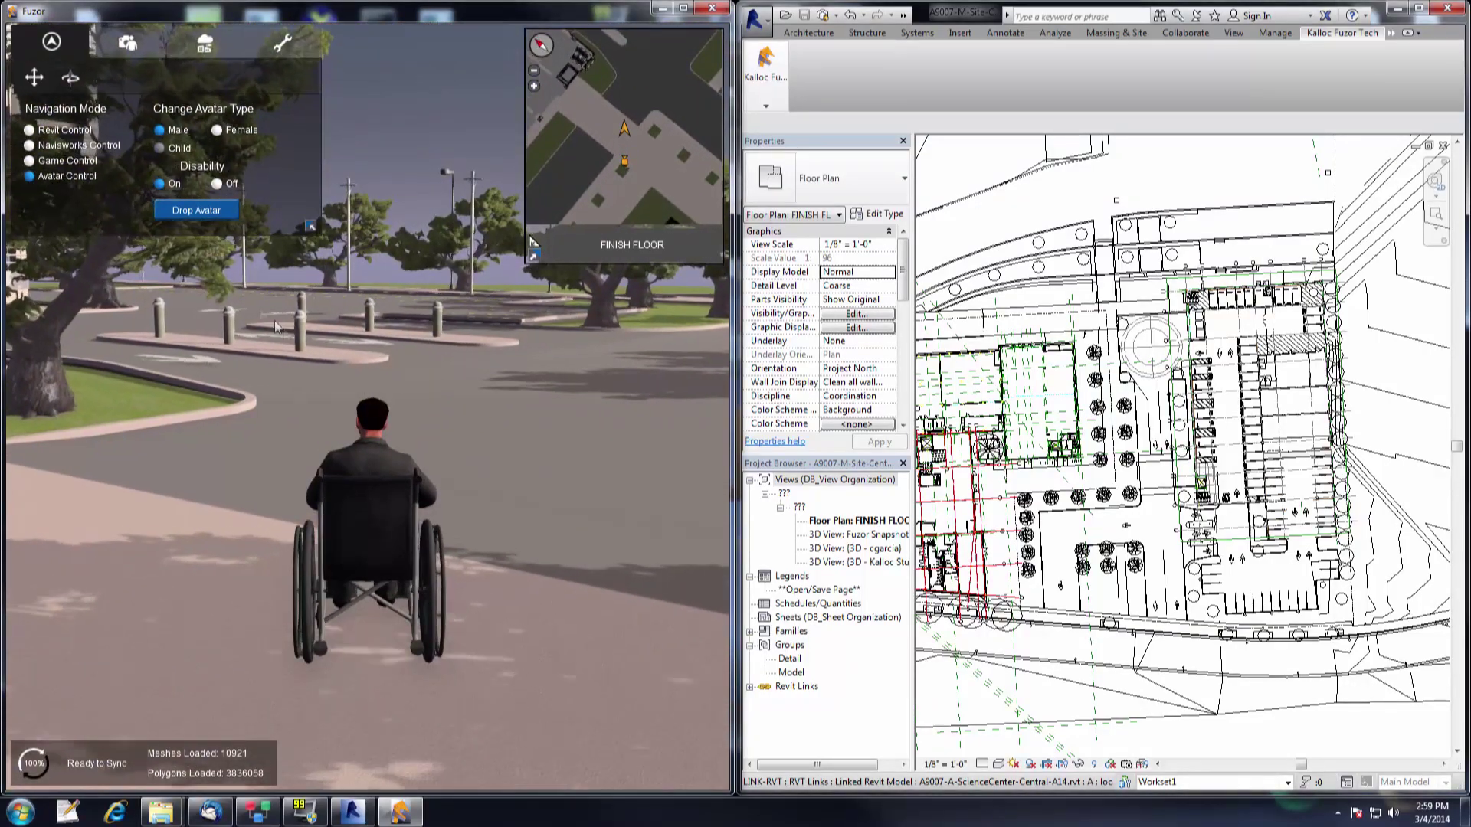
{"action": "left_click", "coordinate": [217, 184]}
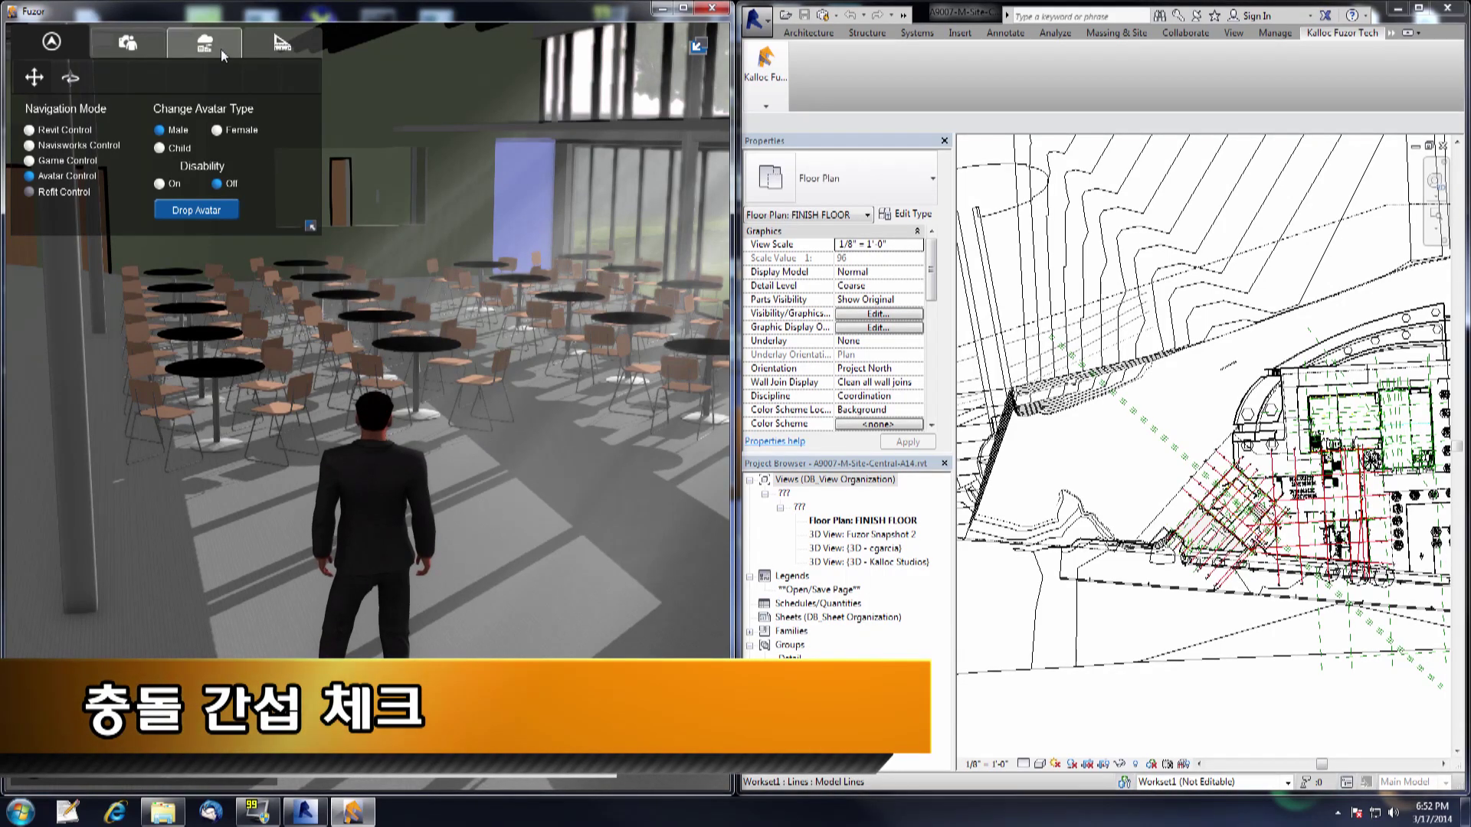
Create a new Clash Manager project and include Wall and Floor of the first A9007-A-ScienceCenter model in Selection 1
{"action": "left_click", "coordinate": [280, 44]}
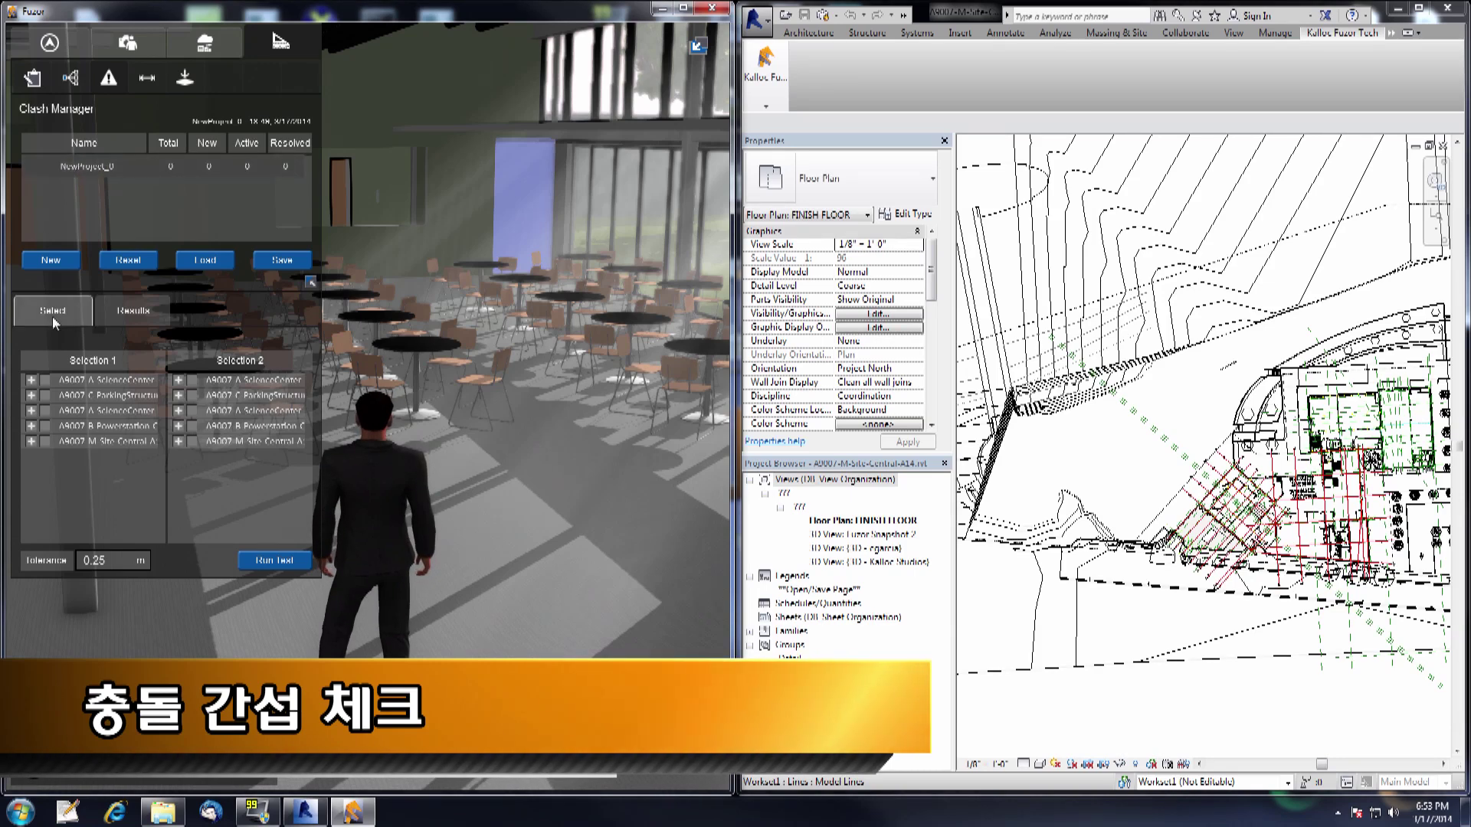
{"action": "left_click", "coordinate": [50, 260]}
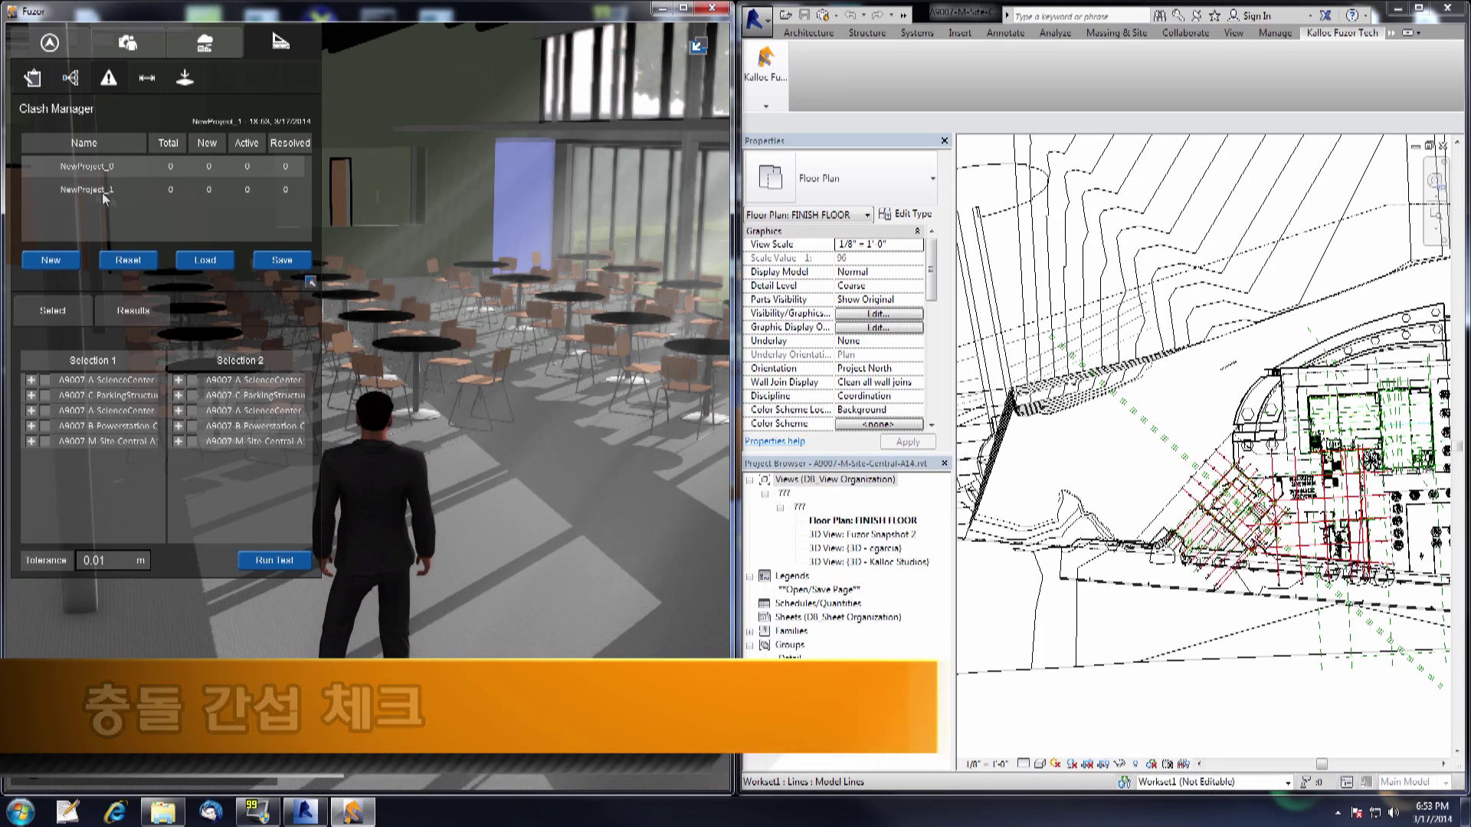
{"action": "left_click", "coordinate": [31, 380]}
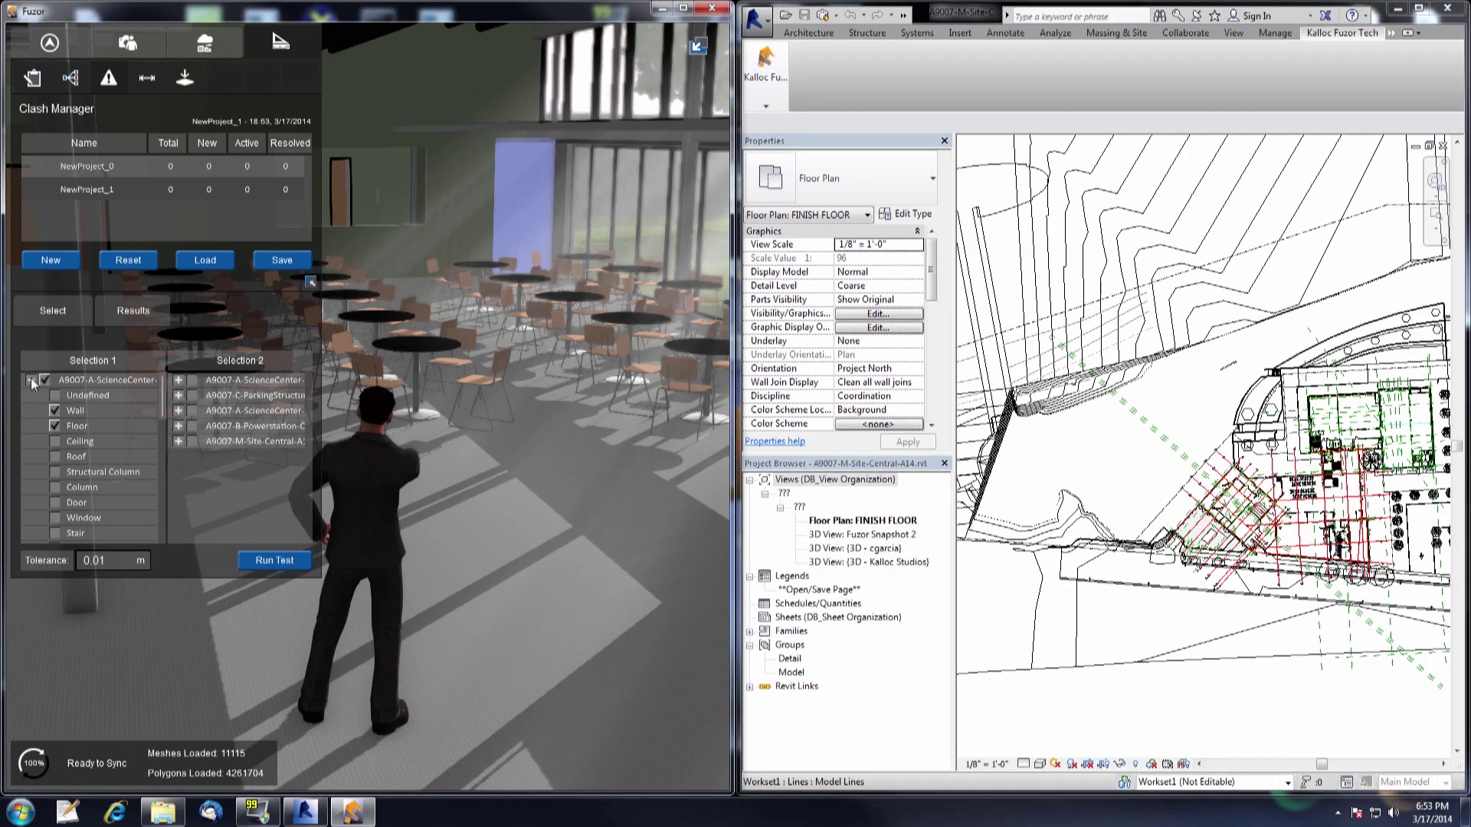
{"action": "left_click", "coordinate": [31, 380]}
Include Wall and Floor of both A9007-A-ScienceCenter models in Selection 2
{"action": "left_click", "coordinate": [178, 380]}
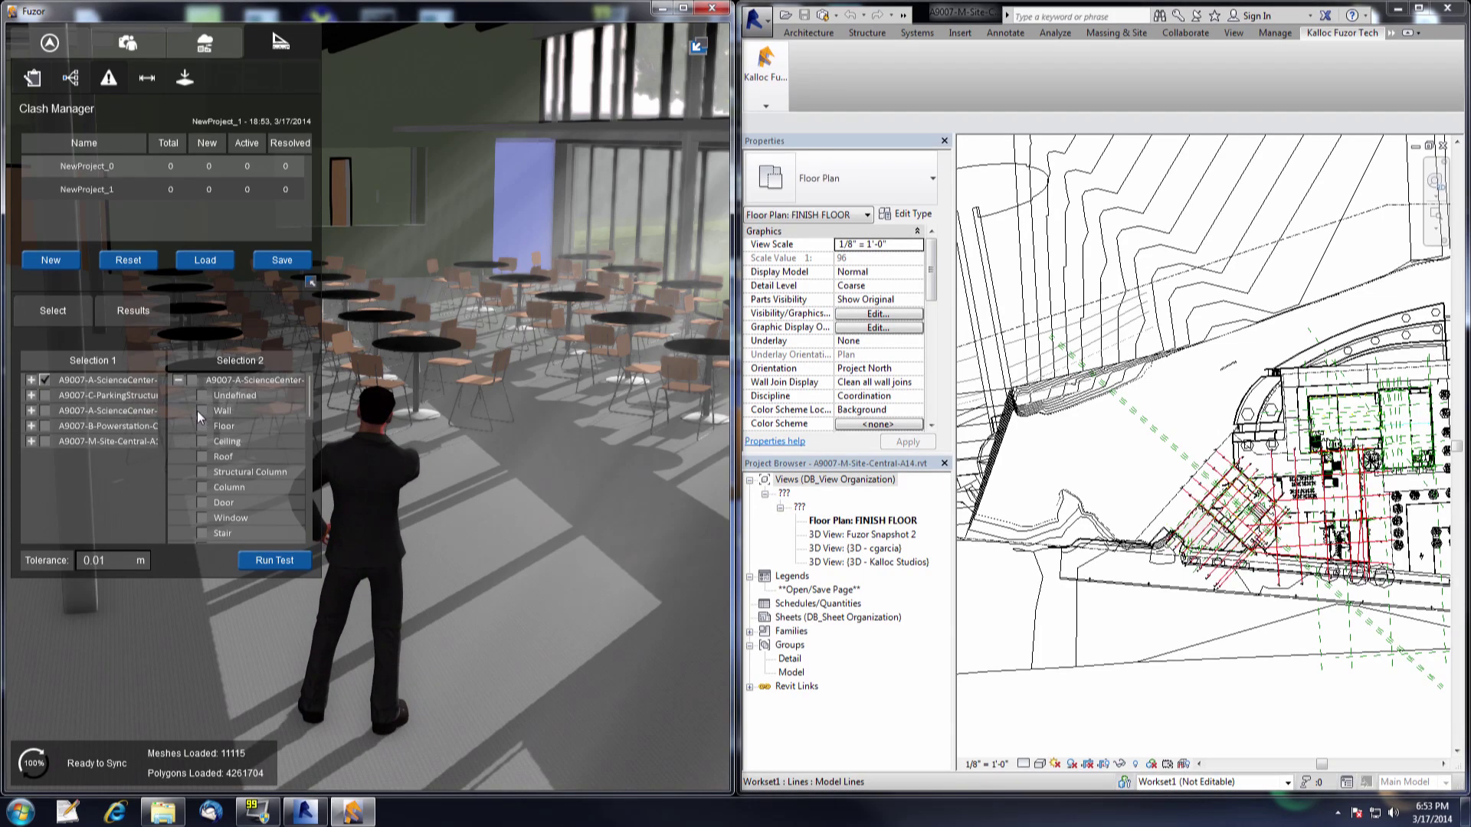
{"action": "left_click", "coordinate": [200, 412]}
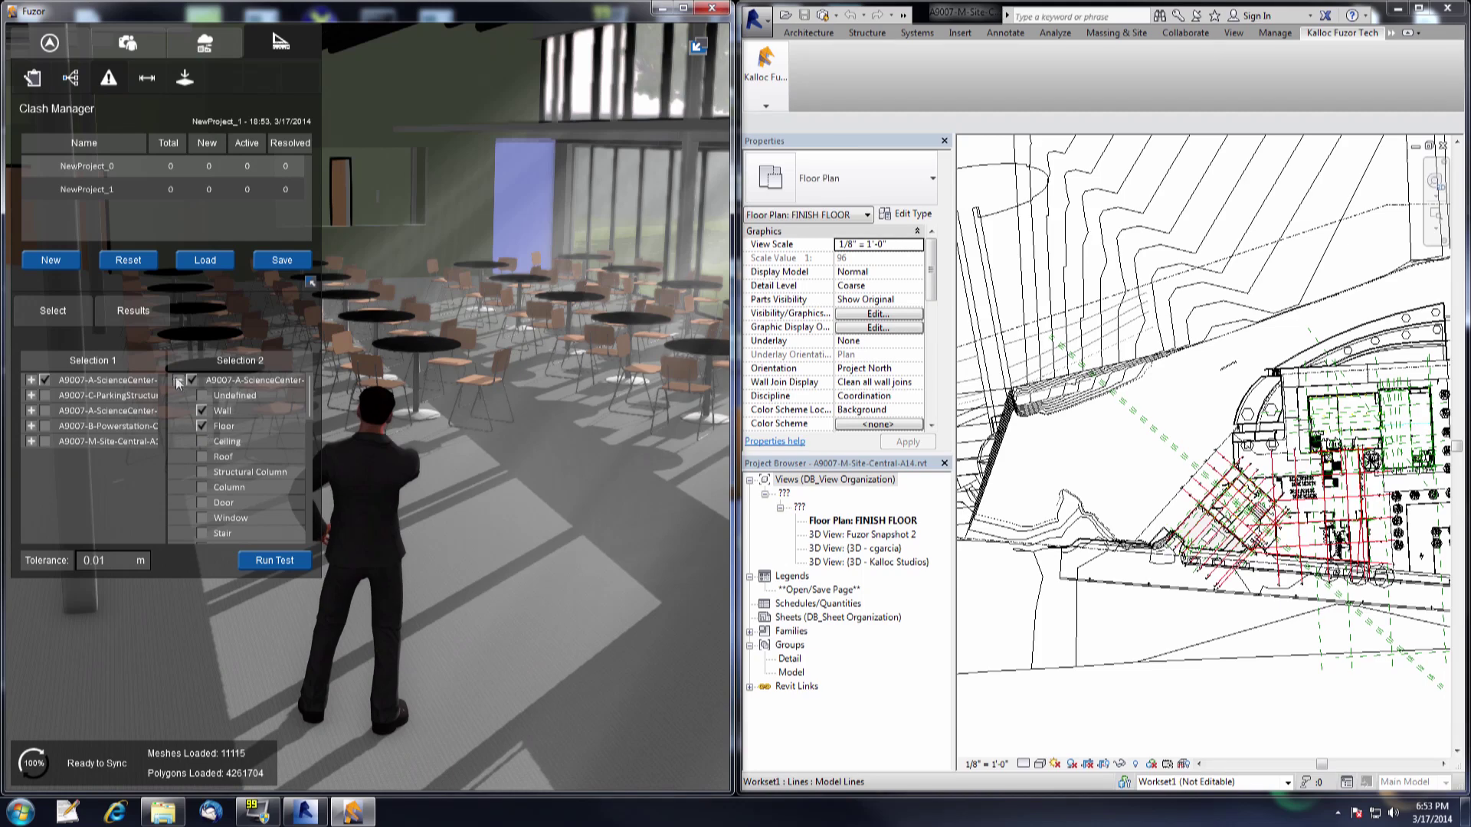
{"action": "left_click", "coordinate": [178, 381]}
{"action": "left_click", "coordinate": [179, 412]}
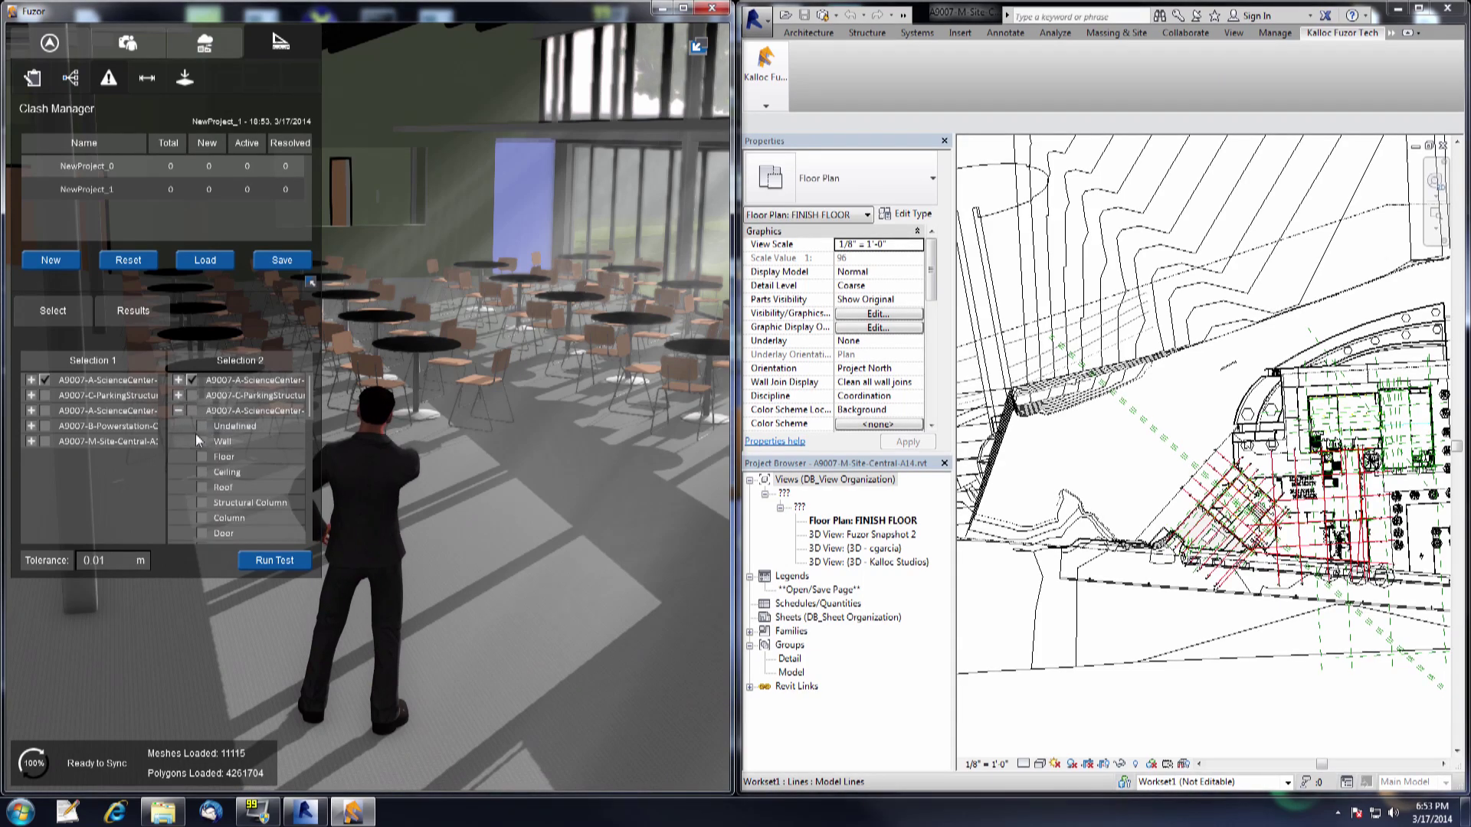
{"action": "left_click", "coordinate": [203, 457]}
{"action": "left_click", "coordinate": [200, 441]}
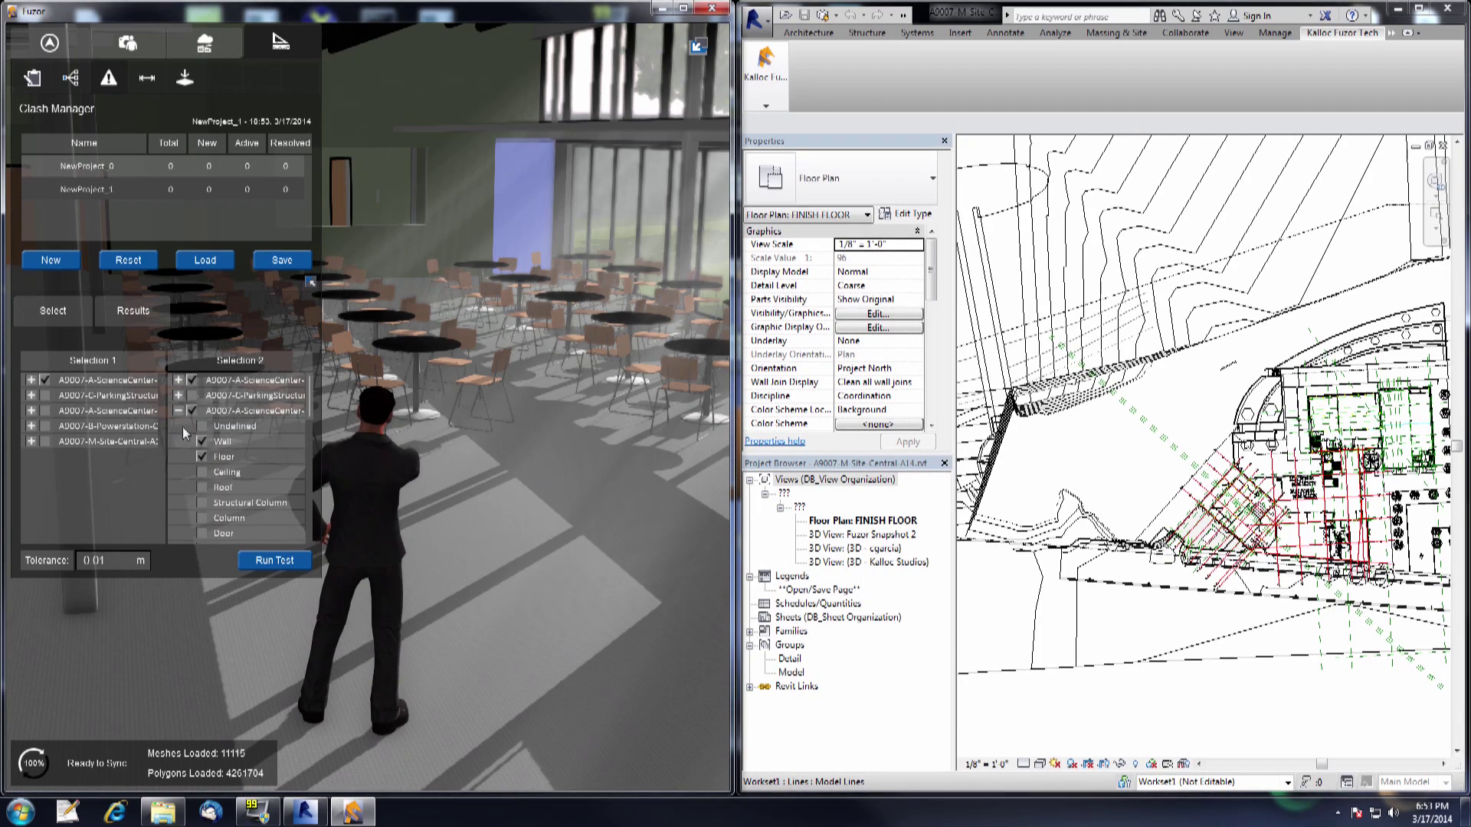
{"action": "left_click", "coordinate": [173, 411]}
Add Wall and Floor of the second A9007-A-ScienceCenter model to Selection 1
{"action": "left_click", "coordinate": [32, 411]}
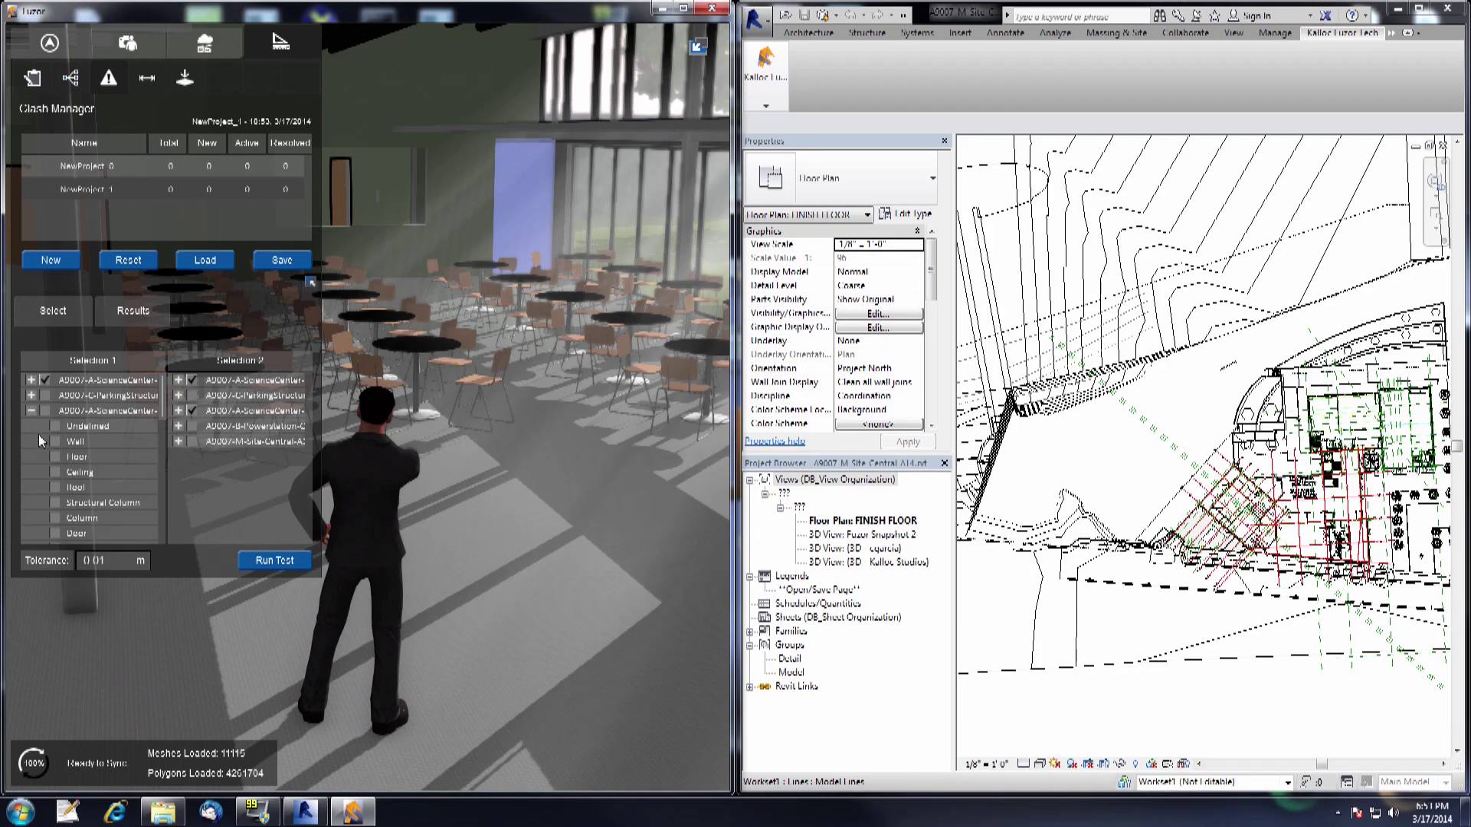
{"action": "left_click", "coordinate": [55, 443]}
{"action": "left_click", "coordinate": [55, 457]}
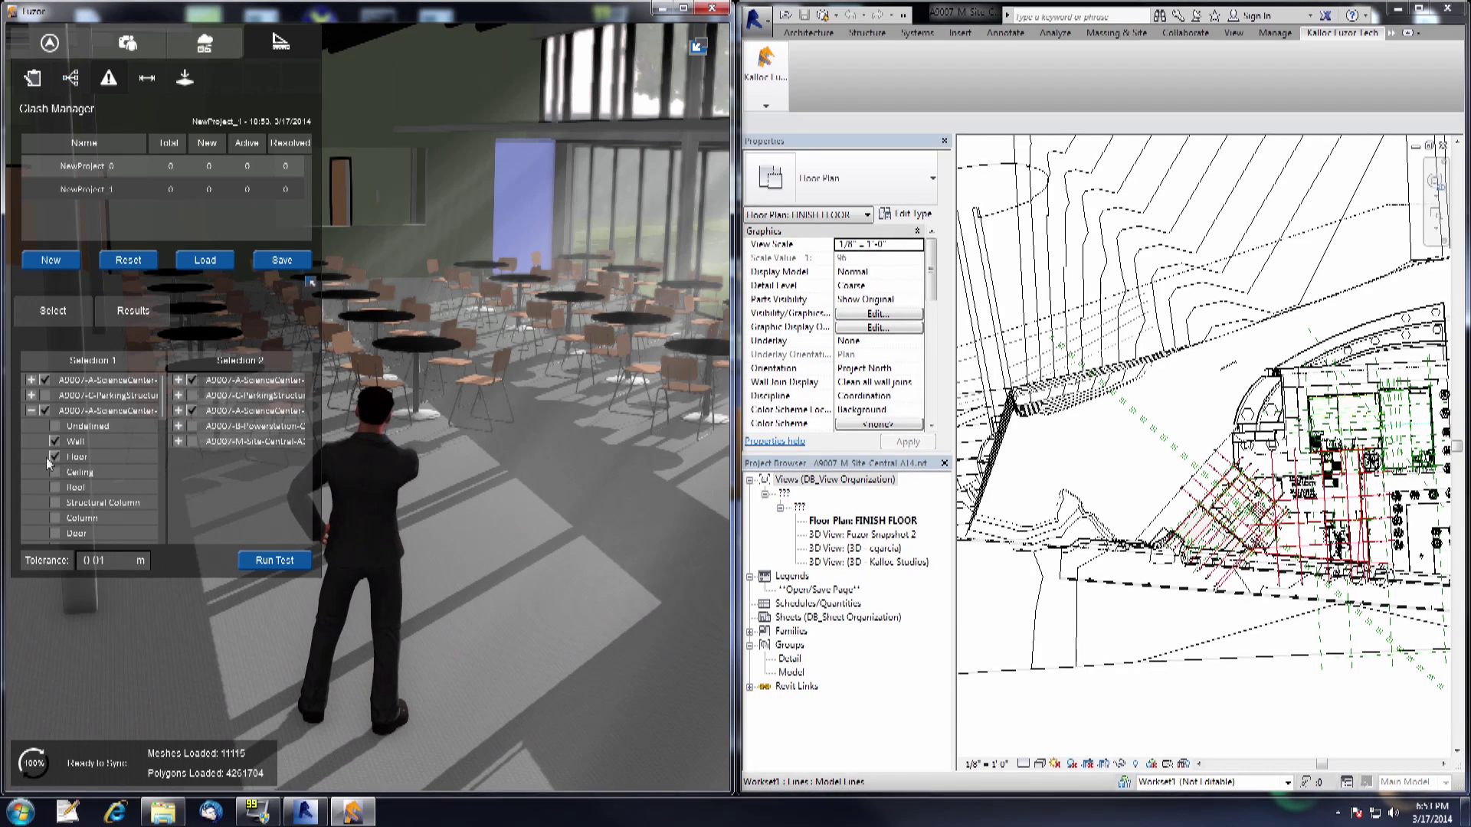
{"action": "left_click", "coordinate": [31, 412]}
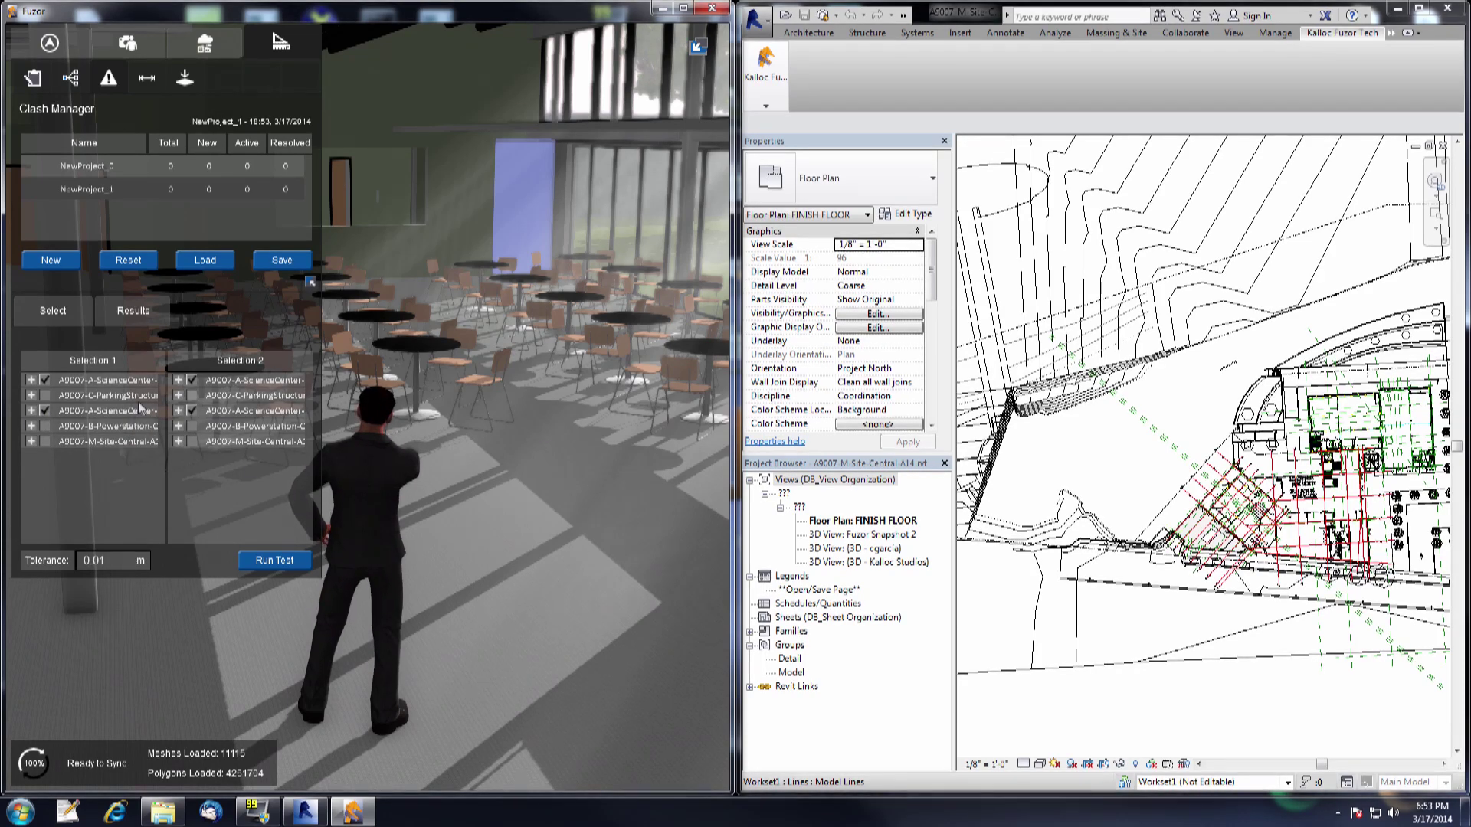
Set the clash tolerance to 0.25 m, run the clash test, and dismiss the completion notice
{"action": "double_click", "coordinate": [102, 562]}
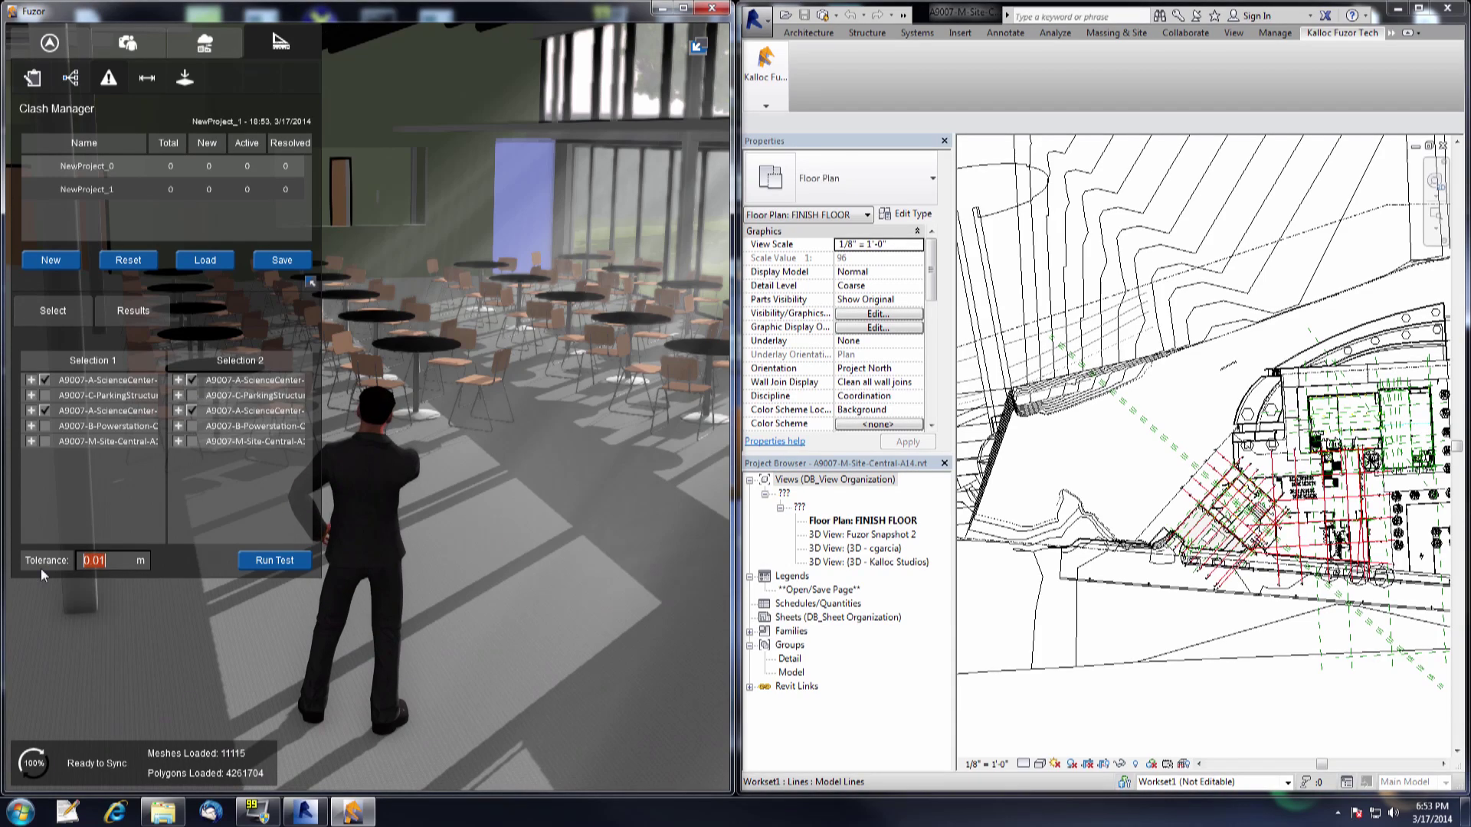
{"action": "type", "text": "0.25"}
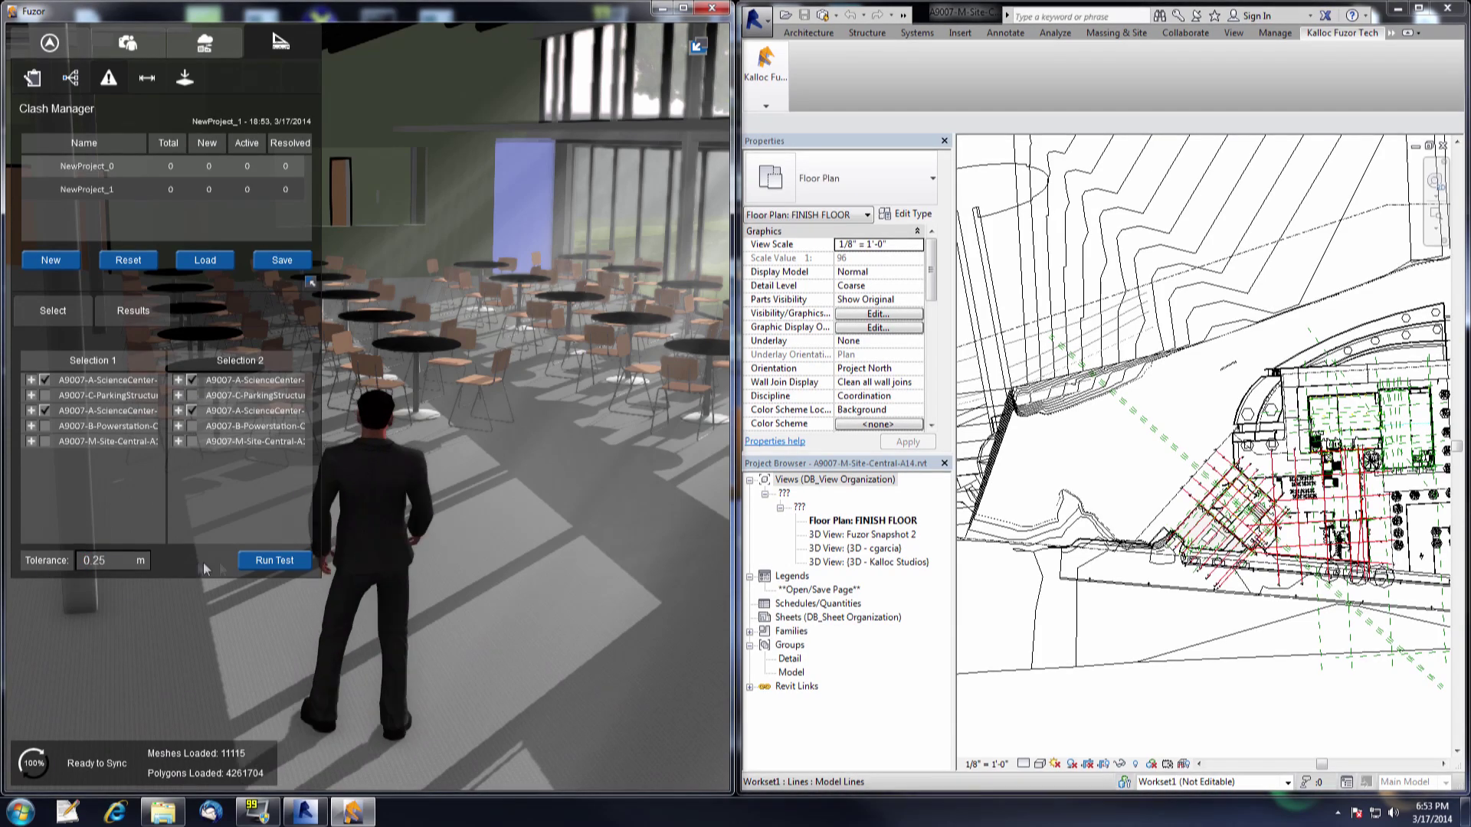
{"action": "left_click", "coordinate": [263, 563]}
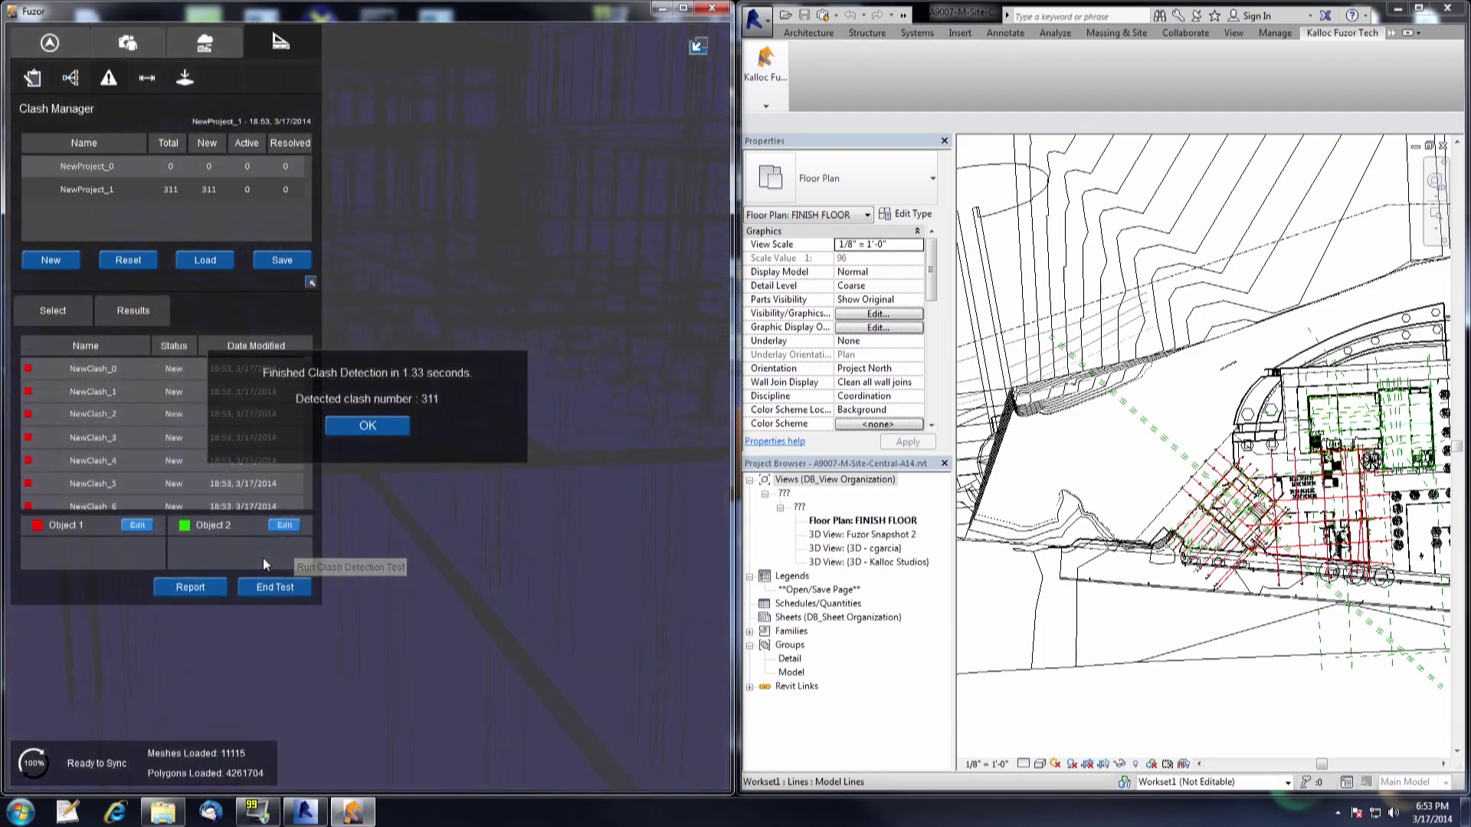
{"action": "left_click", "coordinate": [374, 429]}
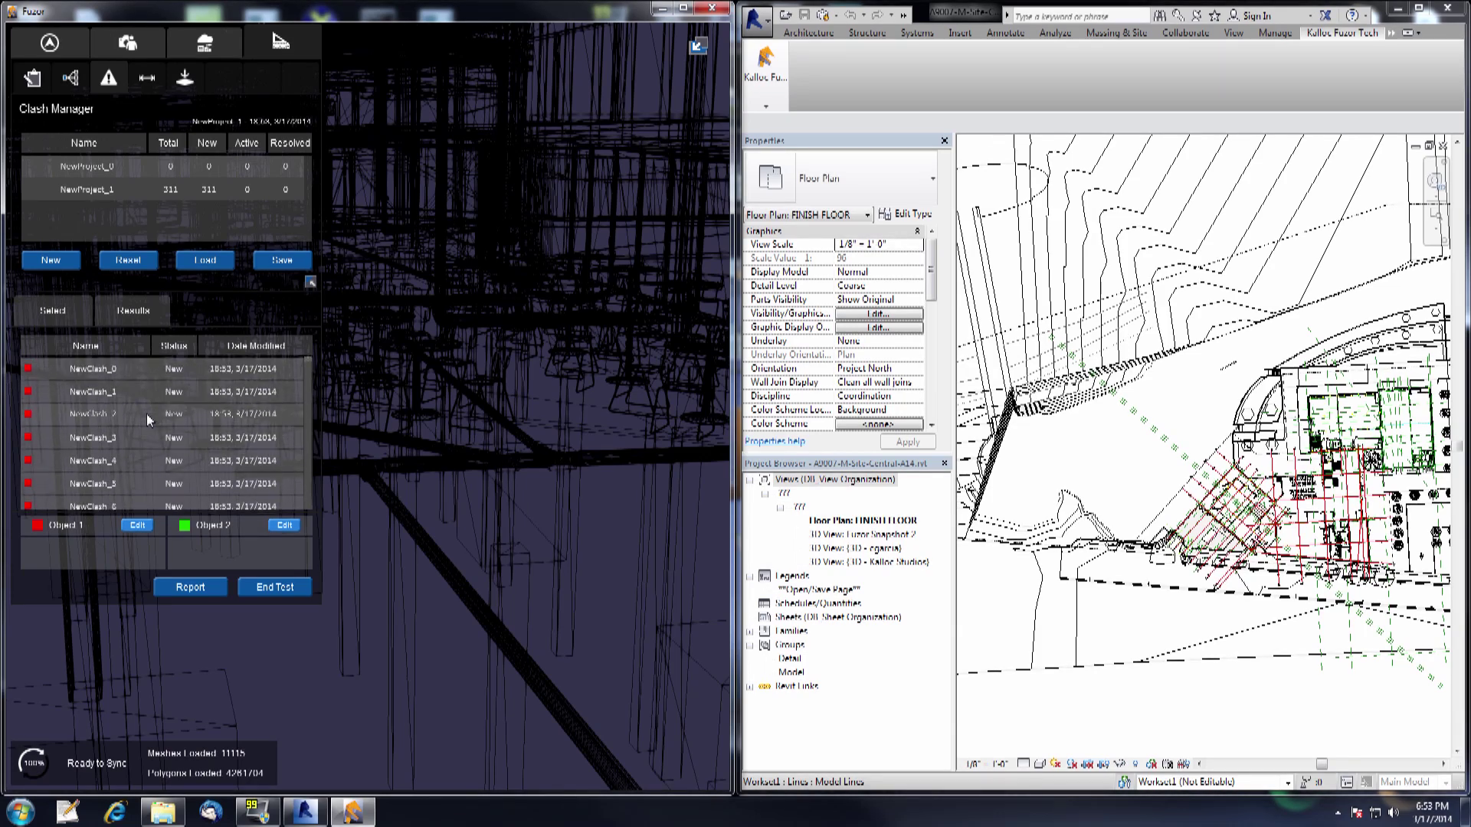
Review the clashes NewClash_0, NewClash_1 and NewClash_2 one after another in the model view
{"action": "left_click", "coordinate": [92, 371]}
{"action": "left_click", "coordinate": [97, 373]}
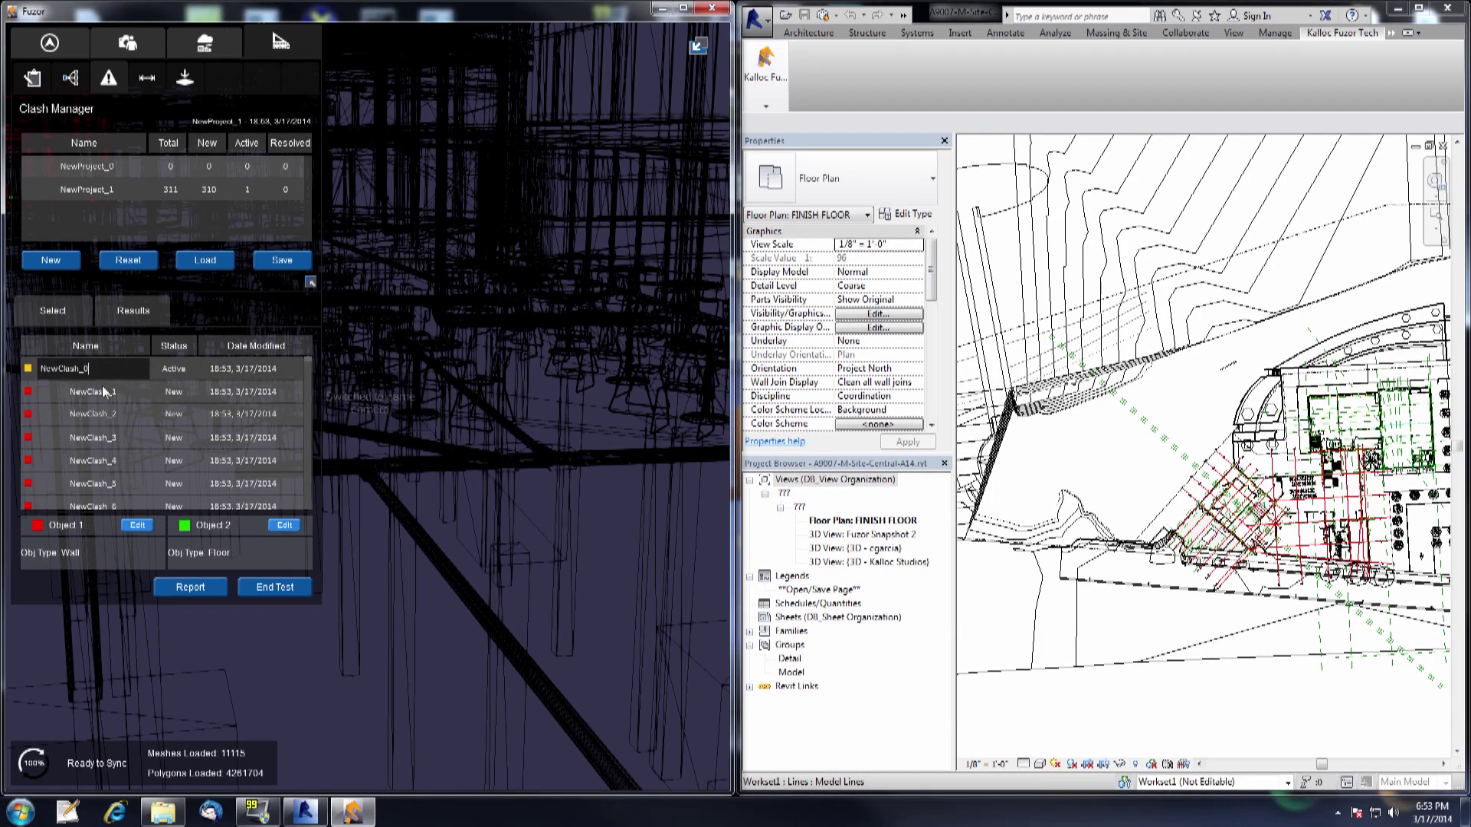
{"action": "left_click", "coordinate": [105, 393]}
{"action": "left_click", "coordinate": [108, 414]}
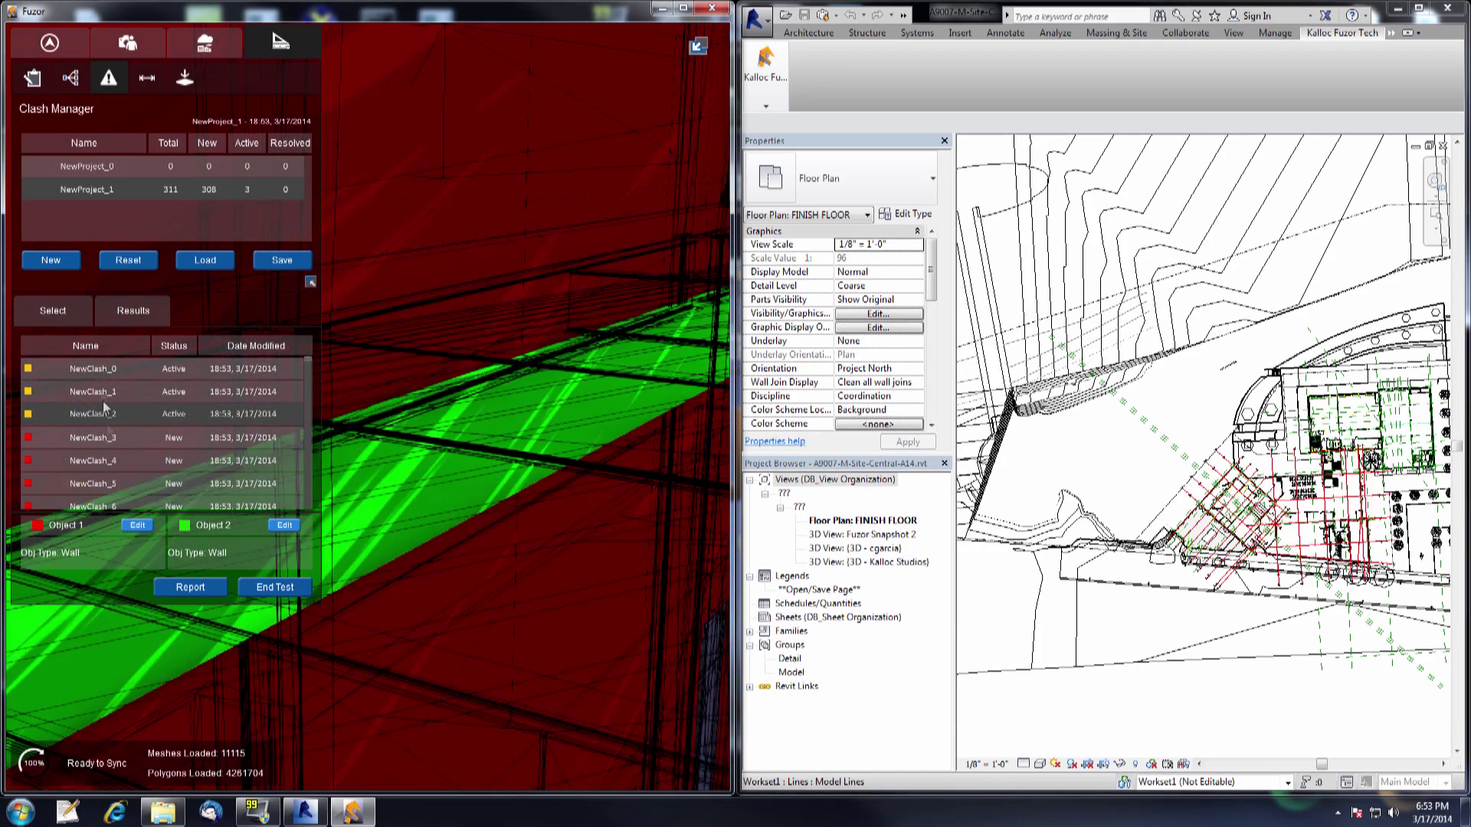
Return to NewClash_0 and inspect its clashing wall and floor from several angles in a maximized Fuzor window
{"action": "left_click", "coordinate": [99, 375]}
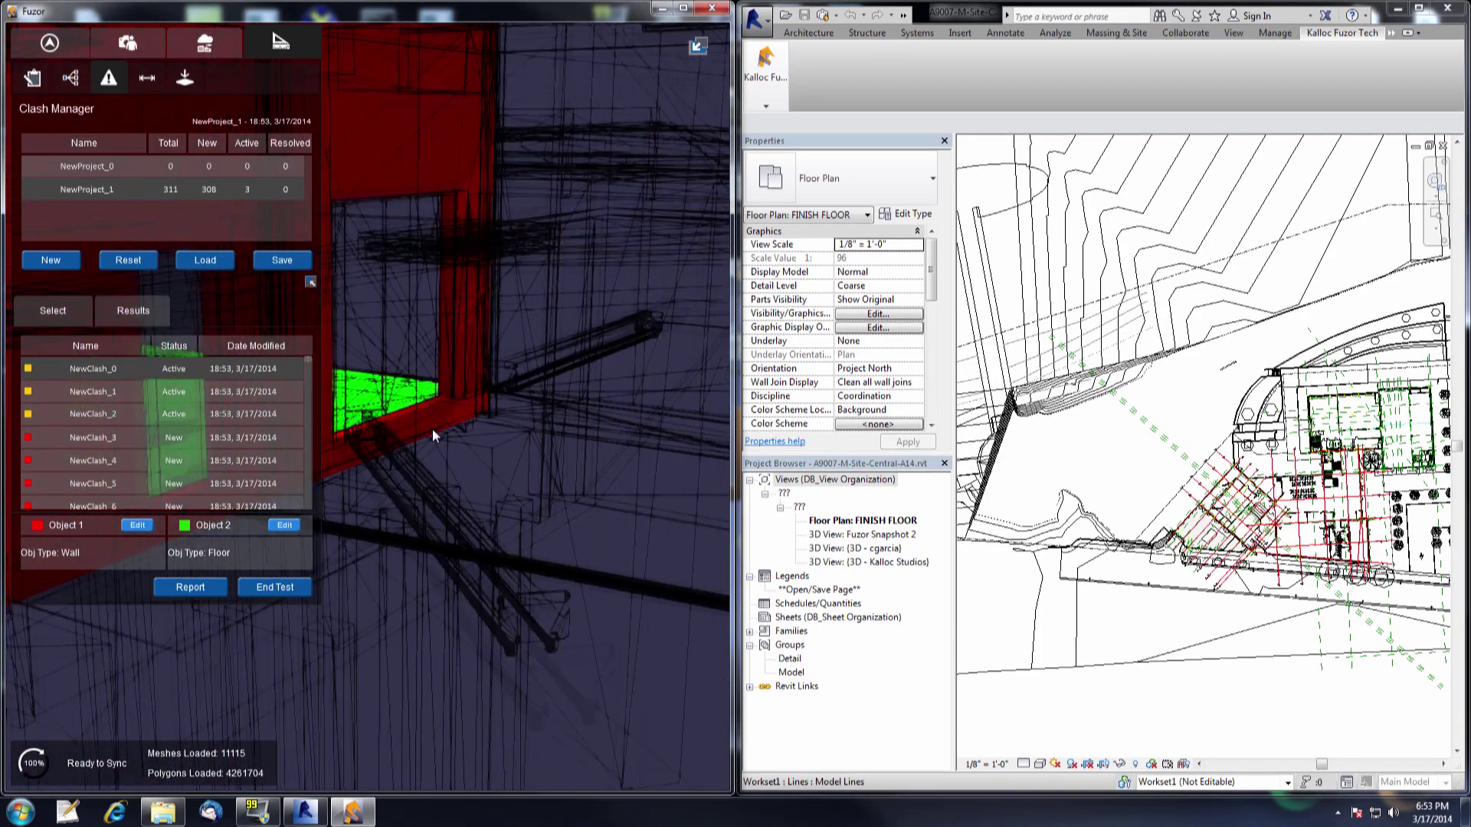
{"action": "scroll", "coordinate": [432, 429], "scroll_direction": "down", "scroll_amount": 5}
{"action": "right_click_drag", "start_coordinate": [432, 429], "coordinate": [530, 507]}
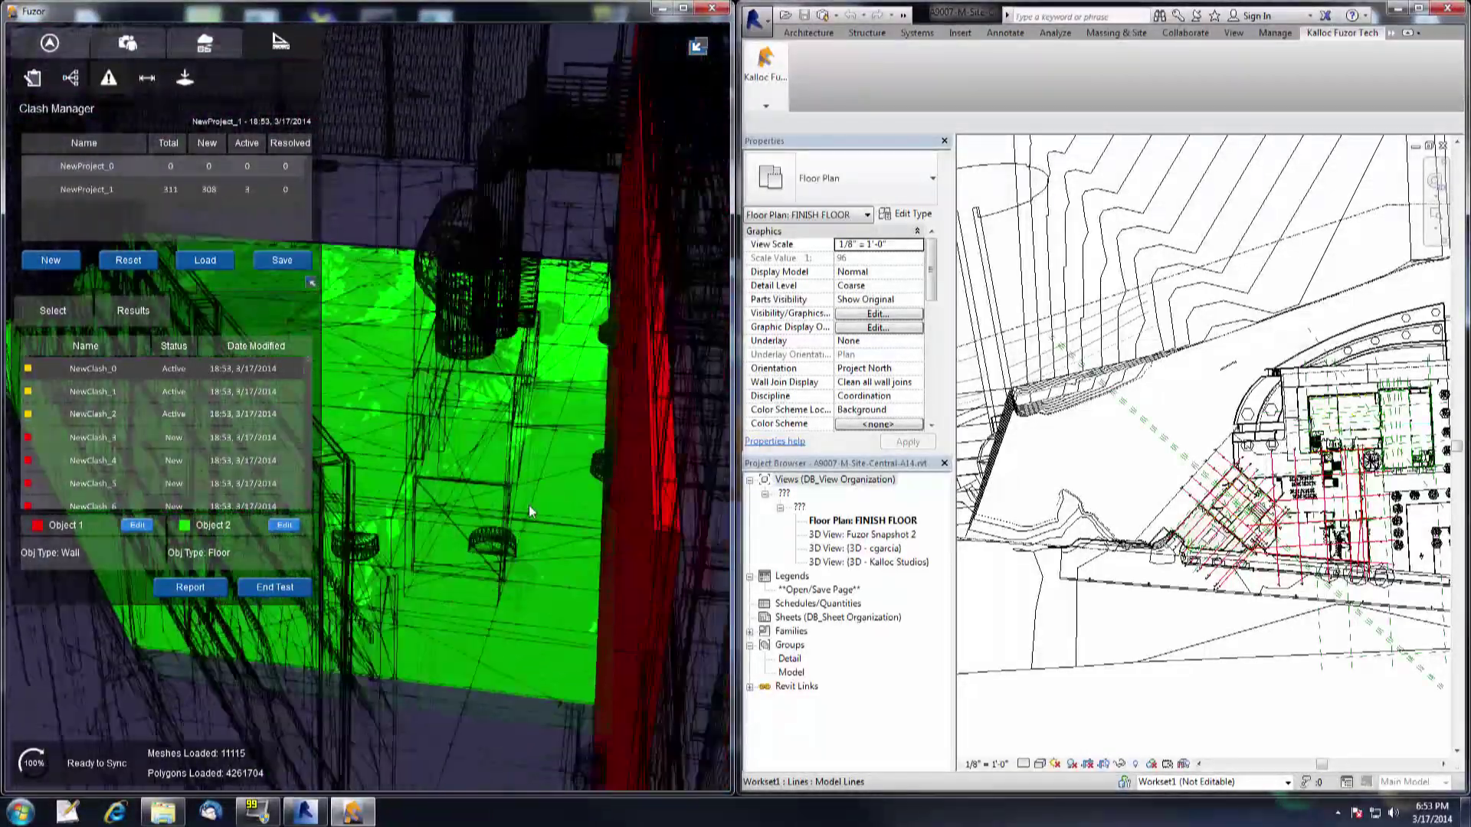
{"action": "left_click", "coordinate": [682, 8]}
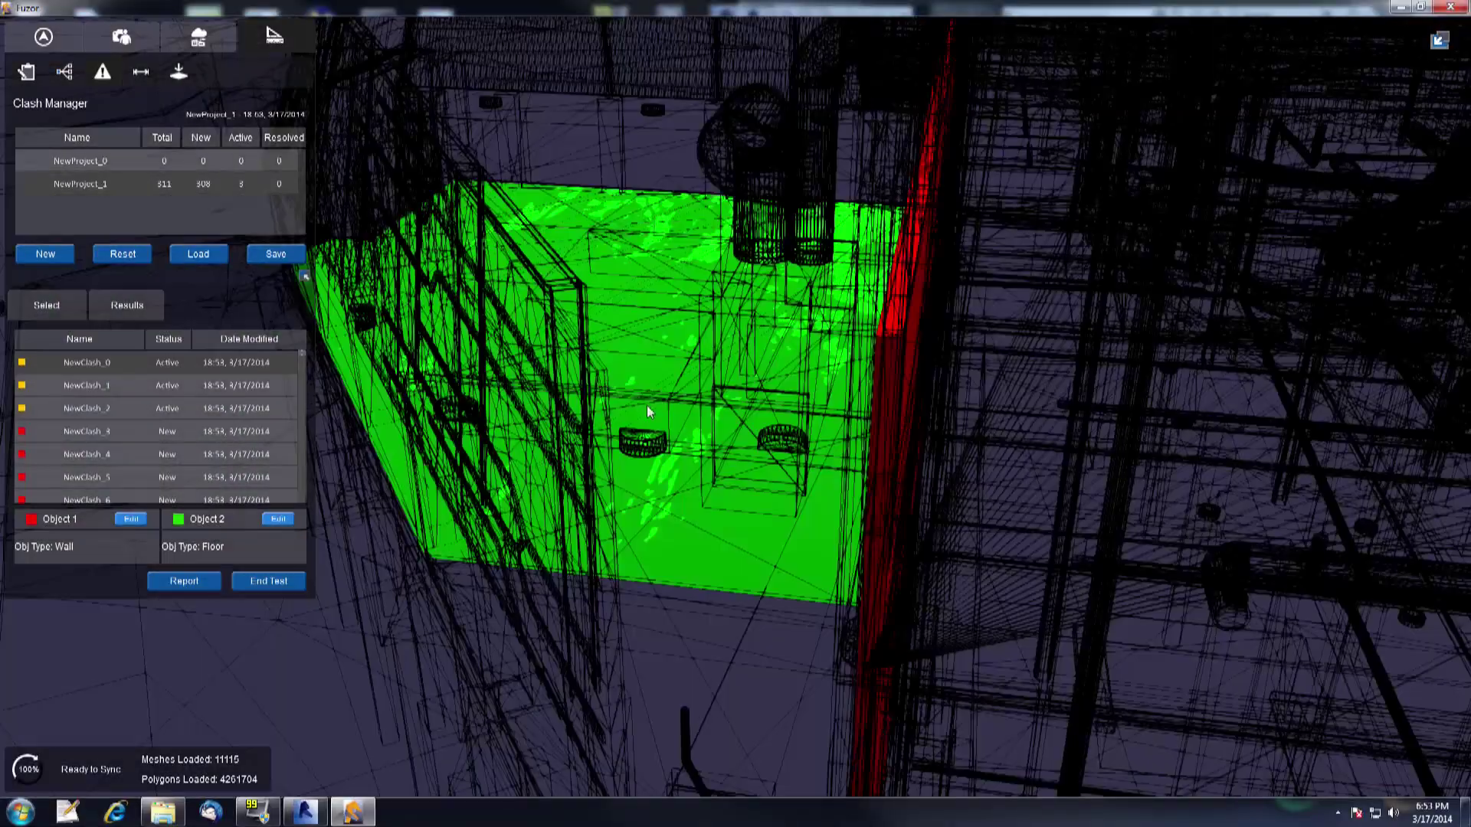
{"action": "right_click_drag", "start_coordinate": [647, 407], "coordinate": [691, 426]}
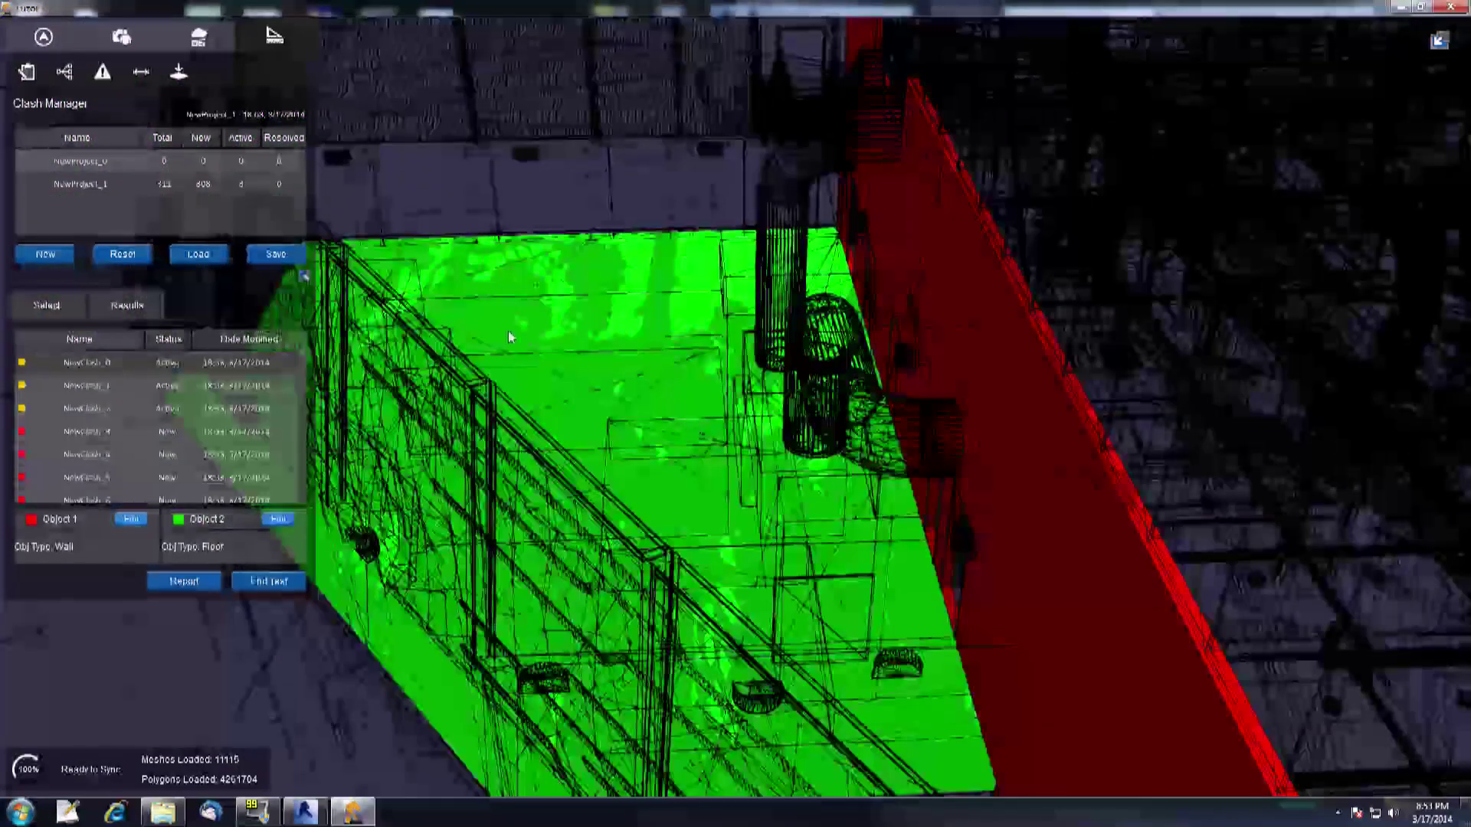
Open NewClash_0's floor for editing in its linked Revit file, syncing the preselected A9007-A-ScienceCenter-Central document and ignoring unresolved references
{"action": "left_click", "coordinate": [278, 520]}
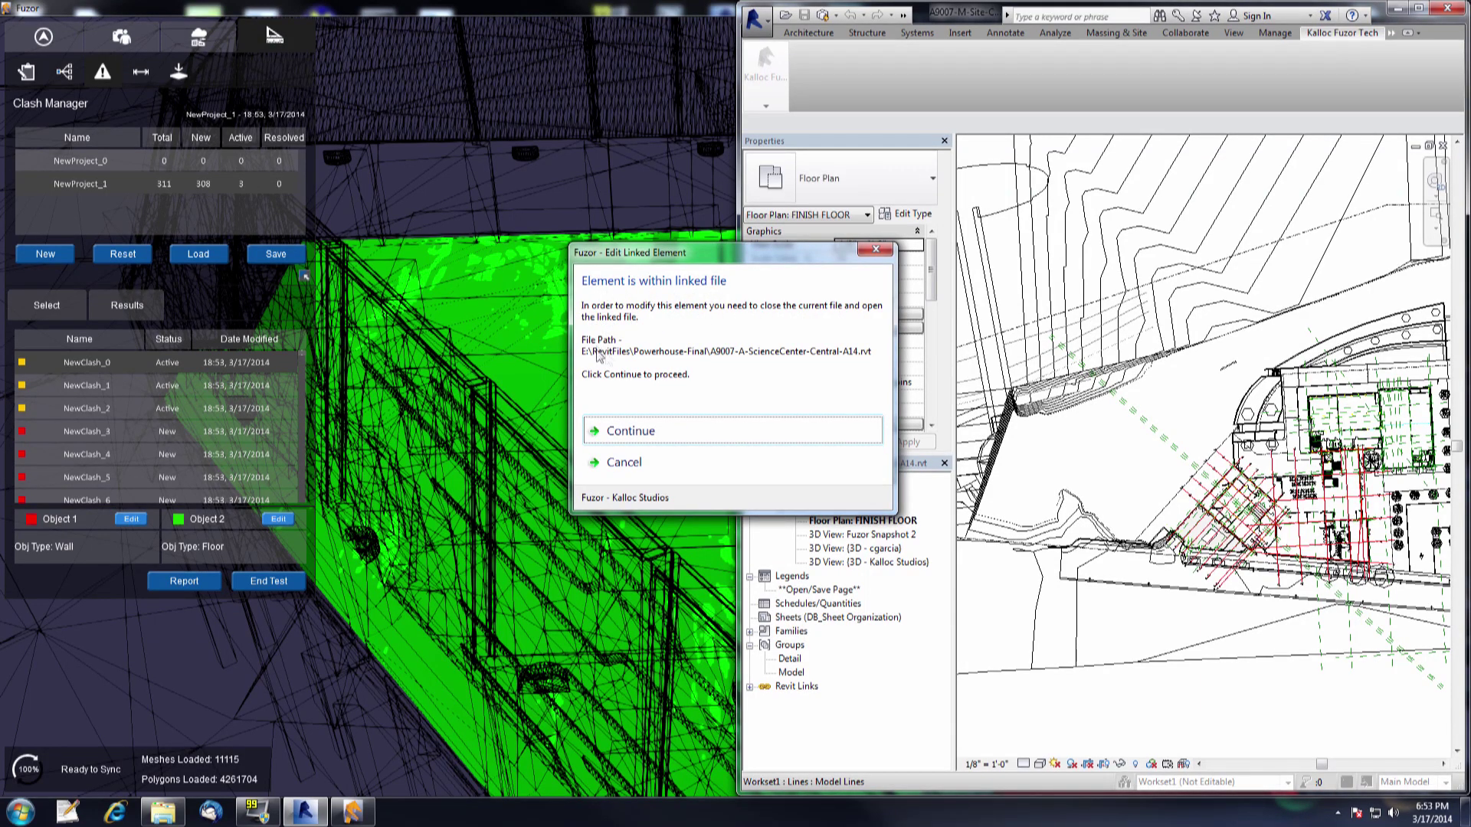
{"action": "left_click", "coordinate": [632, 429]}
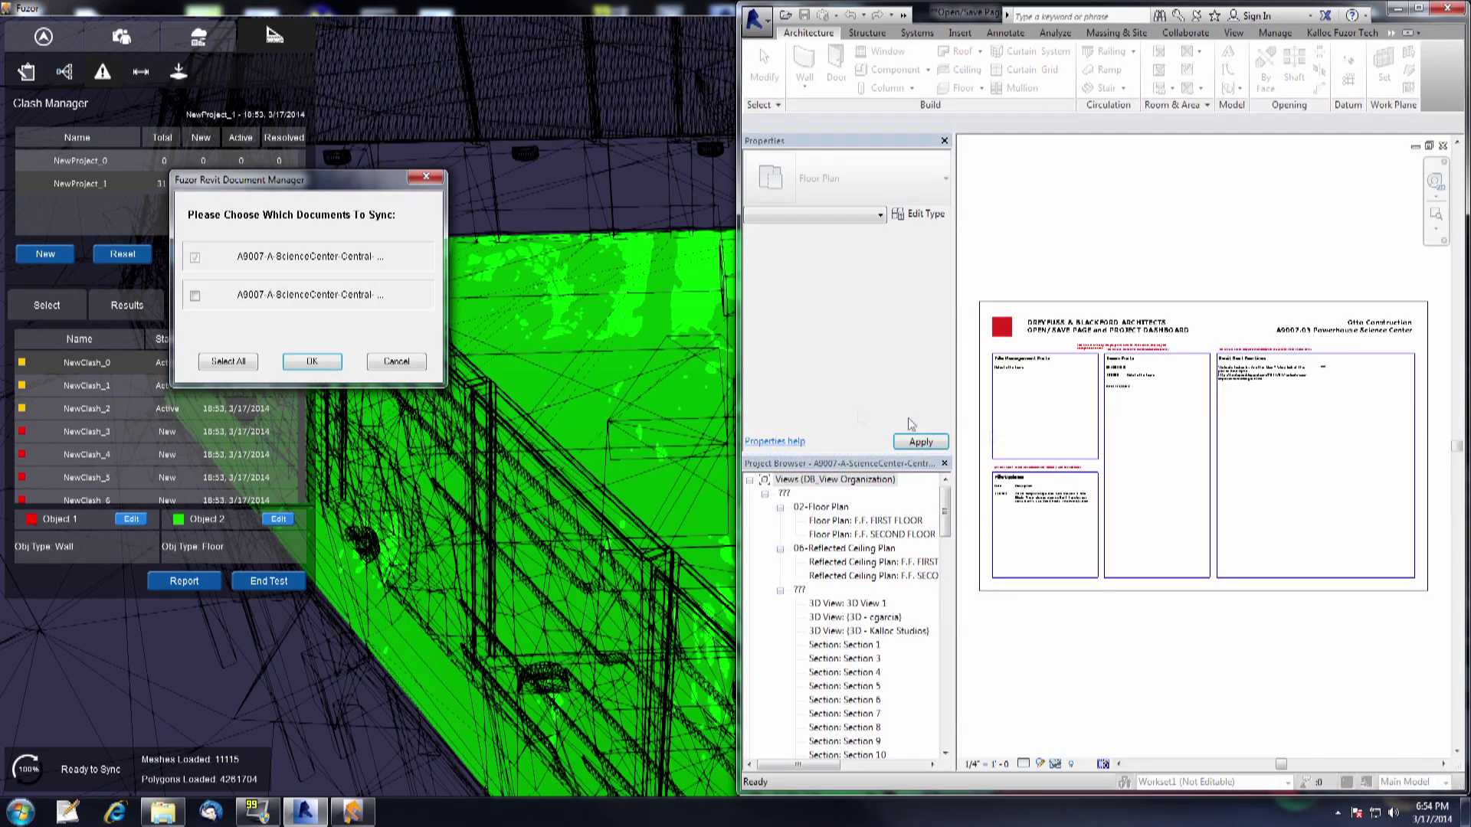
{"action": "left_click", "coordinate": [311, 363]}
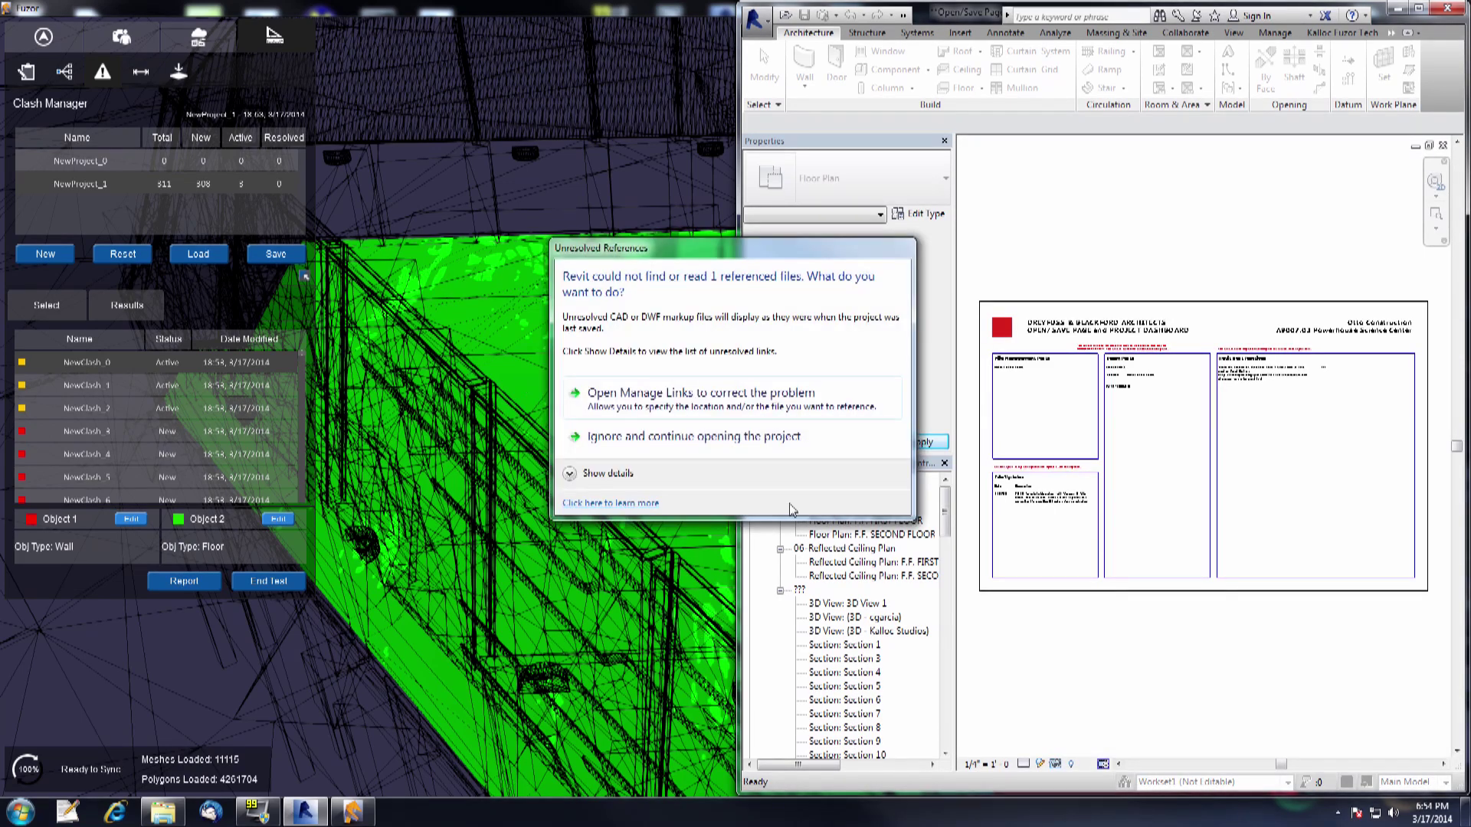
{"action": "left_click", "coordinate": [715, 442]}
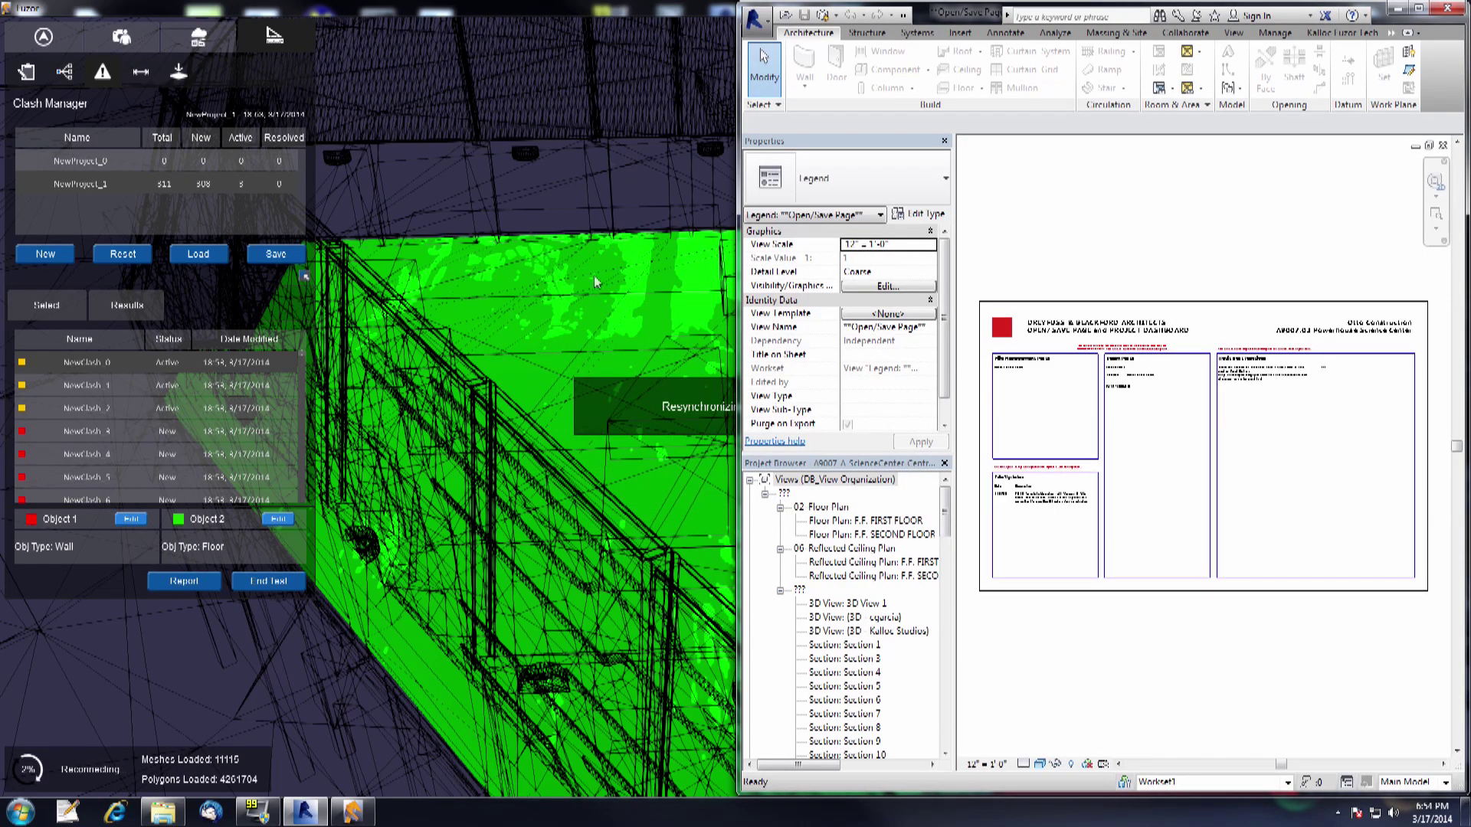
Locate the clashing floor in the F.F. FIRST FLOOR plan and open its boundary sketch for editing
{"action": "left_click", "coordinate": [607, 15]}
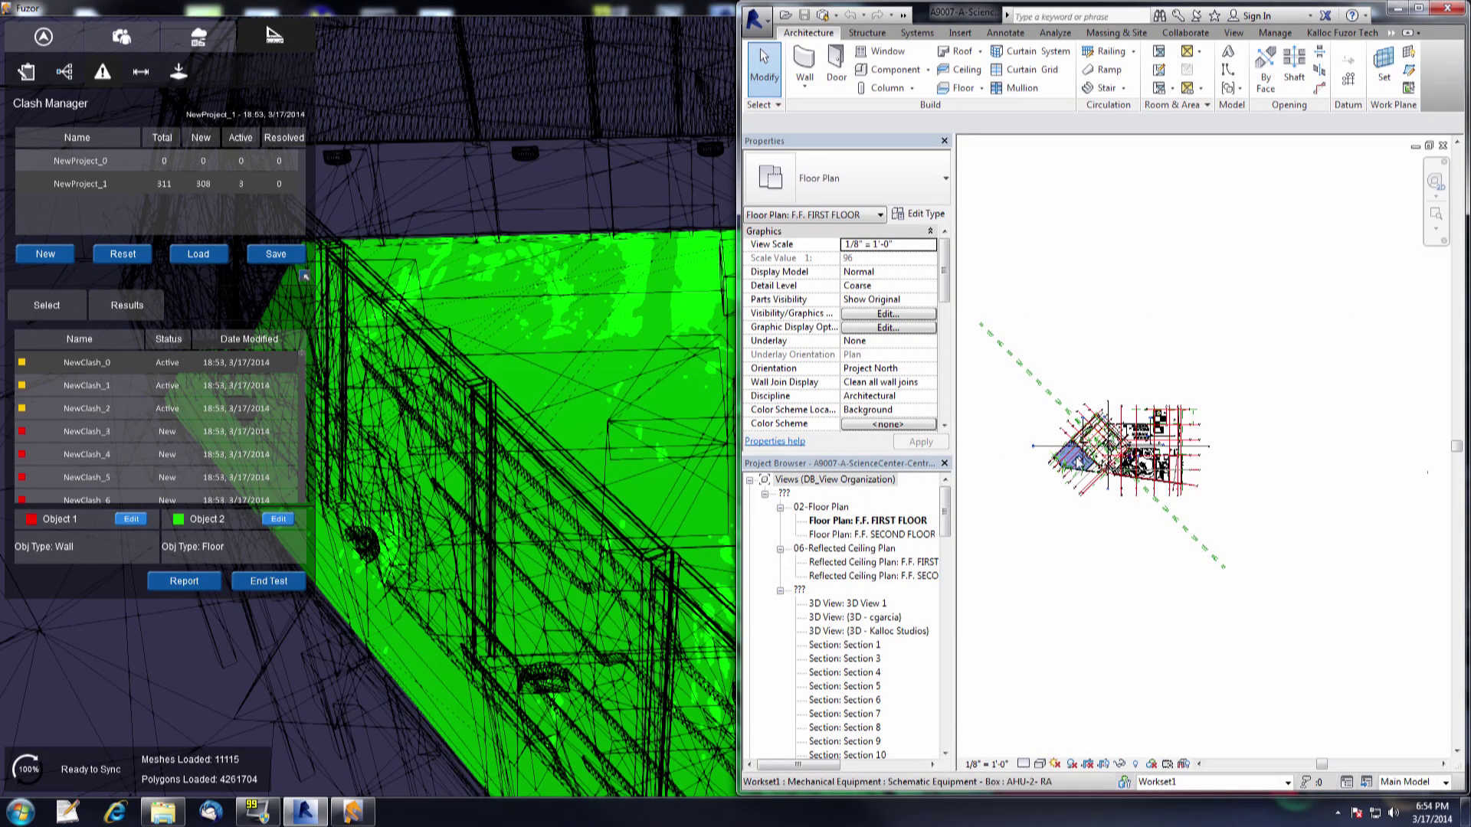
{"action": "scroll", "coordinate": [1180, 433], "scroll_direction": "up", "scroll_amount": 10}
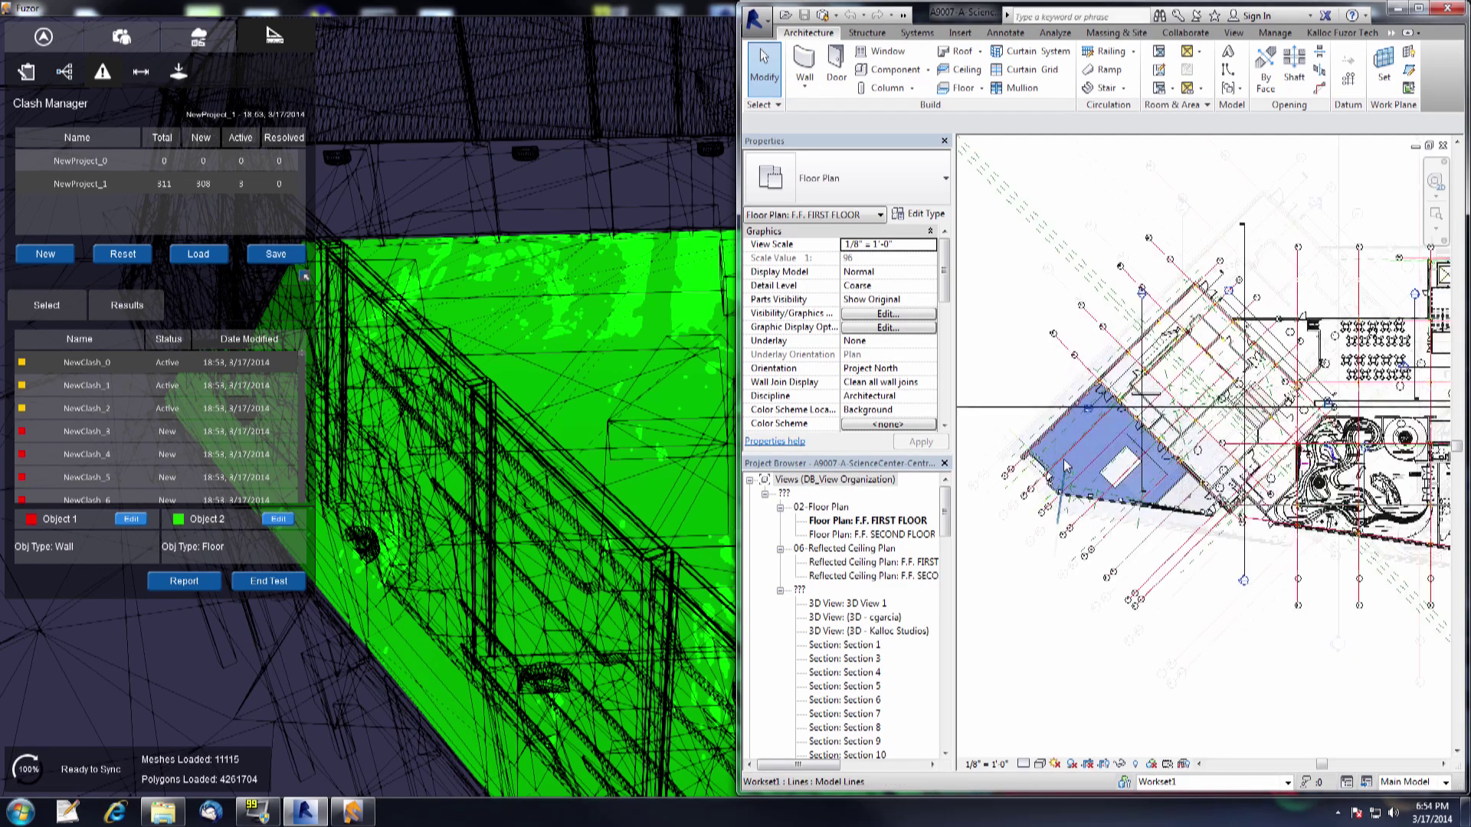
{"action": "scroll", "coordinate": [1172, 417], "scroll_direction": "up", "scroll_amount": 3}
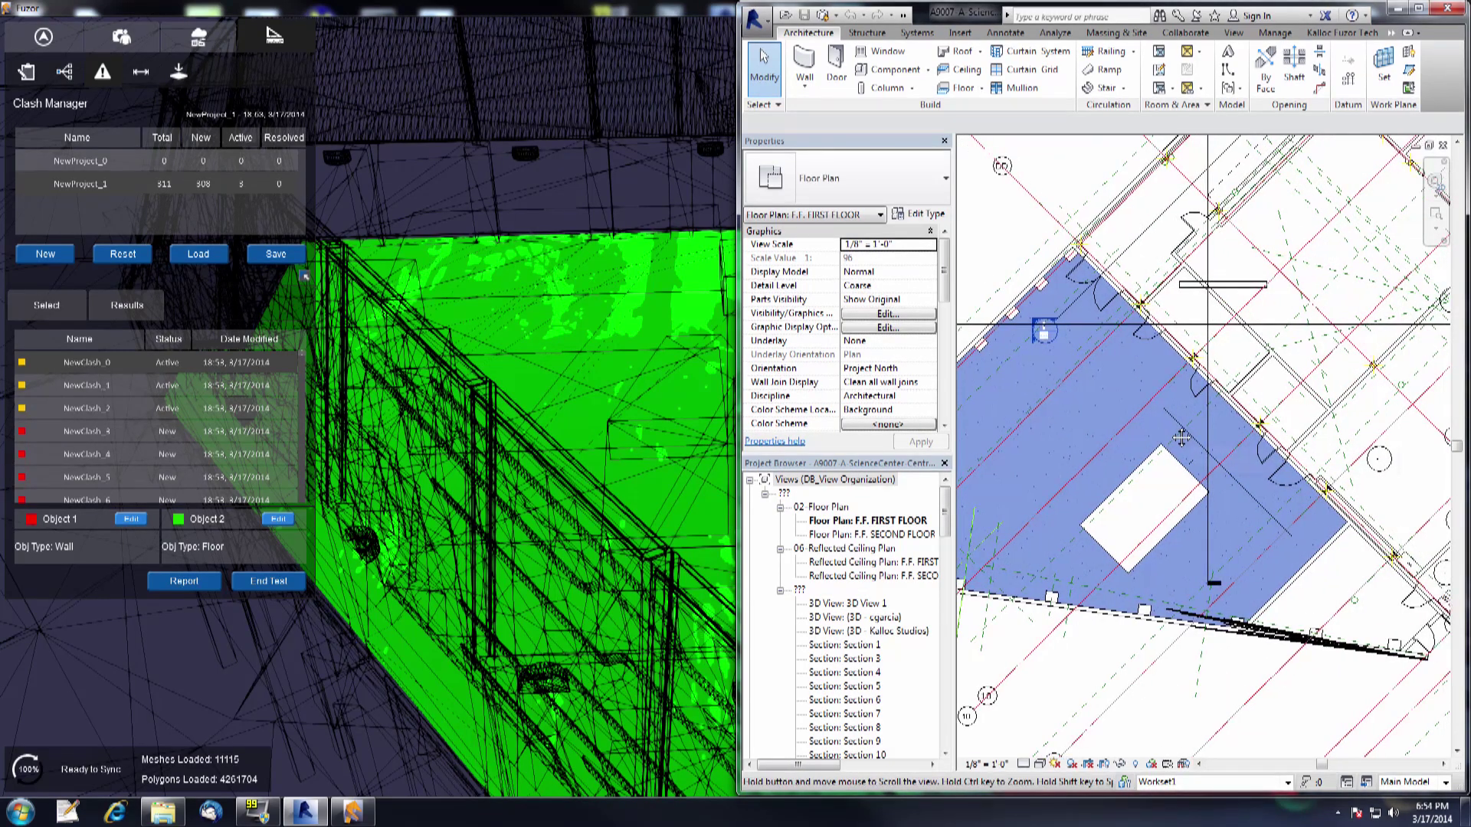
{"action": "scroll", "coordinate": [1157, 387], "scroll_direction": "up", "scroll_amount": 5}
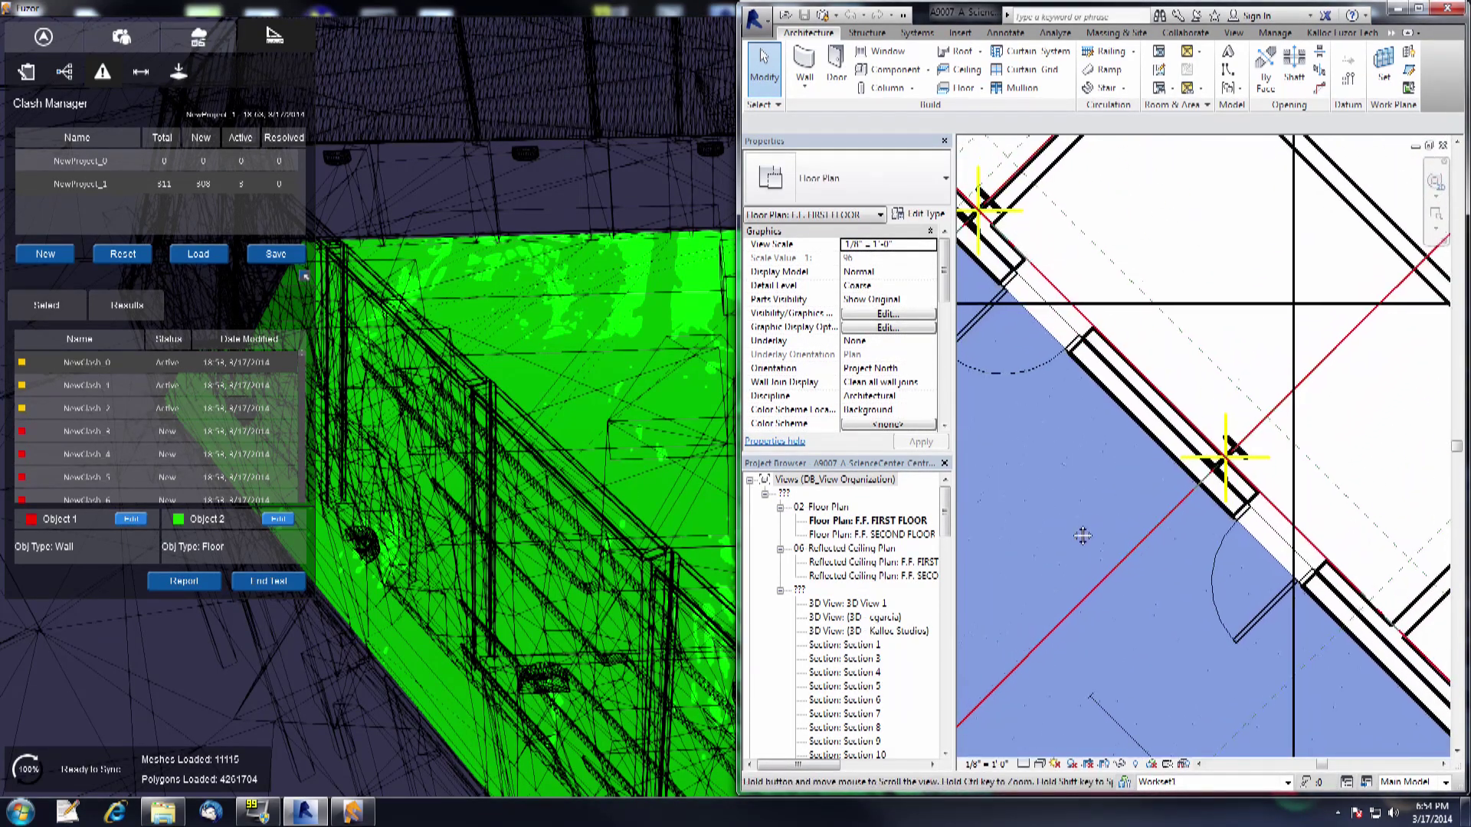
{"action": "double_click", "coordinate": [1156, 323]}
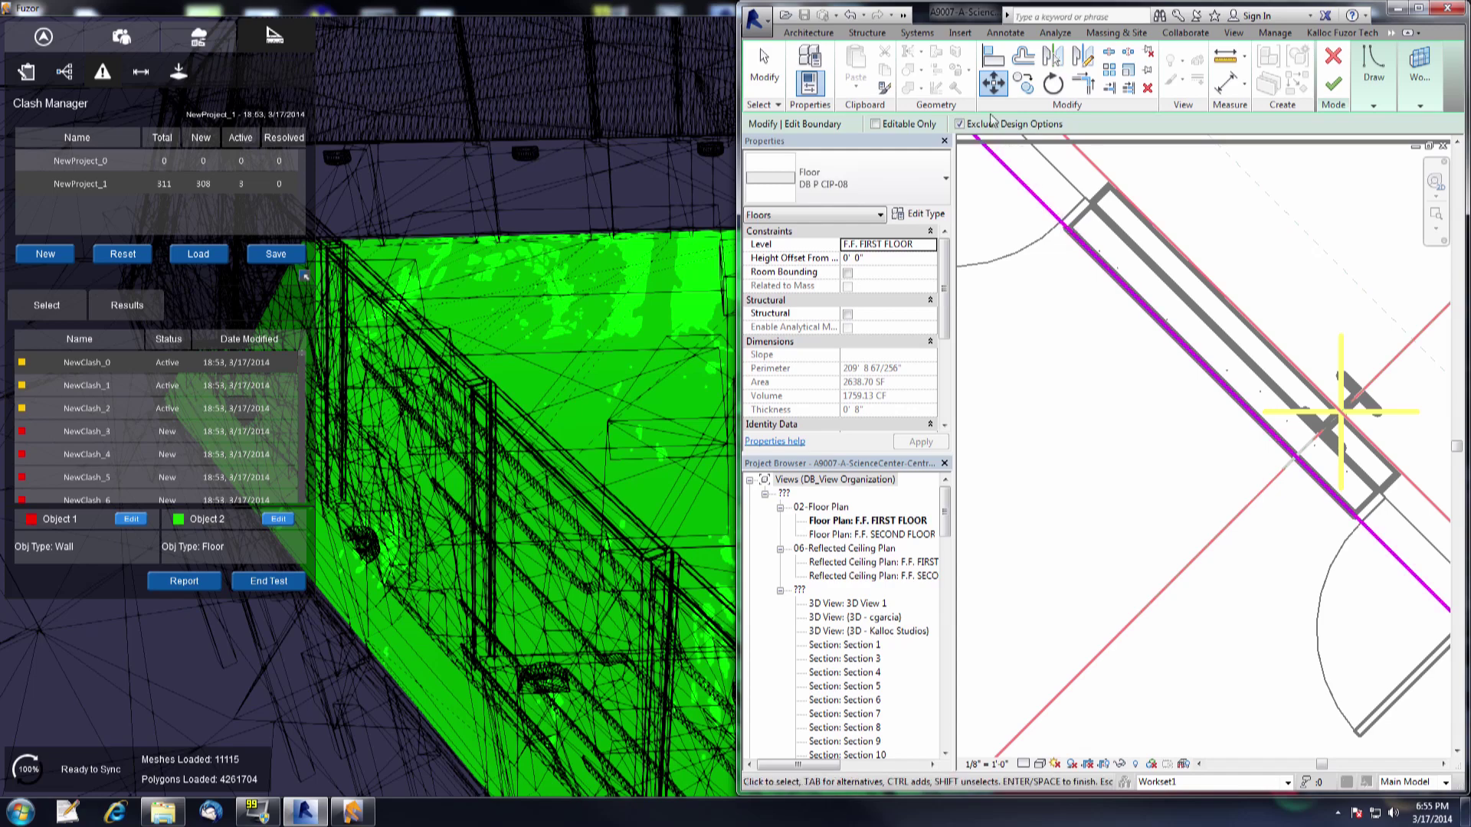
Move the floor's diagonal boundary line slightly away from the adjoining wall and finish the boundary edit
{"action": "left_click", "coordinate": [1045, 207]}
{"action": "key", "text": "Return"}
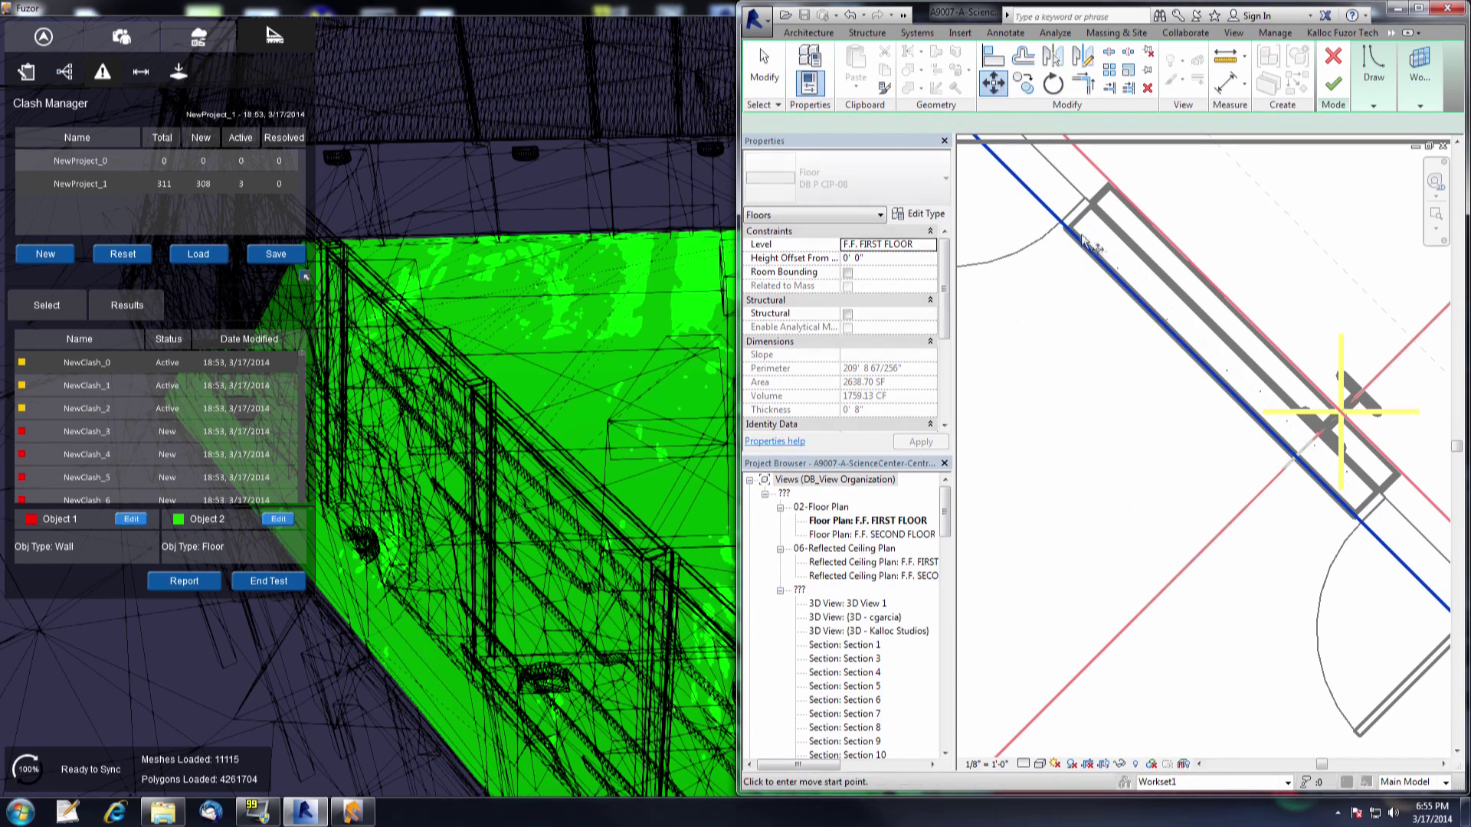
{"action": "left_click", "coordinate": [1068, 228]}
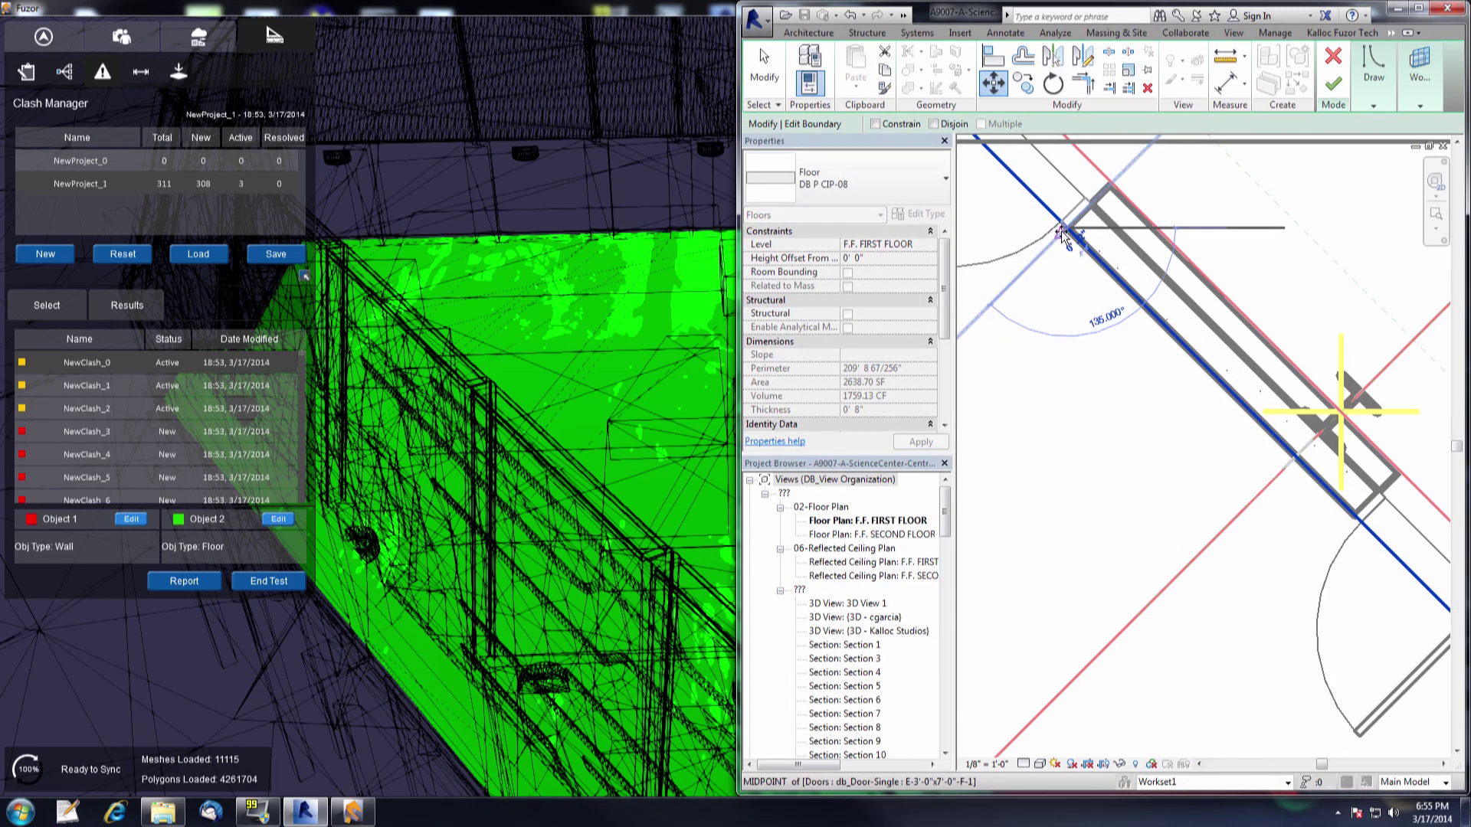
{"action": "scroll", "coordinate": [1061, 231], "scroll_direction": "up", "scroll_amount": 4}
{"action": "scroll", "coordinate": [1065, 229], "scroll_direction": "up", "scroll_amount": 3}
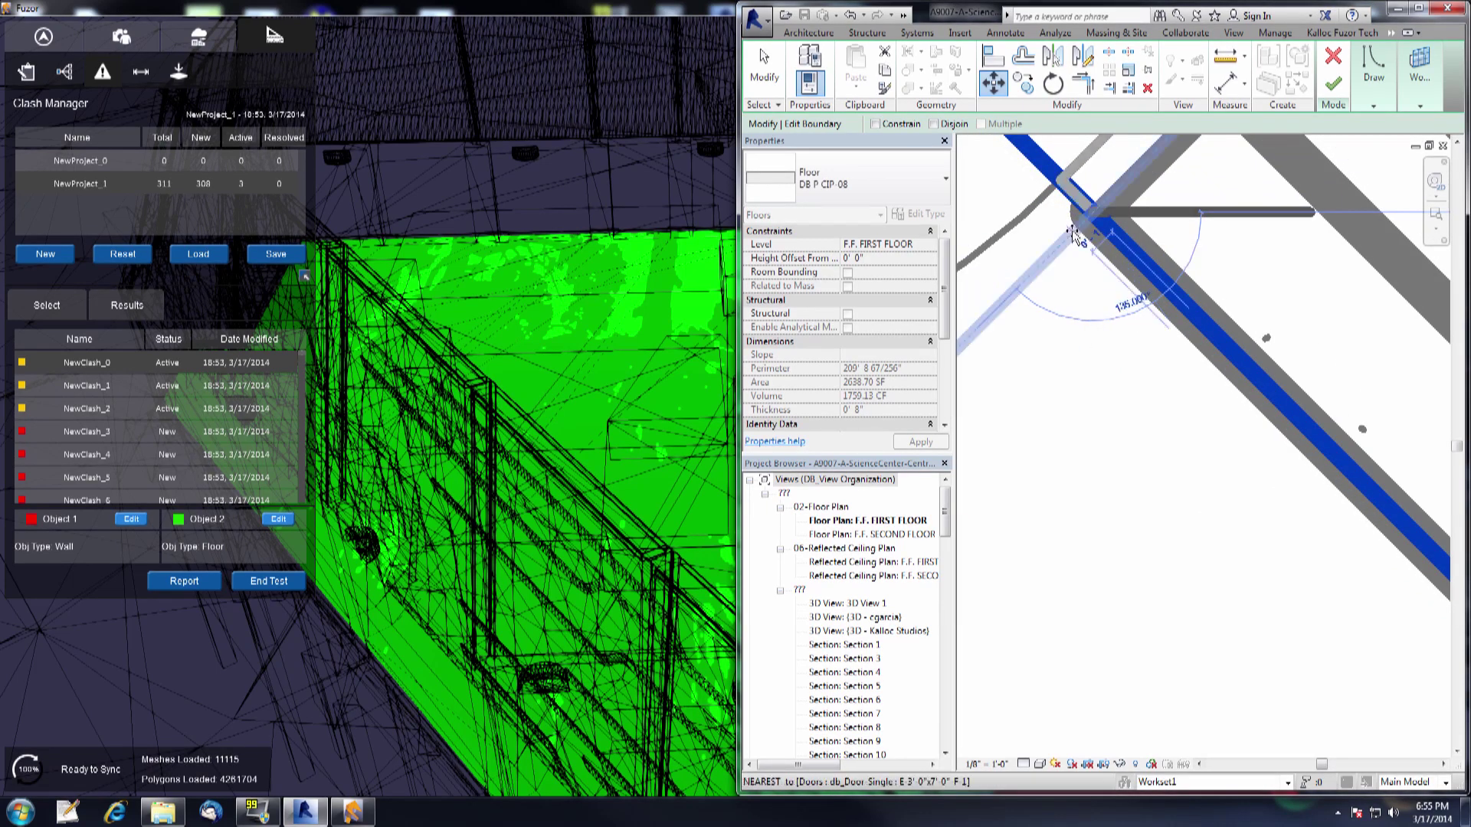
{"action": "left_click", "coordinate": [1073, 232]}
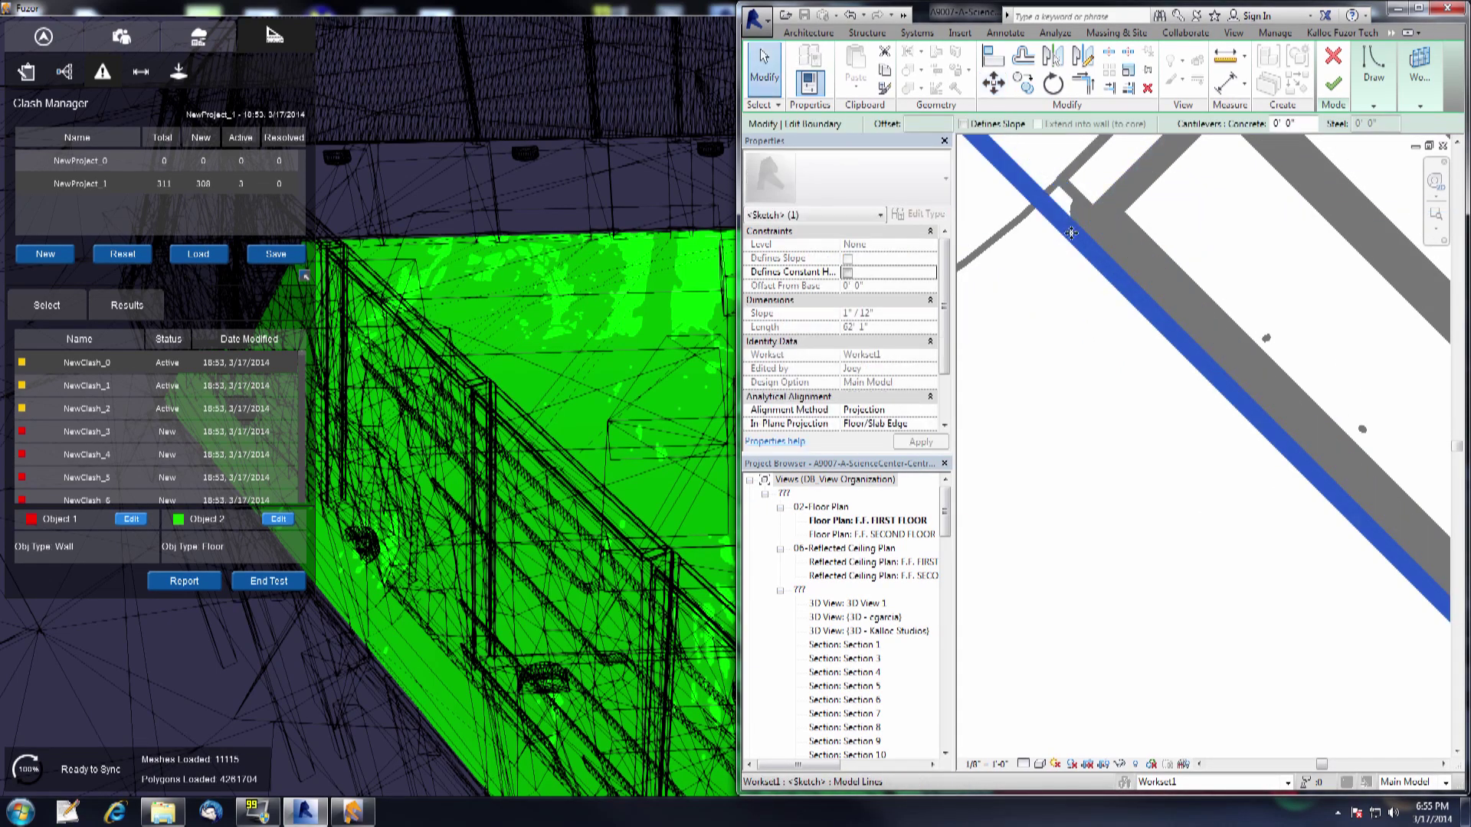
{"action": "left_click", "coordinate": [1335, 98]}
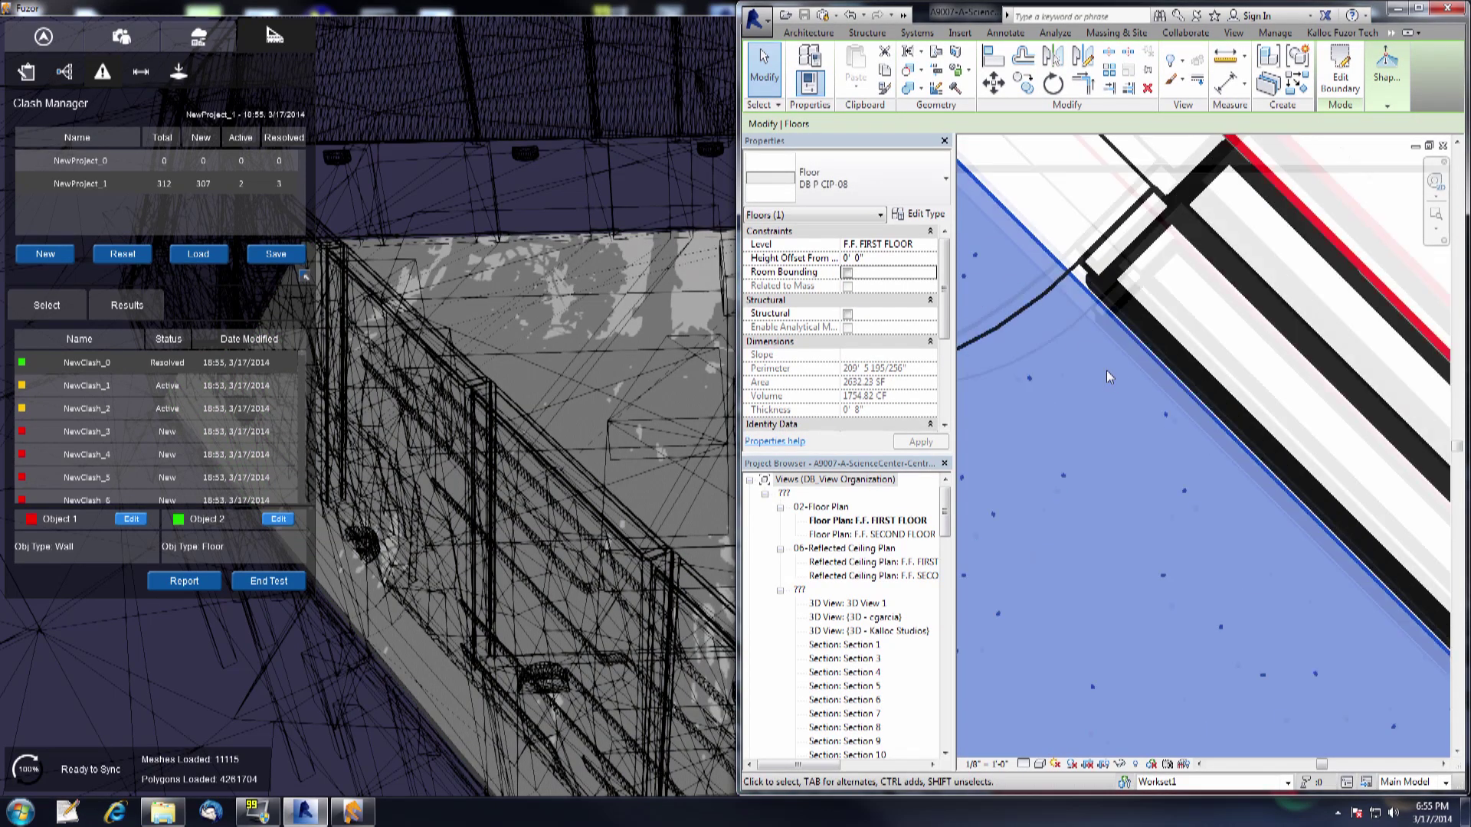
Switch to the maximized Fuzor view and examine NewClash_0's wall and edited floor
{"action": "scroll", "coordinate": [1107, 370], "scroll_direction": "down", "scroll_amount": 5}
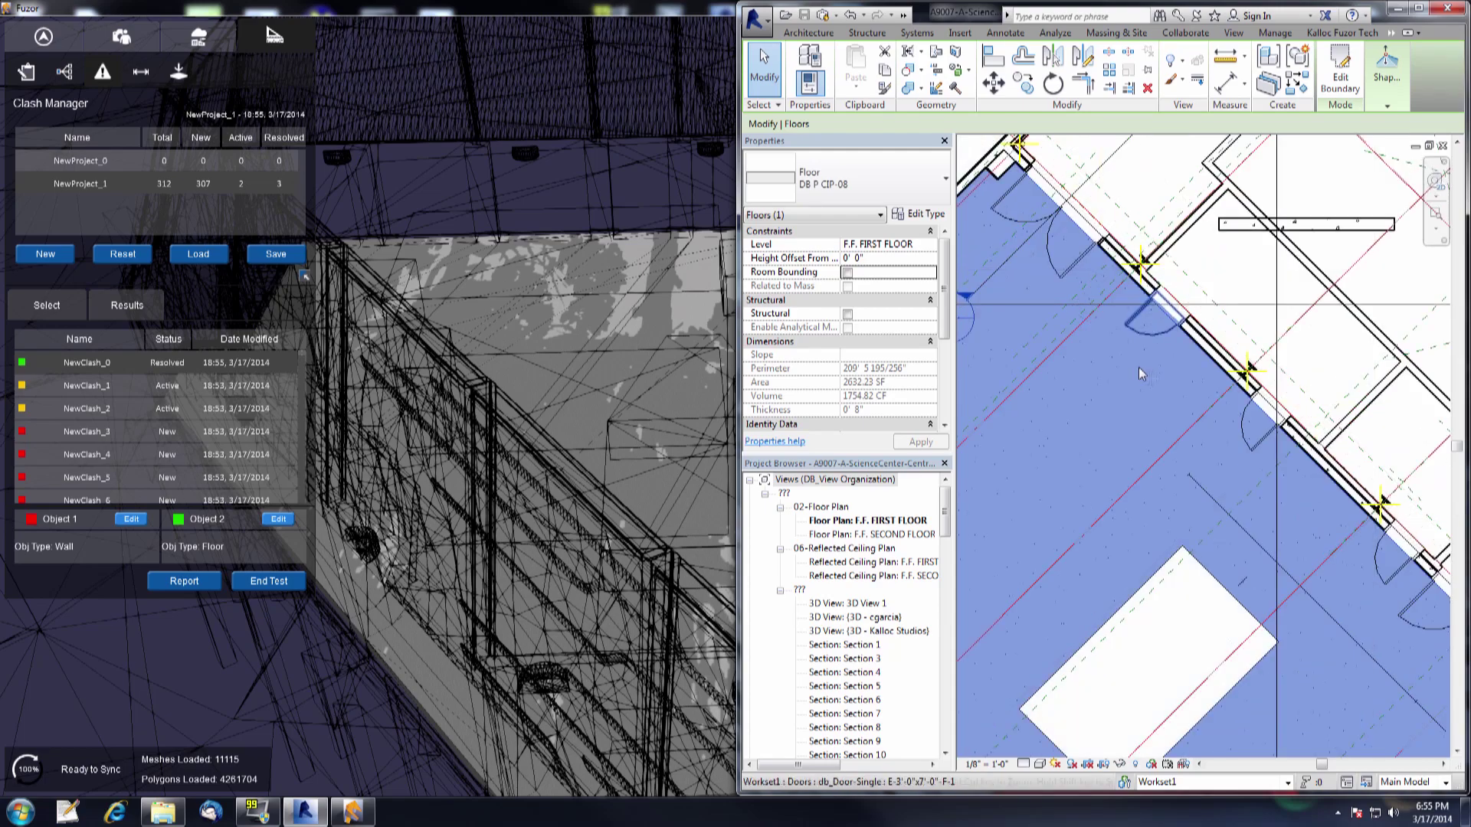
{"action": "left_click", "coordinate": [549, 310]}
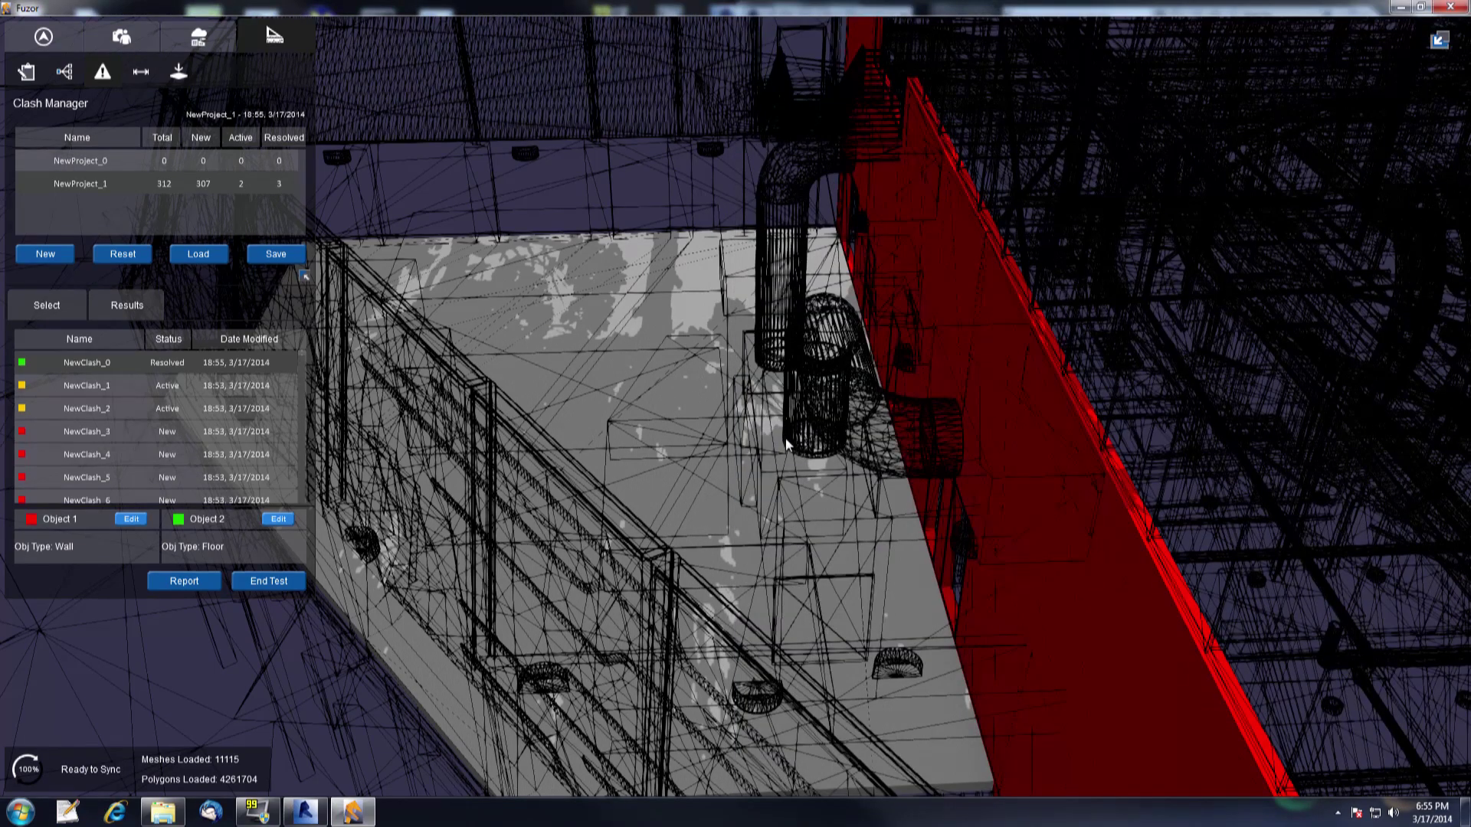
{"action": "scroll", "coordinate": [787, 444], "scroll_direction": "down", "scroll_amount": 3}
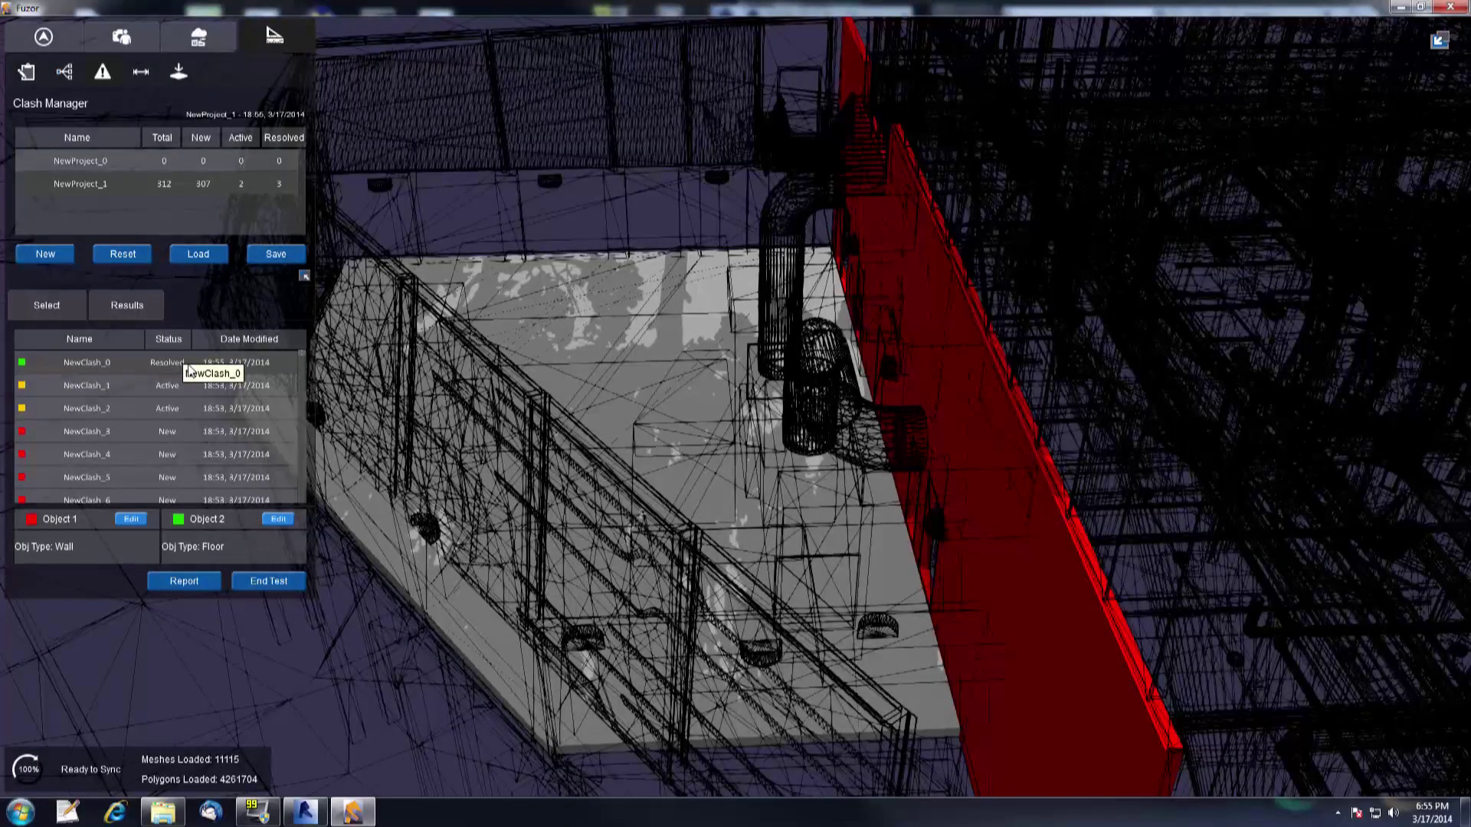
Inspect NewClash_2's two walls from several angles and close up, continuing with NewClash_3 and NewClash_4
{"action": "left_click", "coordinate": [105, 413]}
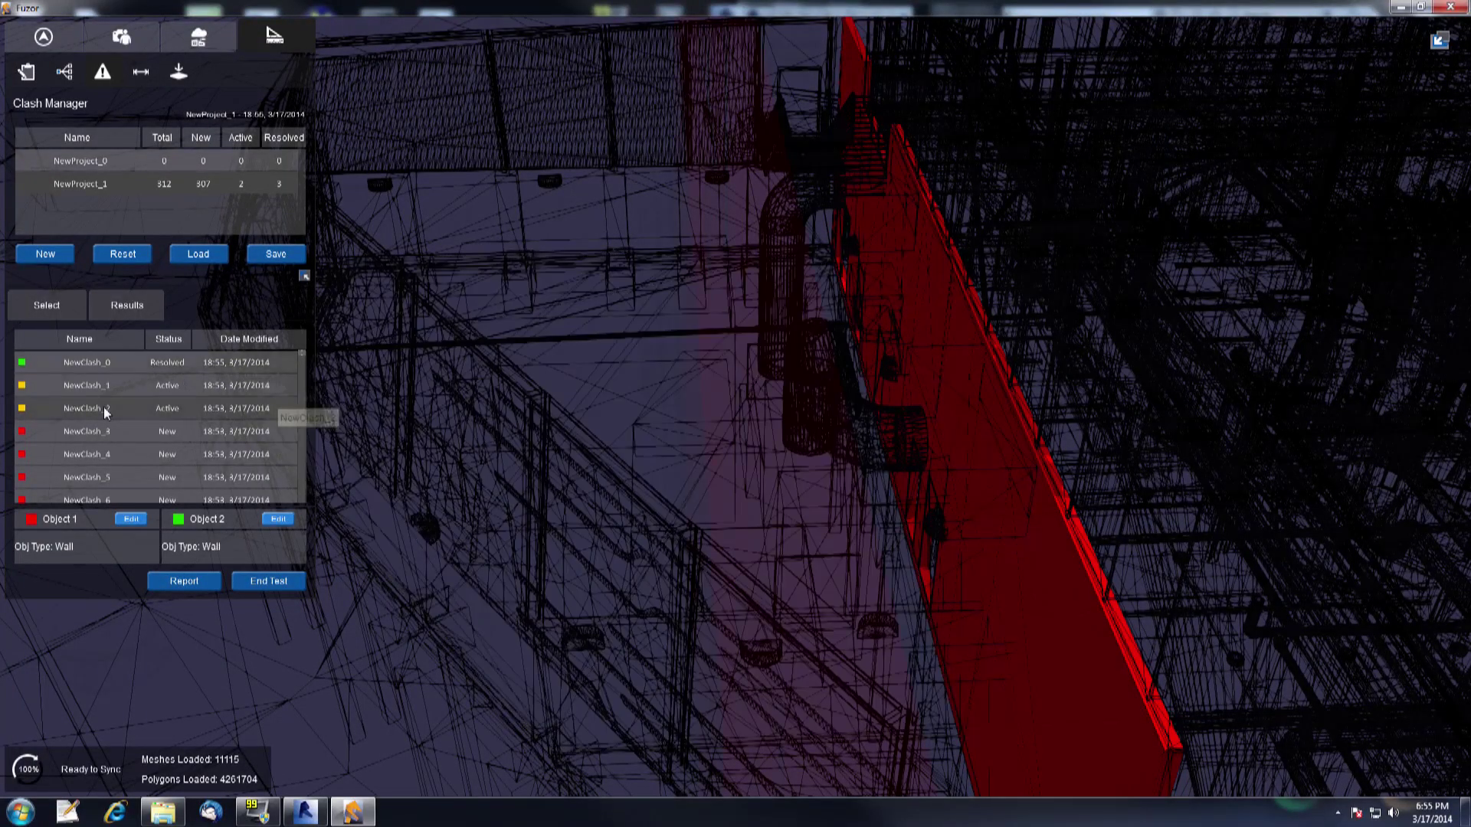
{"action": "scroll", "coordinate": [655, 448], "scroll_direction": "down", "scroll_amount": 6}
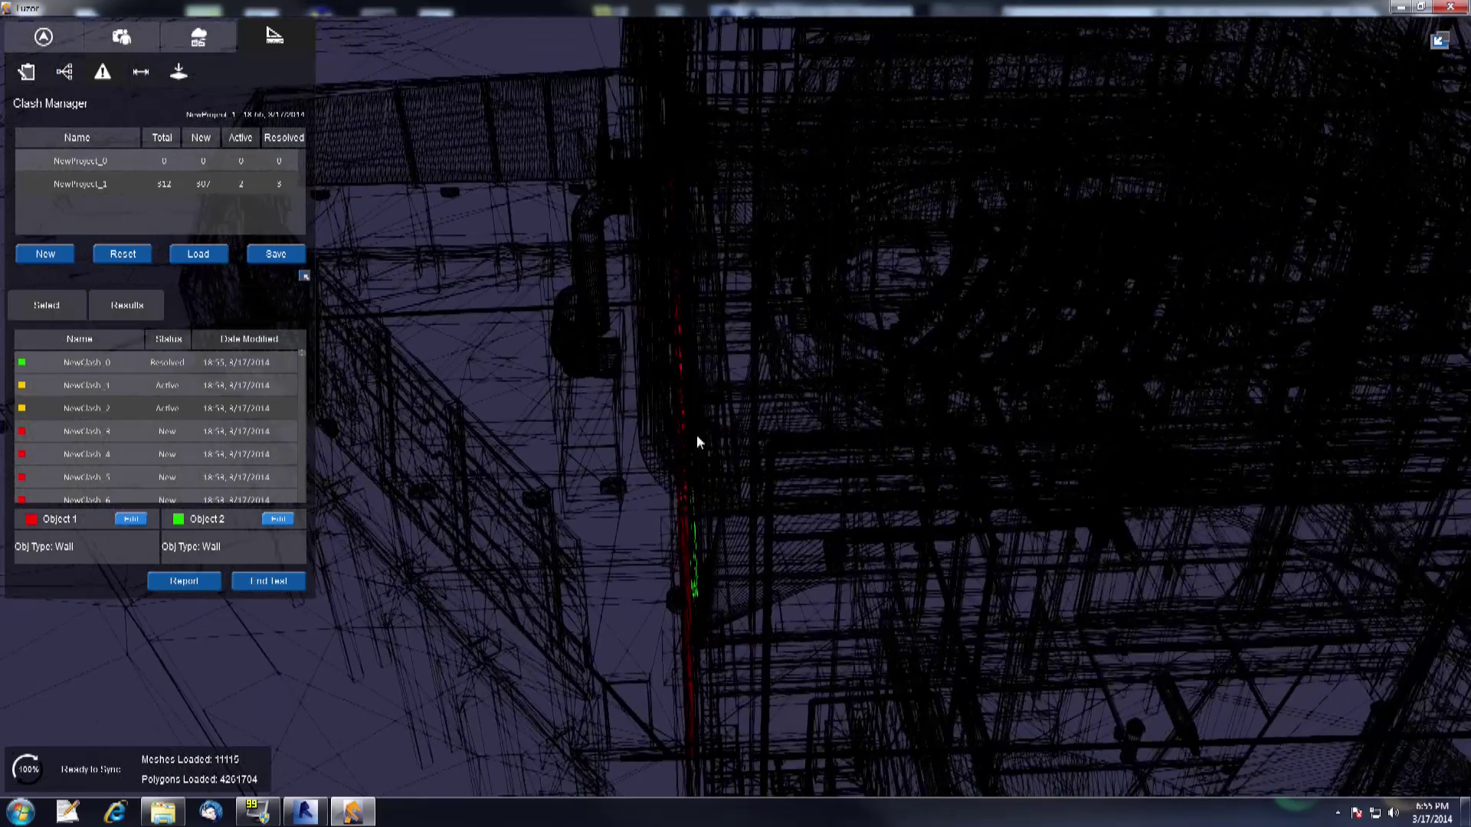
{"action": "middle_click_drag", "start_coordinate": [697, 435], "coordinate": [782, 222]}
{"action": "scroll", "coordinate": [782, 228], "scroll_direction": "up", "scroll_amount": 6}
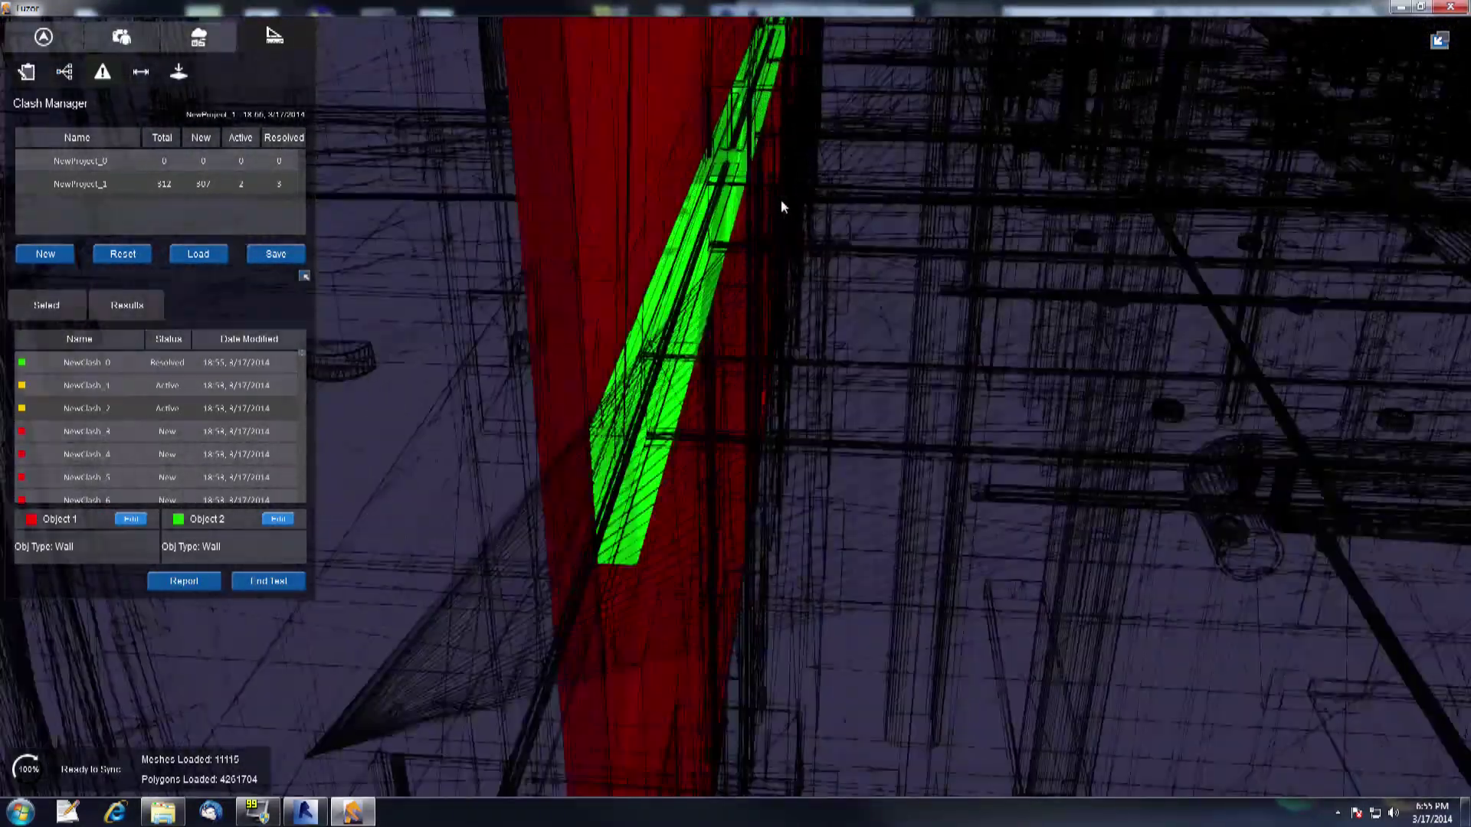
{"action": "scroll", "coordinate": [854, 315], "scroll_direction": "up", "scroll_amount": 8}
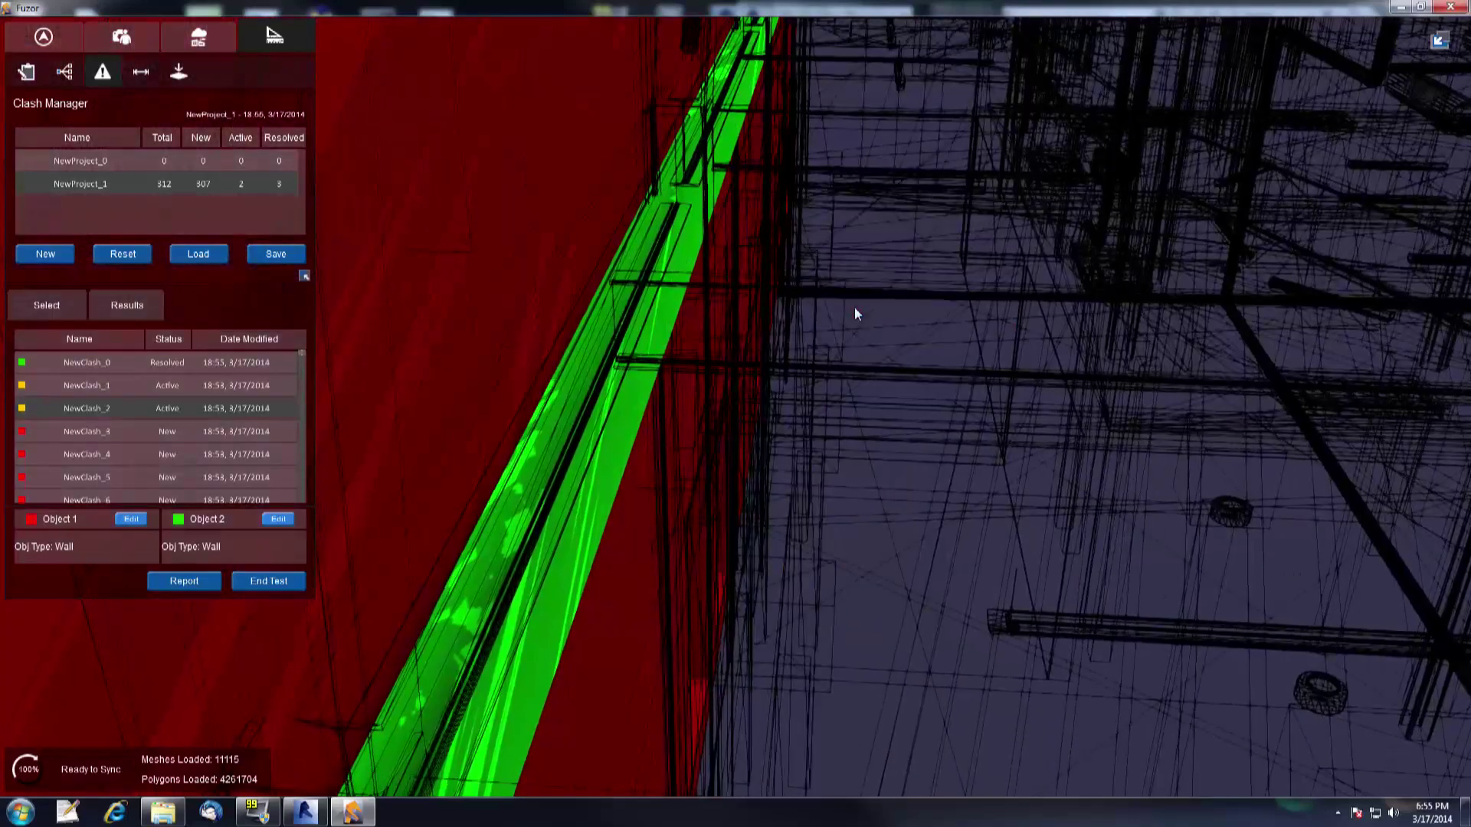
{"action": "left_click", "coordinate": [107, 441]}
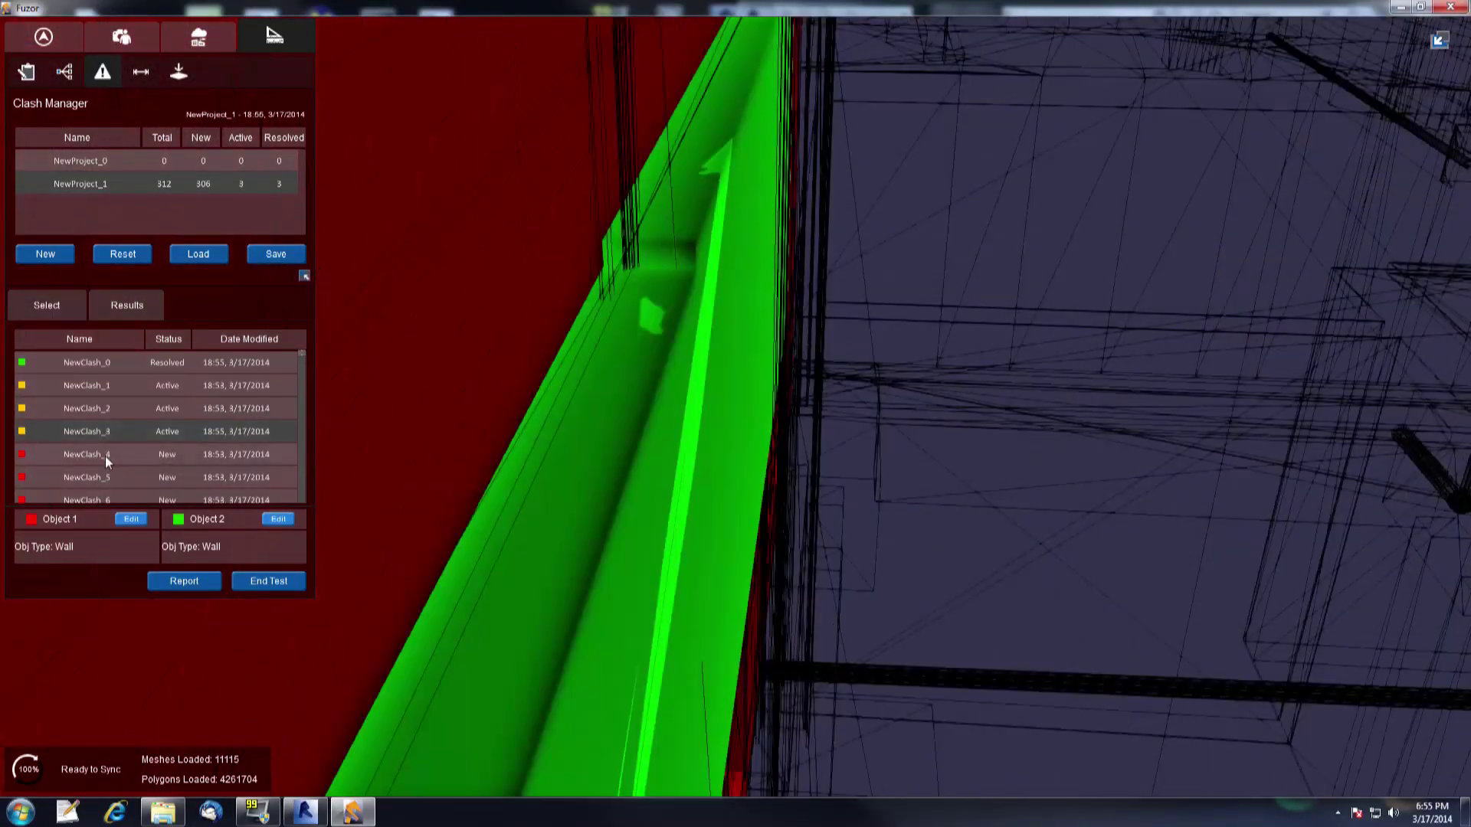
{"action": "left_click", "coordinate": [104, 457]}
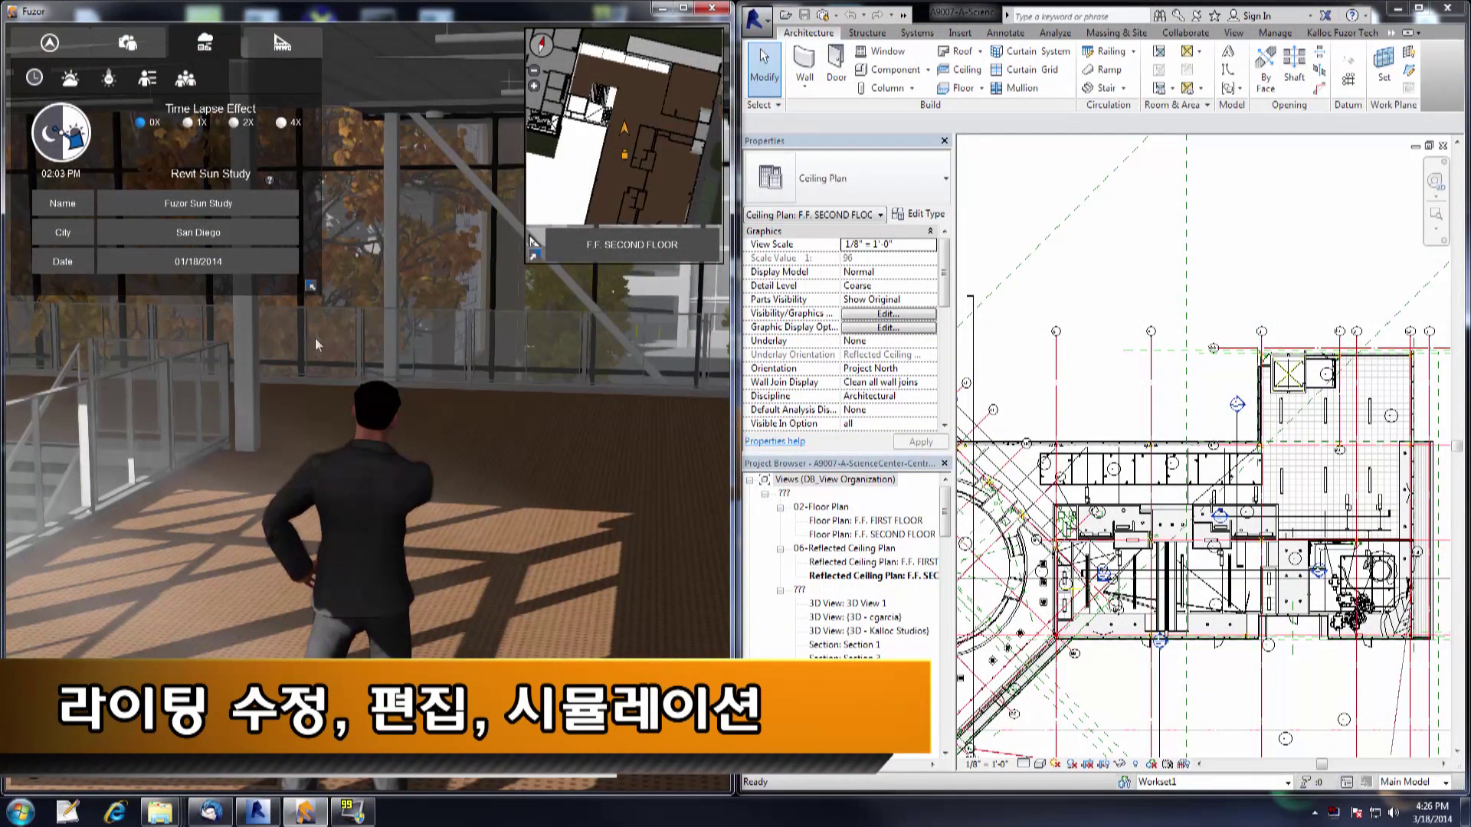
Collapse the minimap and set the sun study's time of day to 07:35 PM
{"action": "left_click", "coordinate": [535, 256]}
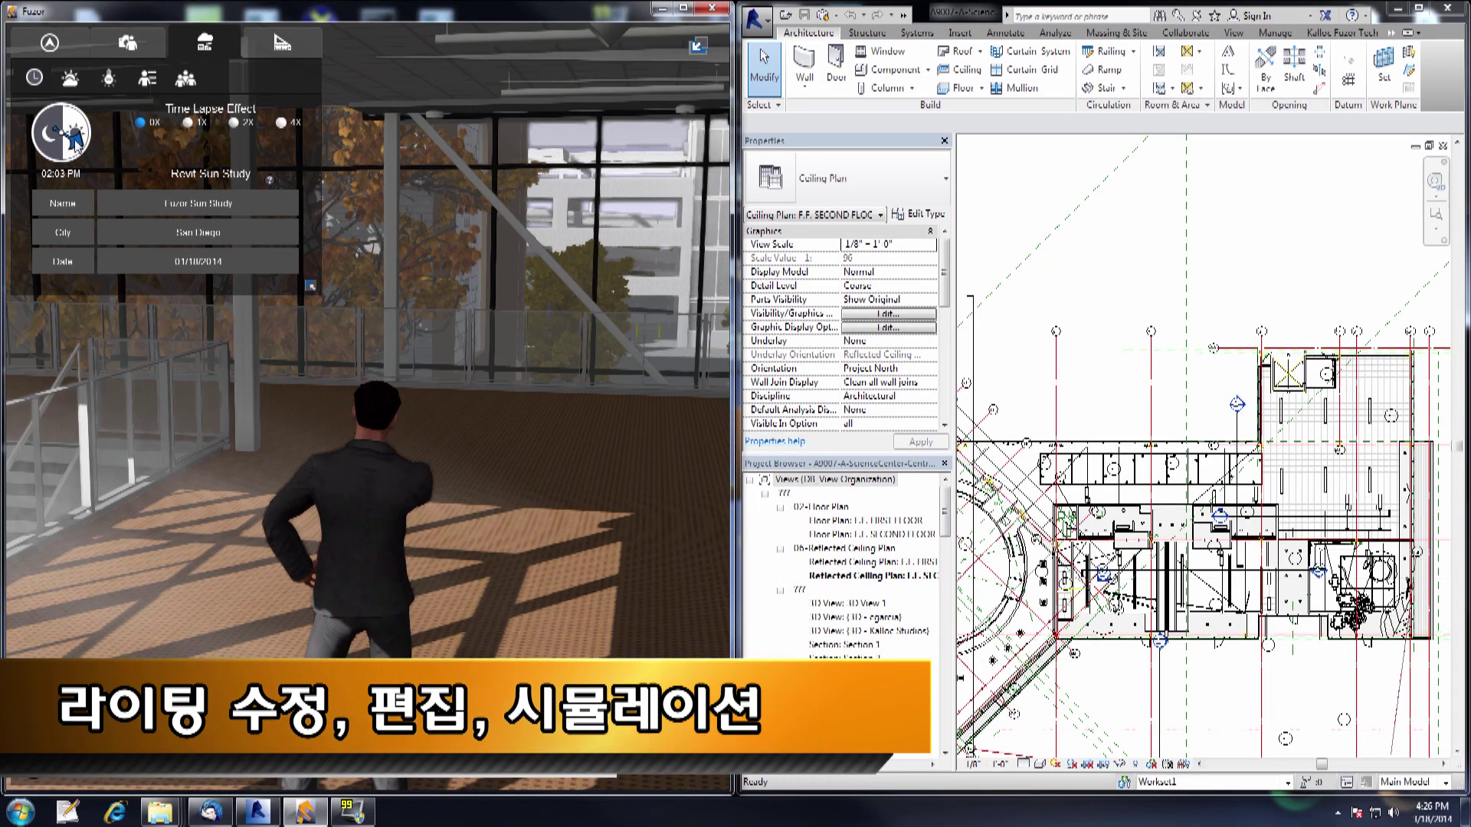
{"action": "left_click_drag", "start_coordinate": [77, 140], "coordinate": [55, 155]}
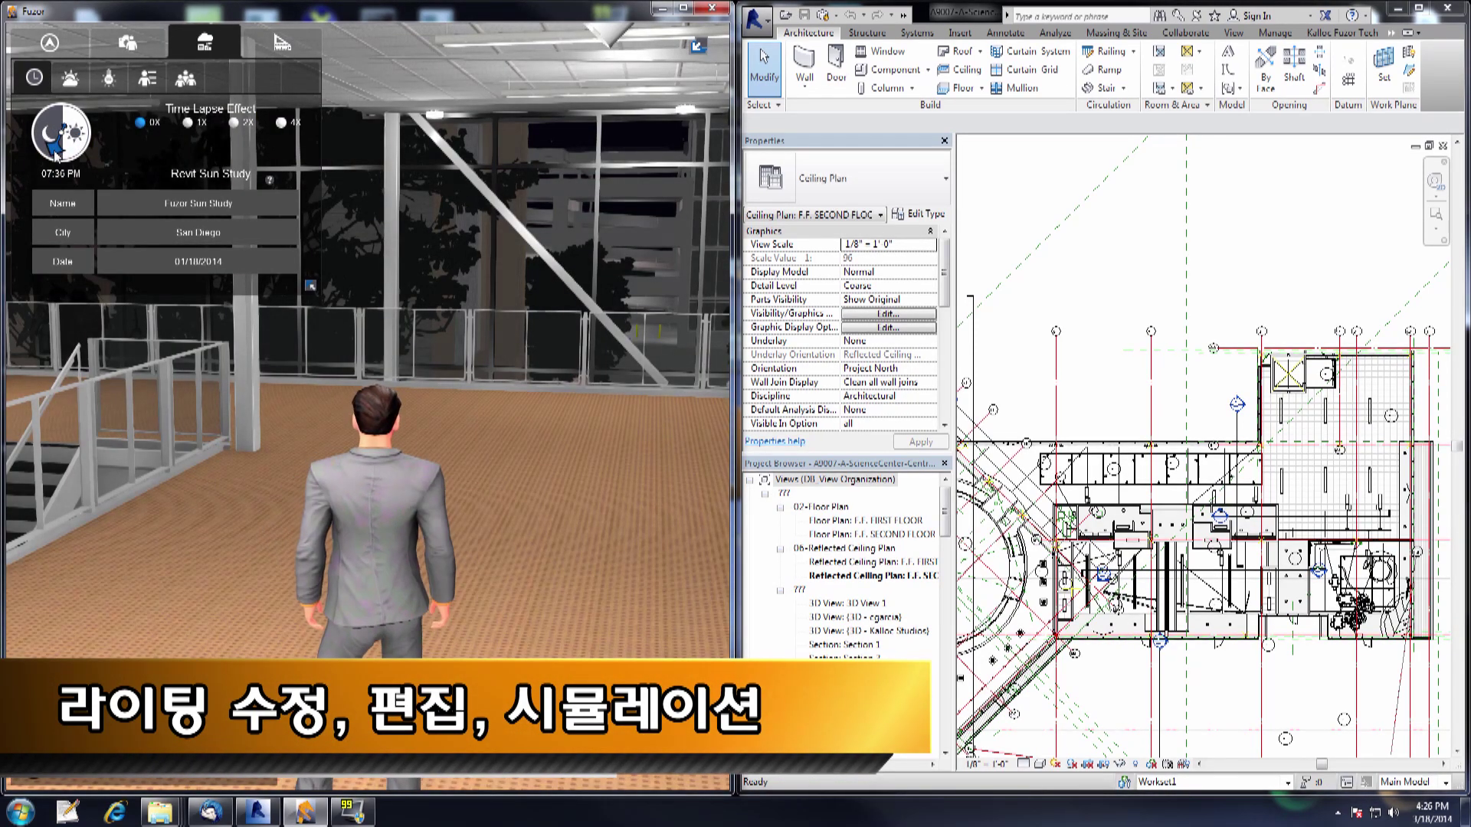
Walk the avatar across the second floor to the corridor with round ceiling lights facing the glazed door
{"action": "right_click_drag", "start_coordinate": [412, 192], "coordinate": [414, 192]}
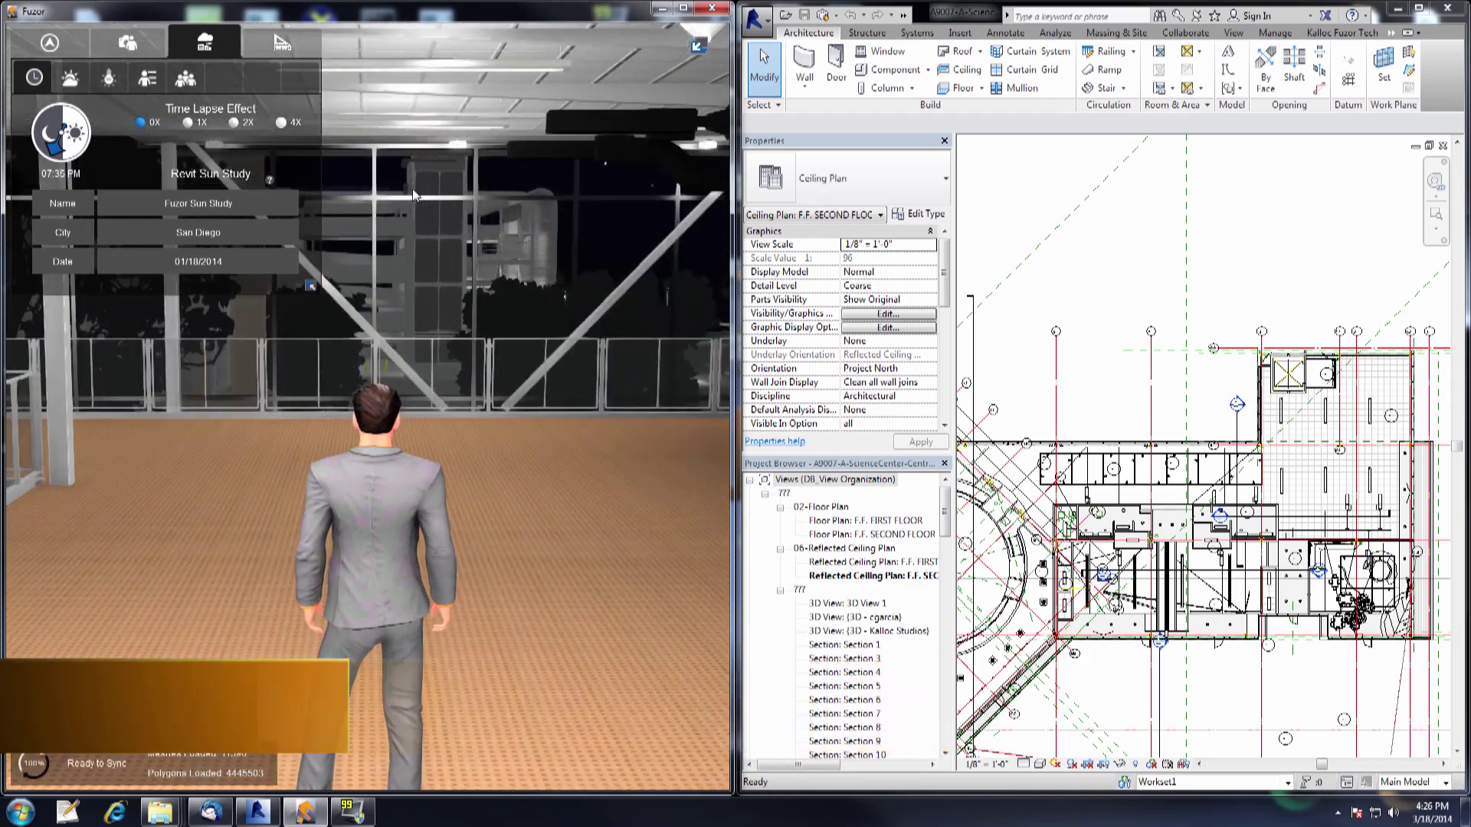
{"action": "key", "text": "d"}
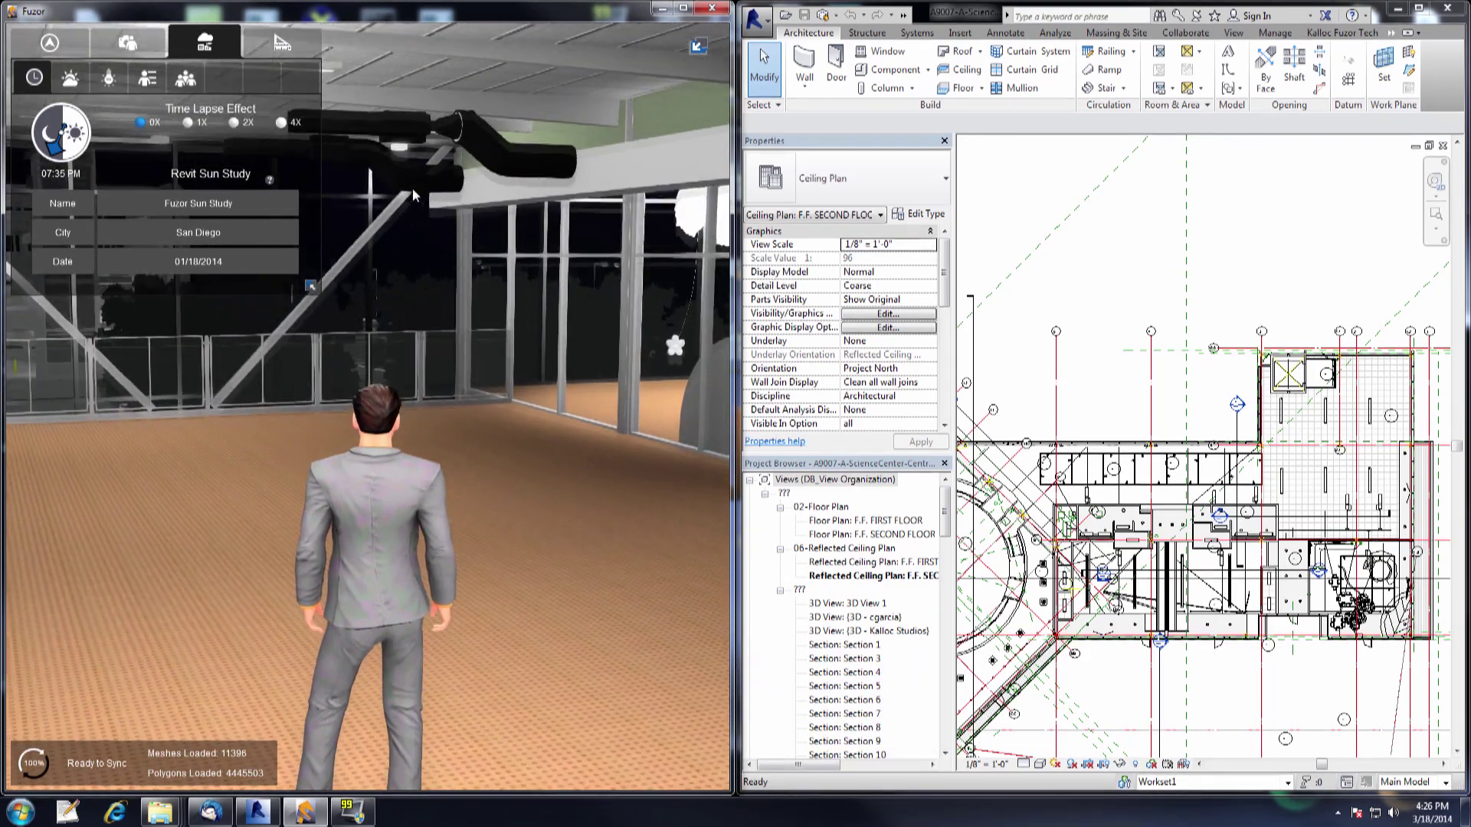
{"action": "key", "text": "d"}
{"action": "key", "text": "w"}
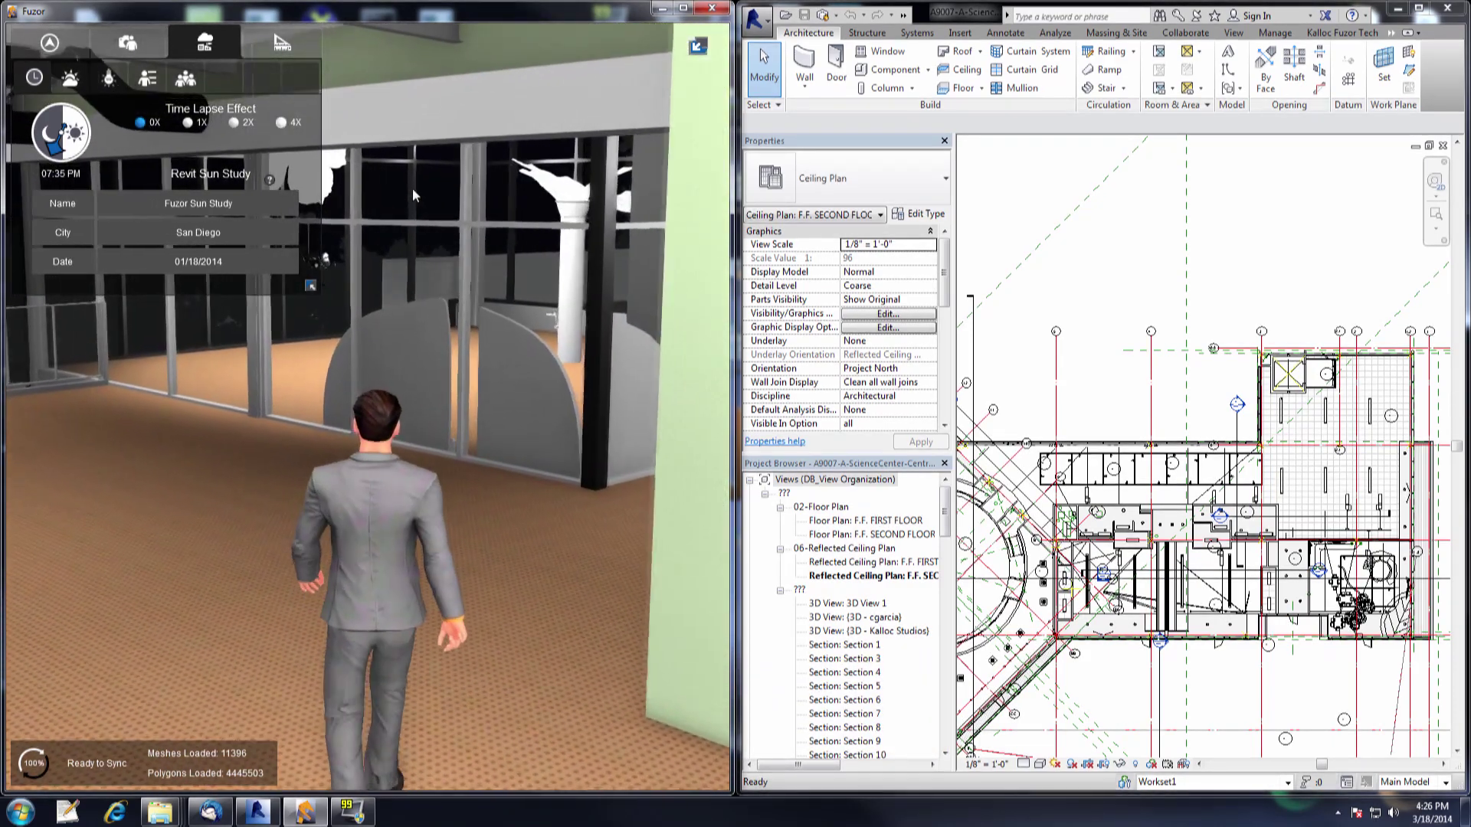
{"action": "key", "text": "w"}
{"action": "key", "text": "d"}
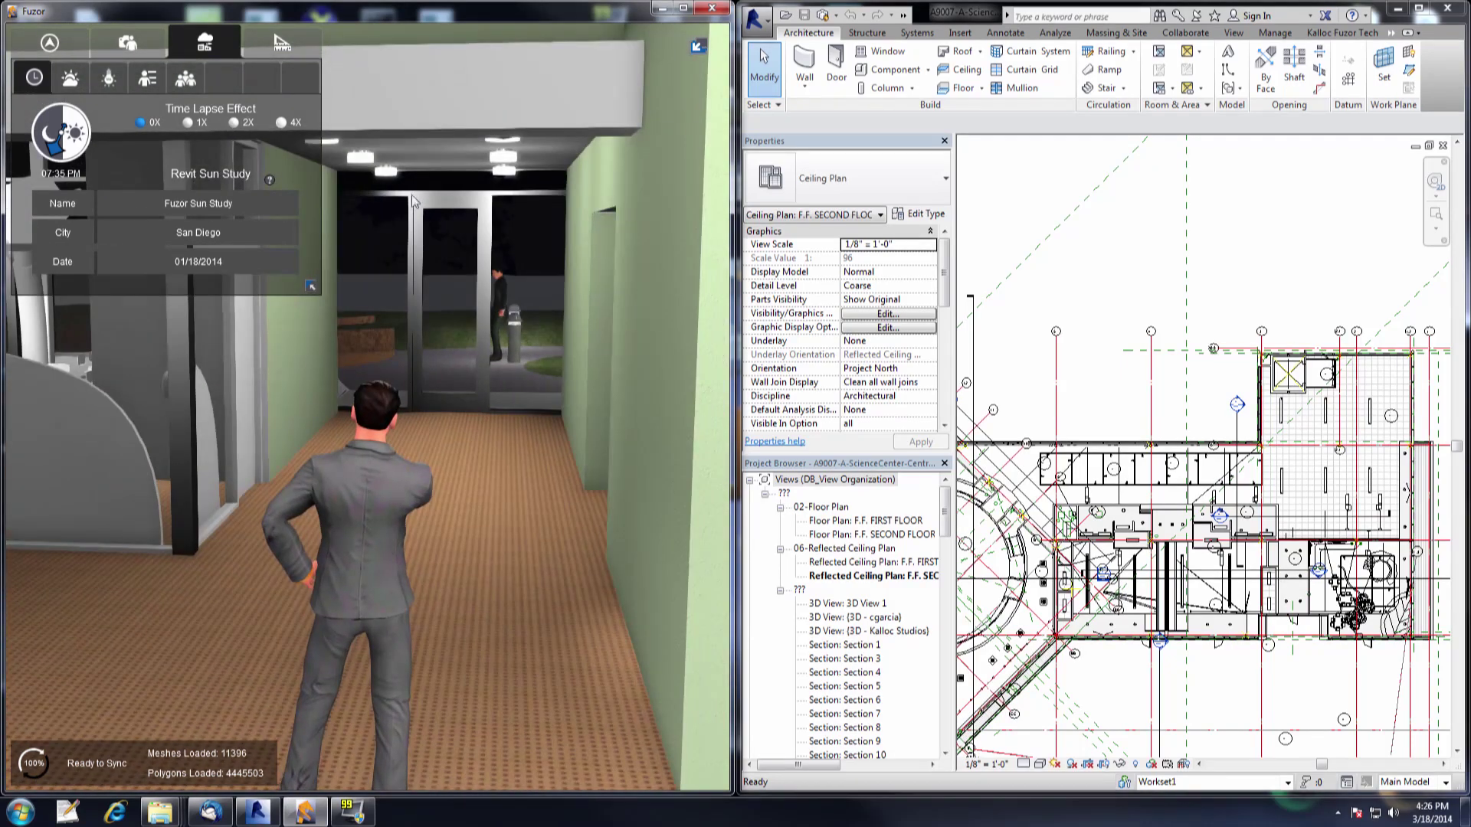
{"action": "key", "text": "w"}
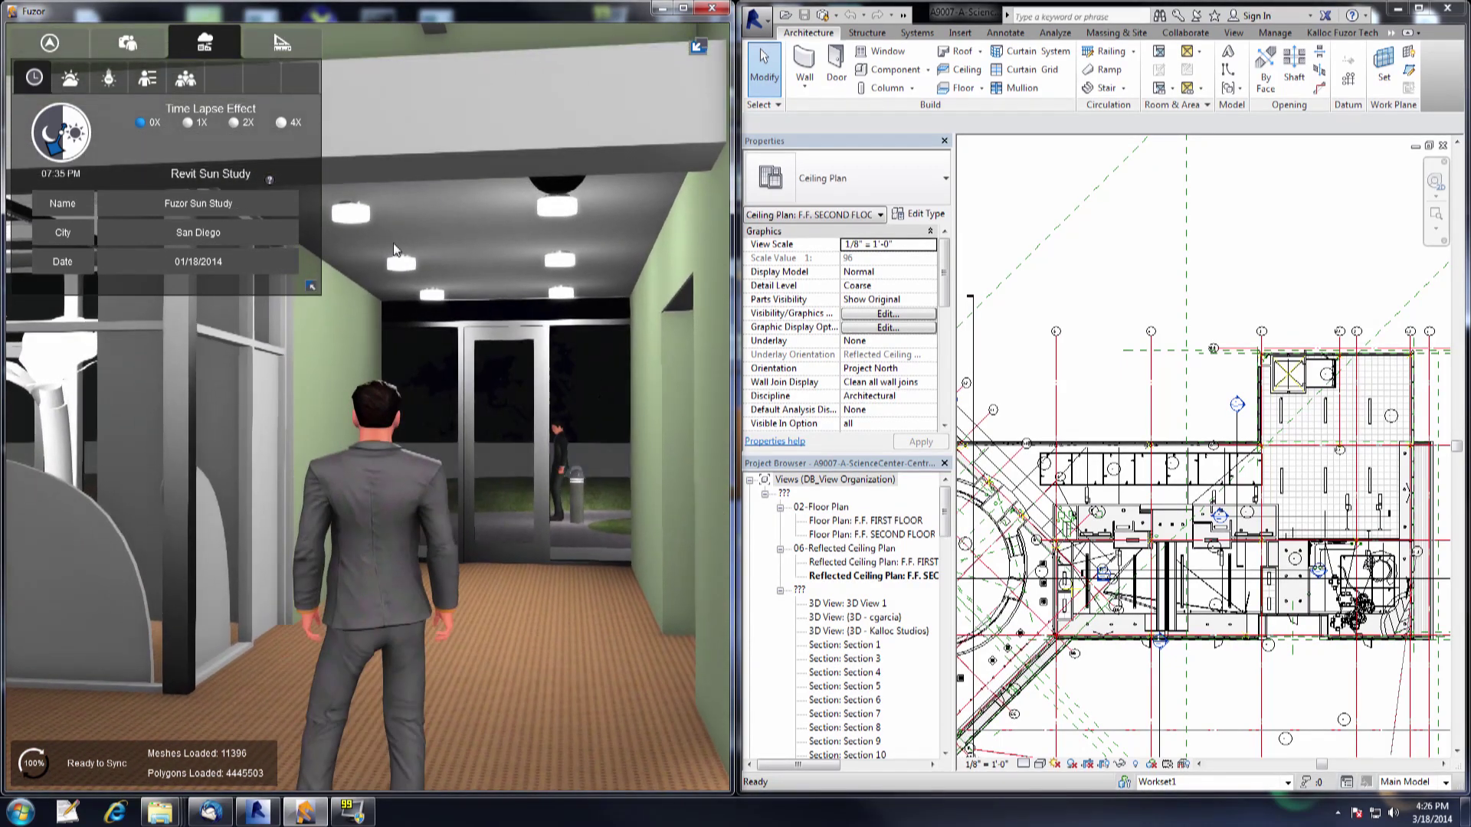
Pick the corridor's nearest ceiling light on the avatar's left in Fuzor and locate it in Revit's ceiling plan with Edit Selection
{"action": "left_click", "coordinate": [351, 216]}
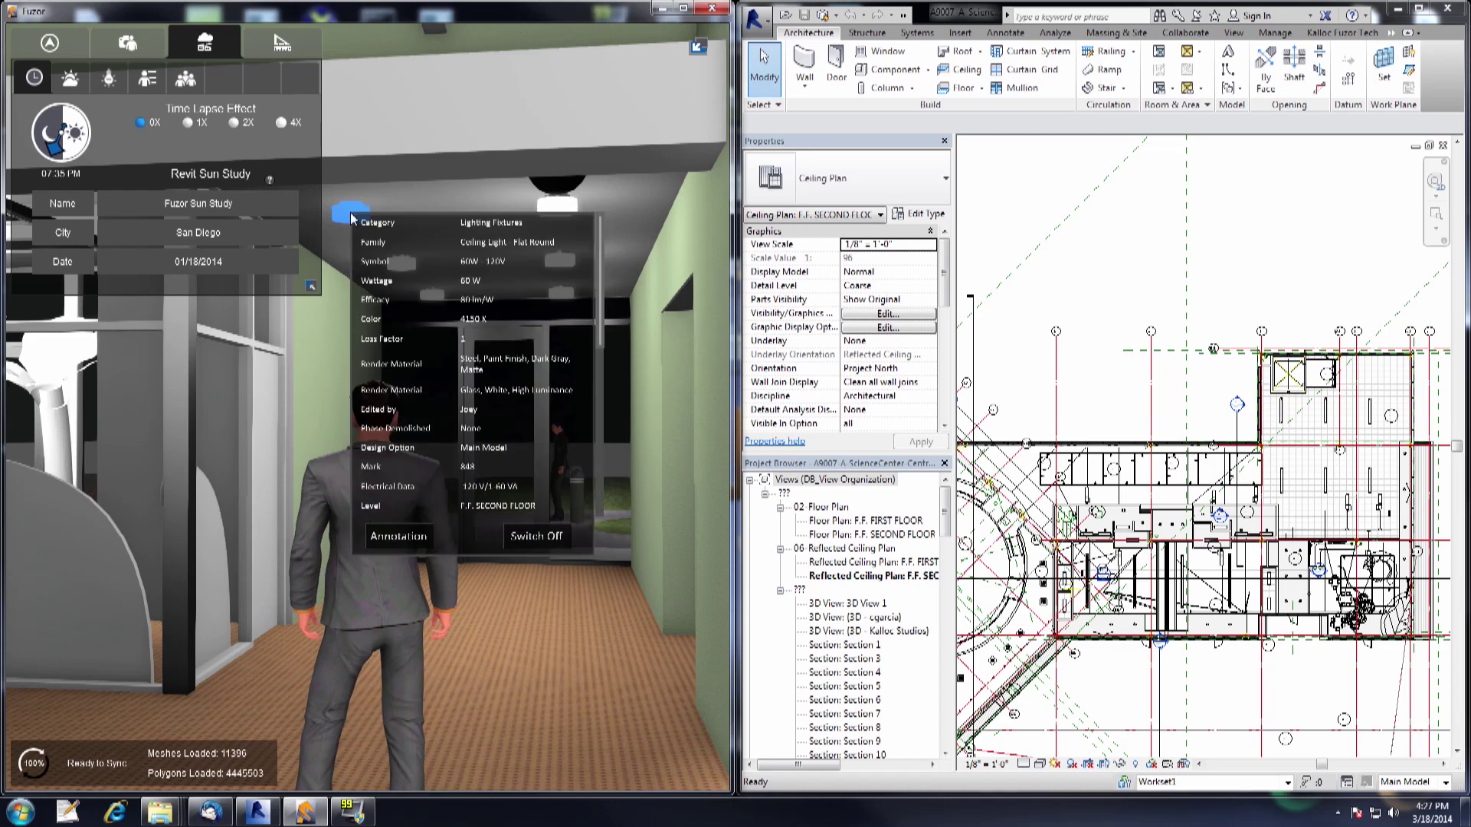
{"action": "left_click", "coordinate": [1342, 32]}
{"action": "mouse_move", "coordinate": [758, 102]}
{"action": "left_click", "coordinate": [1091, 136]}
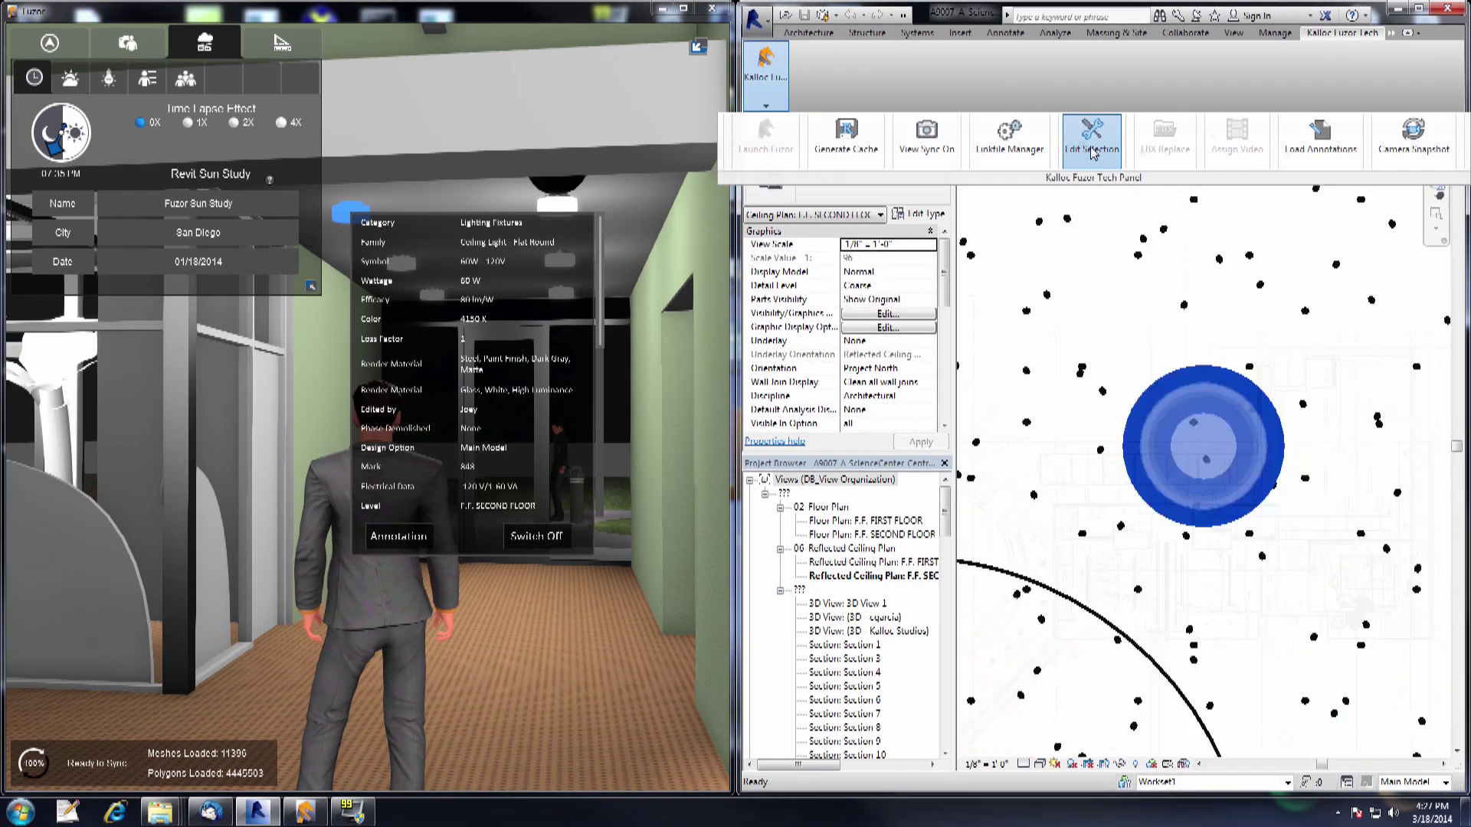
{"action": "scroll", "coordinate": [1265, 458], "scroll_direction": "down", "scroll_amount": 8}
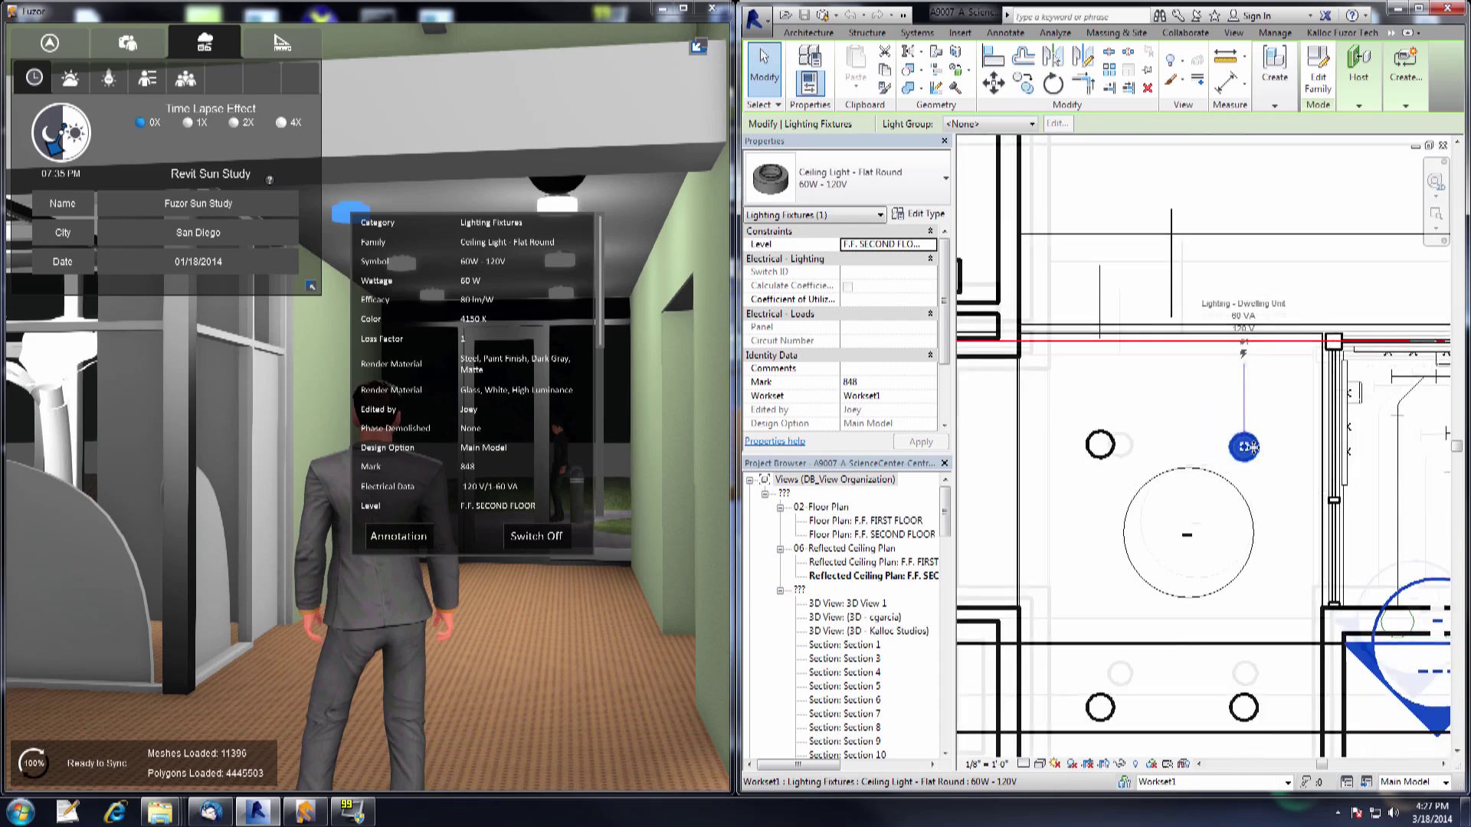
{"action": "scroll", "coordinate": [1228, 346], "scroll_direction": "down", "scroll_amount": 3}
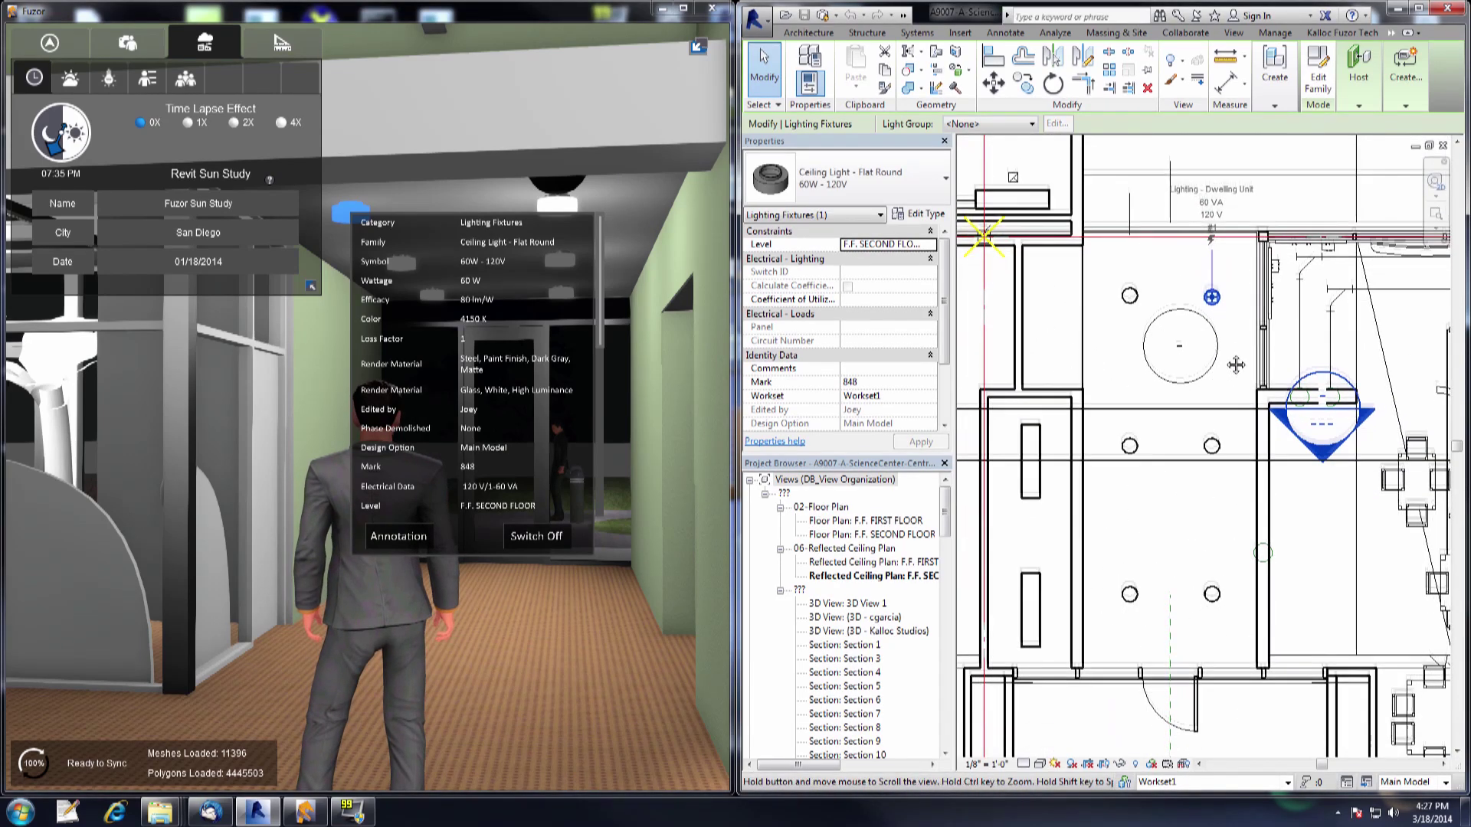
Add the two other flat round ceiling lights in the same row to the selection and delete all three
{"action": "left_click", "coordinate": [1209, 452], "text": "ctrl"}
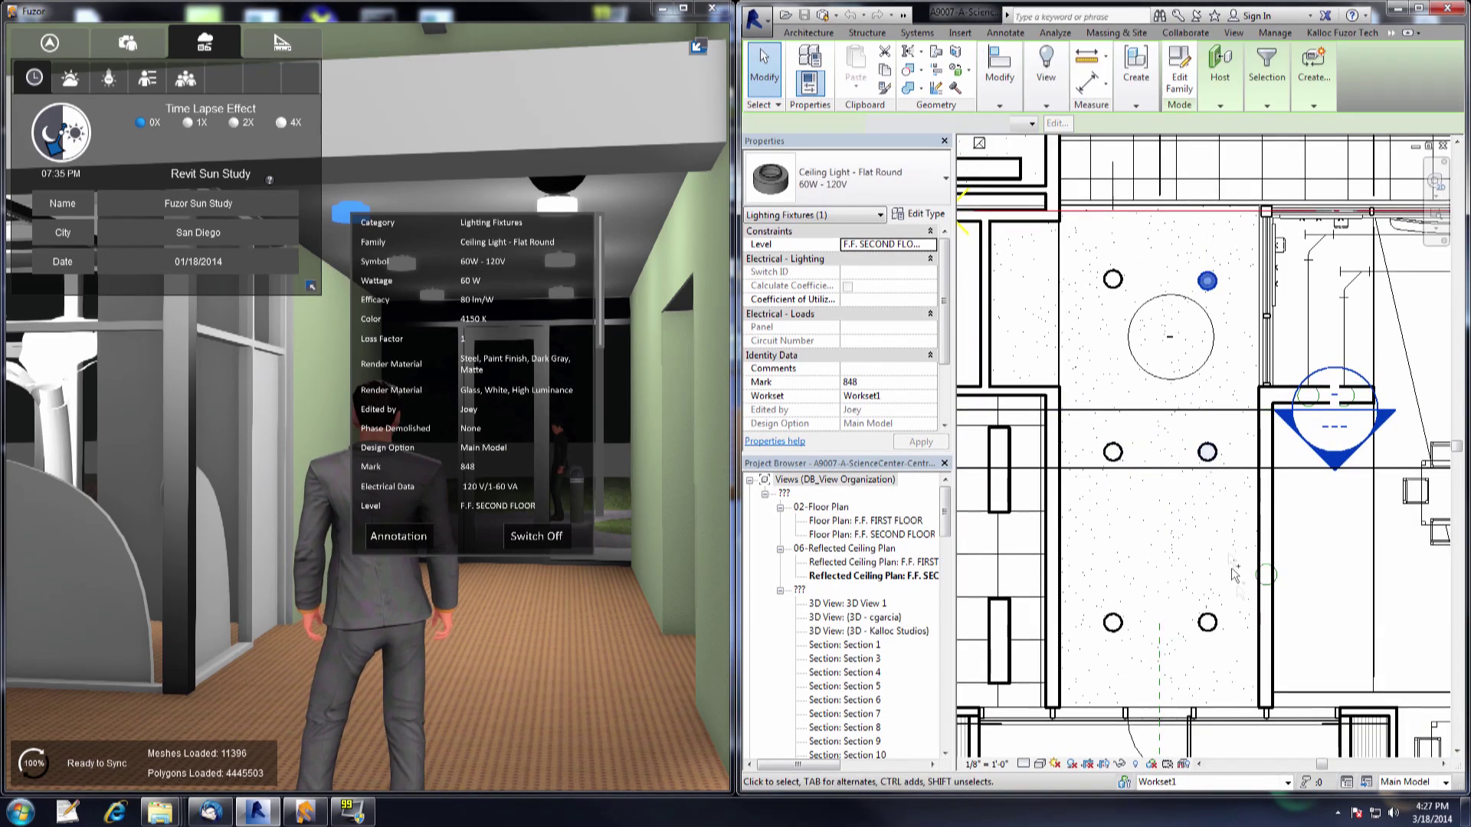
{"action": "left_click", "coordinate": [1207, 623], "text": "ctrl"}
{"action": "left_click", "coordinate": [1231, 655]}
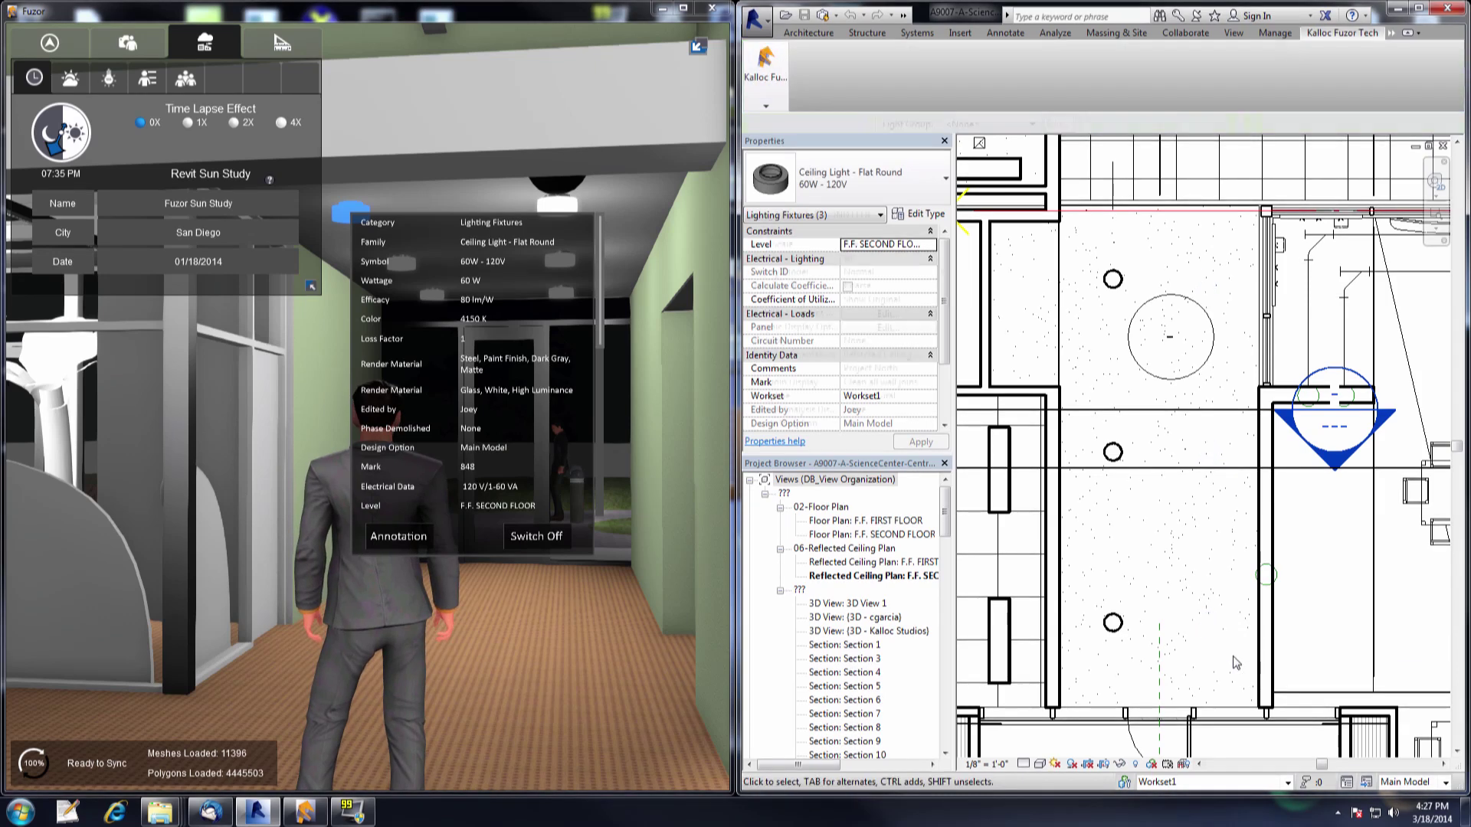
Select the three remaining flat round ceiling lights in the corridor and move them together to the middle of its width
{"action": "left_click", "coordinate": [1112, 279]}
{"action": "left_click_drag", "start_coordinate": [1040, 392], "coordinate": [1214, 526]}
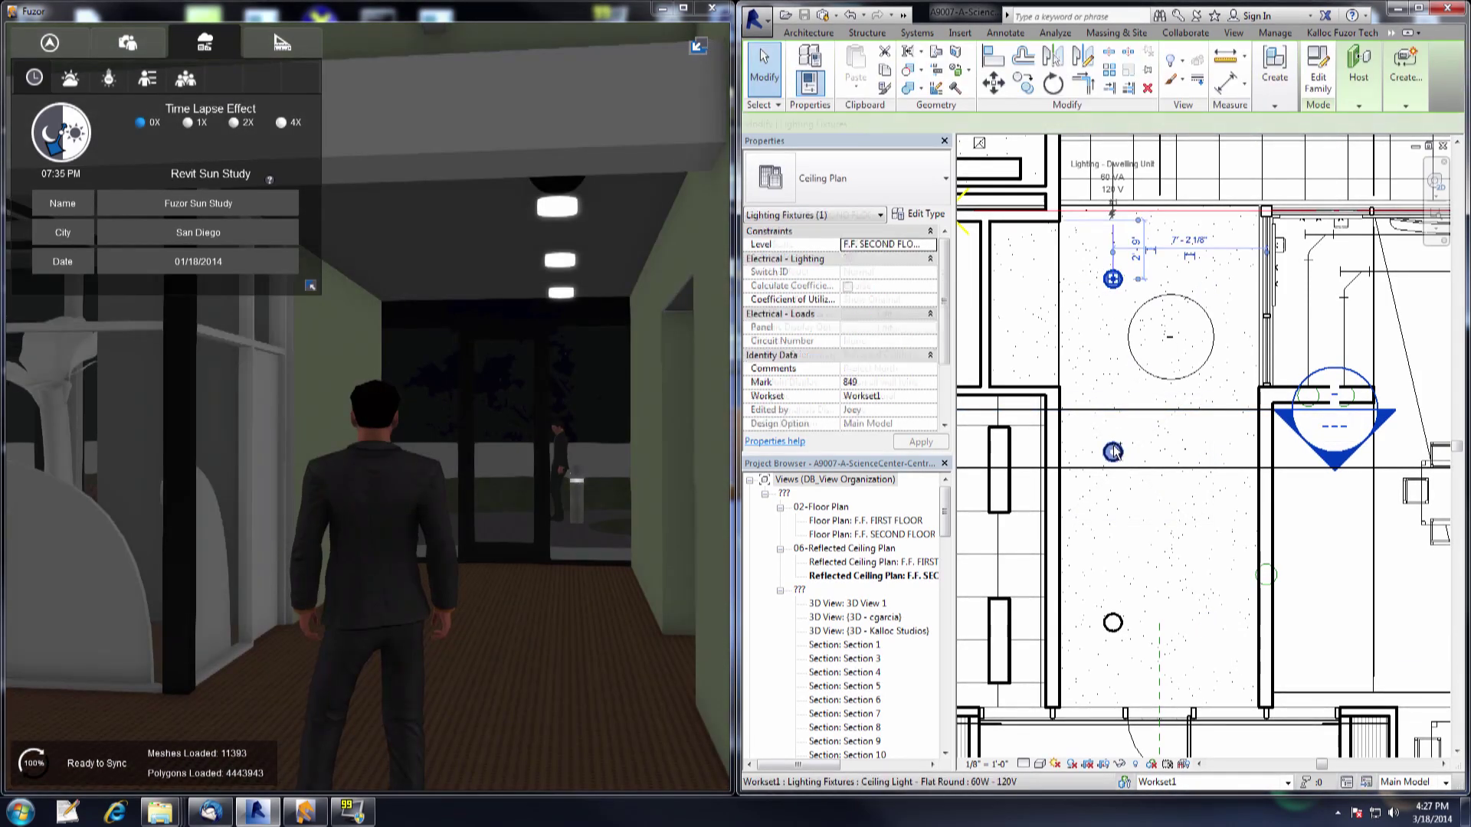
{"action": "left_click", "coordinate": [1112, 622], "text": "ctrl"}
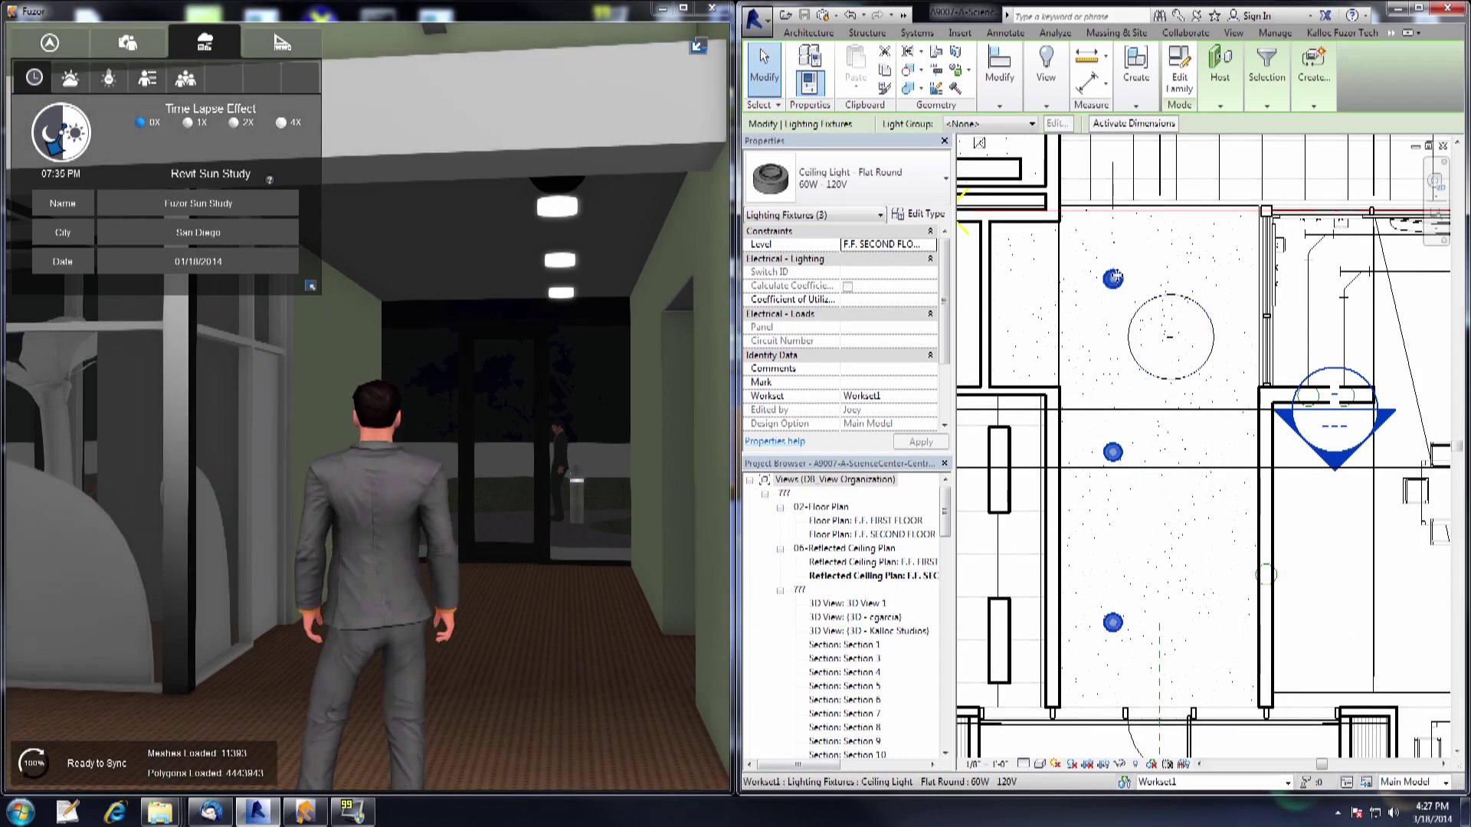
{"action": "left_click_drag", "start_coordinate": [1114, 277], "coordinate": [1158, 266]}
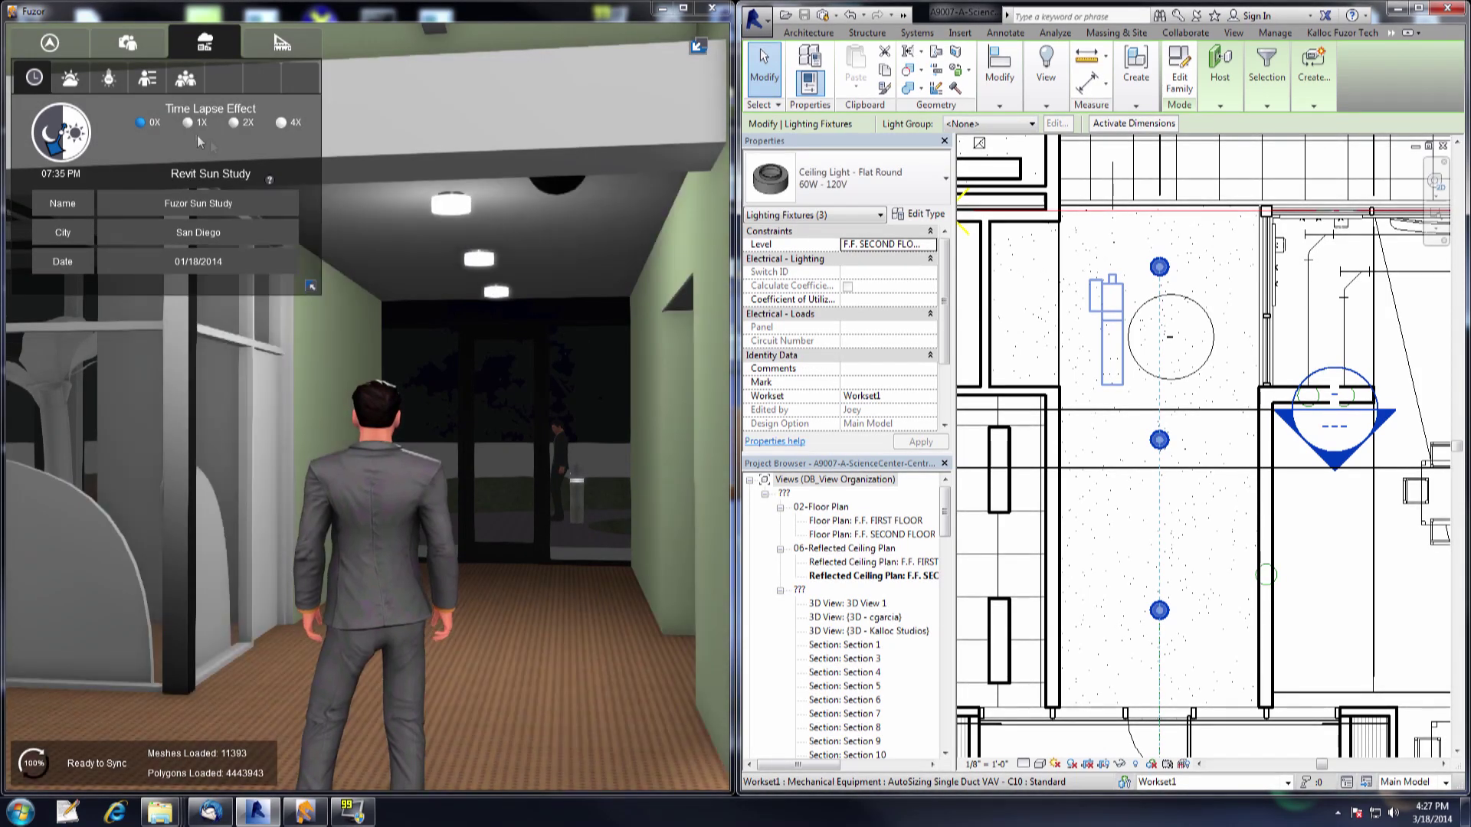
Compare the Realistic and Consistent render colors on the corridor in Fuzor, leaving the Realistic colors on
{"action": "left_click", "coordinate": [145, 49]}
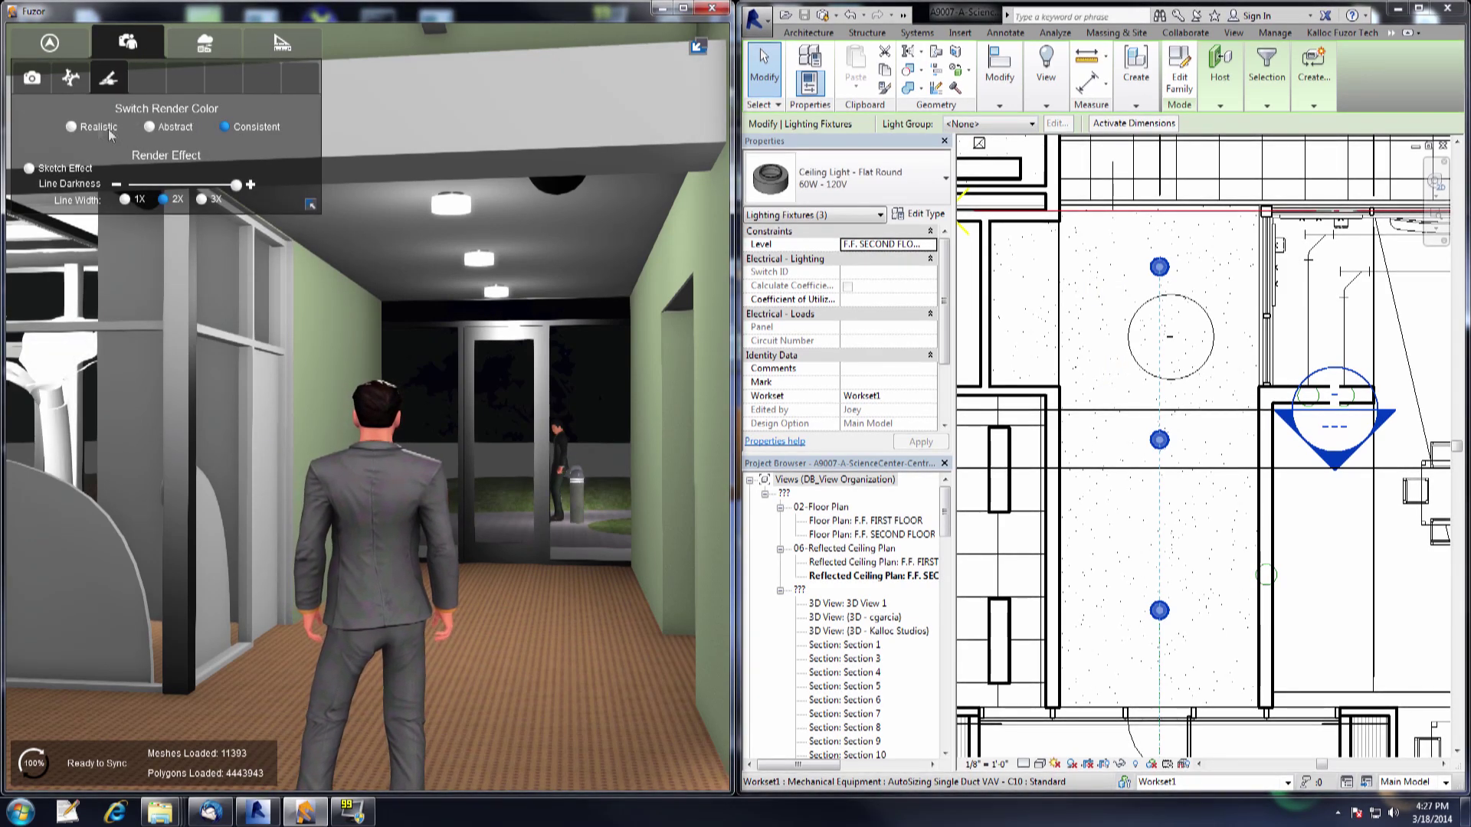
{"action": "left_click", "coordinate": [71, 127]}
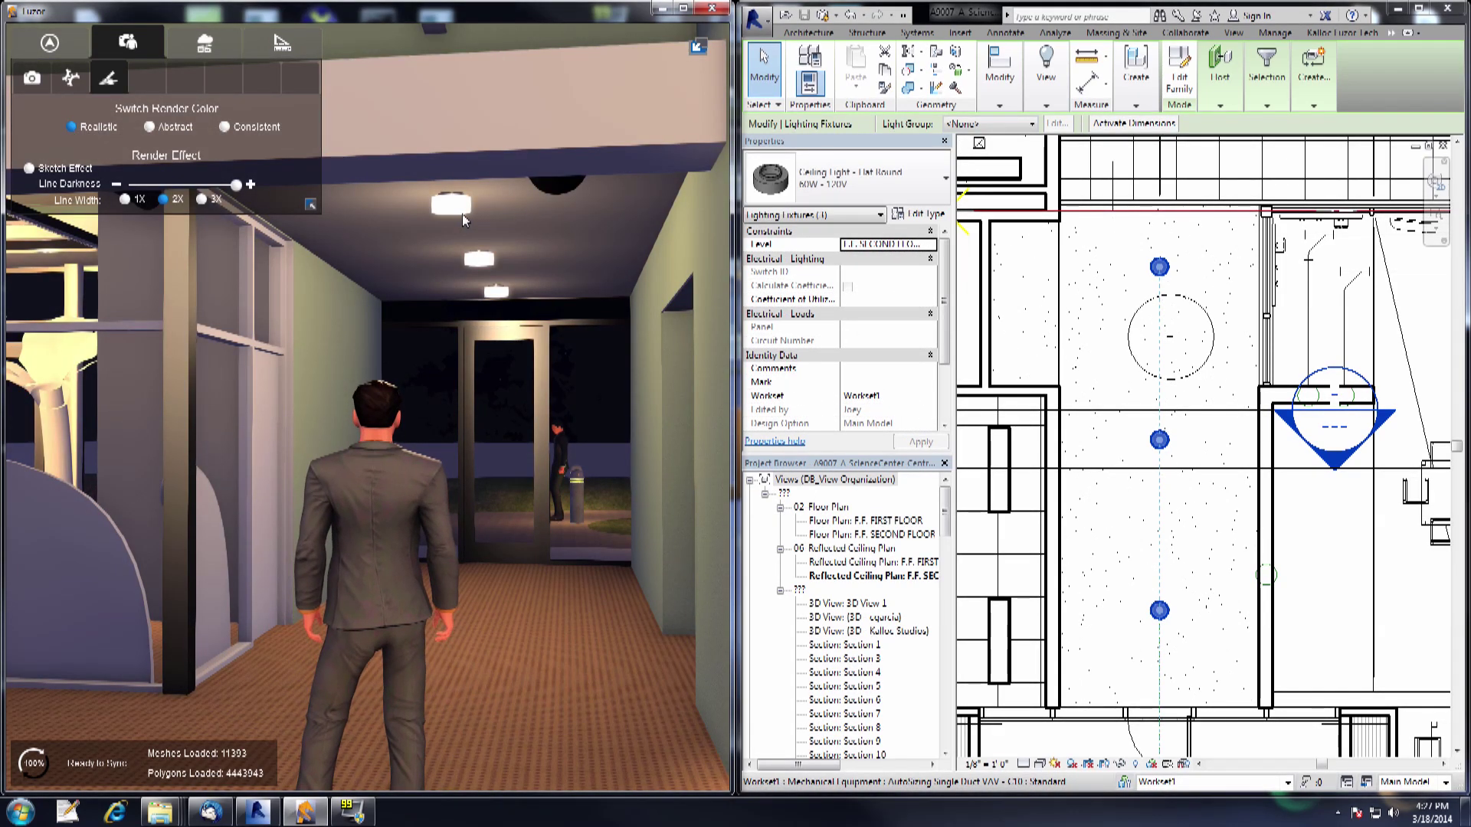
{"action": "left_click", "coordinate": [225, 128]}
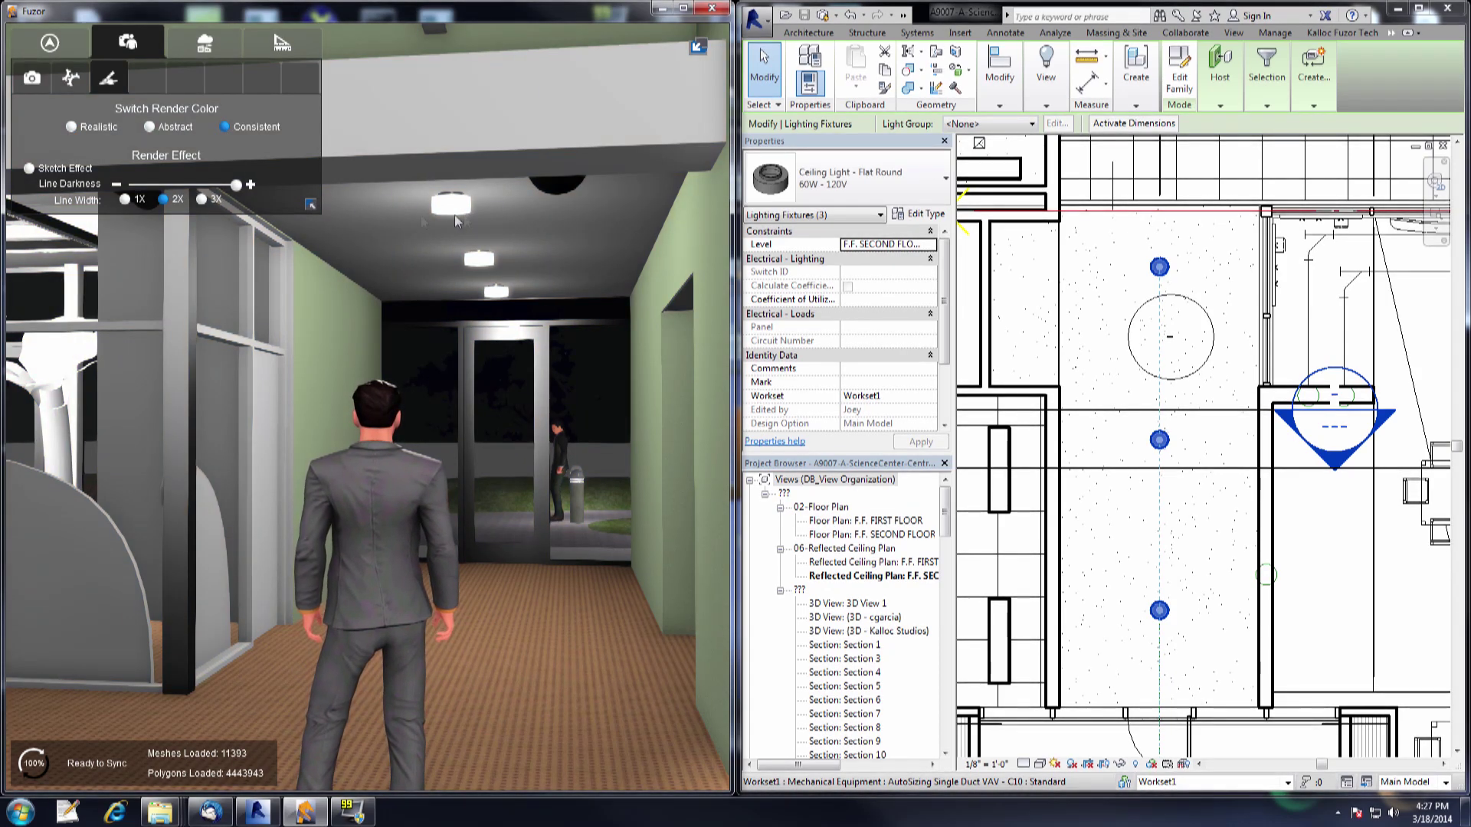
{"action": "left_click", "coordinate": [71, 127]}
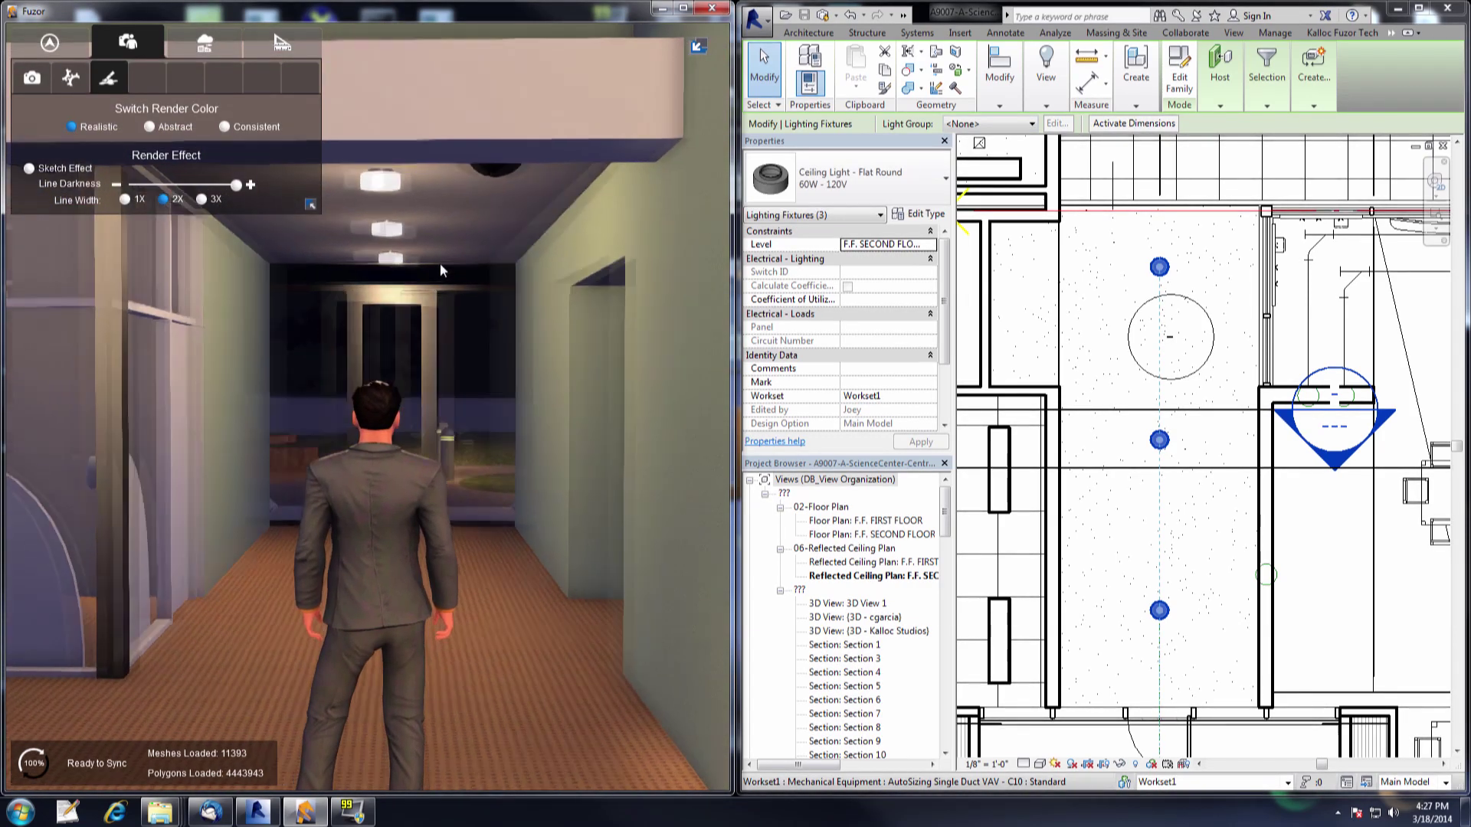
Inspect the nearest corridor light in Fuzor, and set the Flat Round 60W - 120V type's initial color to D65 Reference White in Revit
{"action": "left_click", "coordinate": [417, 187]}
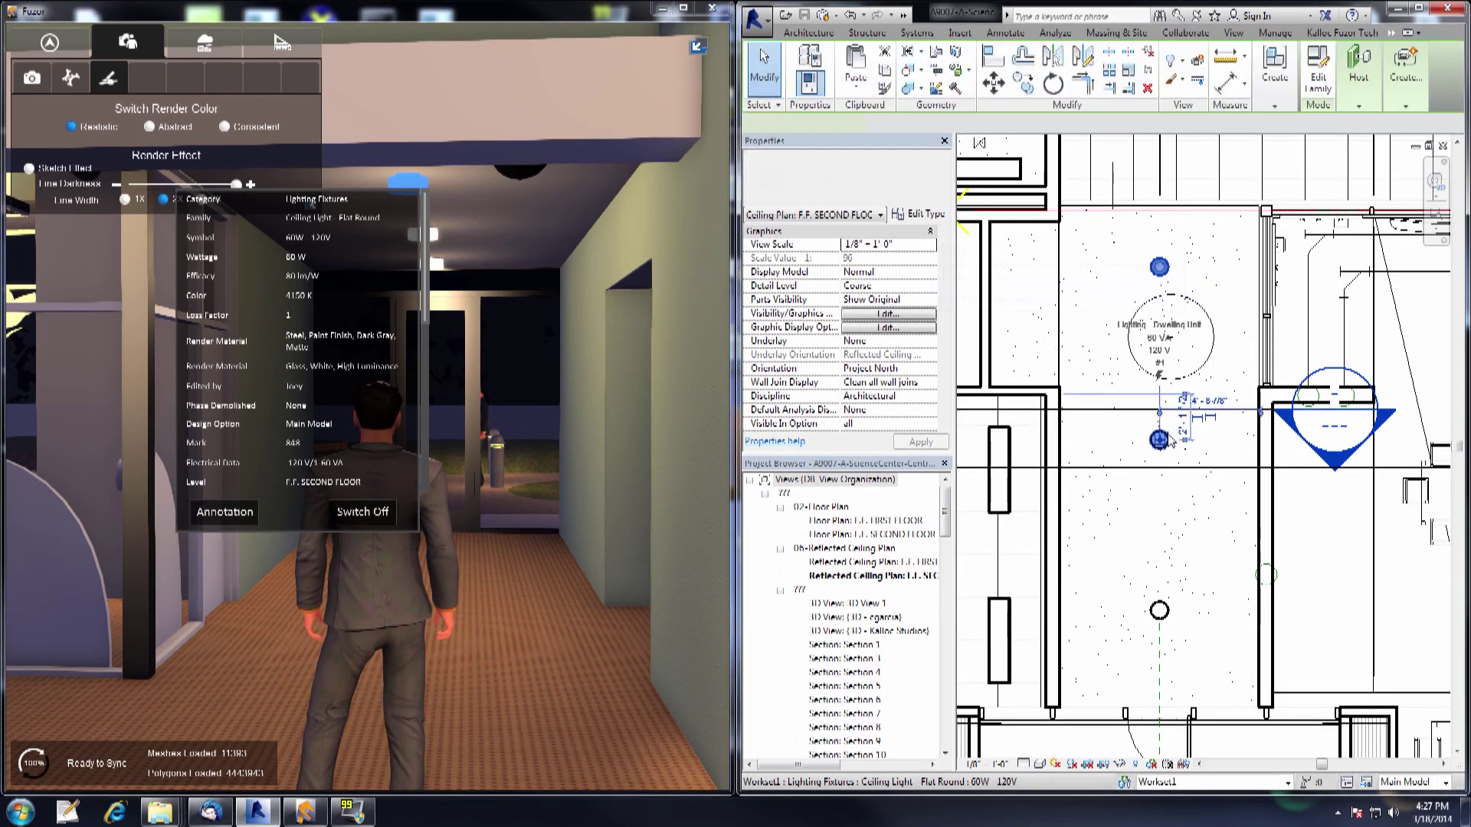
{"action": "left_click", "coordinate": [918, 213]}
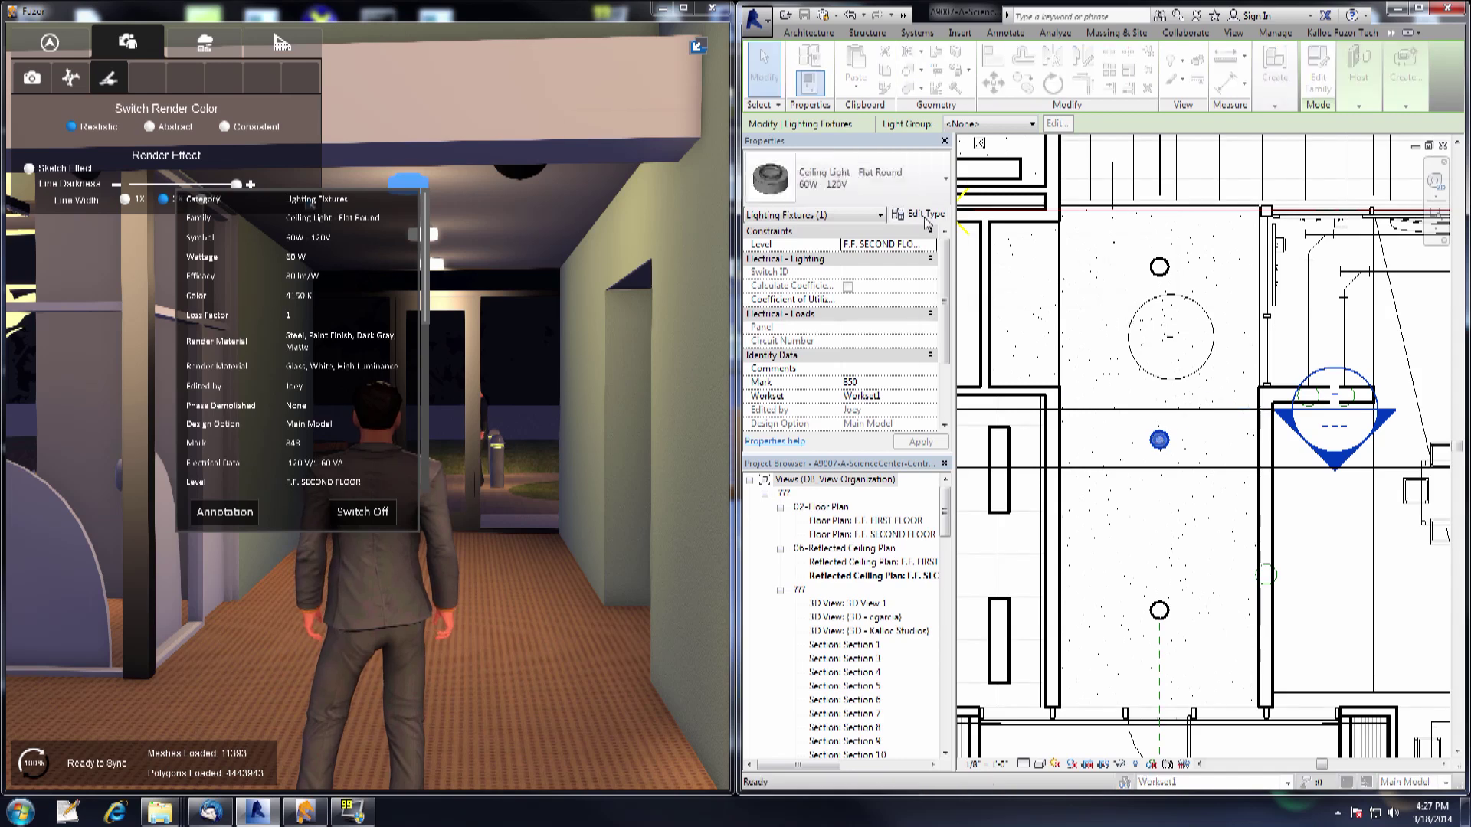
{"action": "scroll", "coordinate": [811, 347], "scroll_direction": "down", "scroll_amount": 10}
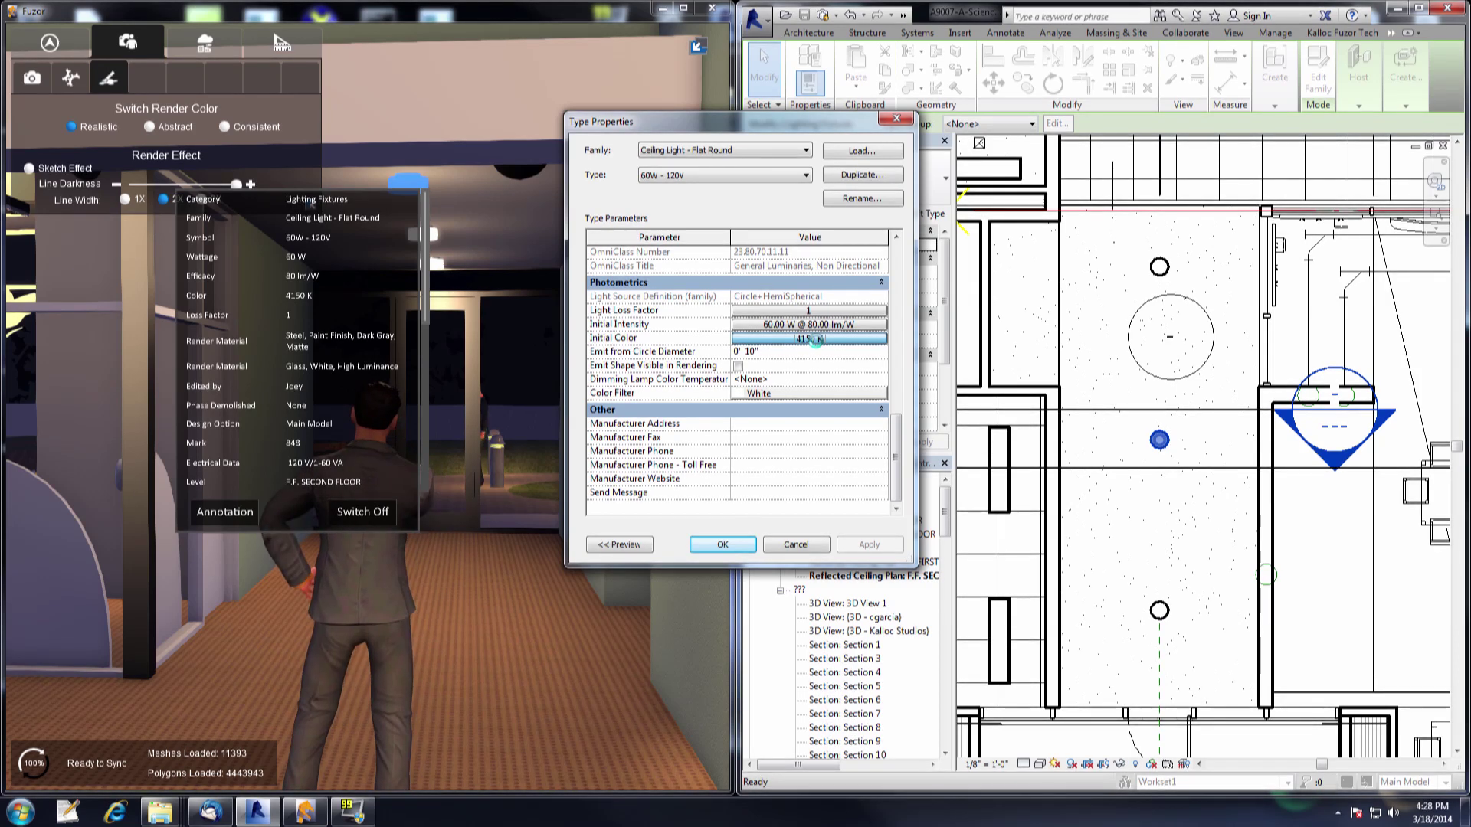
{"action": "left_click", "coordinate": [814, 339]}
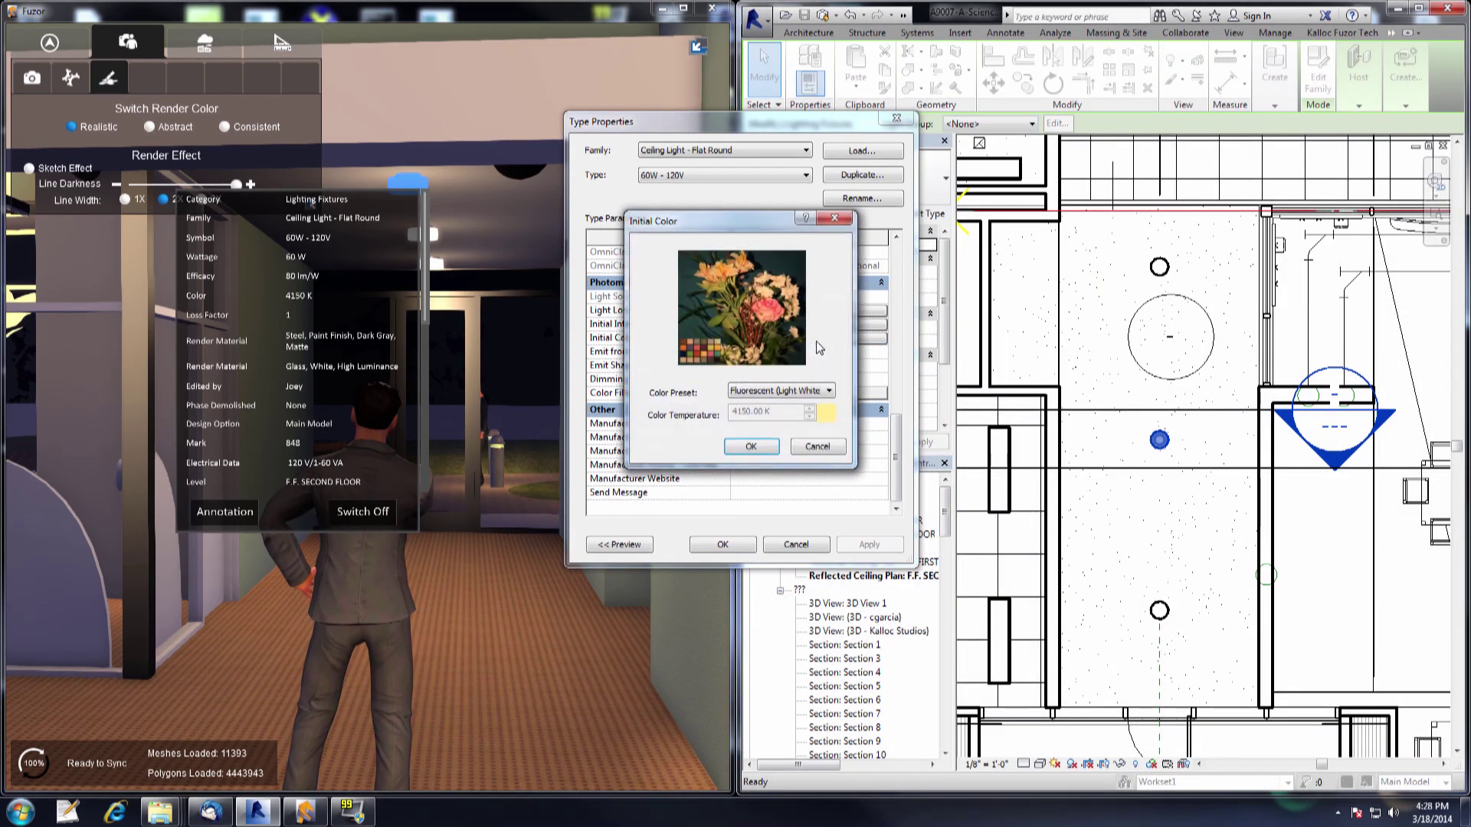
{"action": "left_click", "coordinate": [800, 392]}
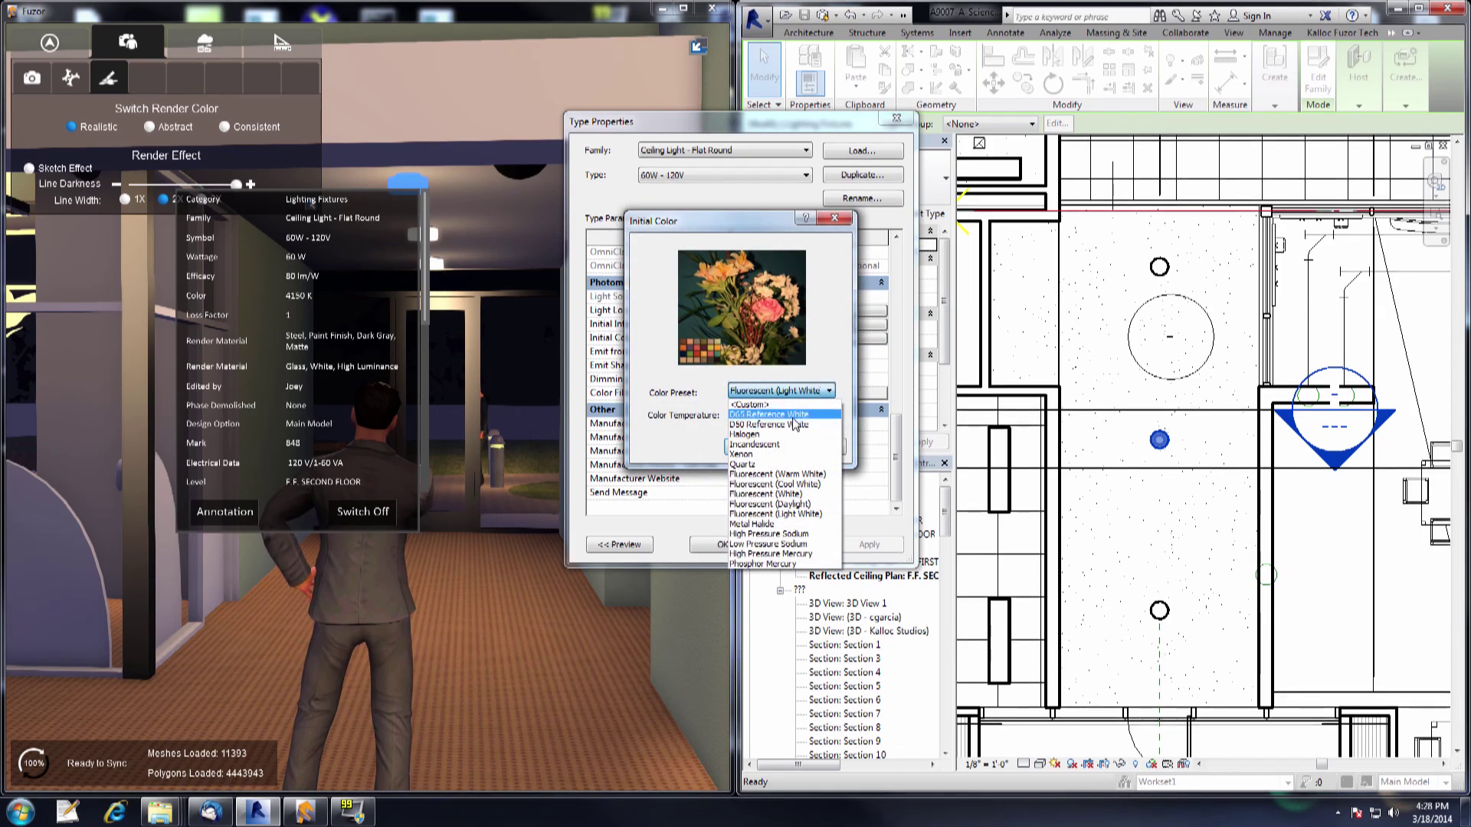
{"action": "left_click", "coordinate": [793, 416]}
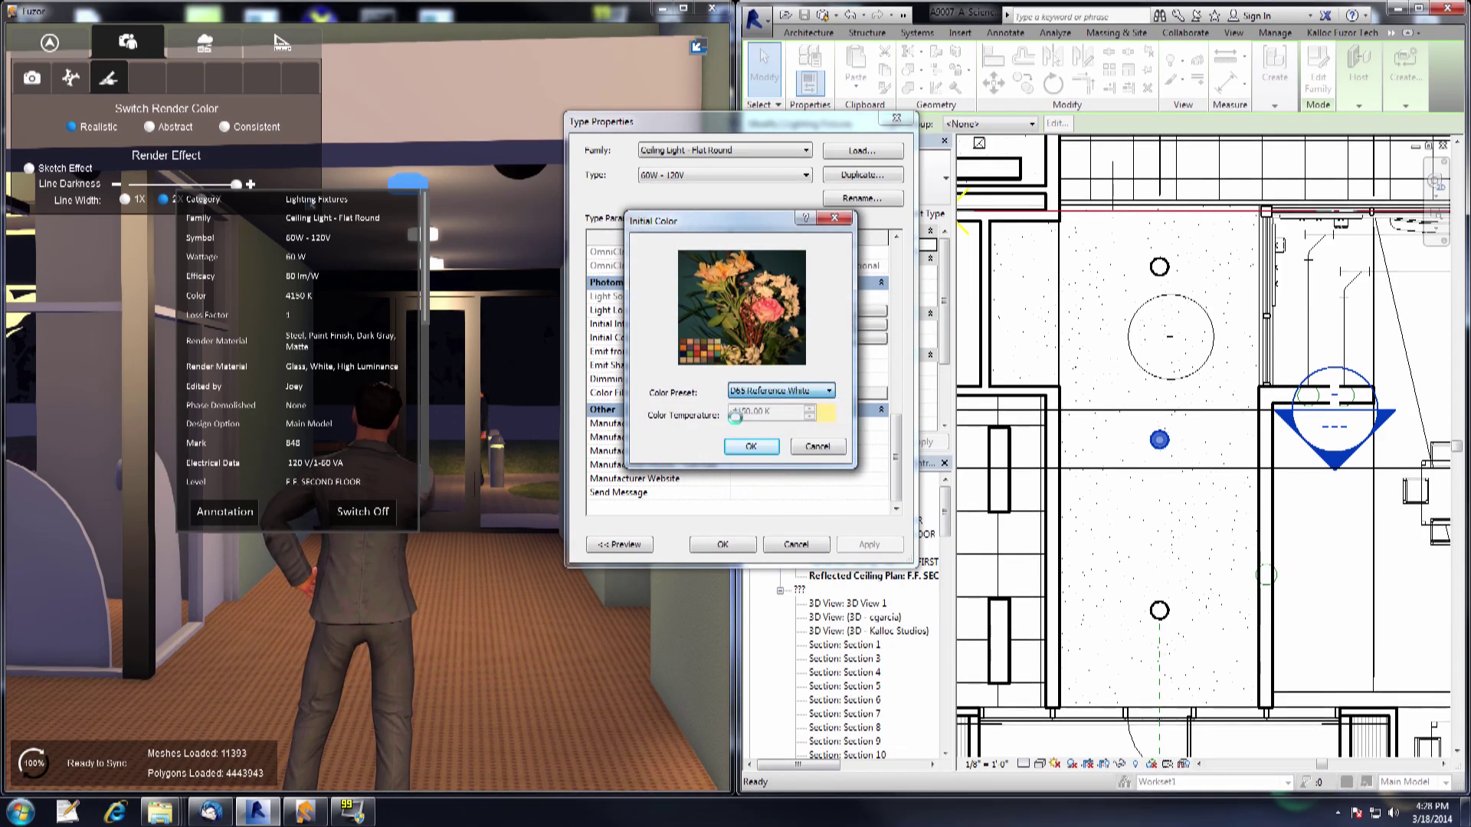
{"action": "left_click", "coordinate": [755, 452]}
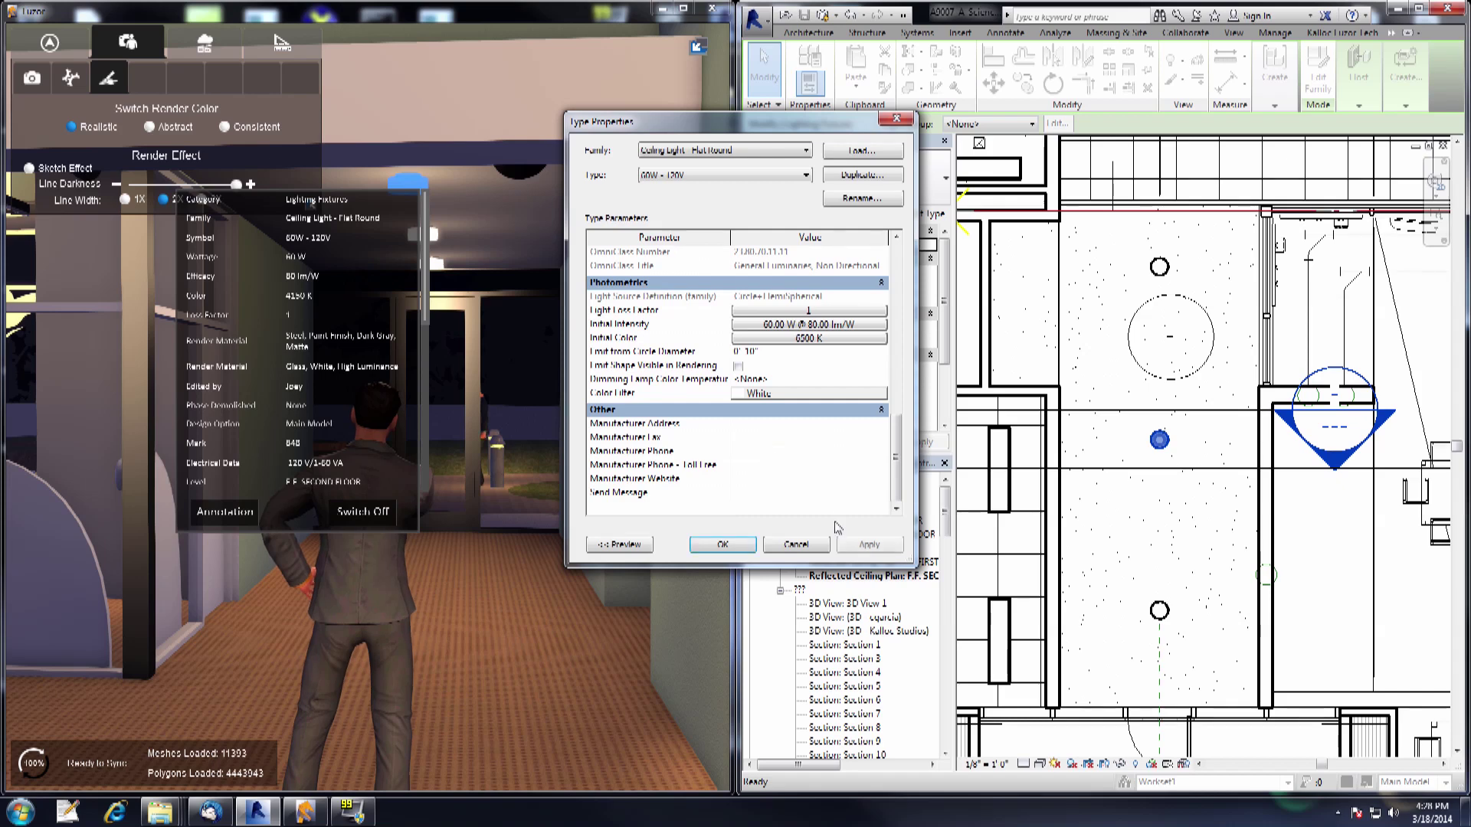
{"action": "left_click", "coordinate": [723, 545]}
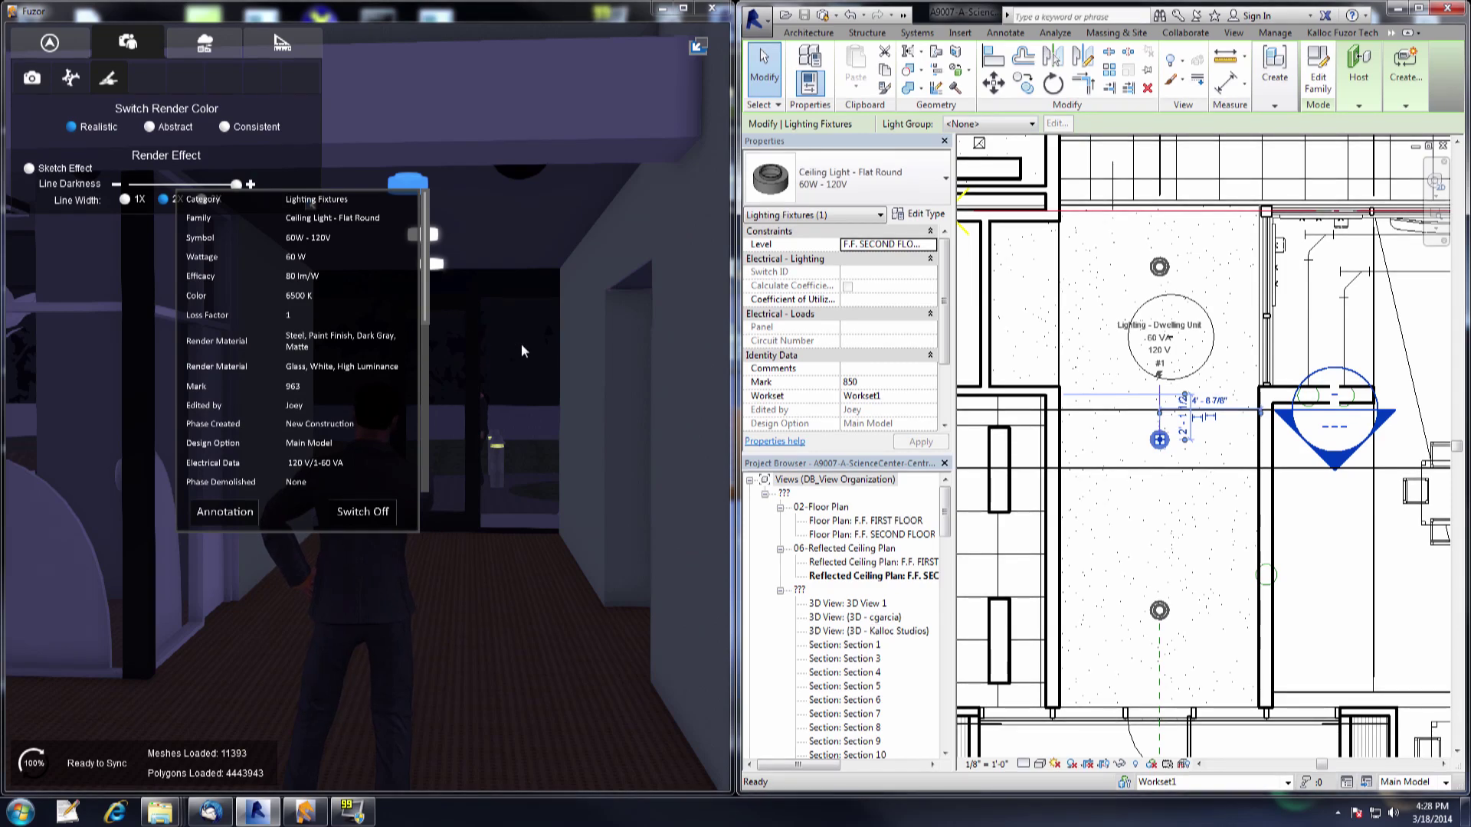
{"action": "left_click", "coordinate": [466, 319]}
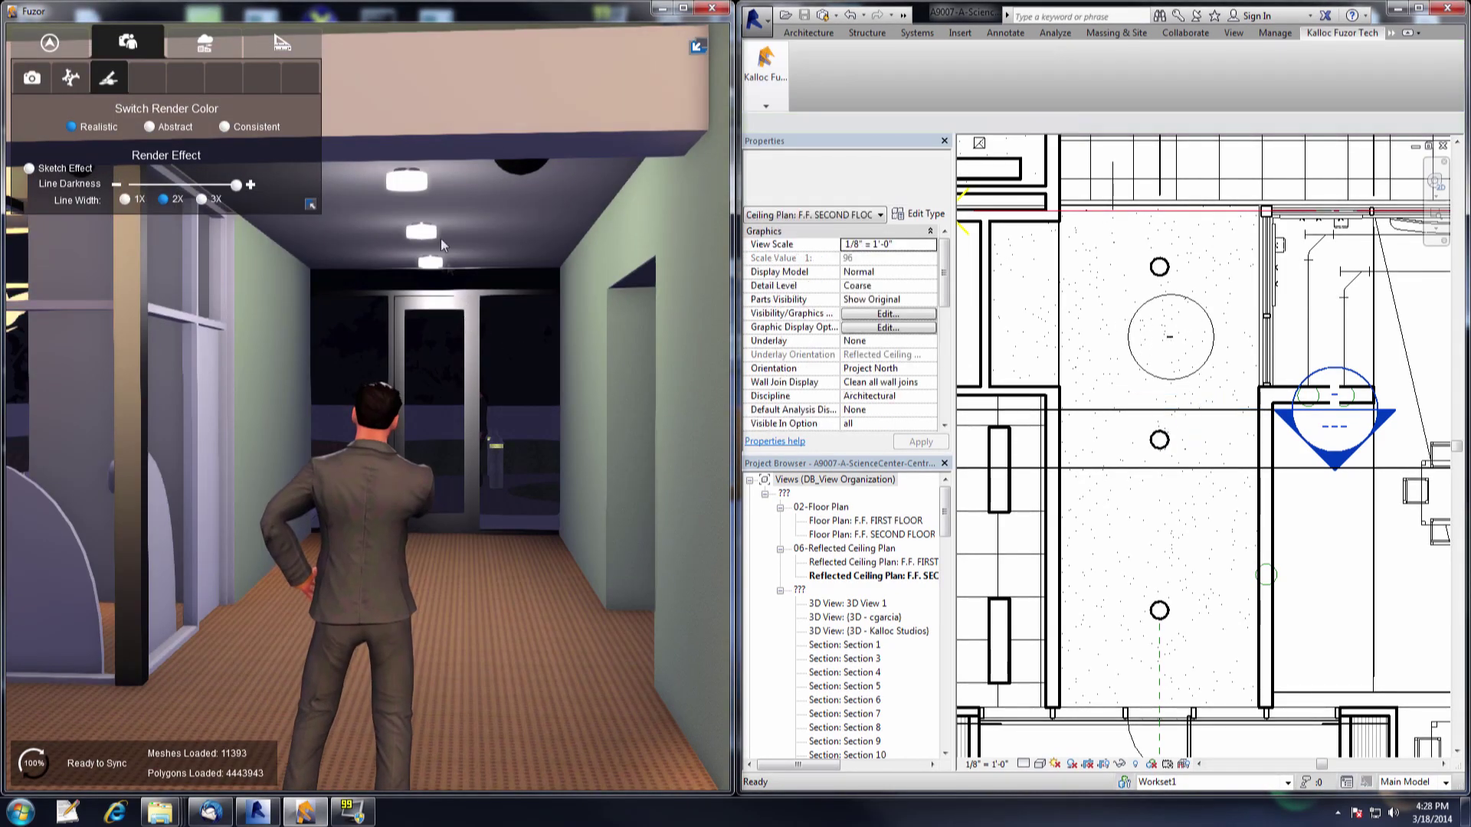
Recheck the nearest light's properties in Fuzor and set the Flat Round 60W - 120V type's color filter to red, RGB 221-030-030, in Revit
{"action": "left_click", "coordinate": [1159, 441]}
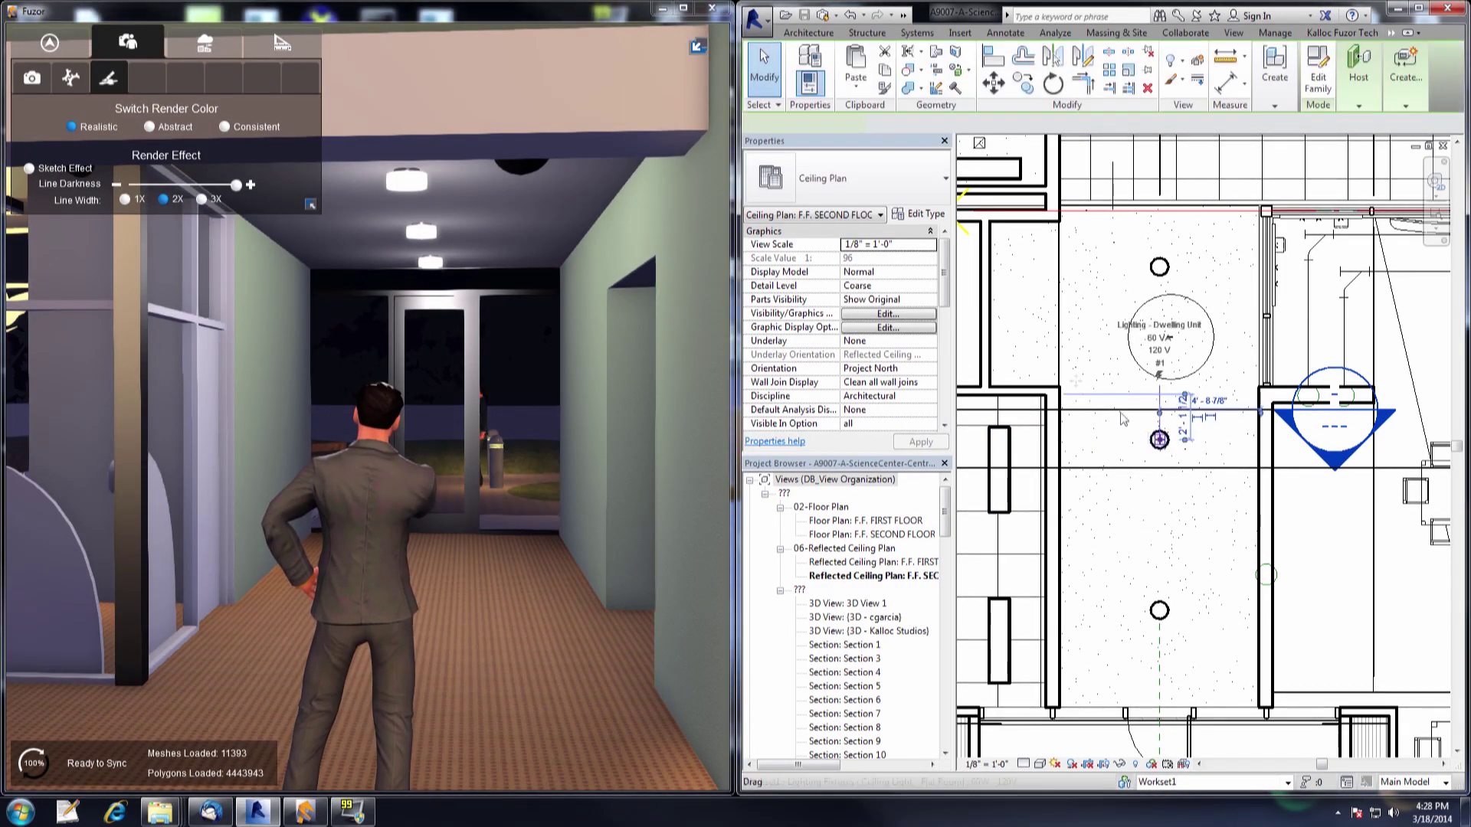
{"action": "left_click", "coordinate": [930, 216]}
{"action": "left_click_drag", "start_coordinate": [894, 322], "coordinate": [910, 506]}
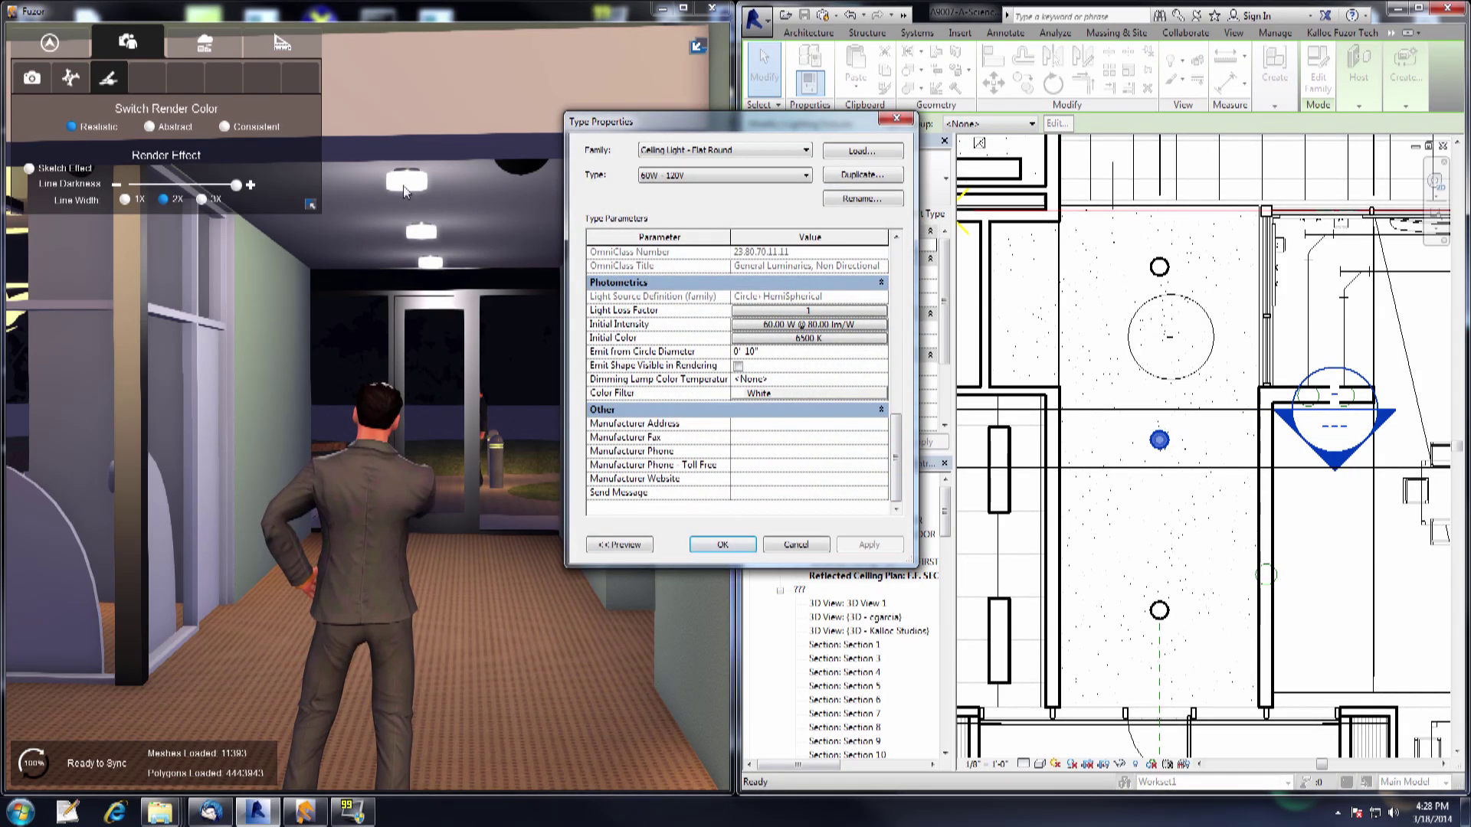
{"action": "left_click", "coordinate": [406, 185]}
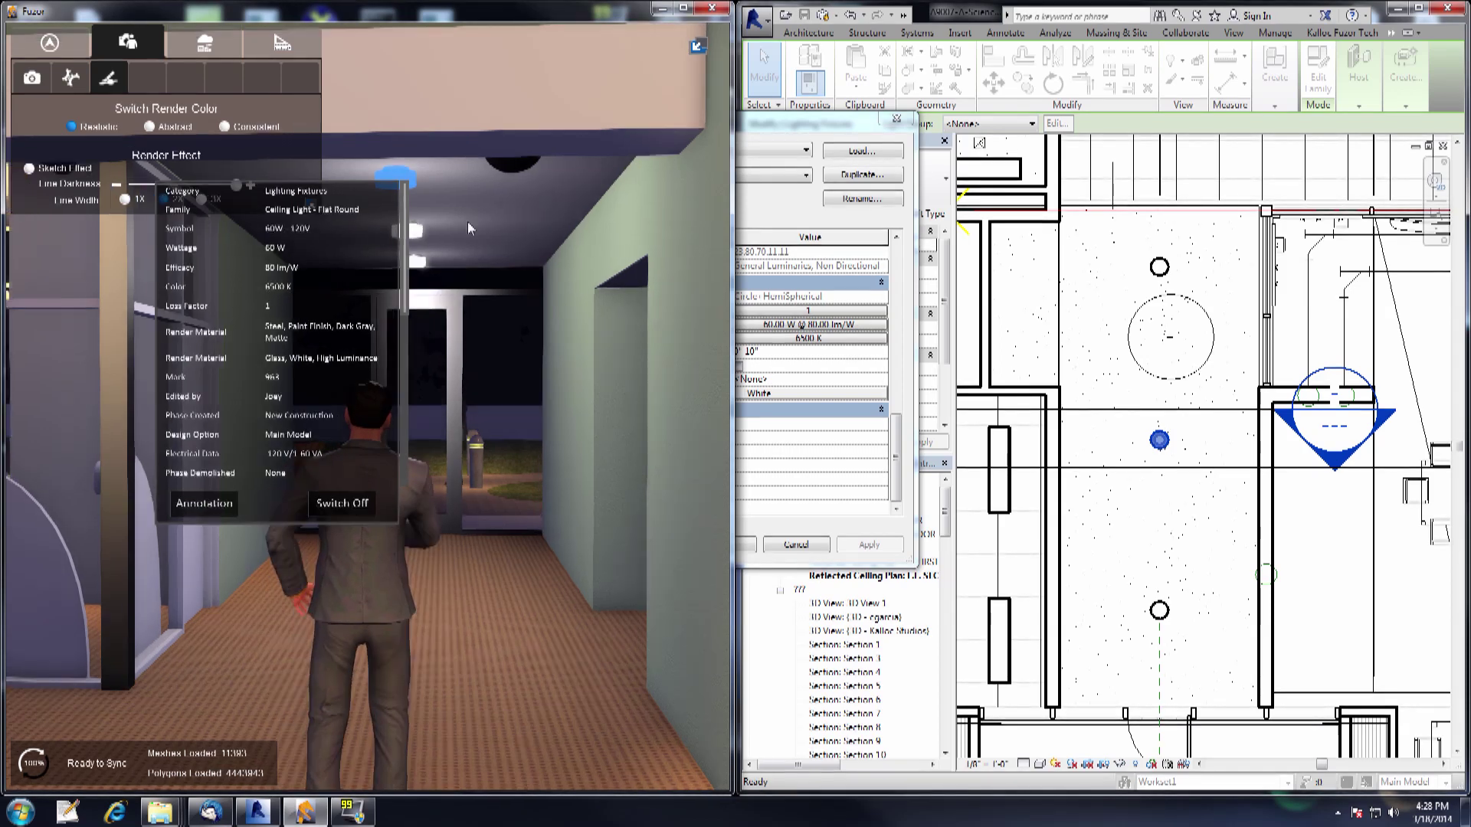
{"action": "left_click", "coordinate": [468, 222]}
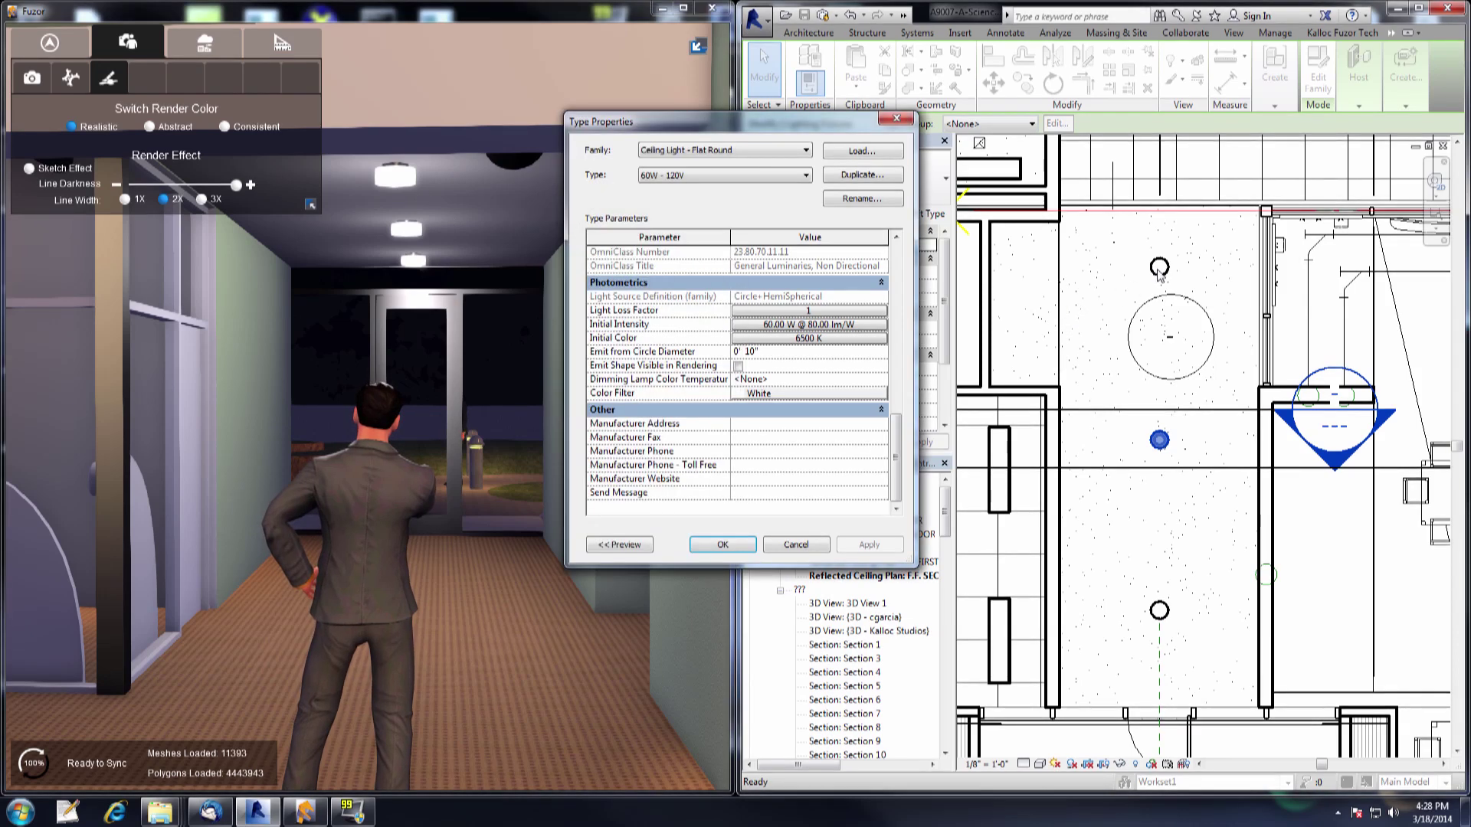
{"action": "left_click", "coordinate": [796, 396]}
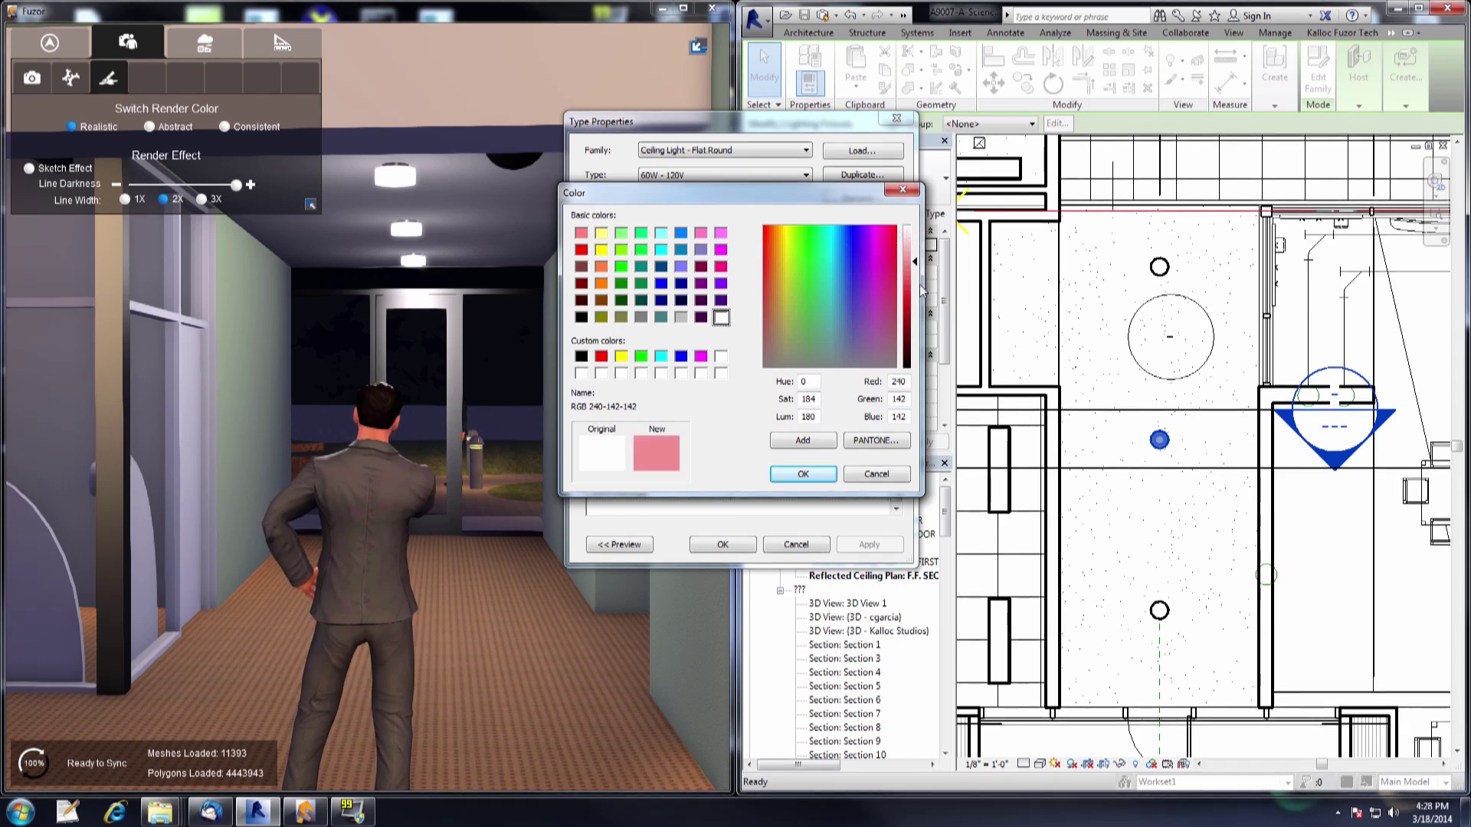
{"action": "left_click", "coordinate": [804, 475]}
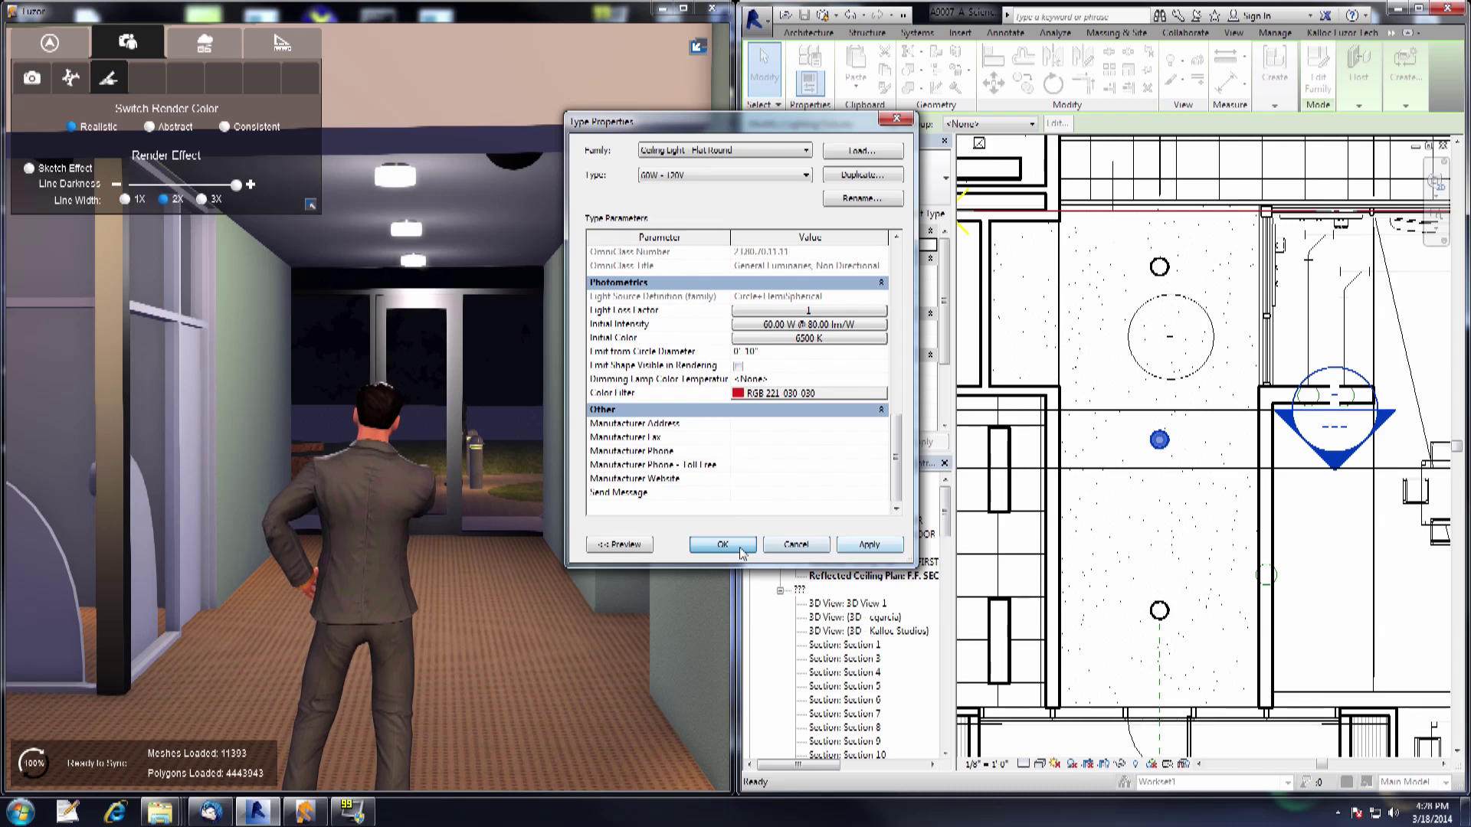
{"action": "left_click", "coordinate": [740, 549]}
{"action": "key", "text": "Escape"}
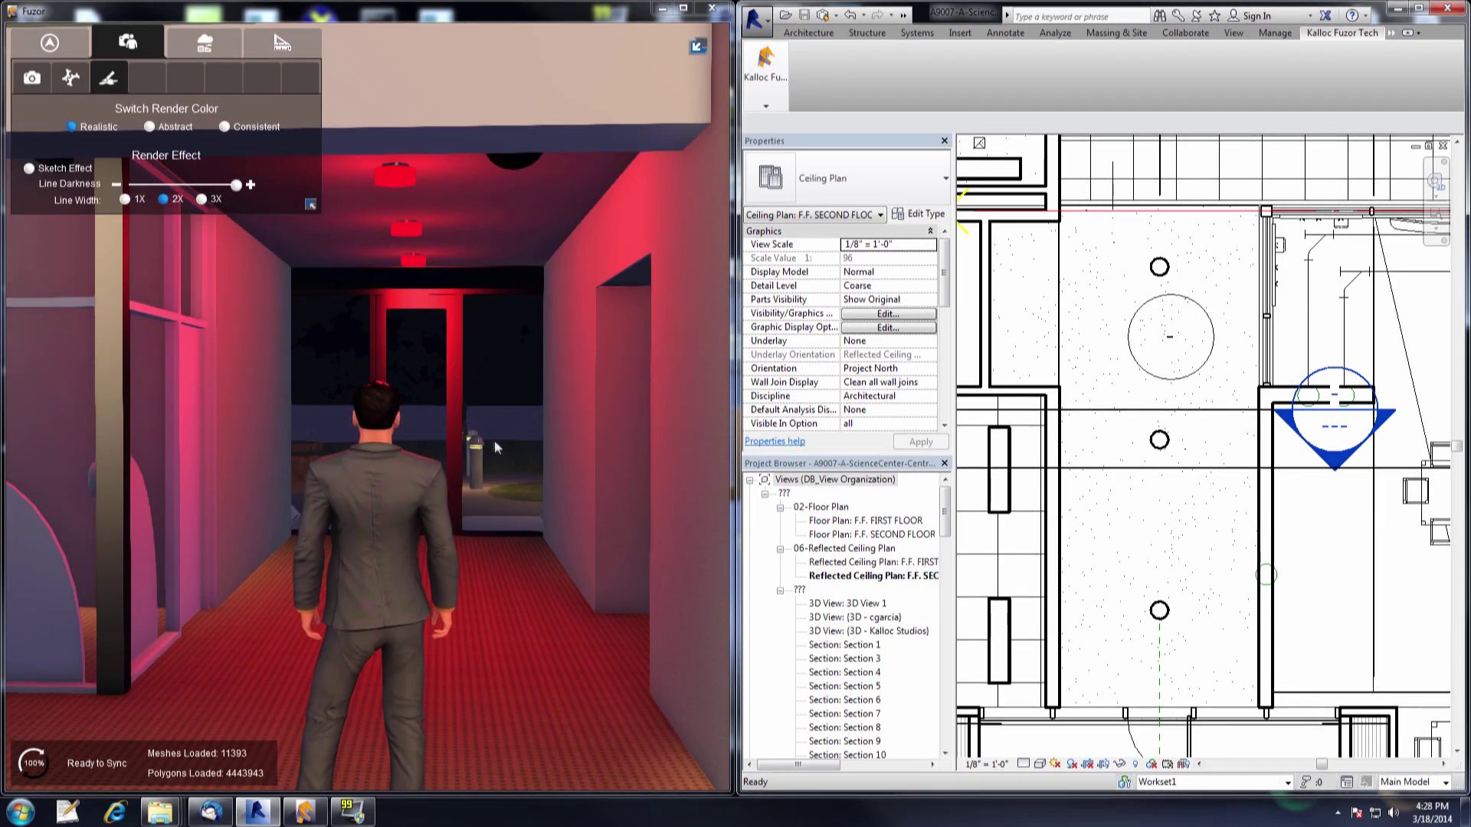
Switch Fuzor to Consistent render colors and walk the avatar out of the corridor to the area with the railing and tall windows
{"action": "key", "text": "w"}
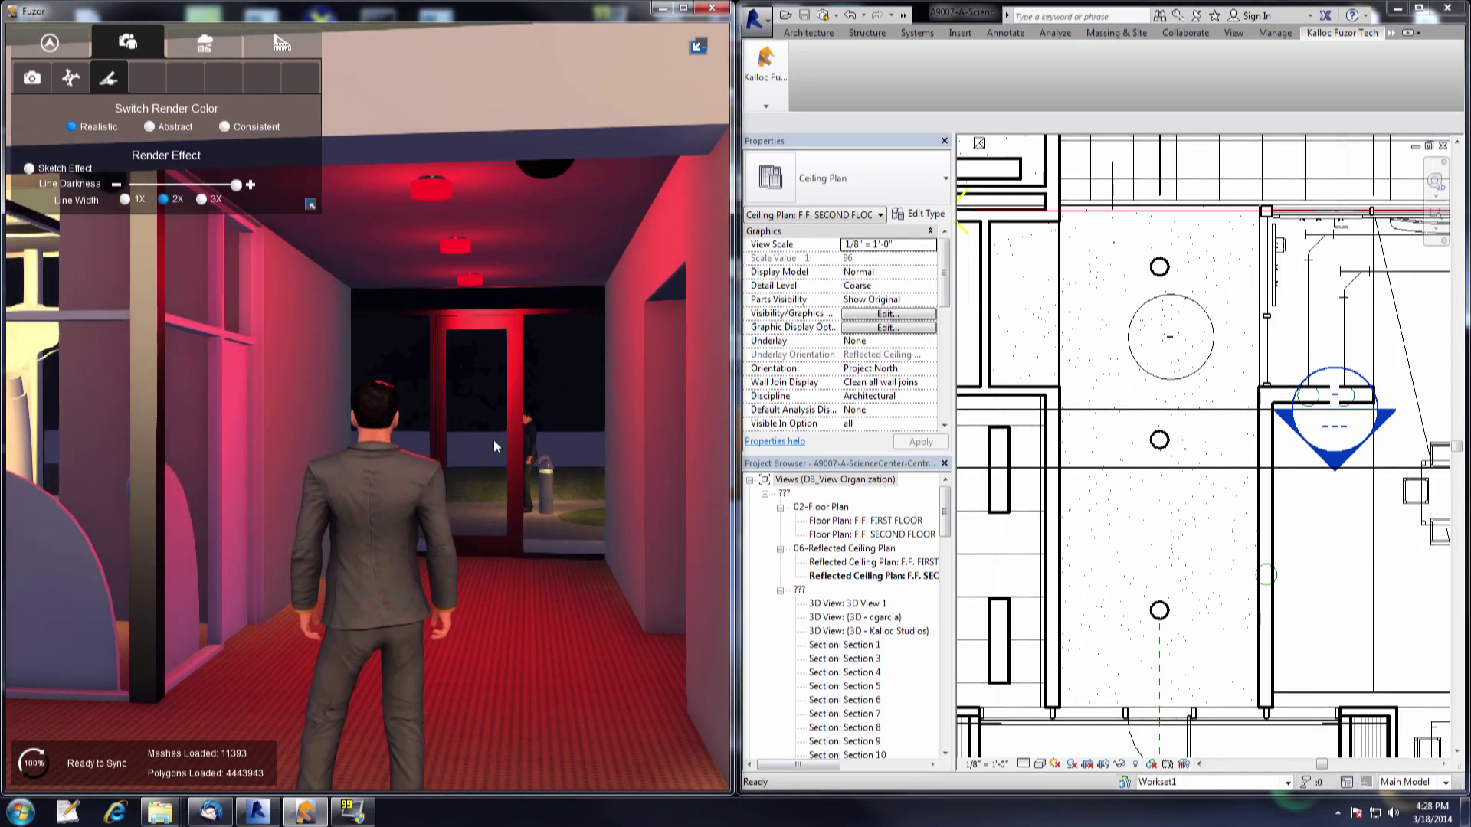
{"action": "left_click", "coordinate": [225, 128]}
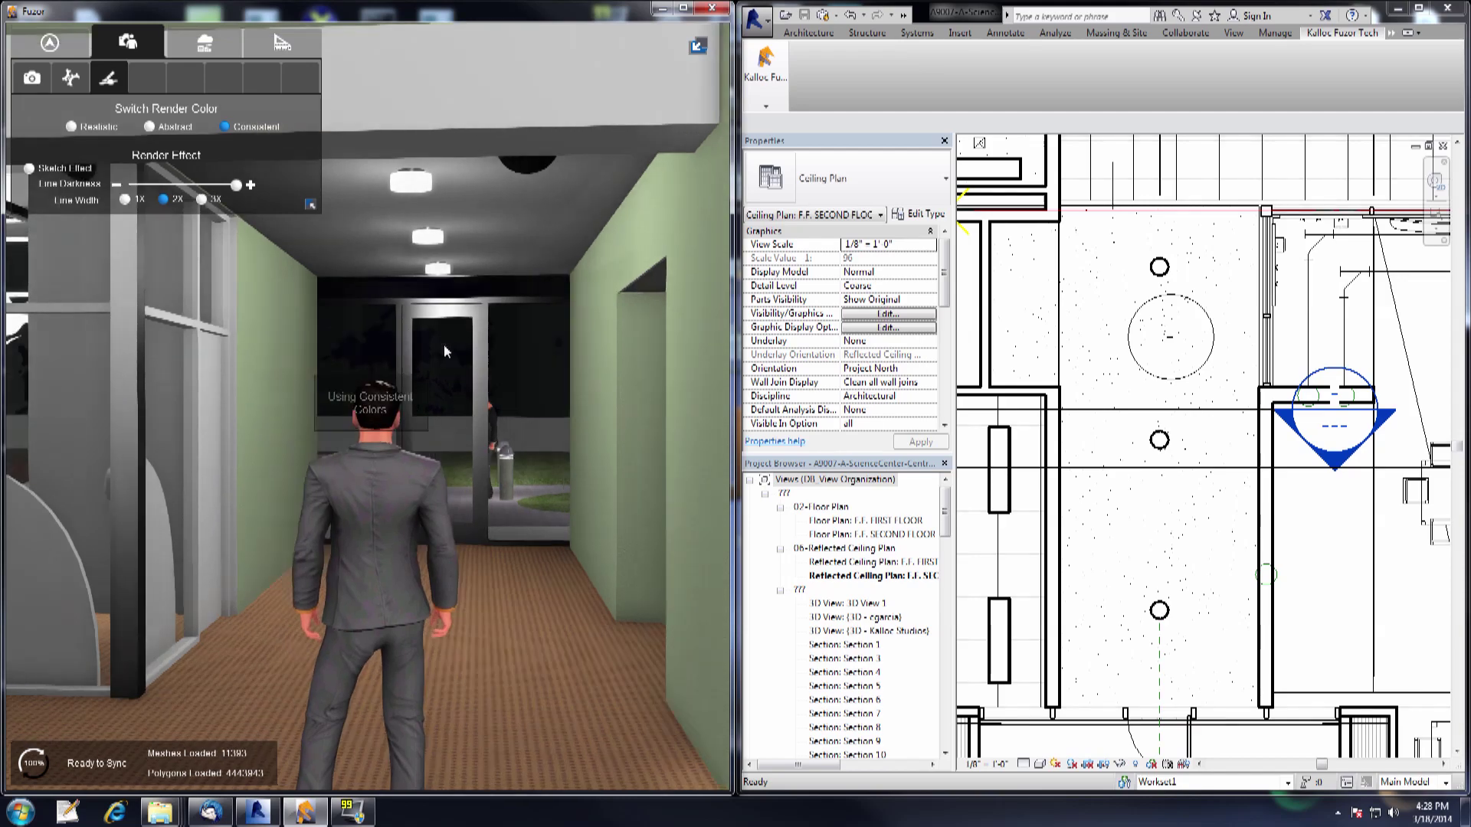
{"action": "key", "text": "w"}
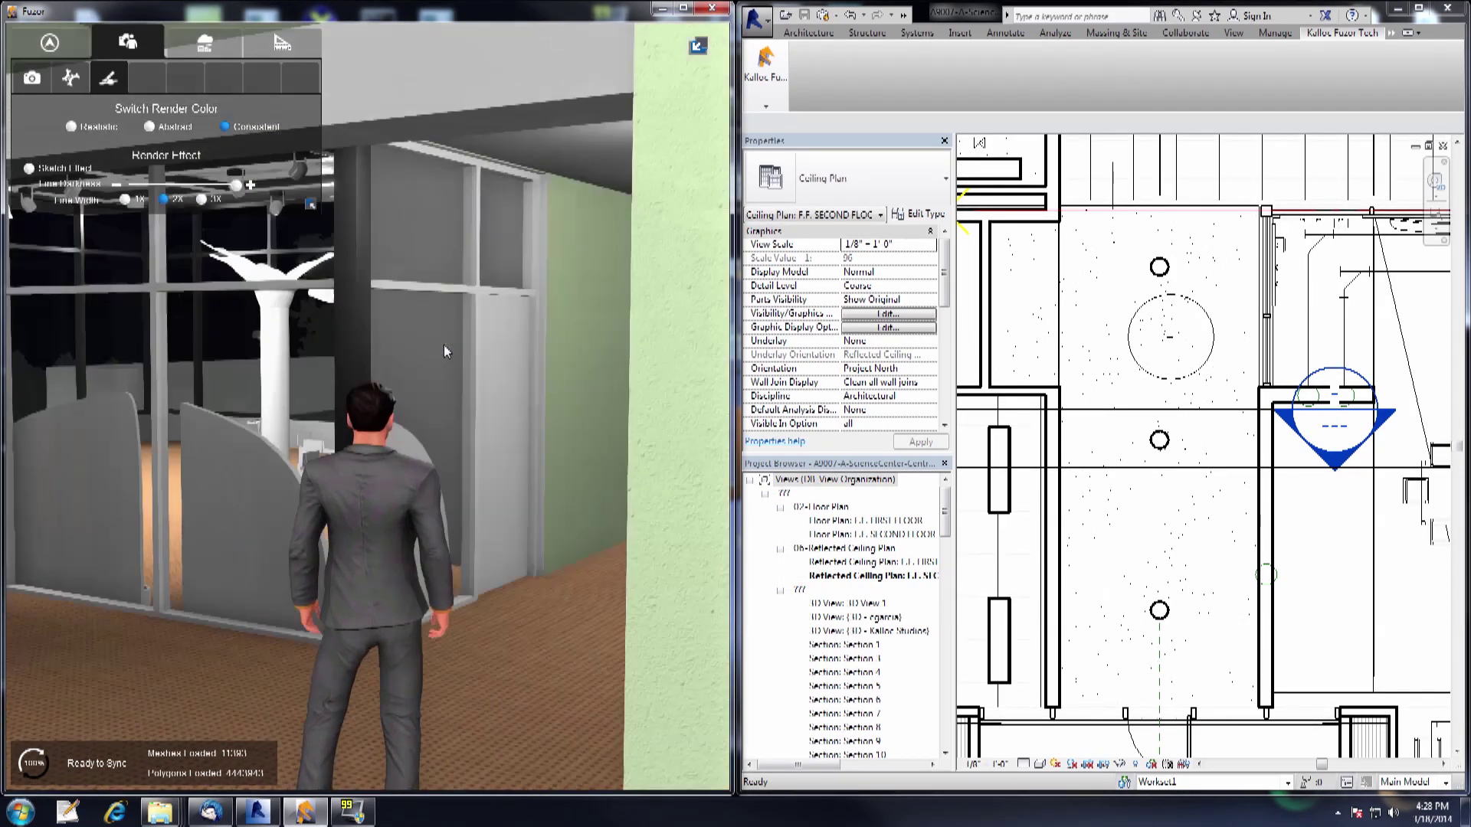
{"action": "key", "text": "w"}
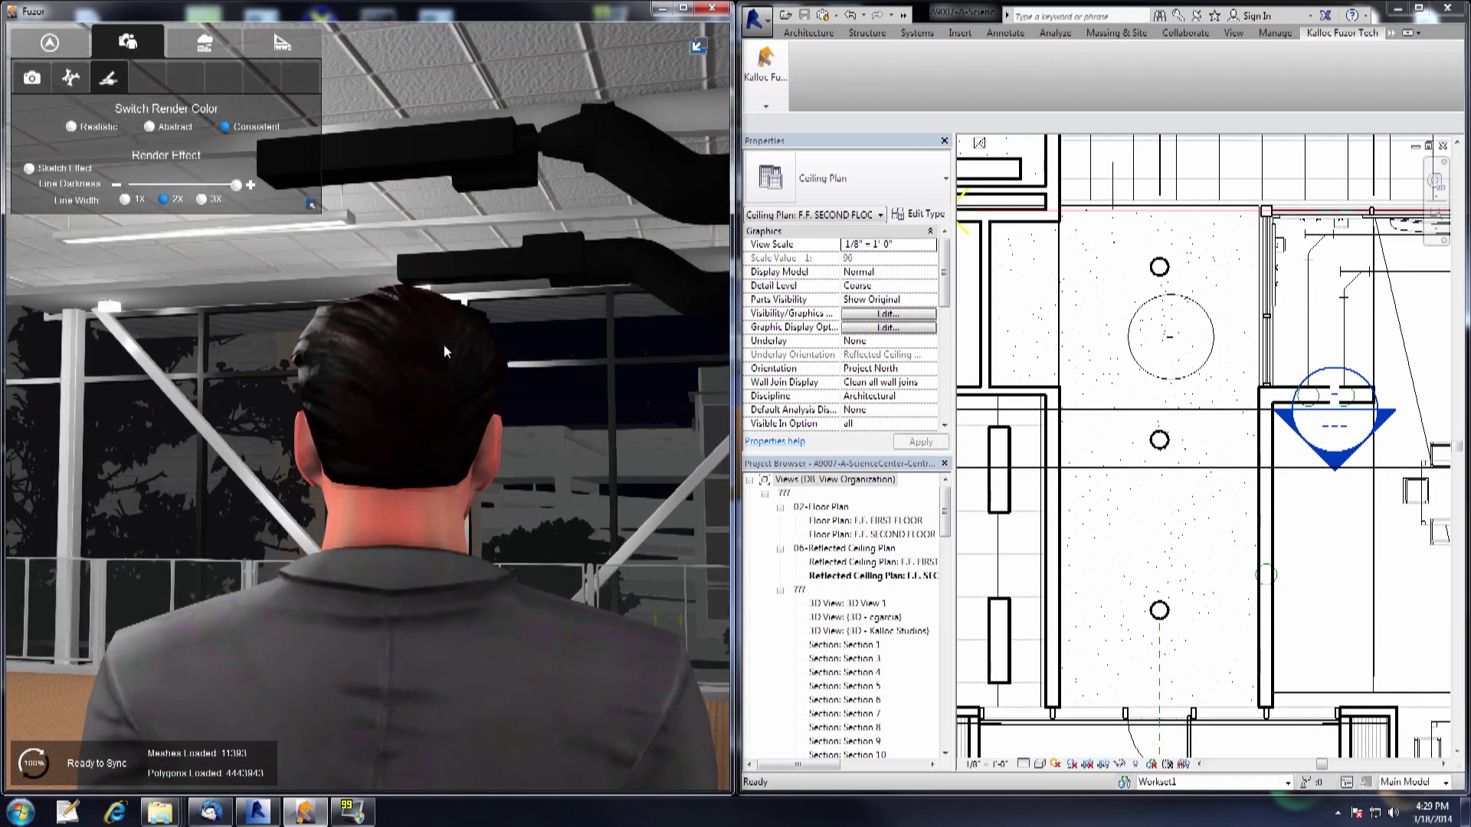
Restore the Realistic render colors and walk the avatar toward the column with the diagonal brace and red ceiling light
{"action": "left_click", "coordinate": [71, 127]}
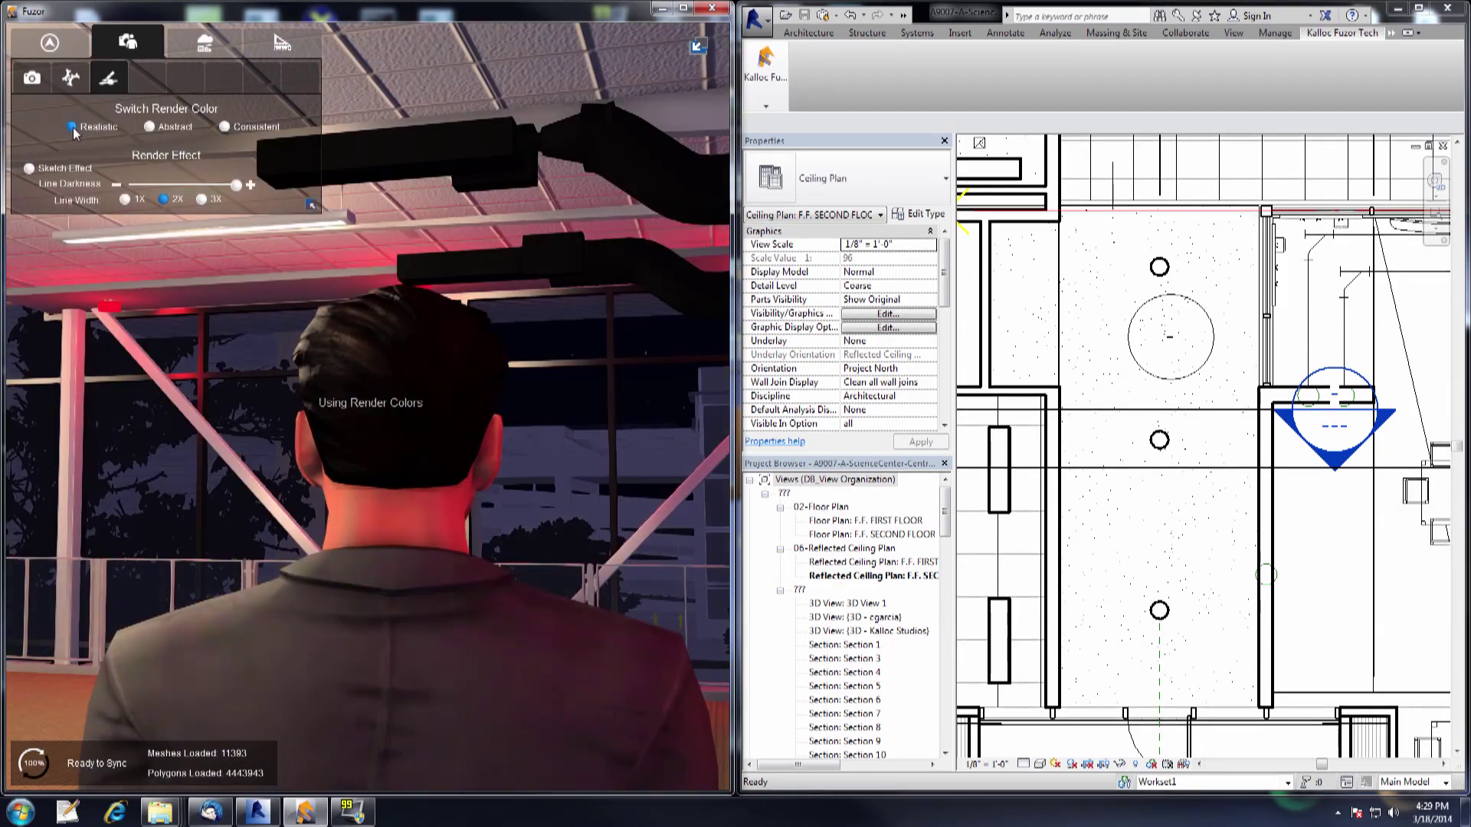
{"action": "right_click_drag", "start_coordinate": [235, 264], "coordinate": [235, 264]}
{"action": "key", "text": "w"}
{"action": "key", "text": "w"}
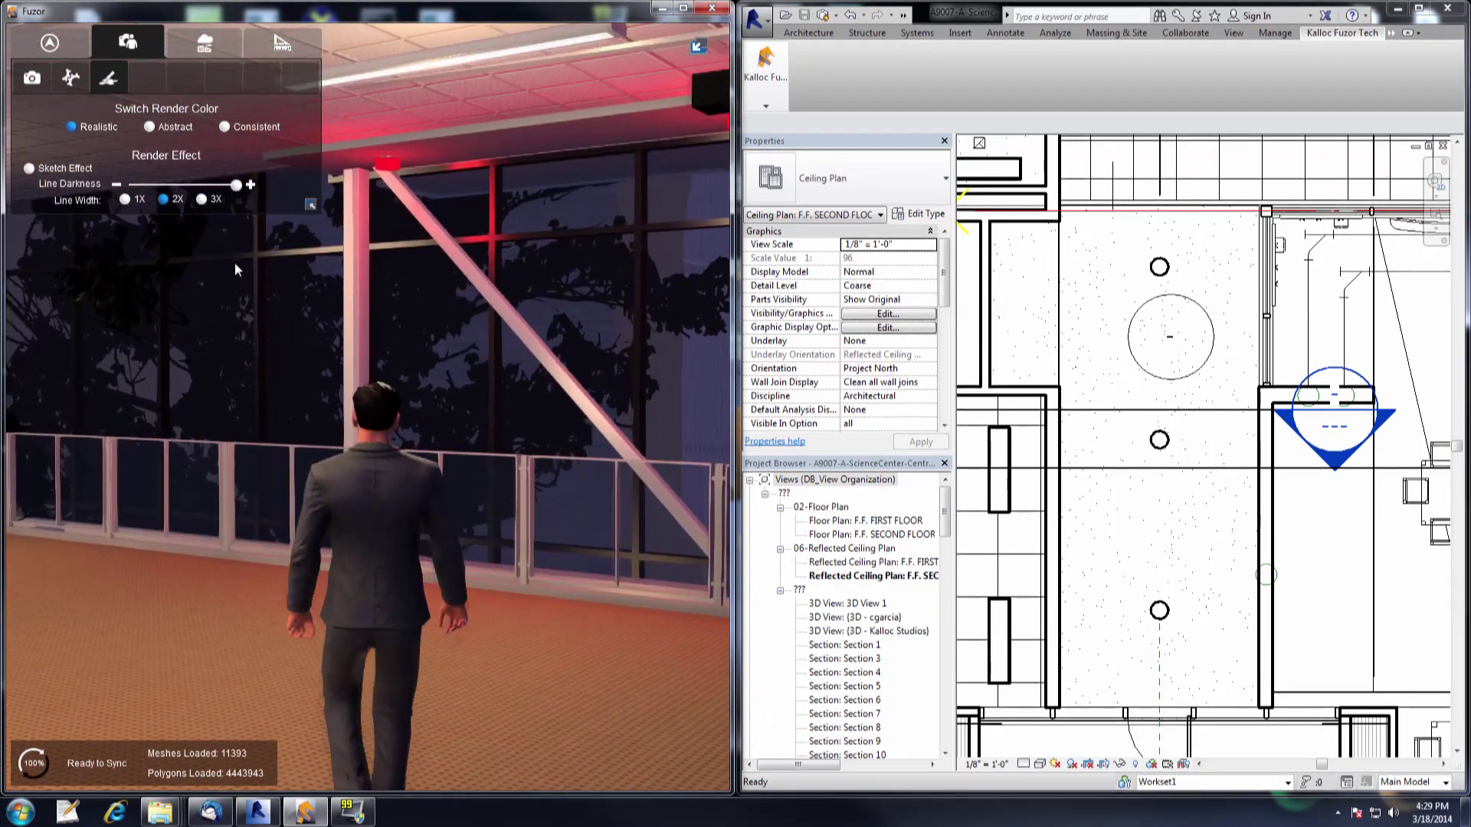
Switch off the red round ceiling light at the top of the diagonal brace and close its properties
{"action": "left_click", "coordinate": [391, 137]}
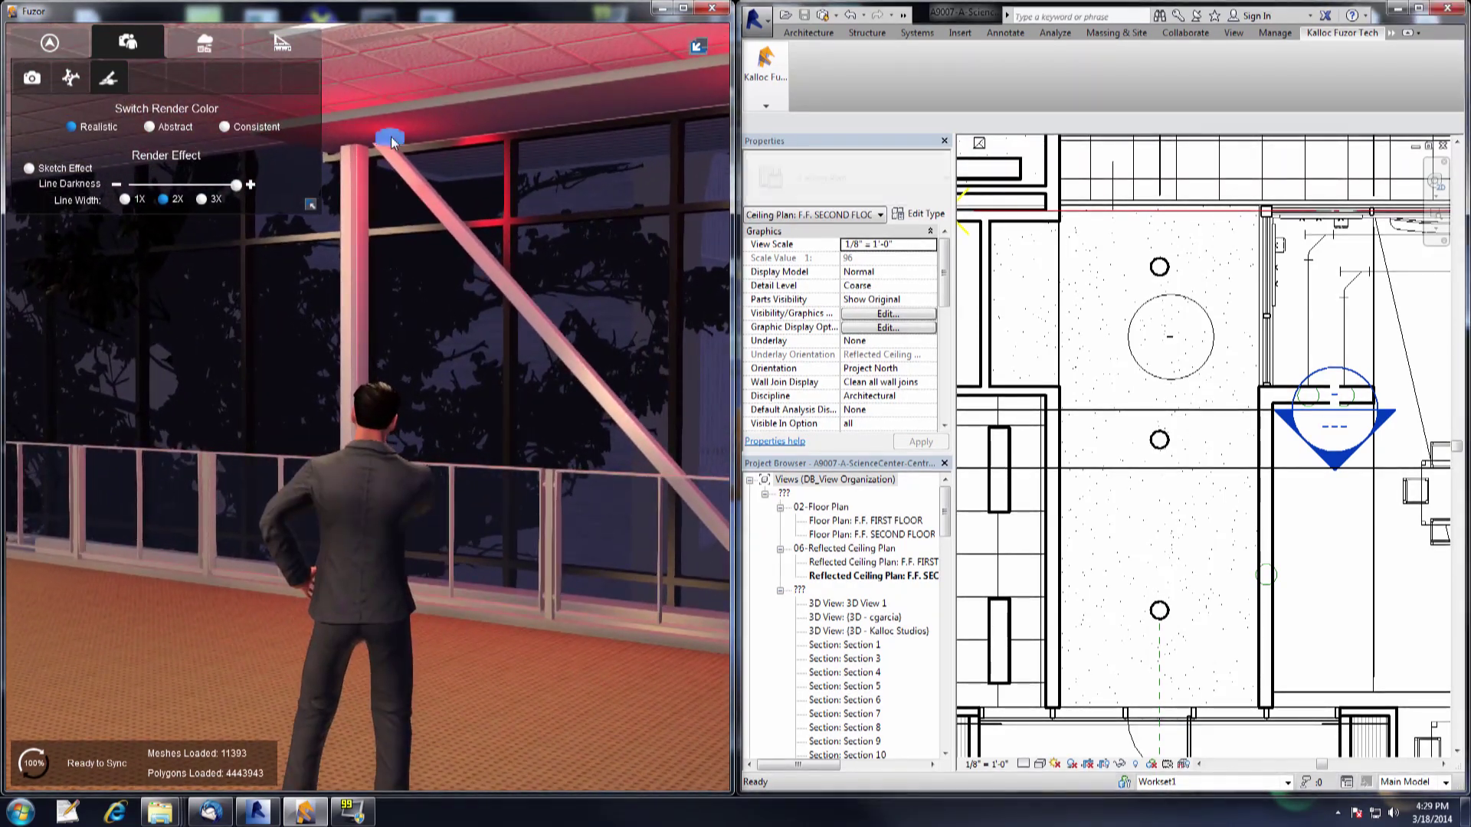
{"action": "left_click", "coordinate": [340, 462]}
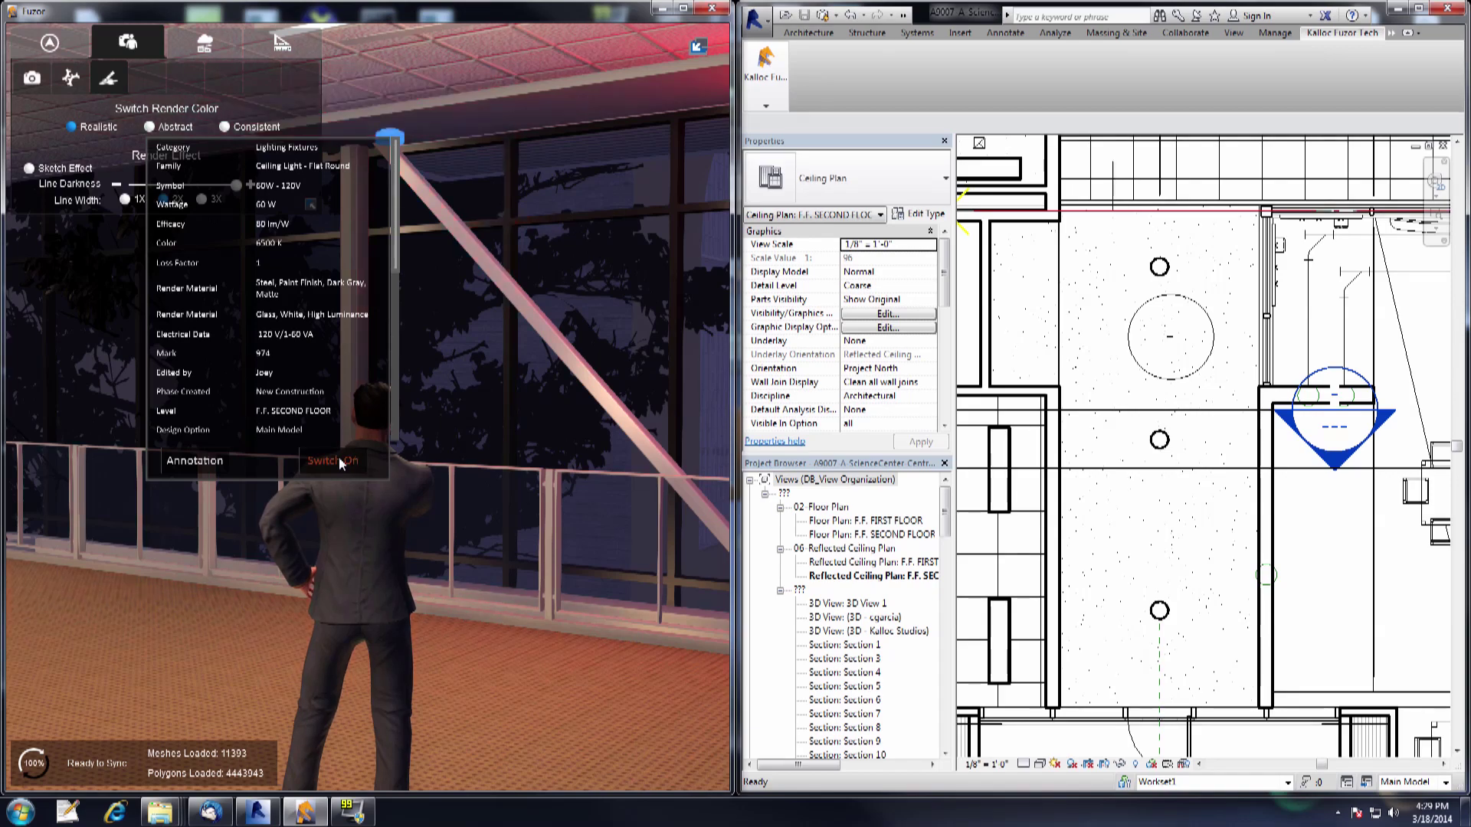
{"action": "left_click", "coordinate": [427, 299]}
{"action": "right_click_drag", "start_coordinate": [449, 331], "coordinate": [448, 329]}
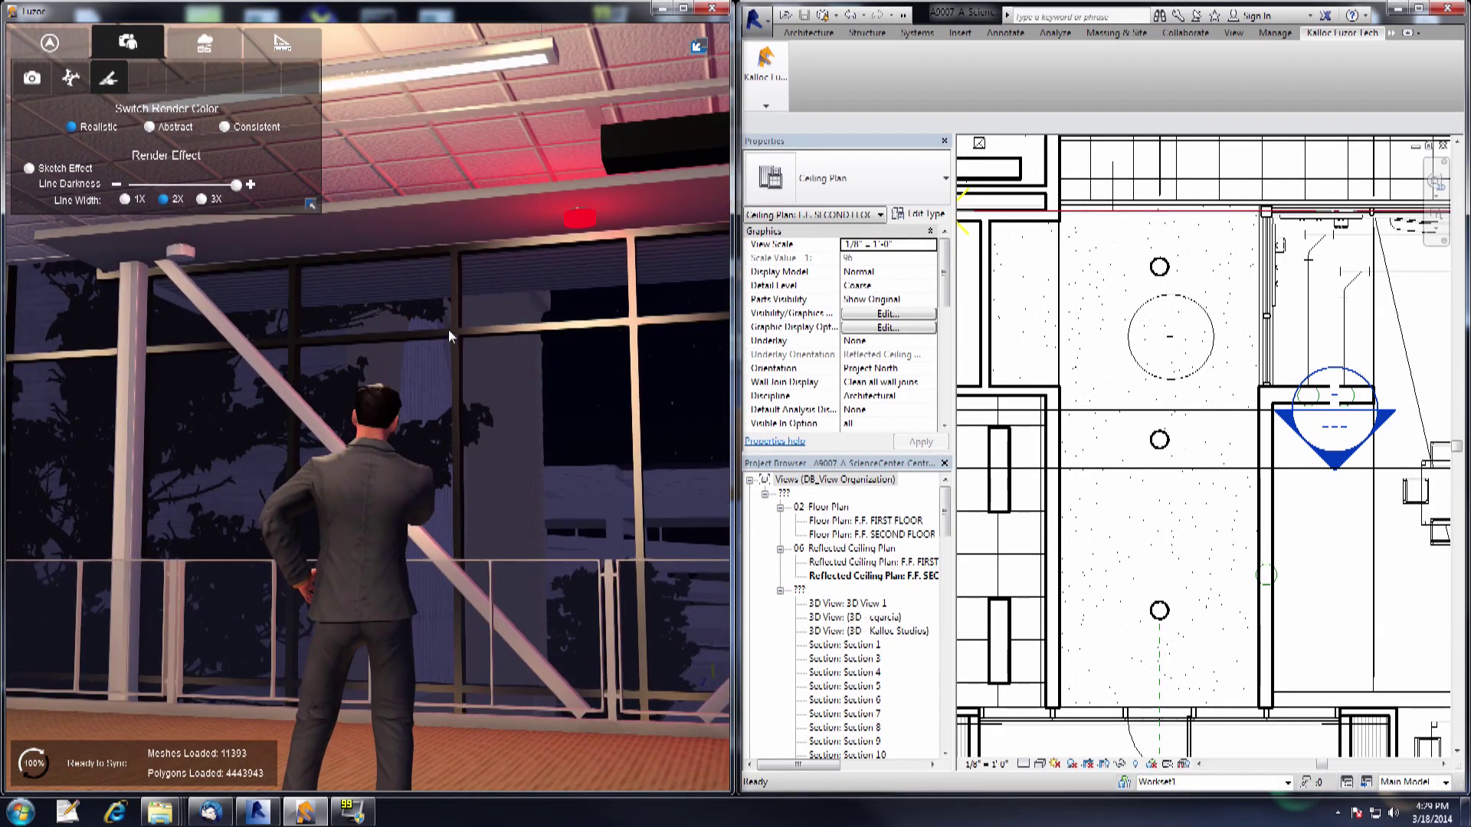
Switch off the neighboring red round ceiling light beside the black duct and close its properties
{"action": "left_click", "coordinate": [577, 228]}
{"action": "left_click", "coordinate": [524, 550]}
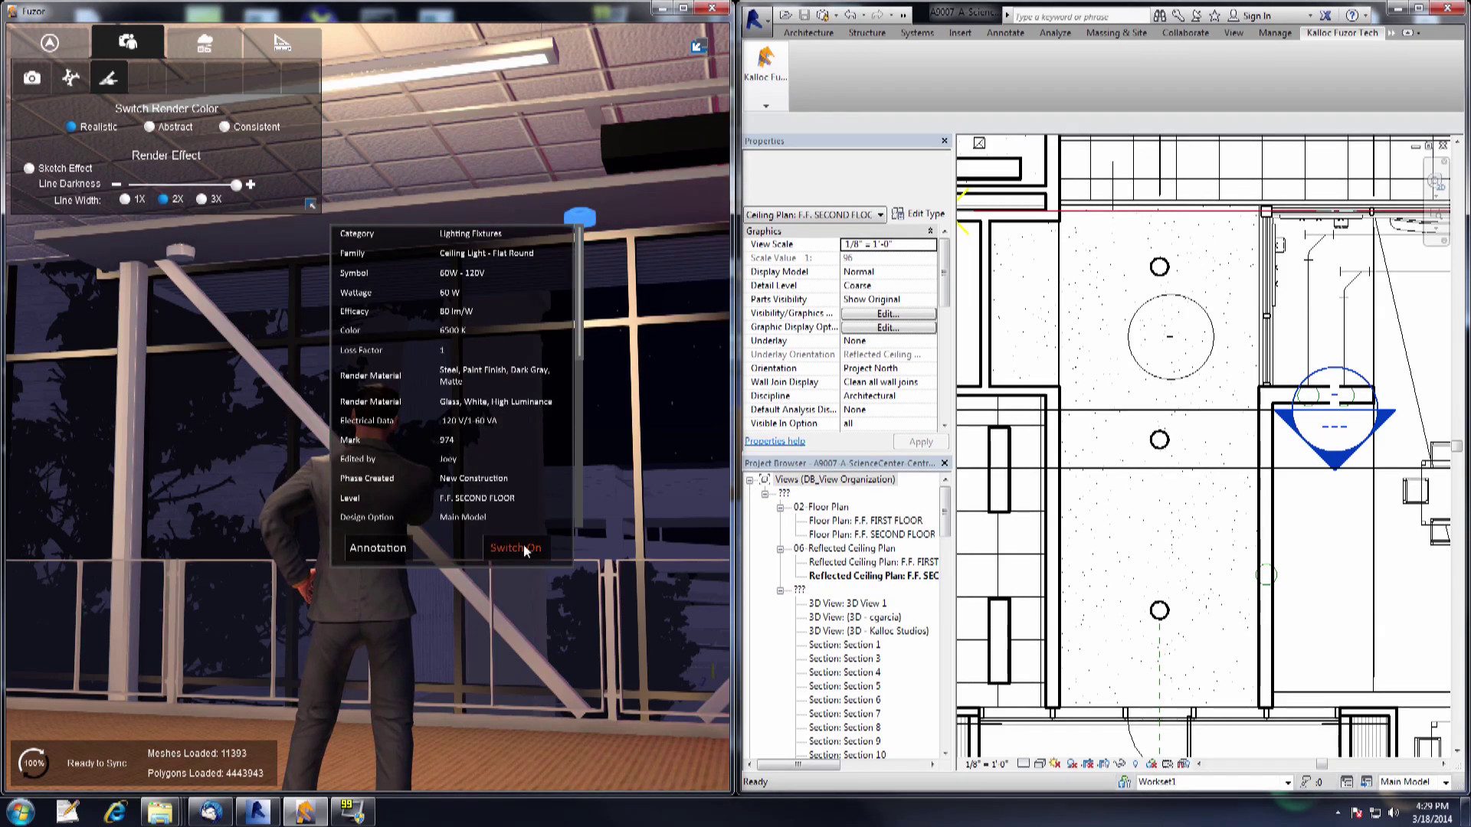
{"action": "left_click", "coordinate": [541, 491]}
{"action": "right_click_drag", "start_coordinate": [558, 420], "coordinate": [557, 420]}
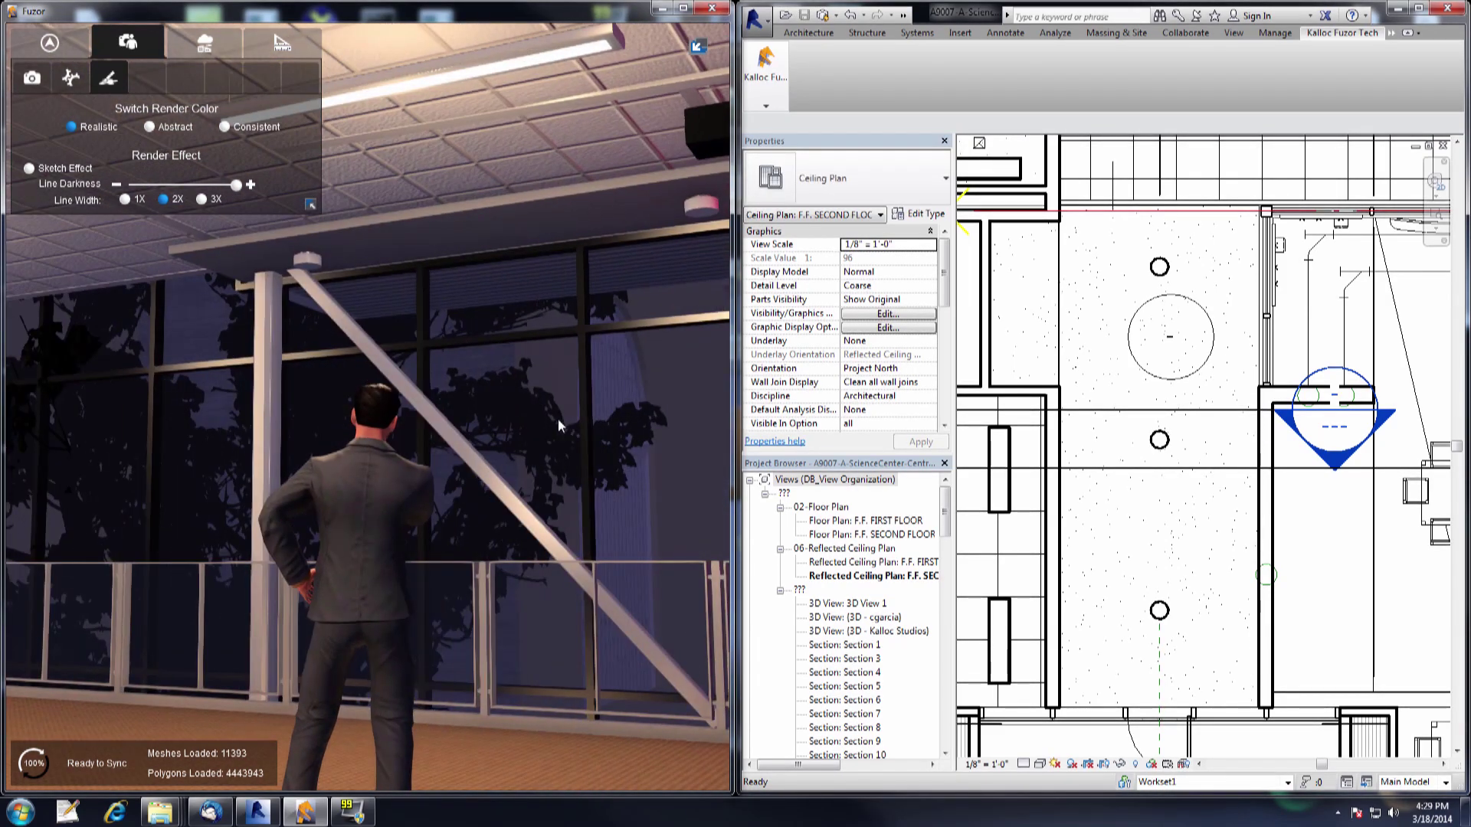
Switch the round ceiling light at the top of the diagonal brace back on and close its properties
{"action": "left_click", "coordinate": [299, 264]}
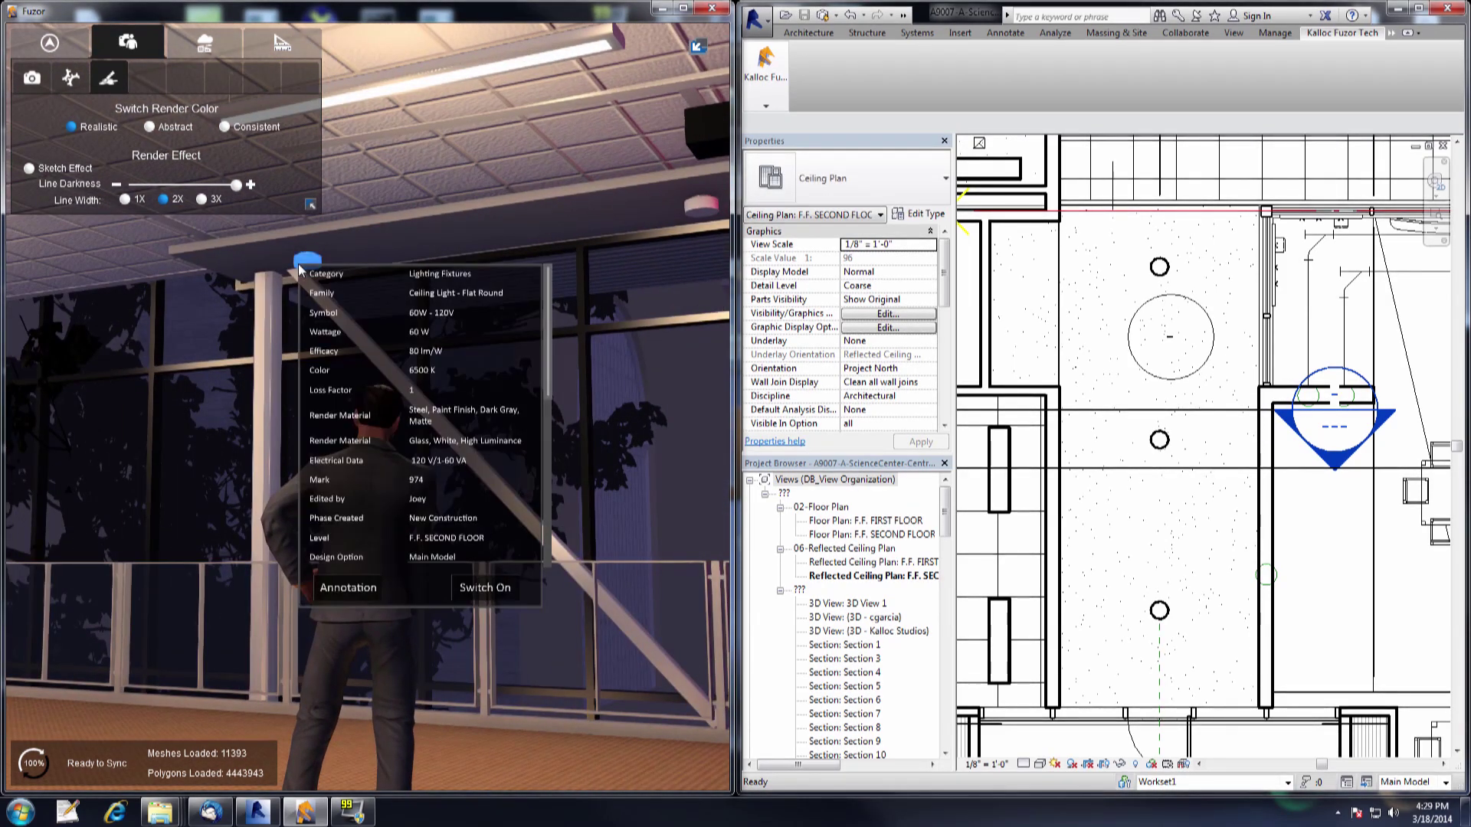
{"action": "left_click", "coordinate": [498, 591]}
{"action": "left_click", "coordinate": [579, 471]}
{"action": "right_click_drag", "start_coordinate": [579, 471], "coordinate": [571, 471]}
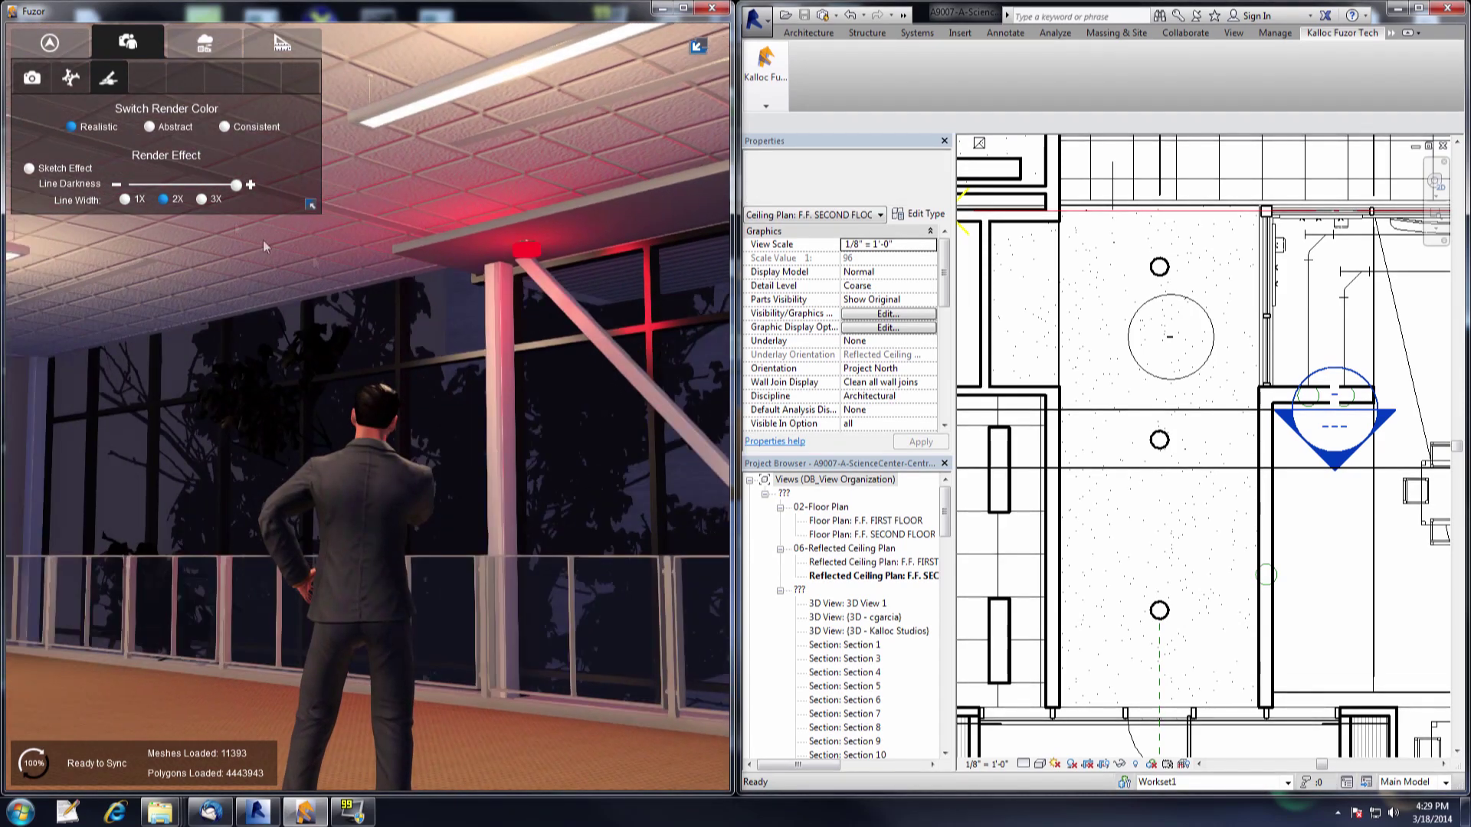
Turn all lights off with the Master Light Switch and set it back to On
{"action": "left_click", "coordinate": [204, 46]}
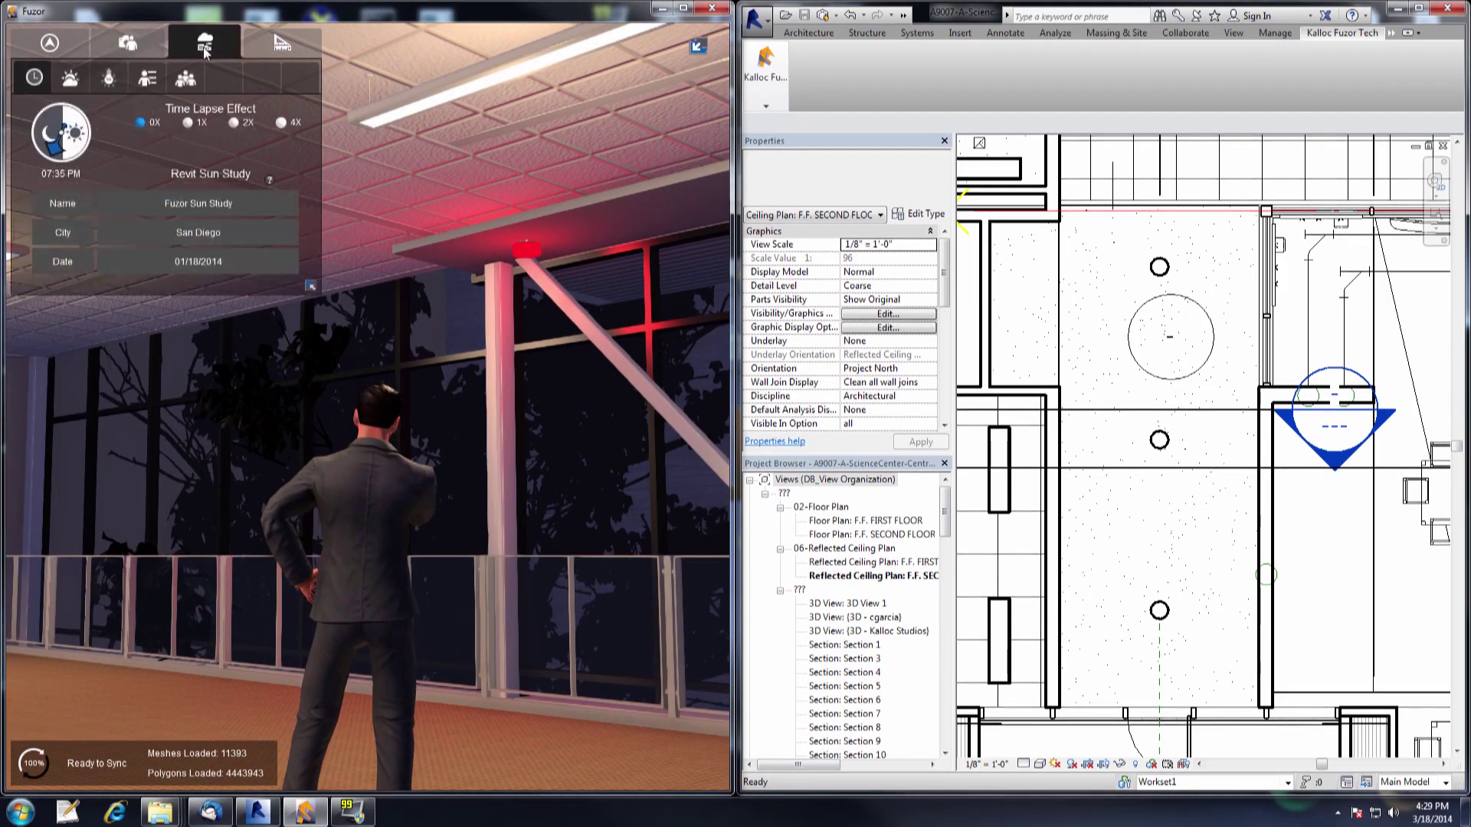
{"action": "left_click", "coordinate": [107, 81]}
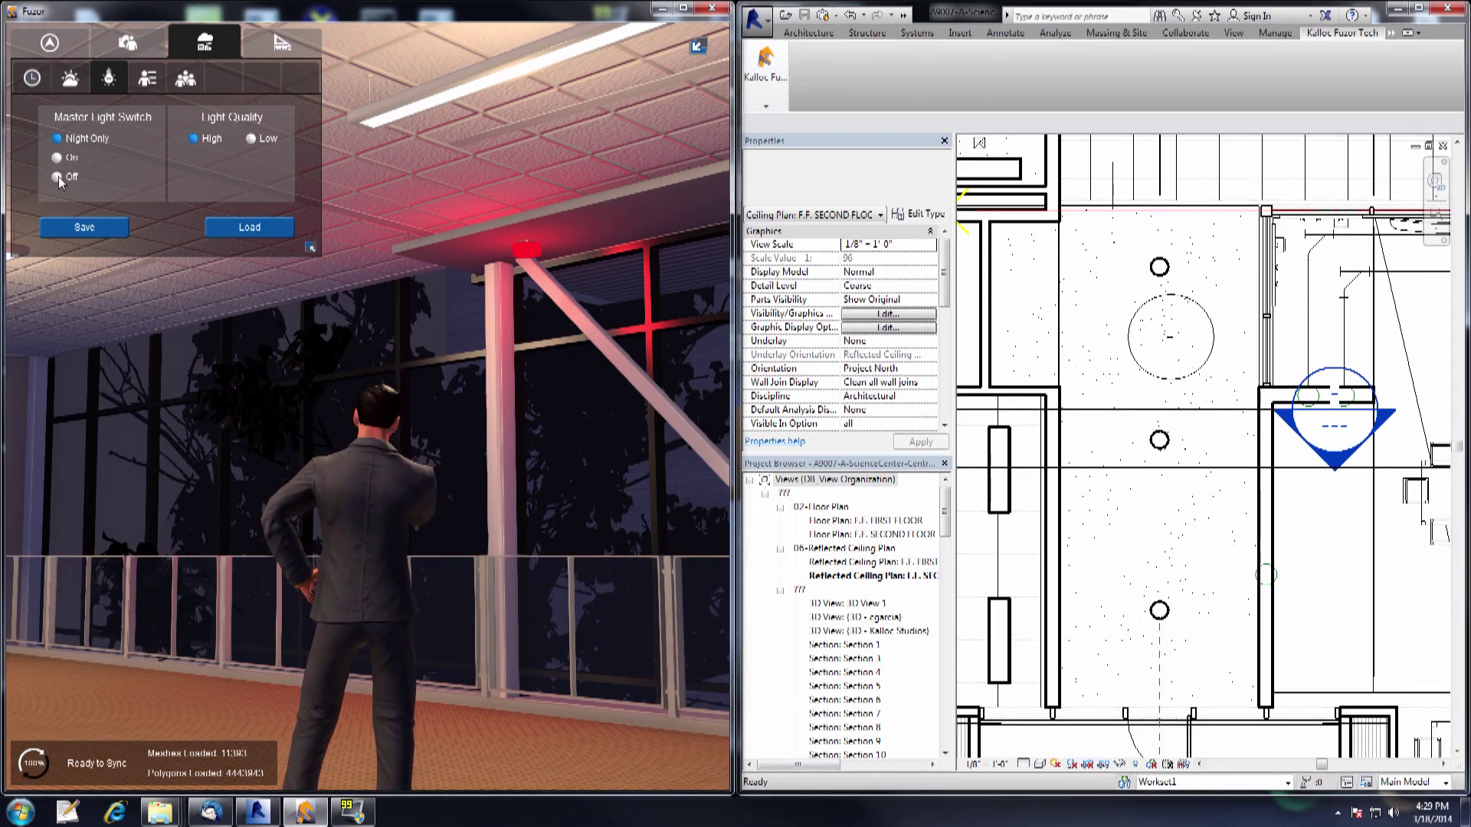
{"action": "left_click", "coordinate": [57, 177]}
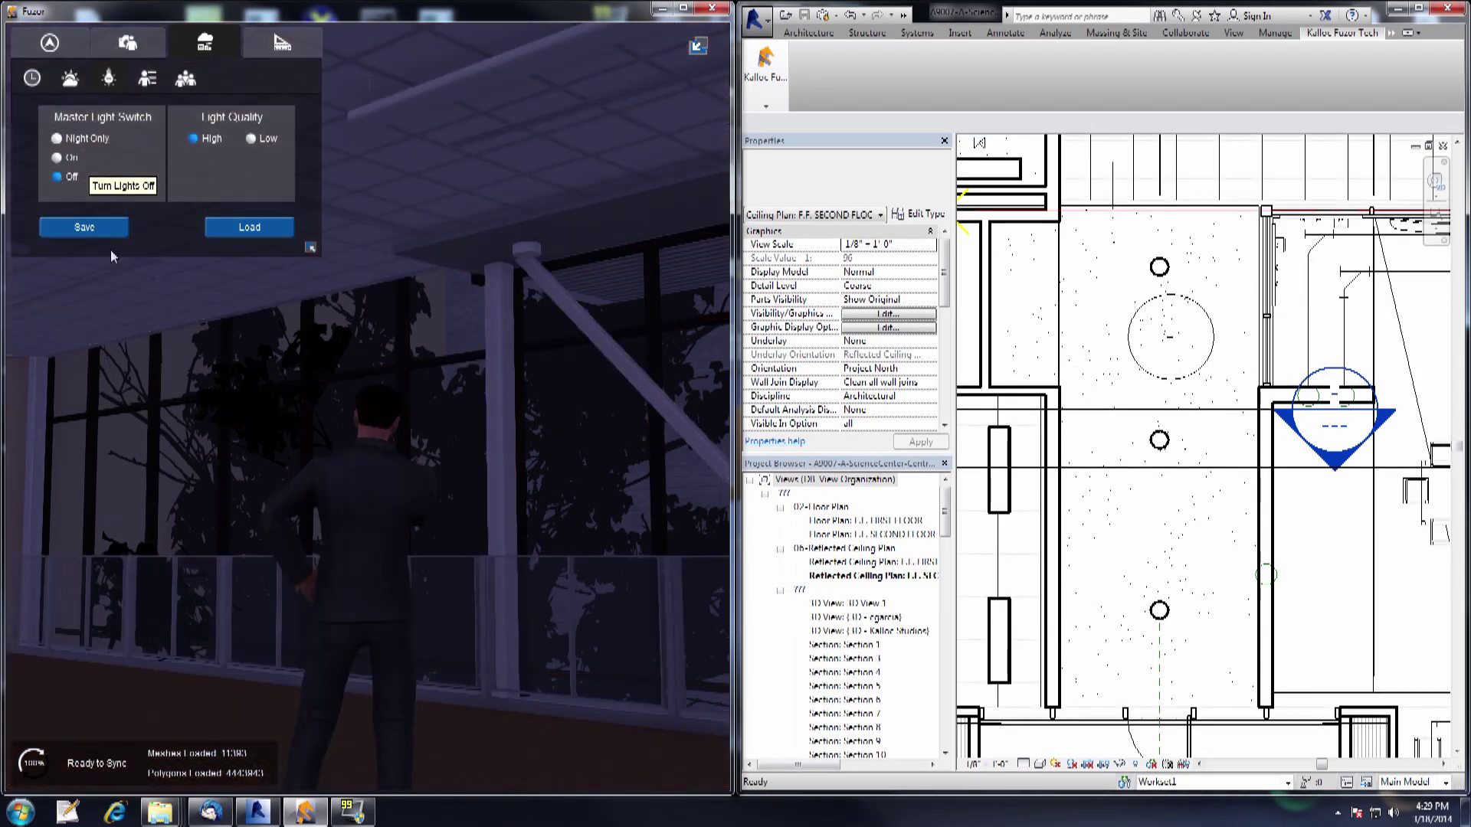
{"action": "left_click", "coordinate": [56, 158]}
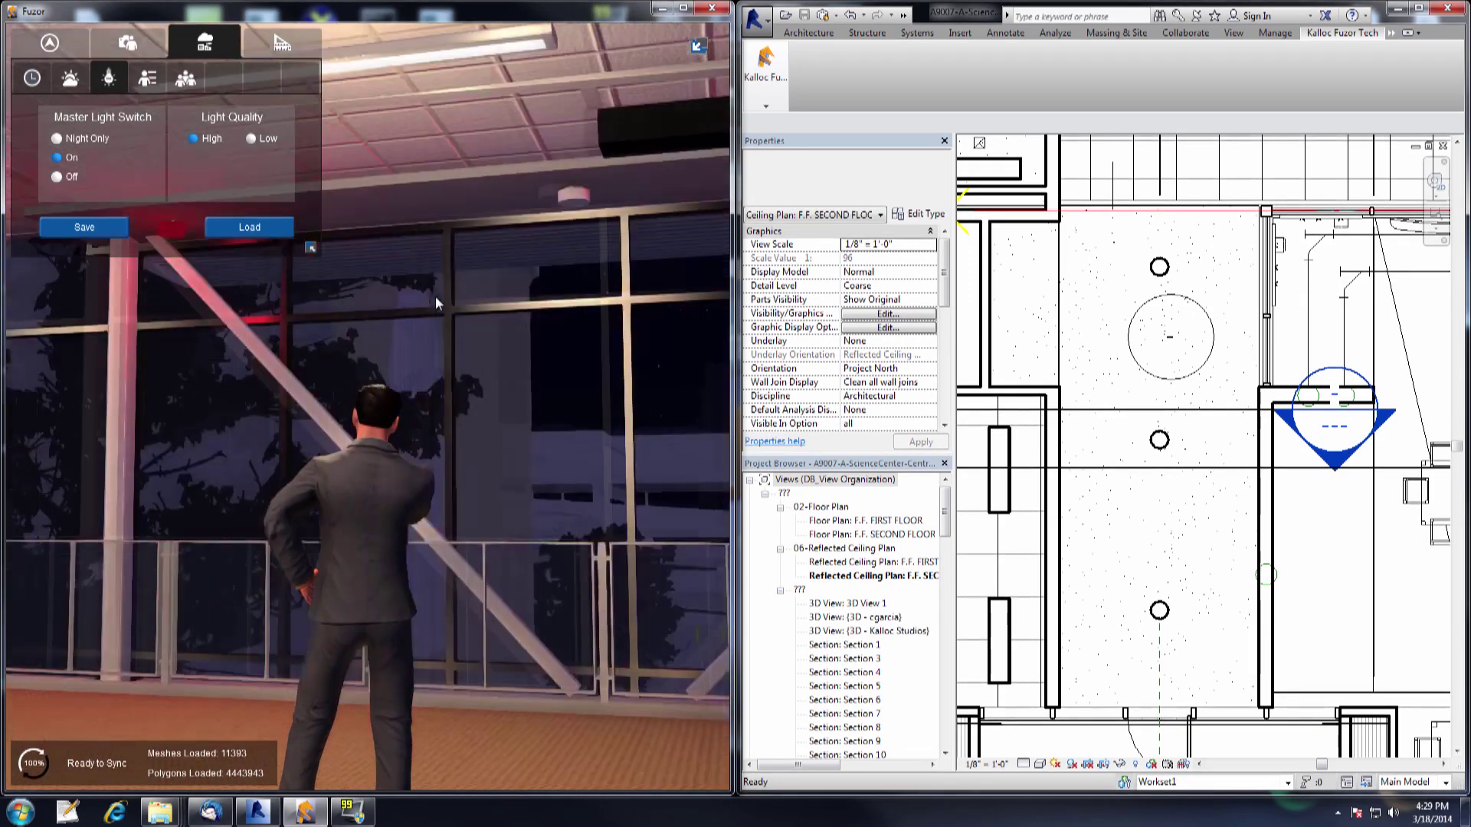
Switch on the round ceiling light beside the black duct and set the Master Light Switch to Night Only
{"action": "left_click", "coordinate": [558, 190]}
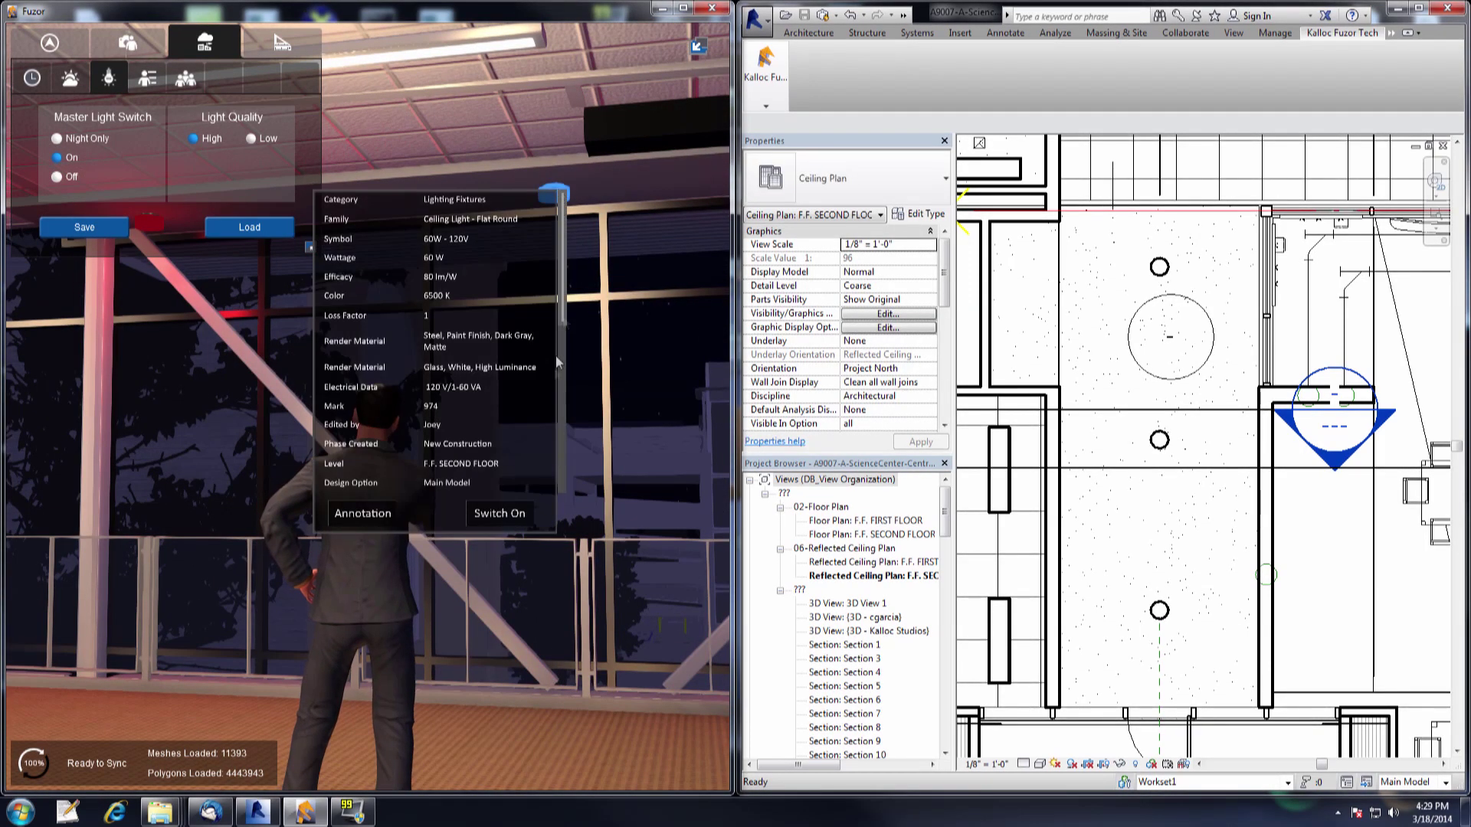
{"action": "left_click", "coordinate": [499, 513]}
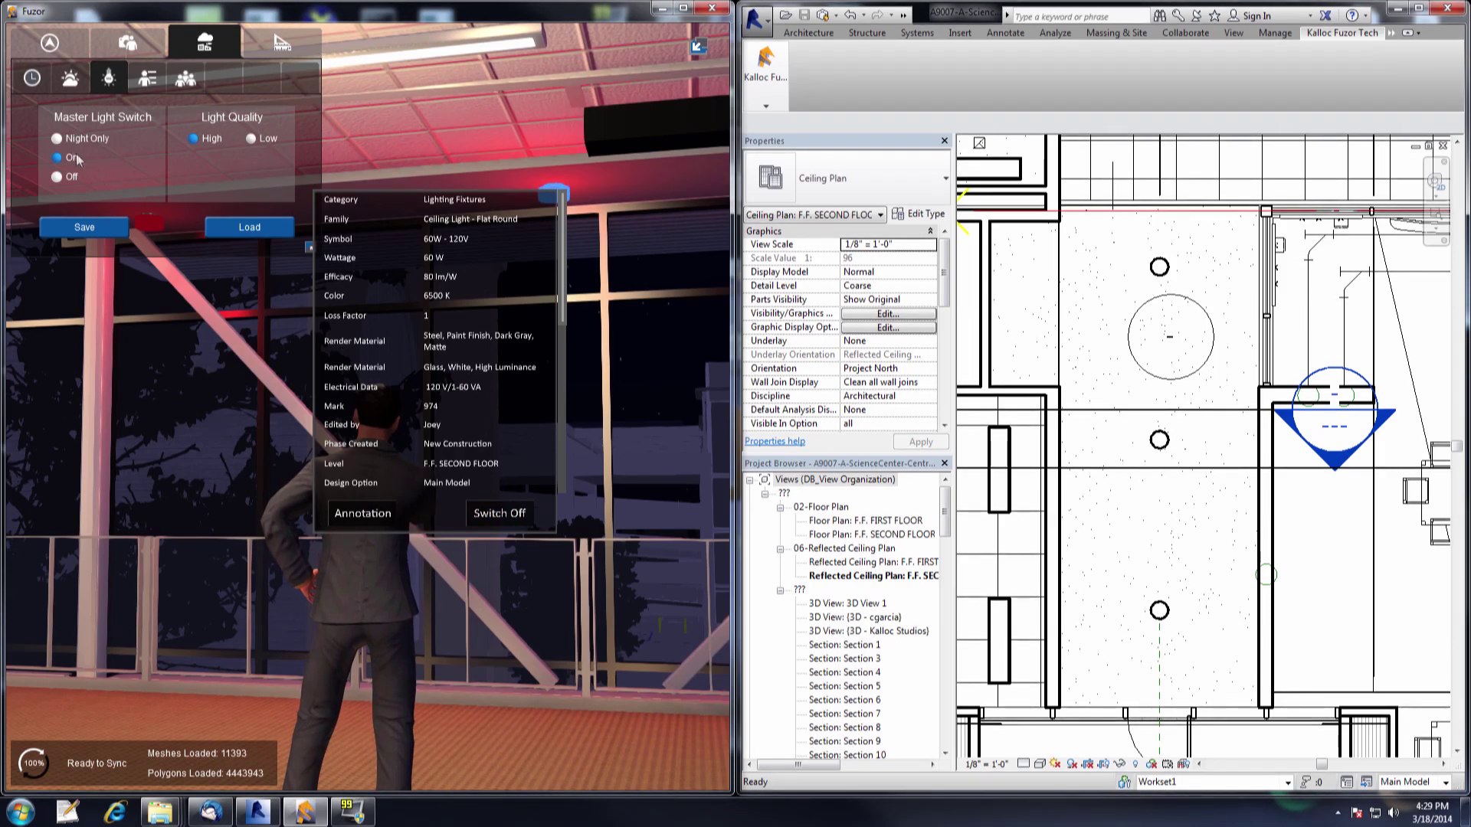
{"action": "left_click", "coordinate": [138, 222]}
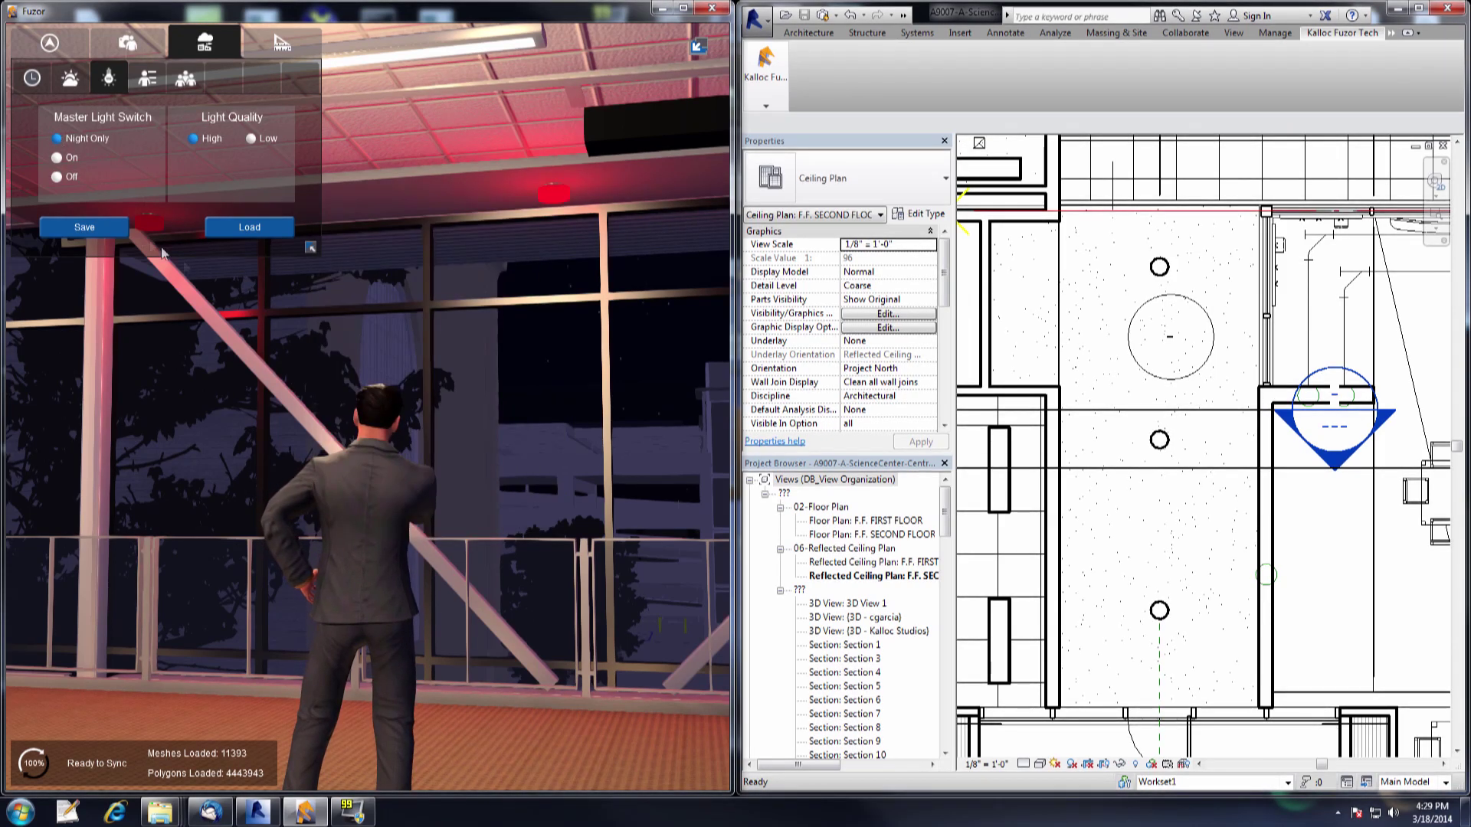
{"action": "right_click_drag", "start_coordinate": [392, 328], "coordinate": [394, 328]}
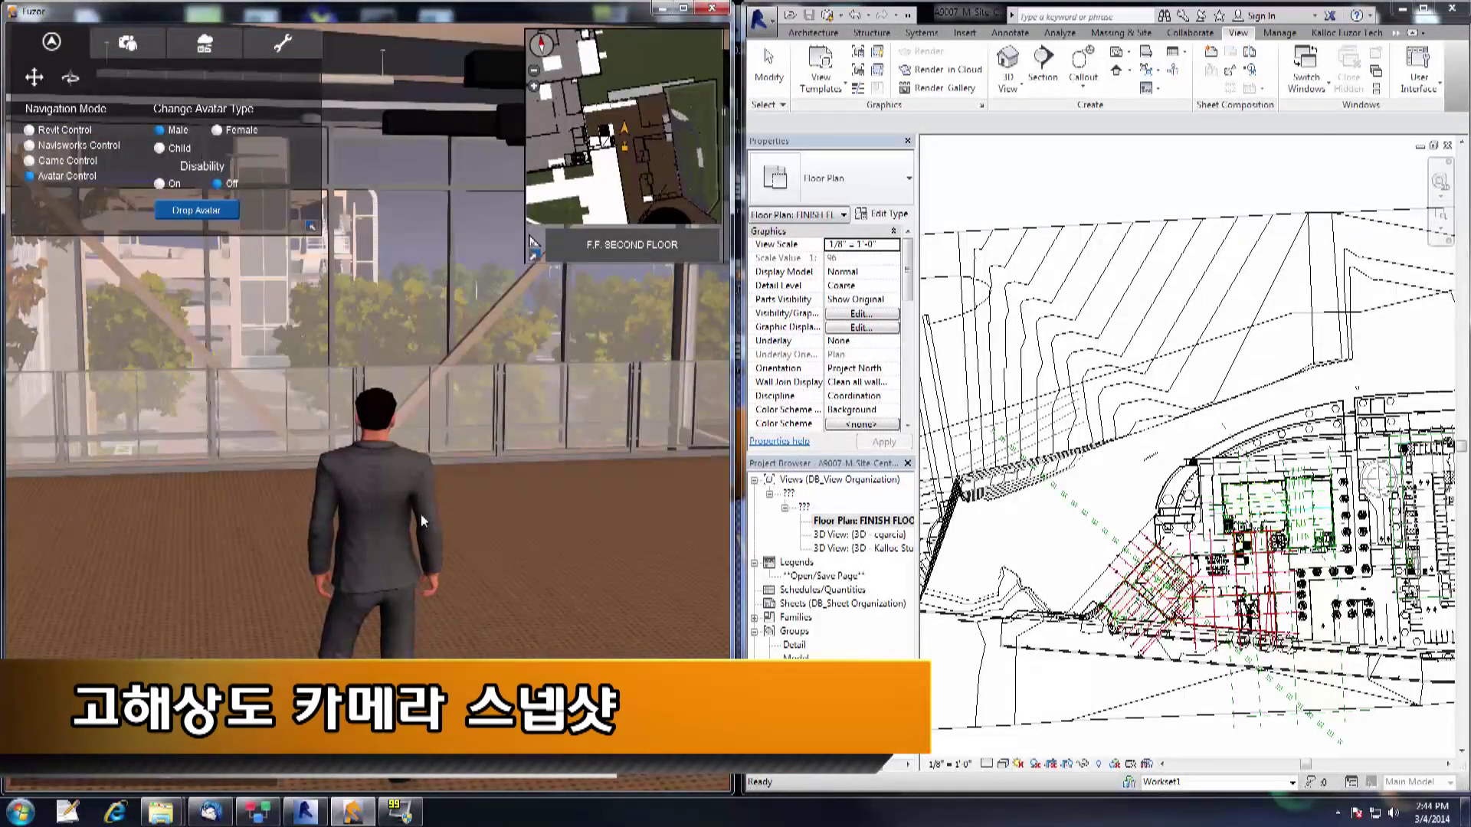
Relocate the avatar from the second floor interior to the lawn outside using the minimap, facing the glazed building with the dome
{"action": "key", "text": "d"}
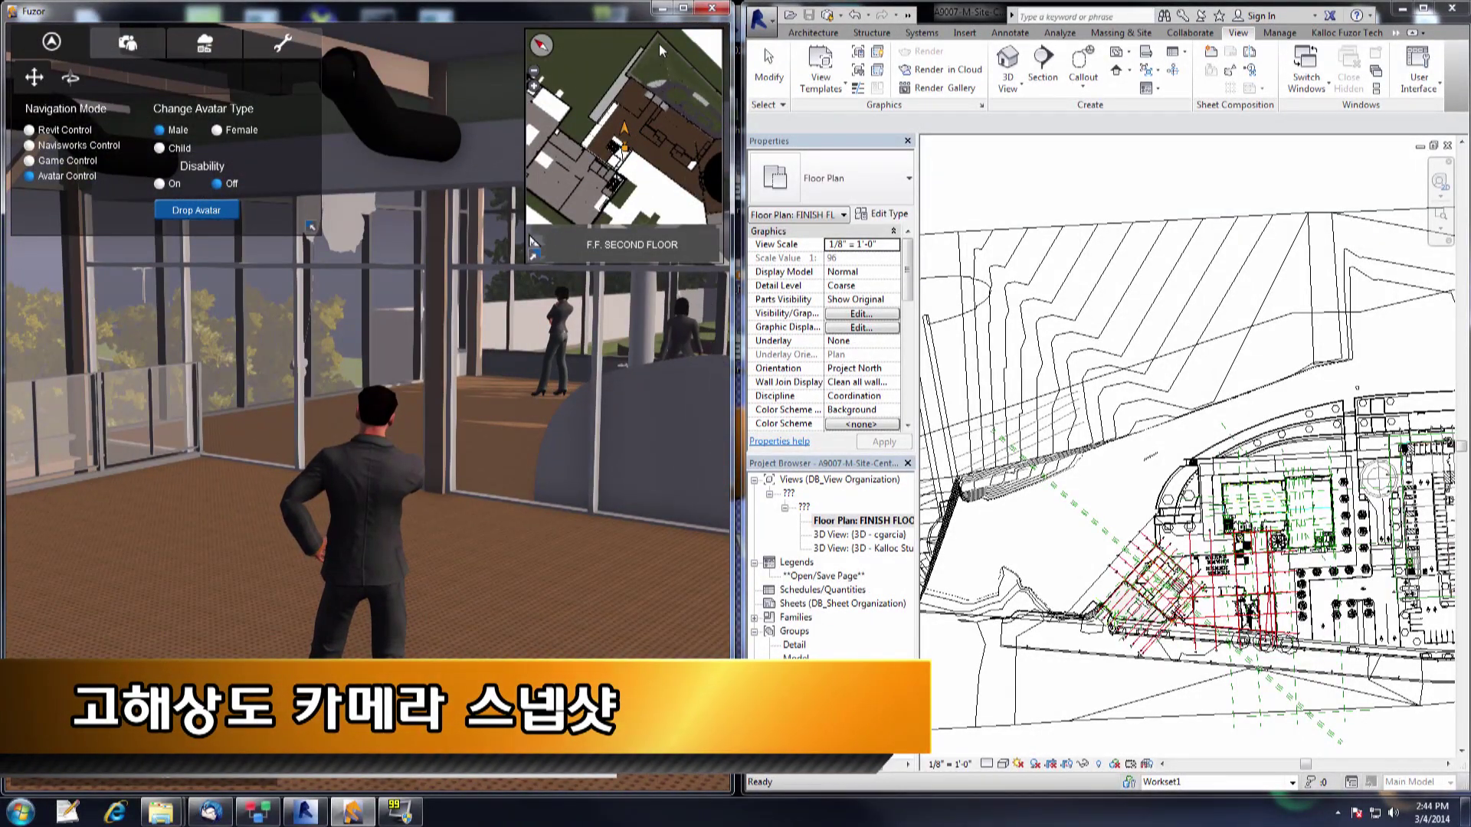
{"action": "left_click", "coordinate": [659, 43]}
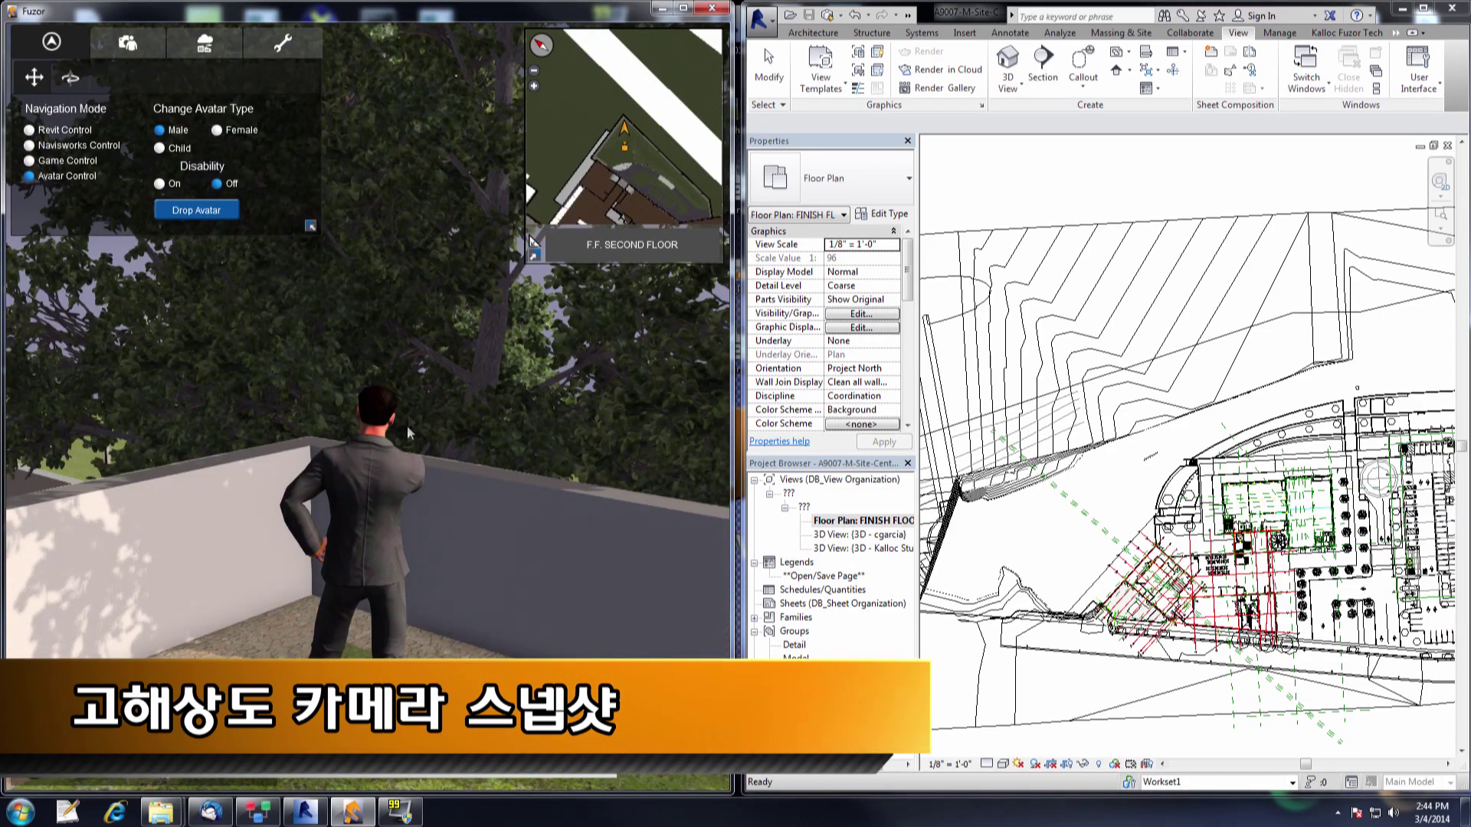
{"action": "key", "text": "d"}
{"action": "key", "text": "a"}
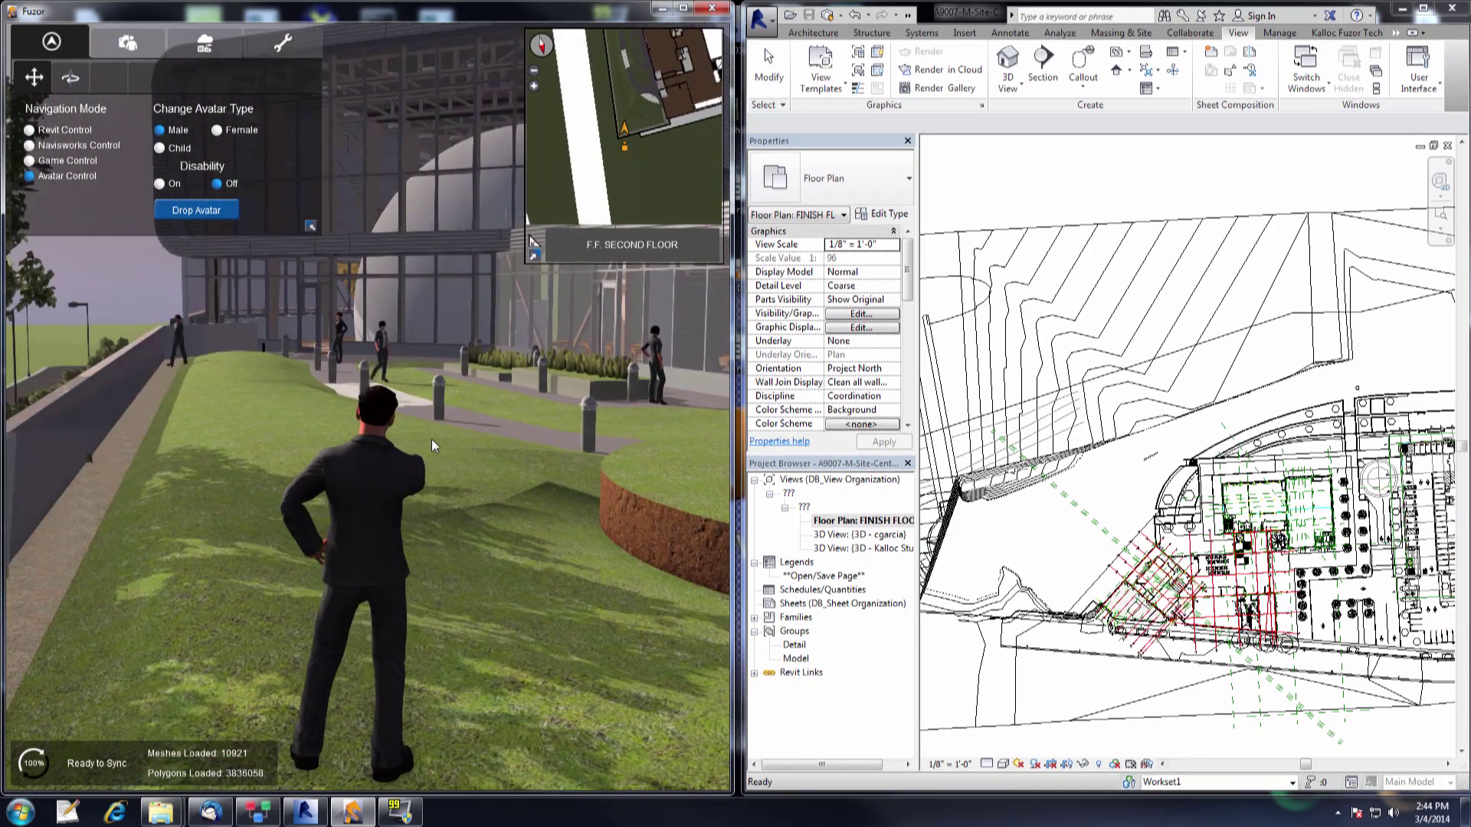
Change to a first-person view on the lawn and collapse the navigation settings and the minimap
{"action": "scroll", "coordinate": [432, 446], "scroll_direction": "up", "scroll_amount": 5}
{"action": "key", "text": "s"}
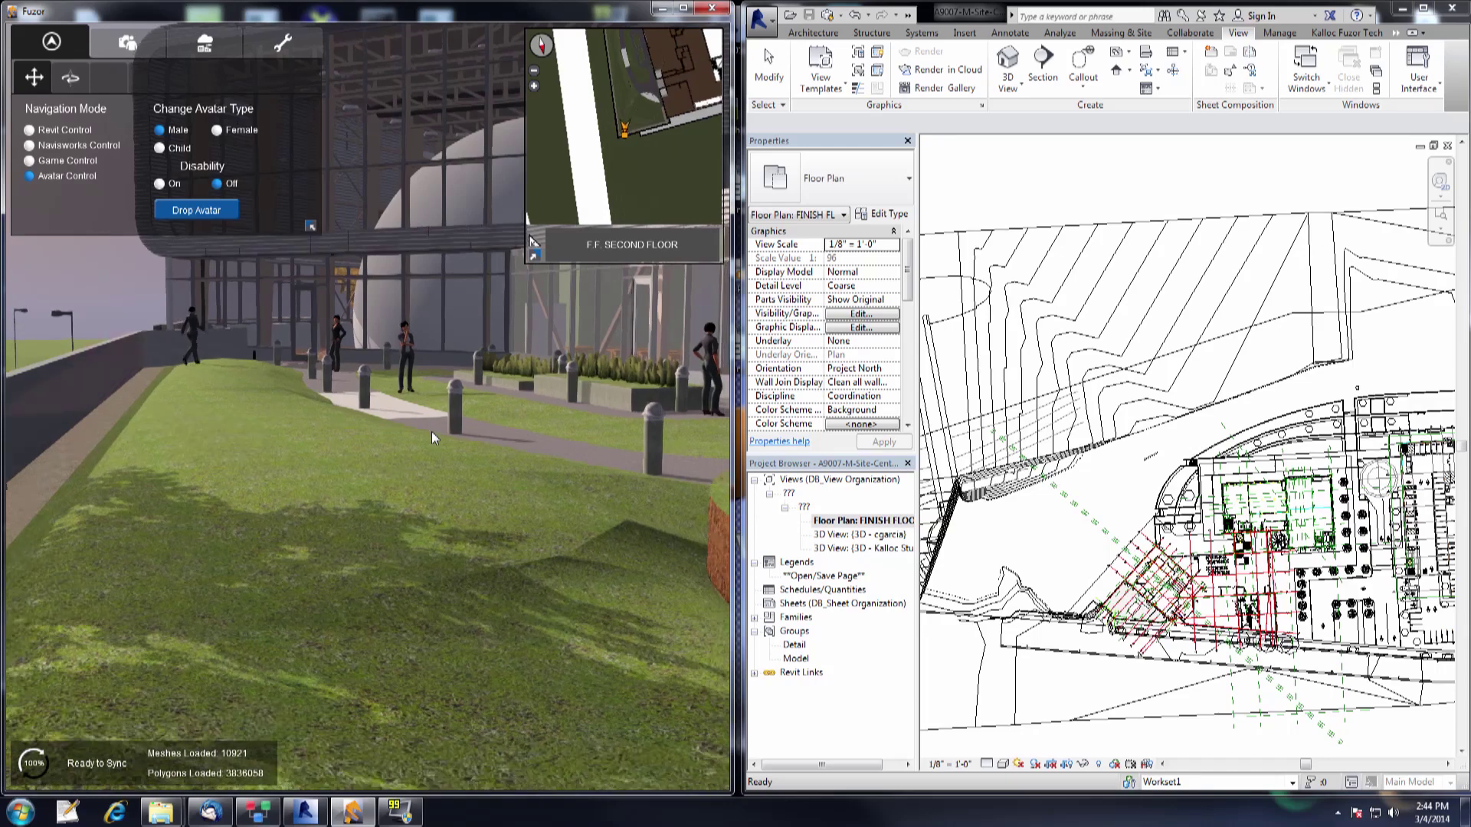
{"action": "right_click_drag", "start_coordinate": [432, 431], "coordinate": [316, 222]}
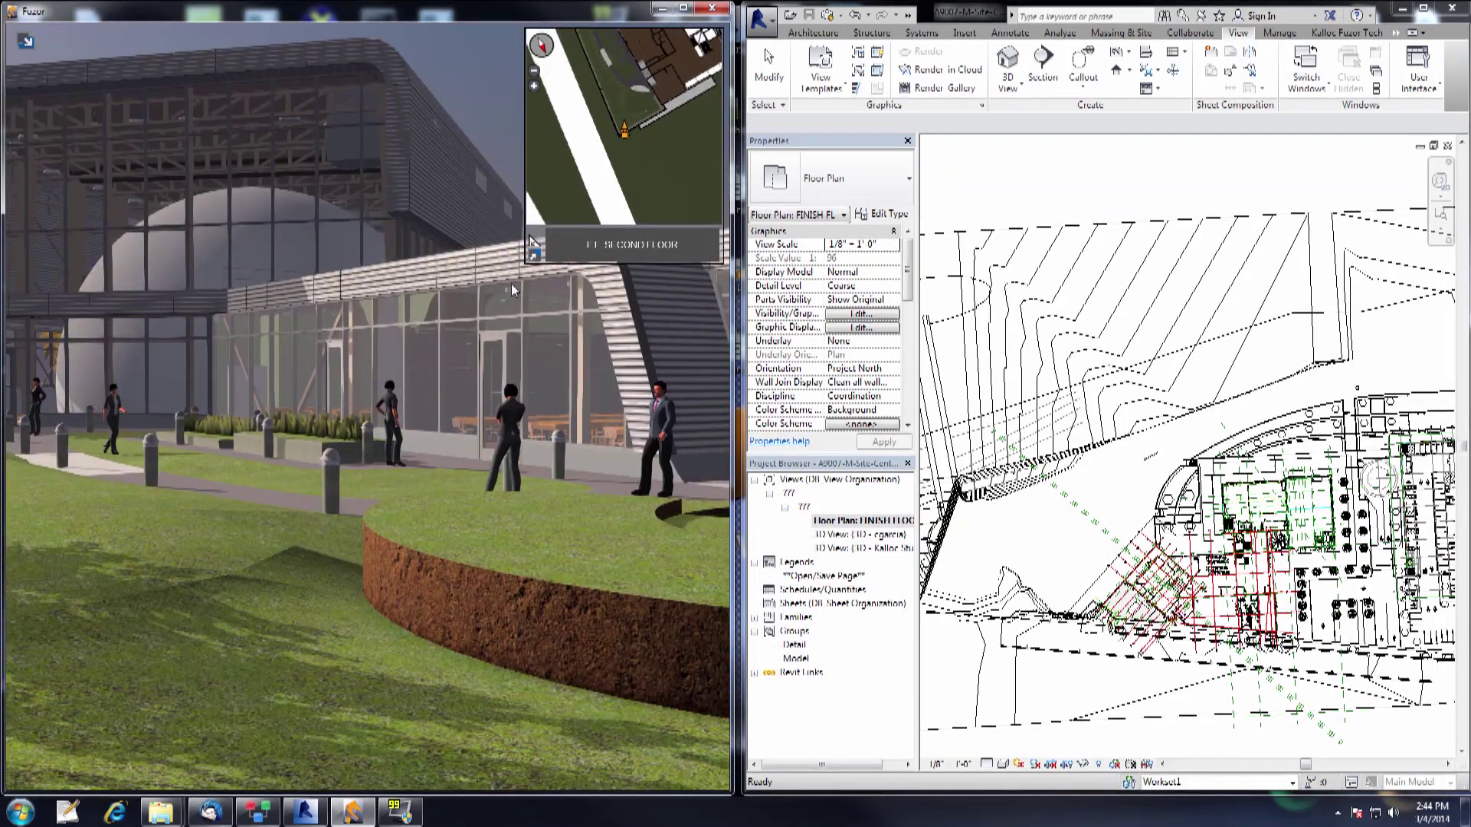
{"action": "left_click", "coordinate": [534, 253]}
{"action": "right_click_drag", "start_coordinate": [452, 342], "coordinate": [452, 342]}
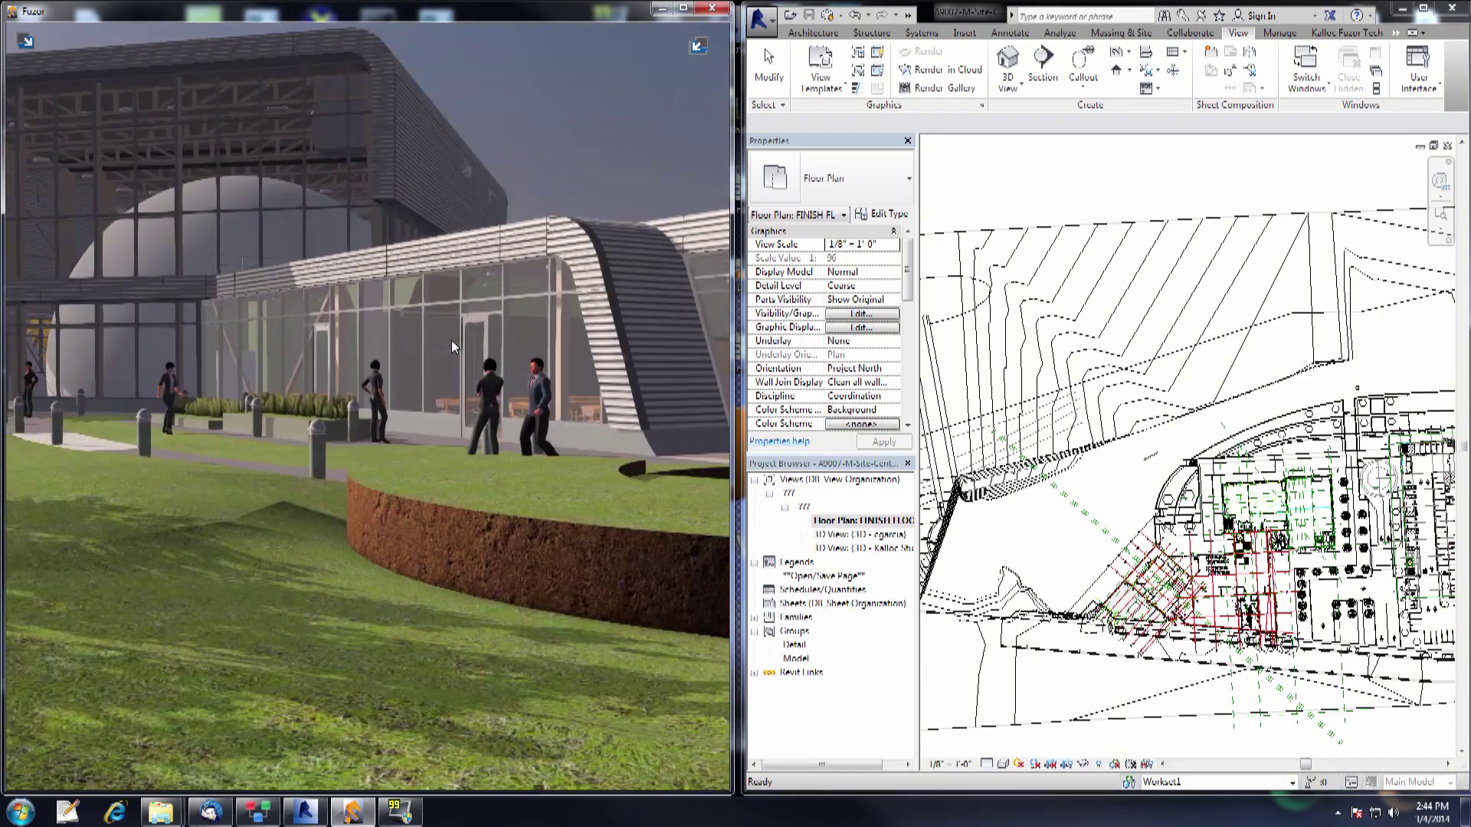
Frame the full glazed facade with the dome, the low wing and the lawn as the camera view
{"action": "key", "text": "a"}
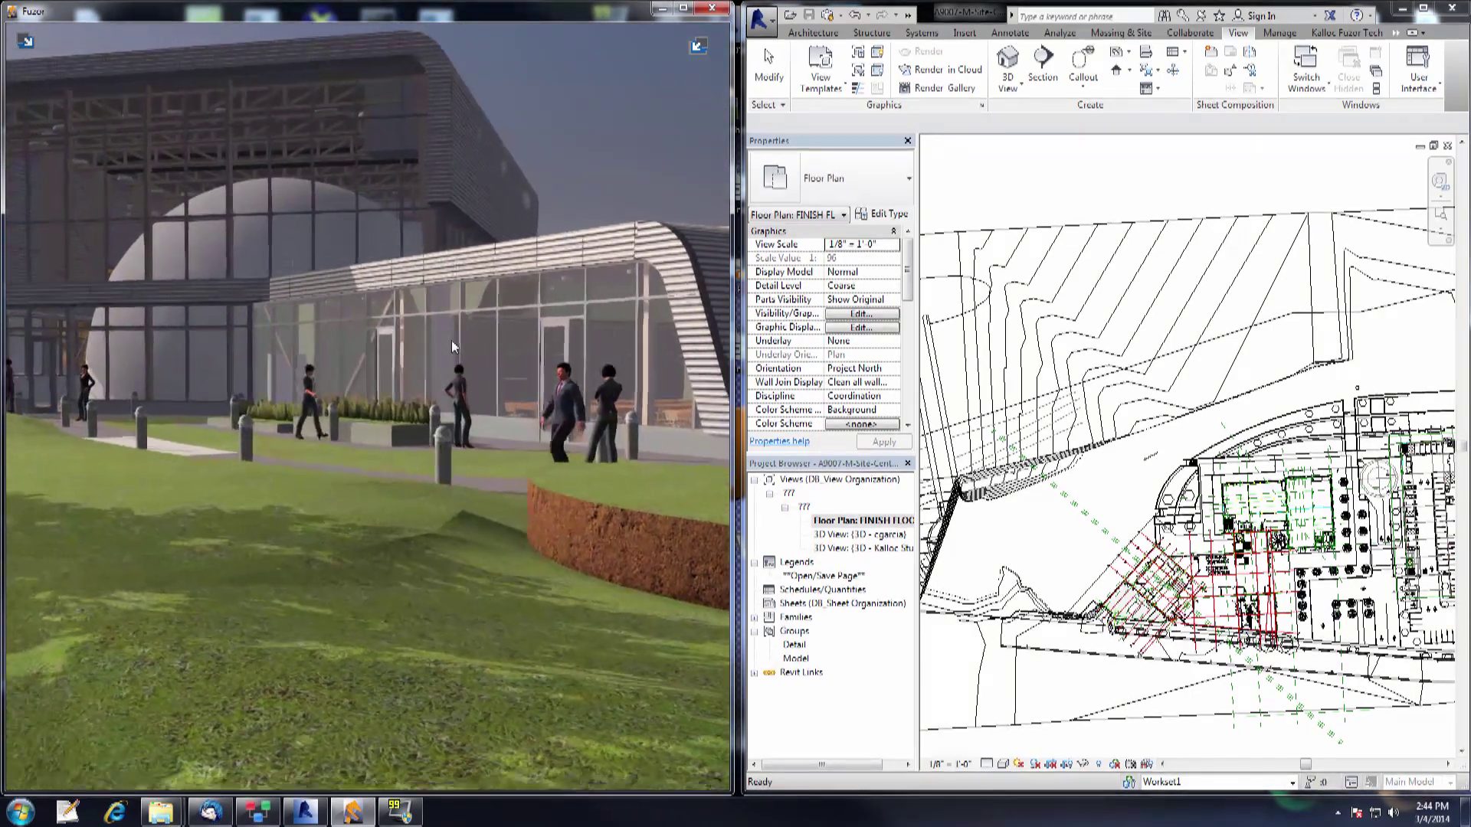
{"action": "key", "text": "s"}
{"action": "right_click_drag", "start_coordinate": [452, 340], "coordinate": [448, 337]}
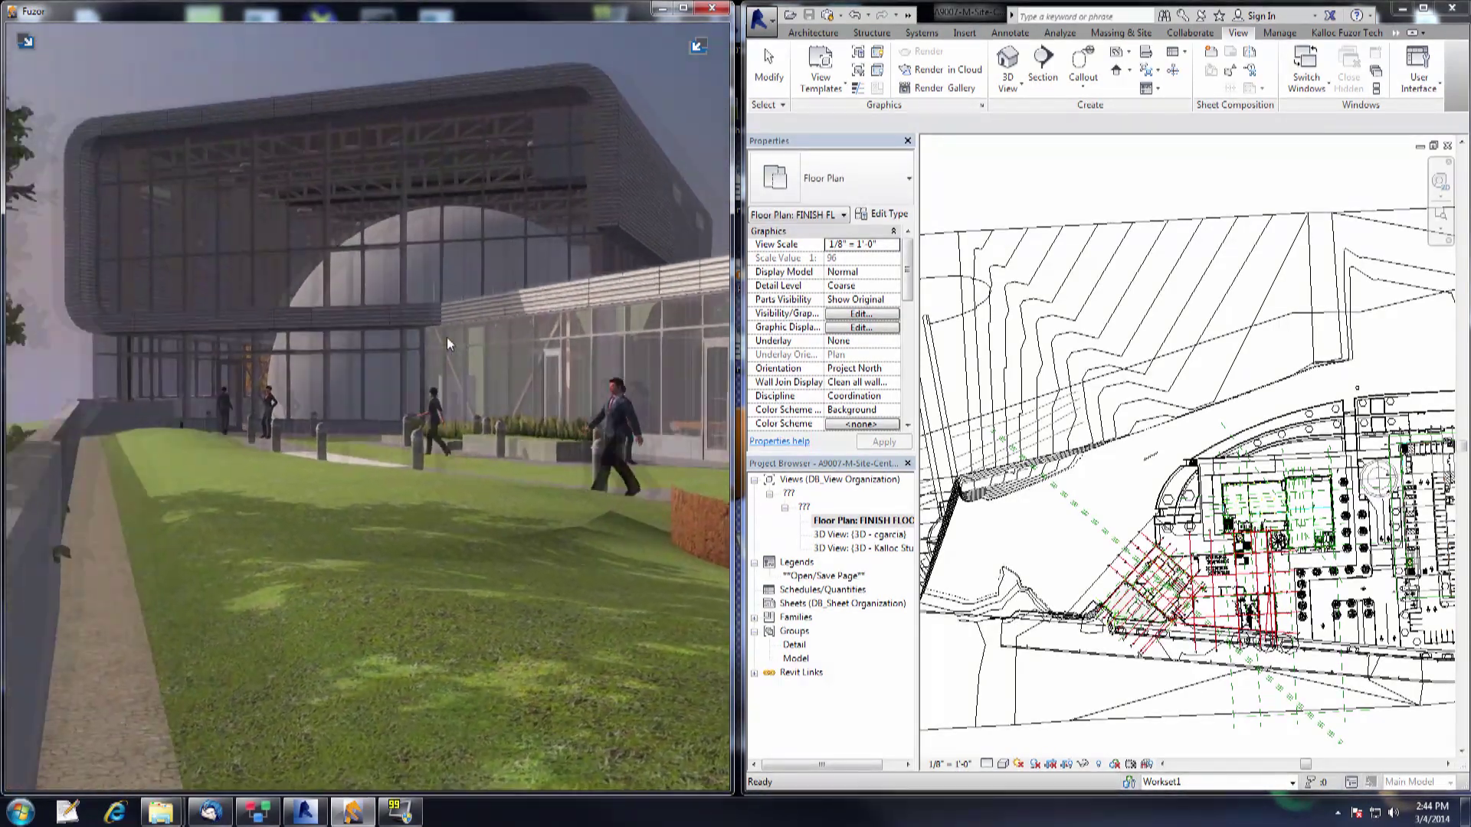
{"action": "key", "text": "d"}
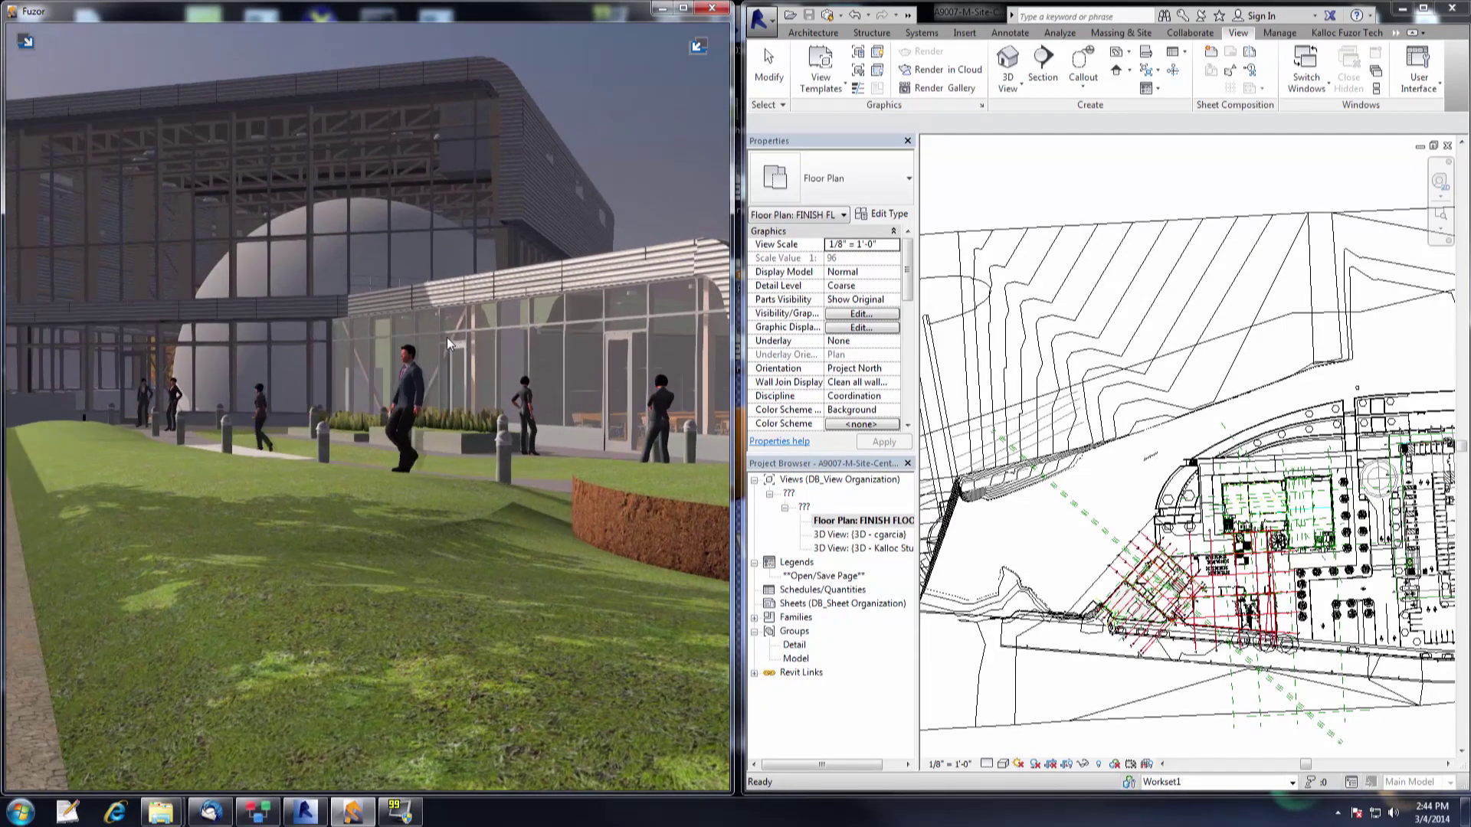
{"action": "key", "text": "a"}
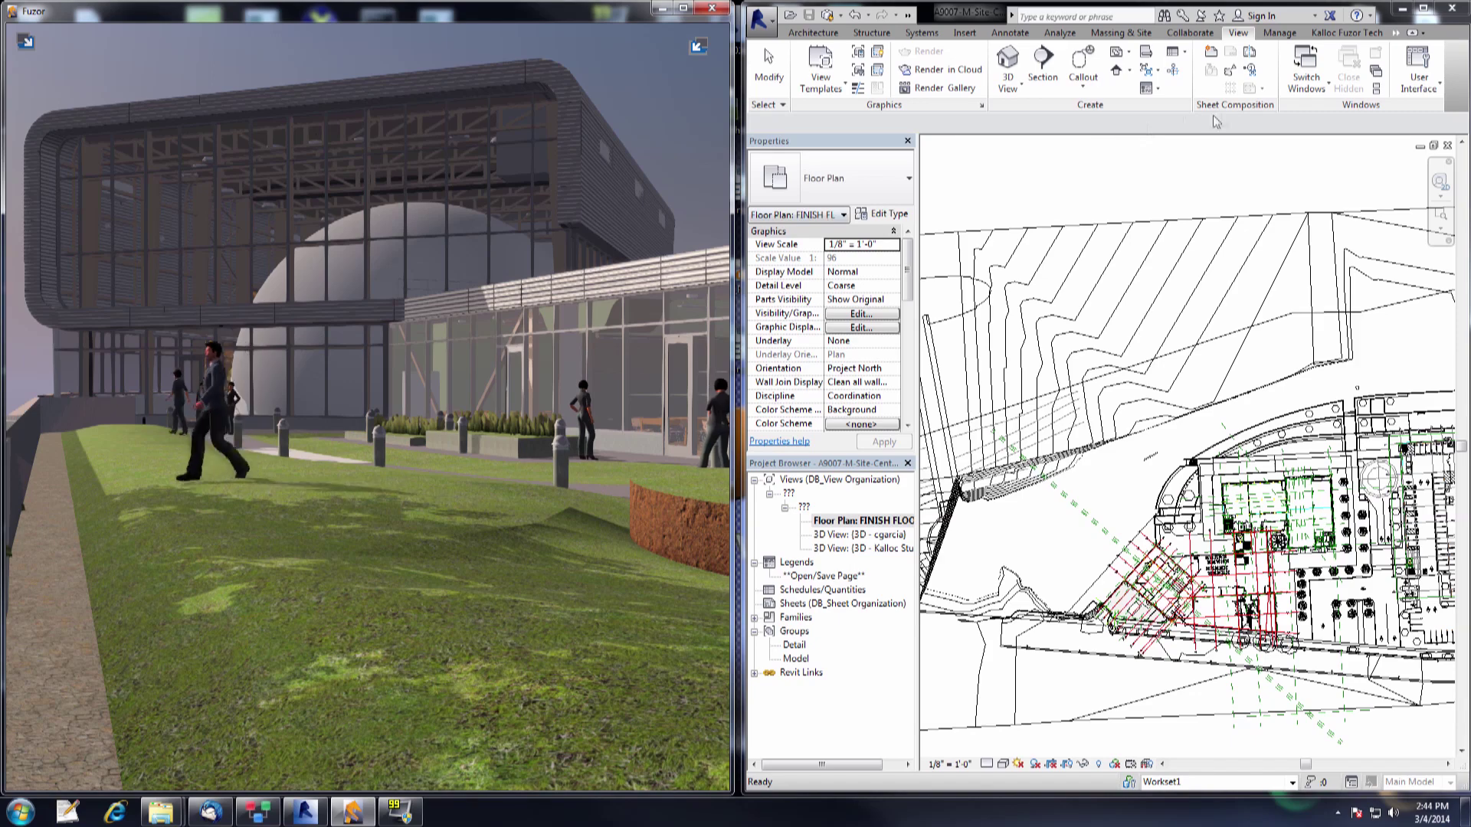
Switch to Revit and capture the current Fuzor camera as a 3D view with Camera Snapshot
{"action": "left_click", "coordinate": [1347, 33]}
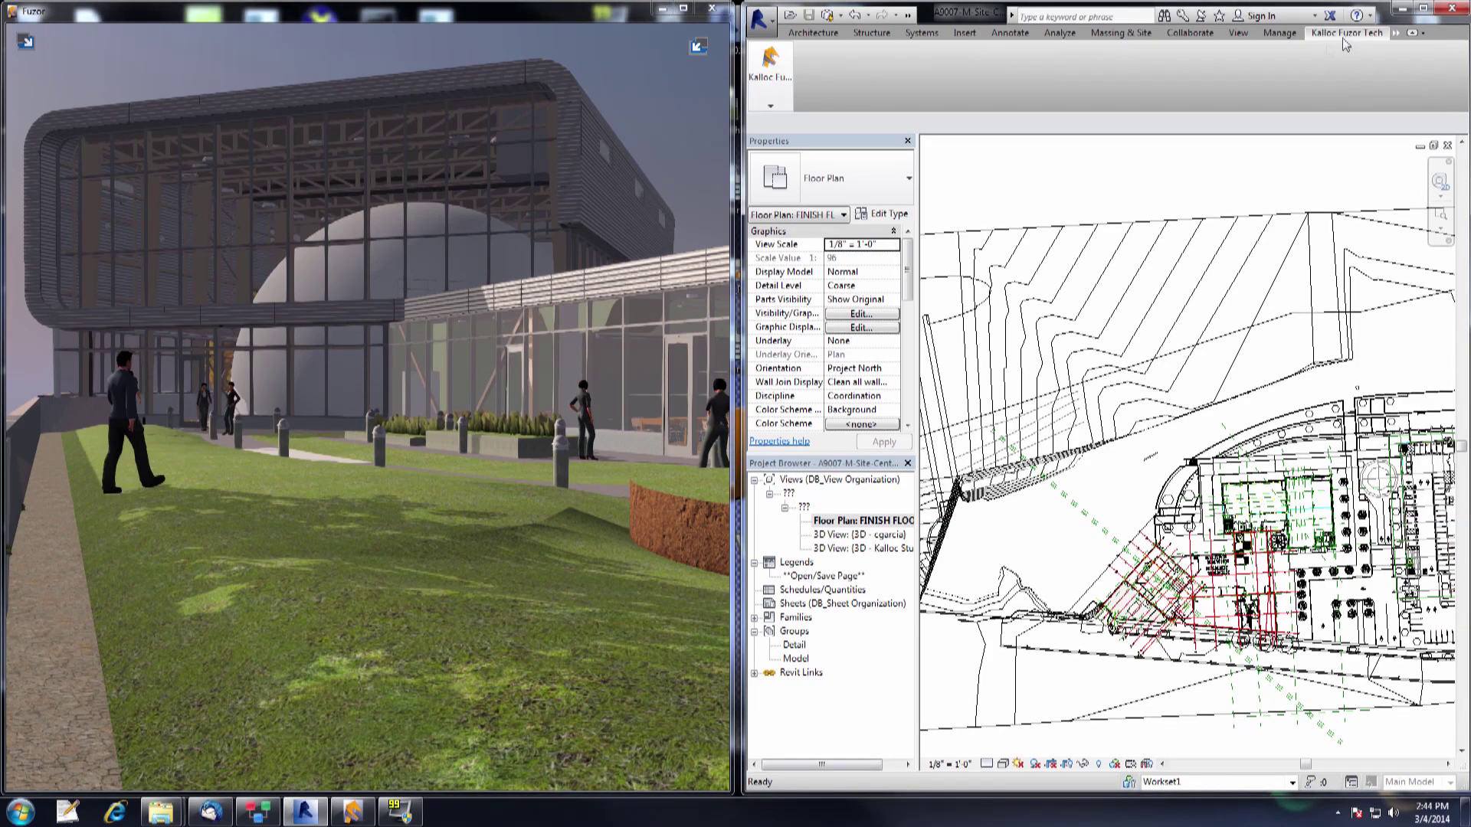
{"action": "left_click", "coordinate": [780, 108]}
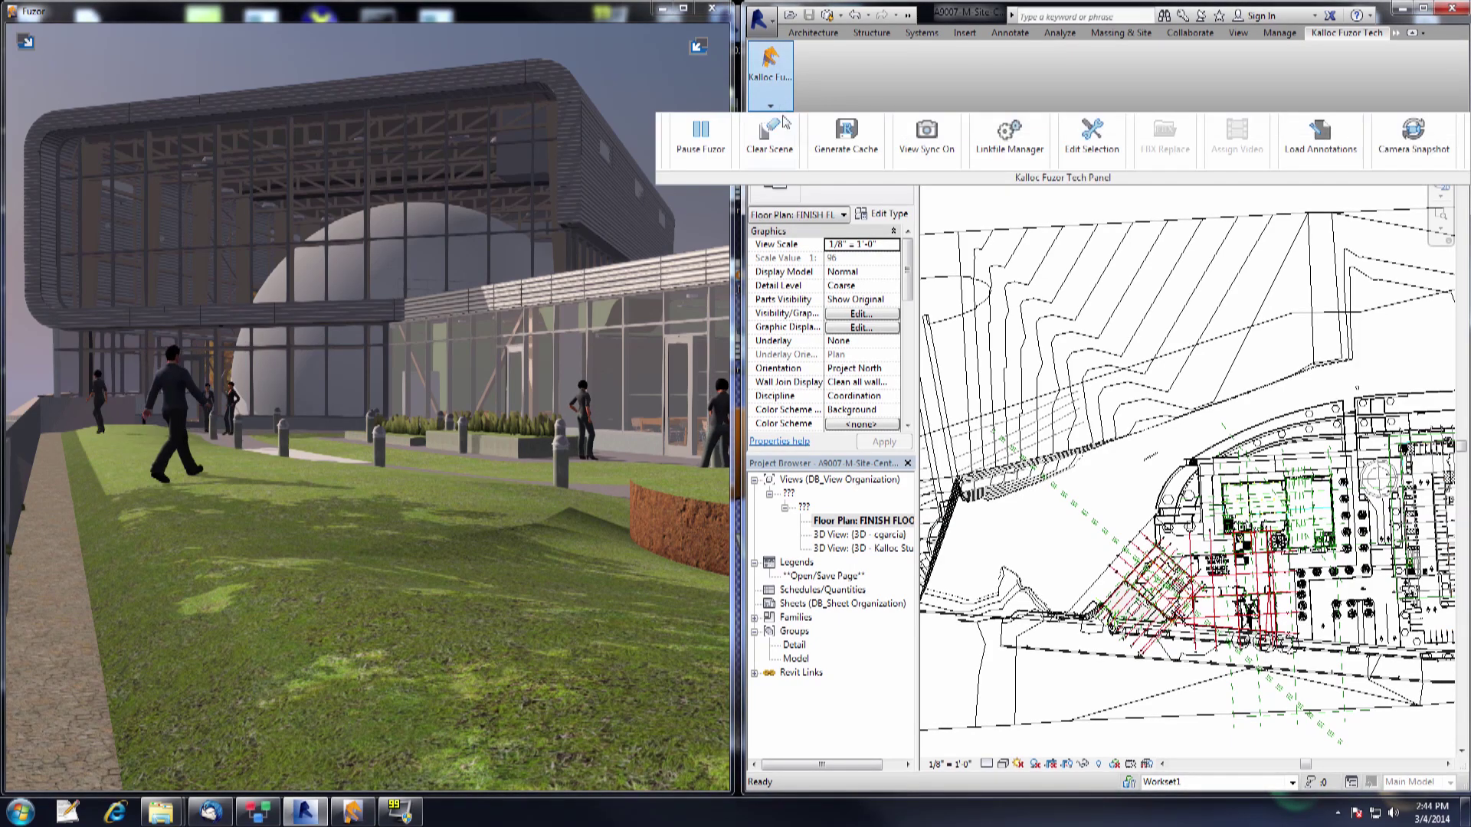
{"action": "left_click", "coordinate": [1423, 141]}
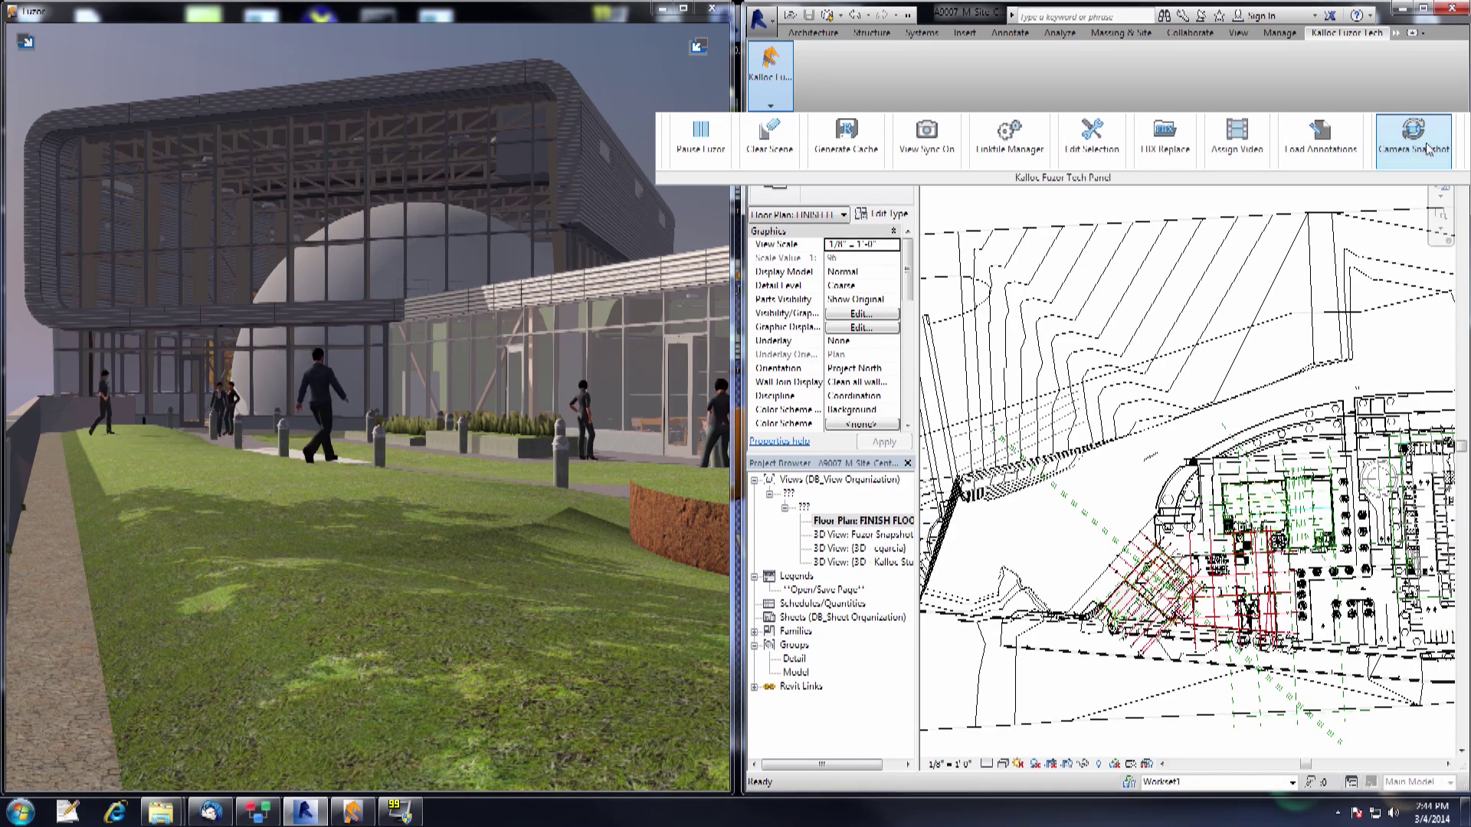
{"action": "left_click", "coordinate": [1407, 150]}
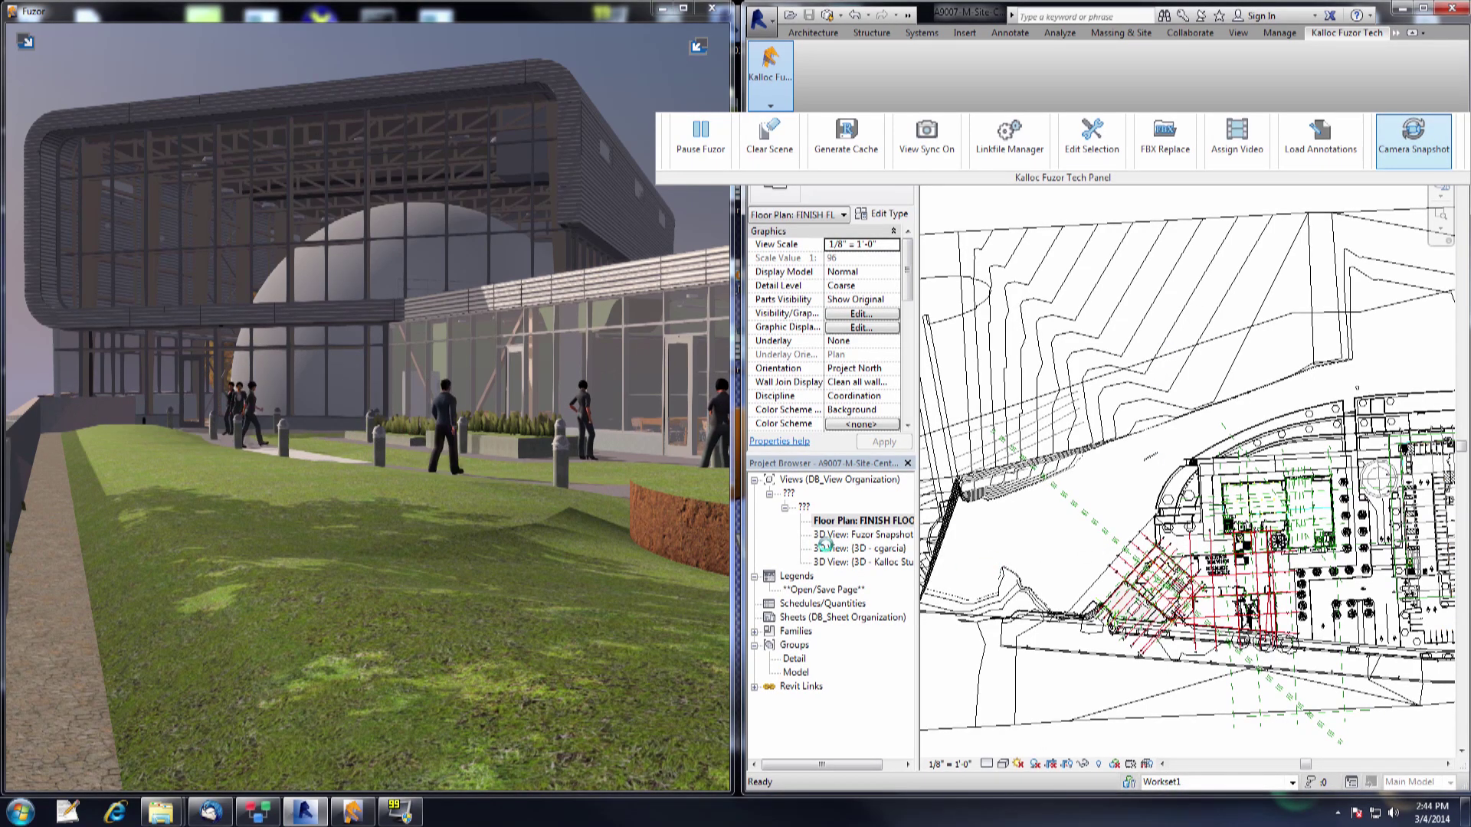
Open the new Fuzor Snapshot 3D view in Revit and bring up the view commands
{"action": "left_click", "coordinate": [894, 535]}
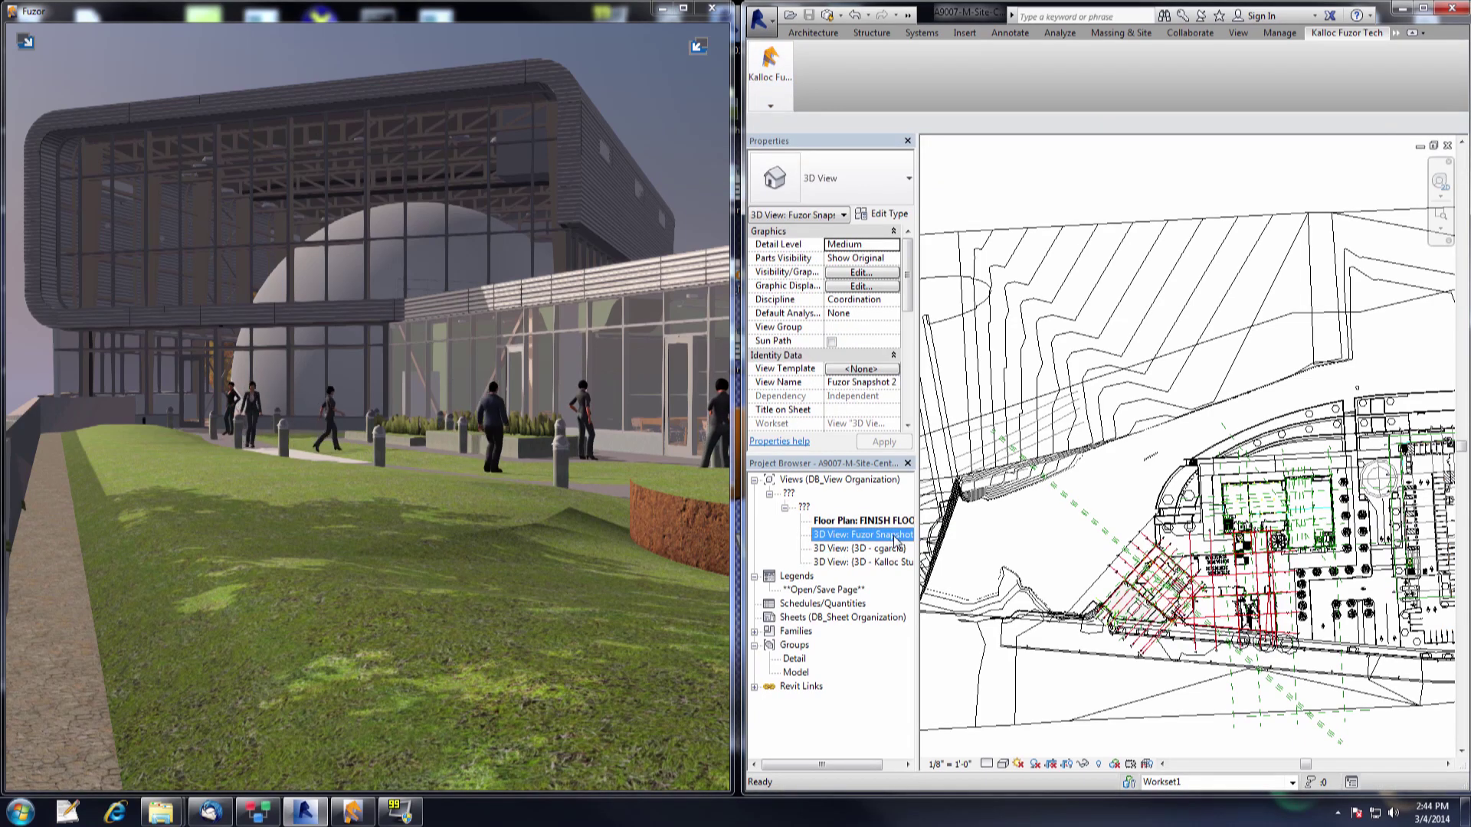
{"action": "double_click", "coordinate": [893, 535]}
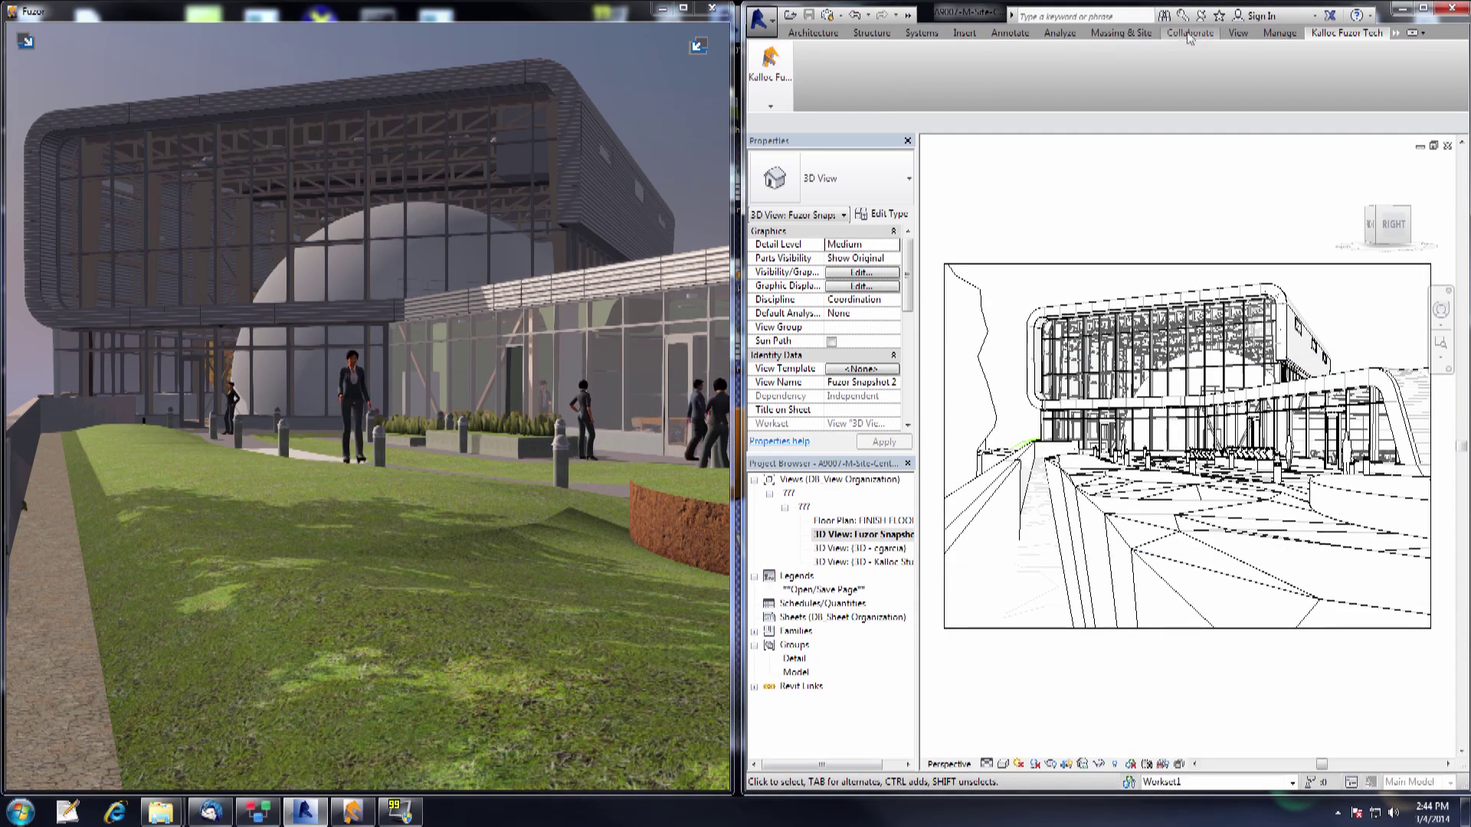
{"action": "left_click", "coordinate": [1238, 33]}
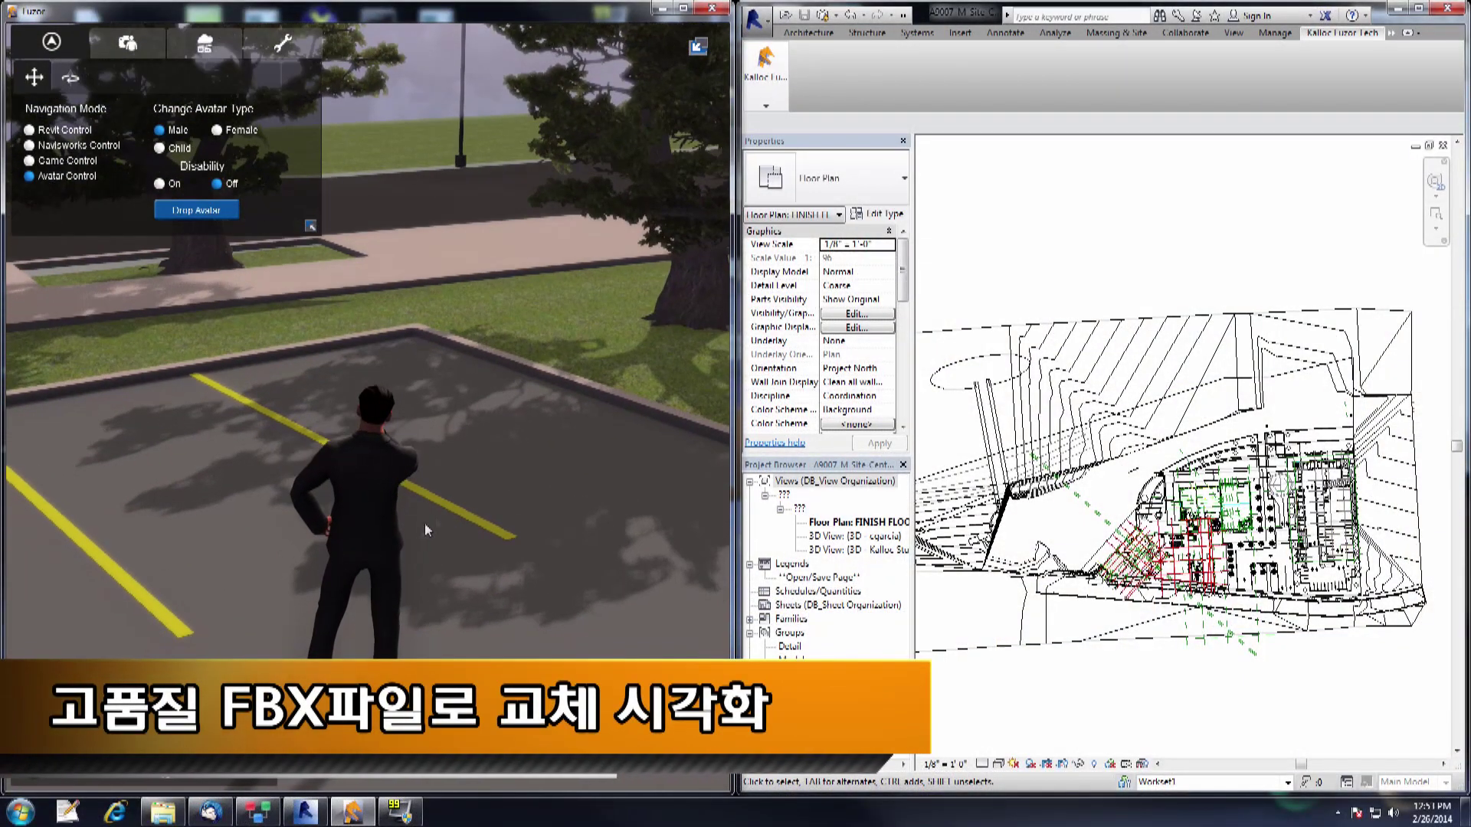
Select the parking stripe in front of the avatar in Fuzor and locate it in the Revit floor plan with Edit Selection
{"action": "left_click", "coordinate": [503, 535]}
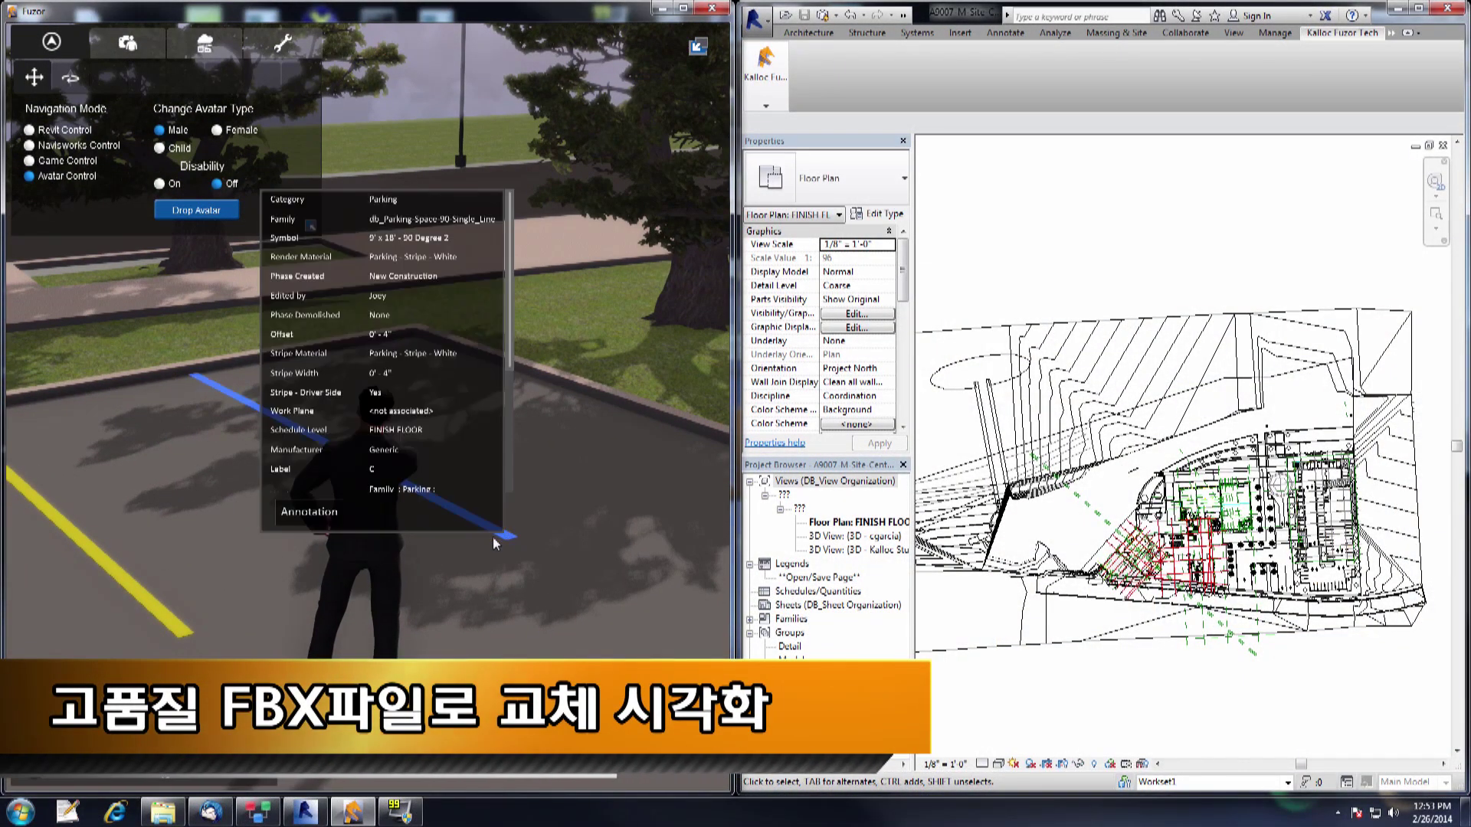
{"action": "left_click", "coordinate": [767, 106]}
{"action": "left_click", "coordinate": [1091, 135]}
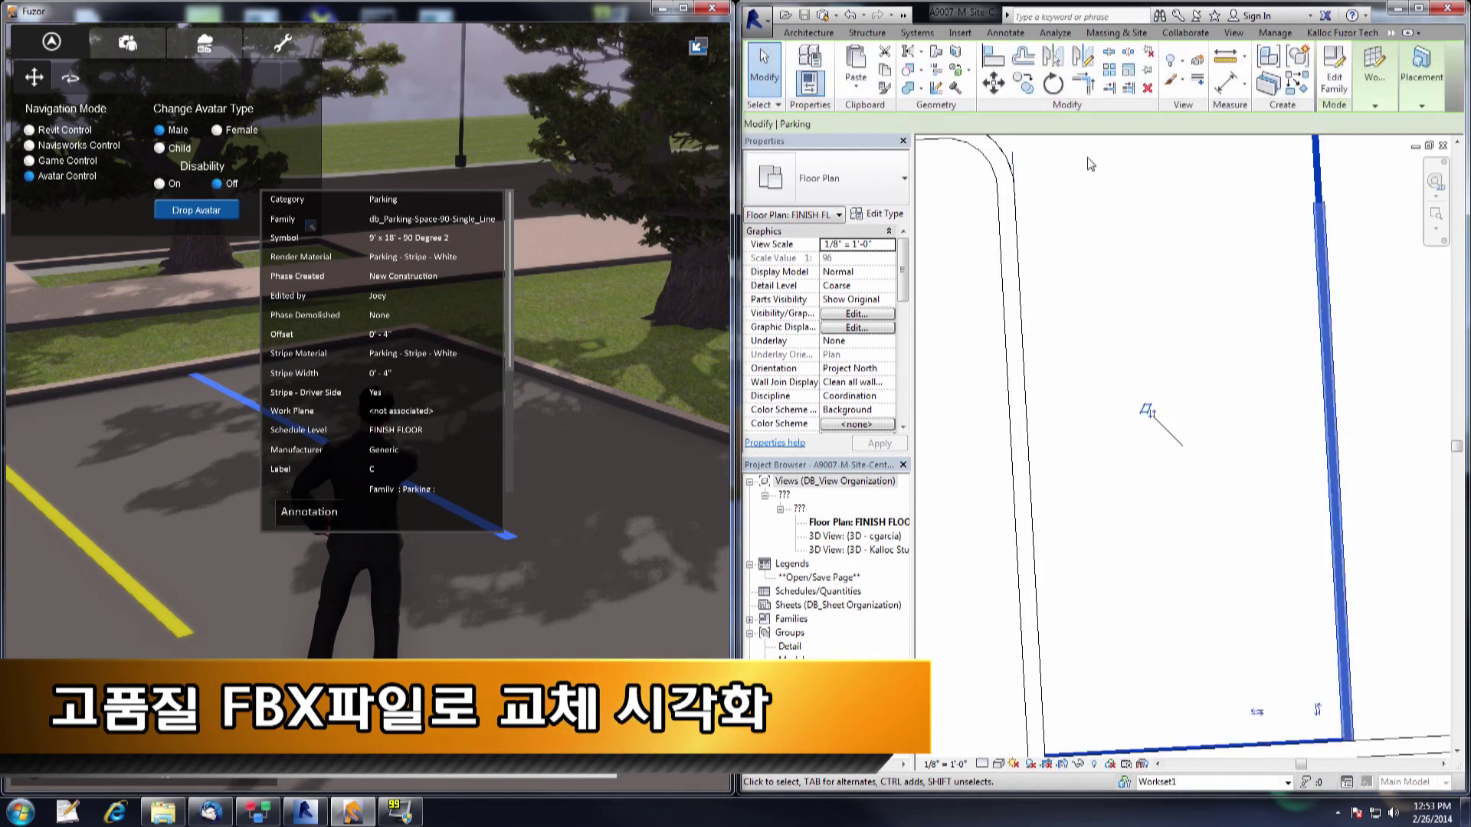
{"action": "scroll", "coordinate": [1172, 442], "scroll_direction": "down", "scroll_amount": 5}
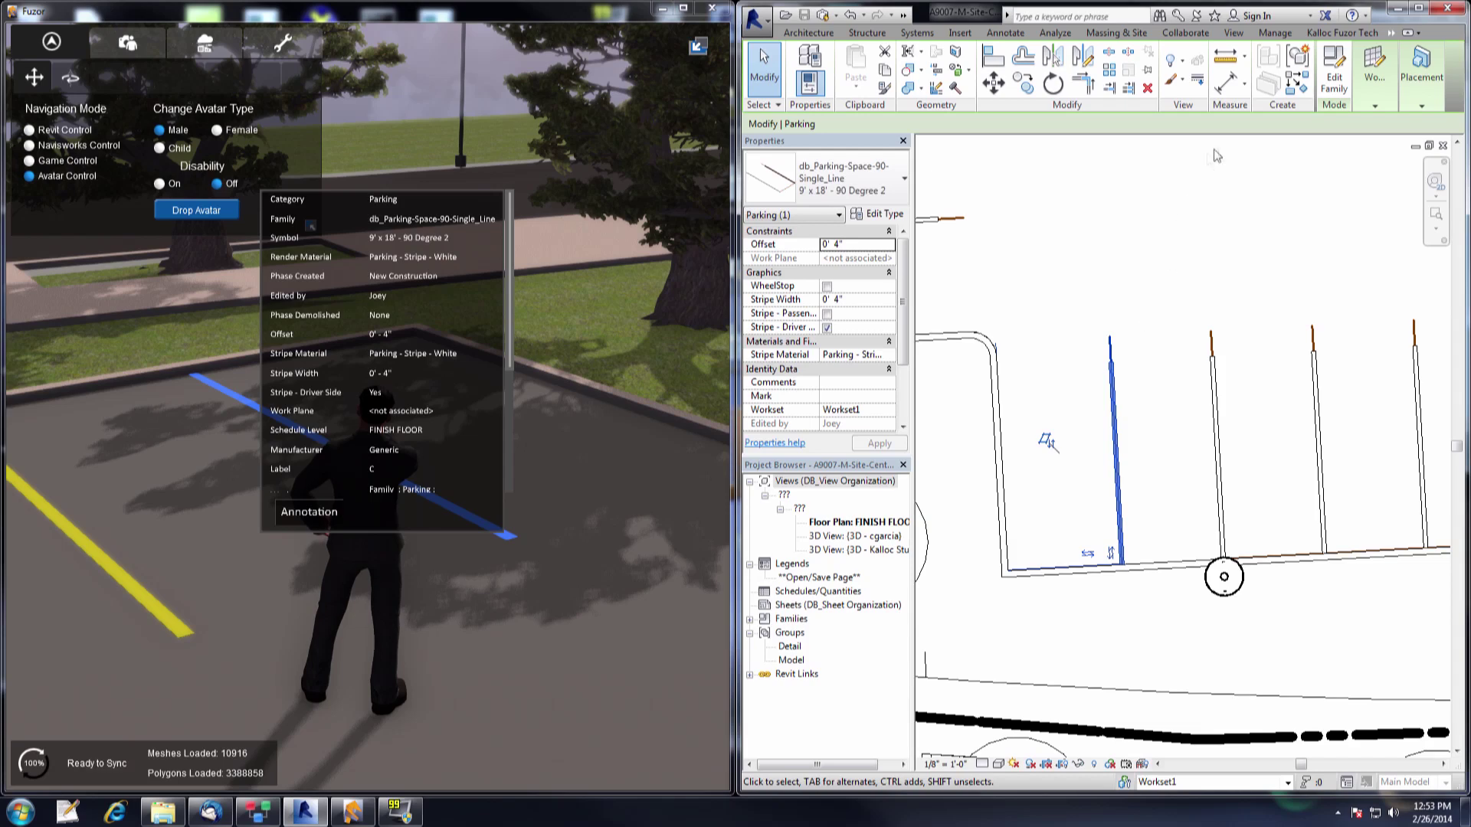
Place RPC Beetle cars in the first and third parking spaces from the curved curb, and turn the Fuzor avatar to face them
{"action": "left_click", "coordinate": [810, 34]}
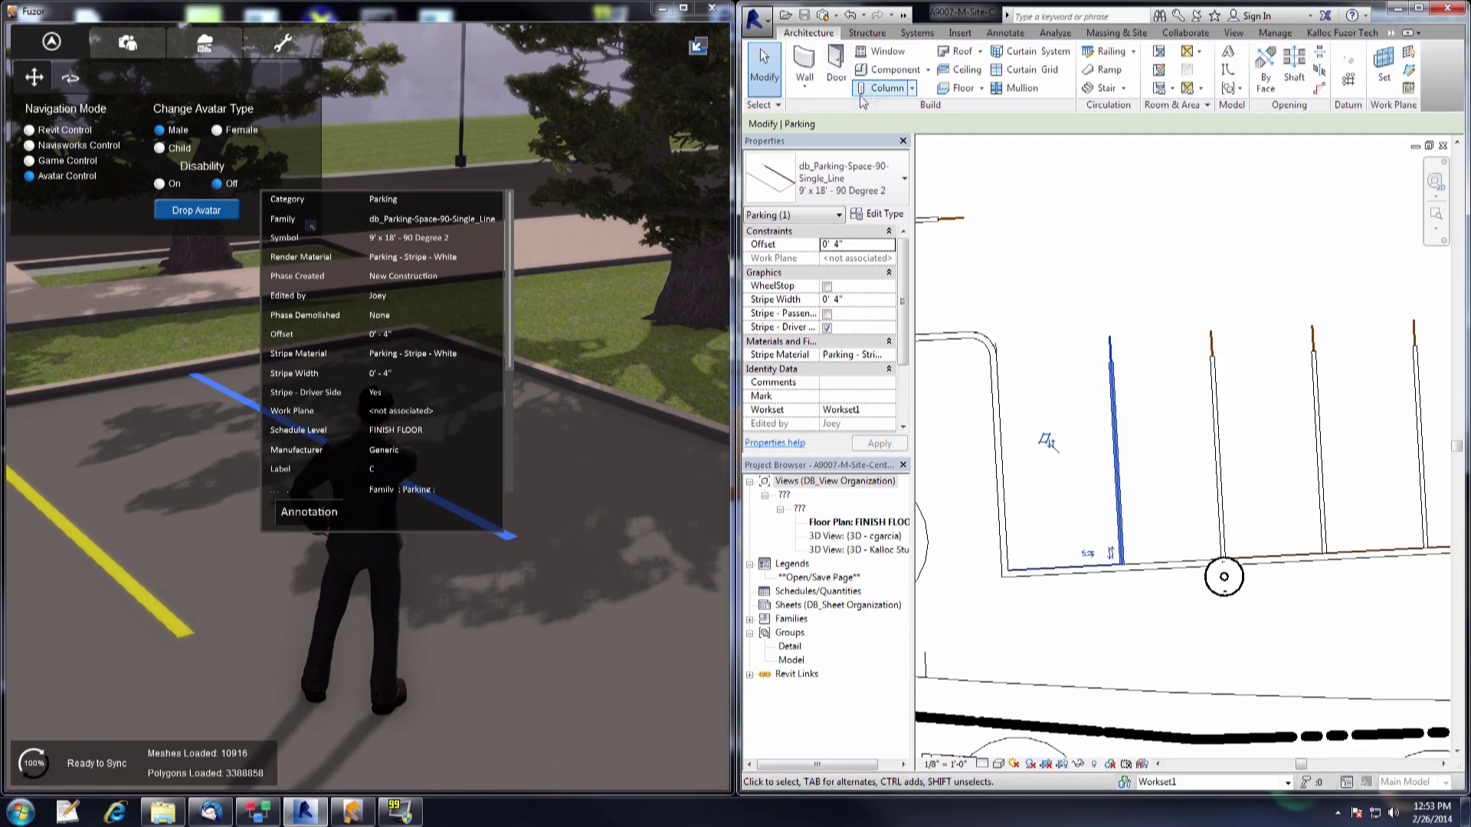
{"action": "left_click", "coordinate": [927, 70]}
{"action": "left_click", "coordinate": [931, 94]}
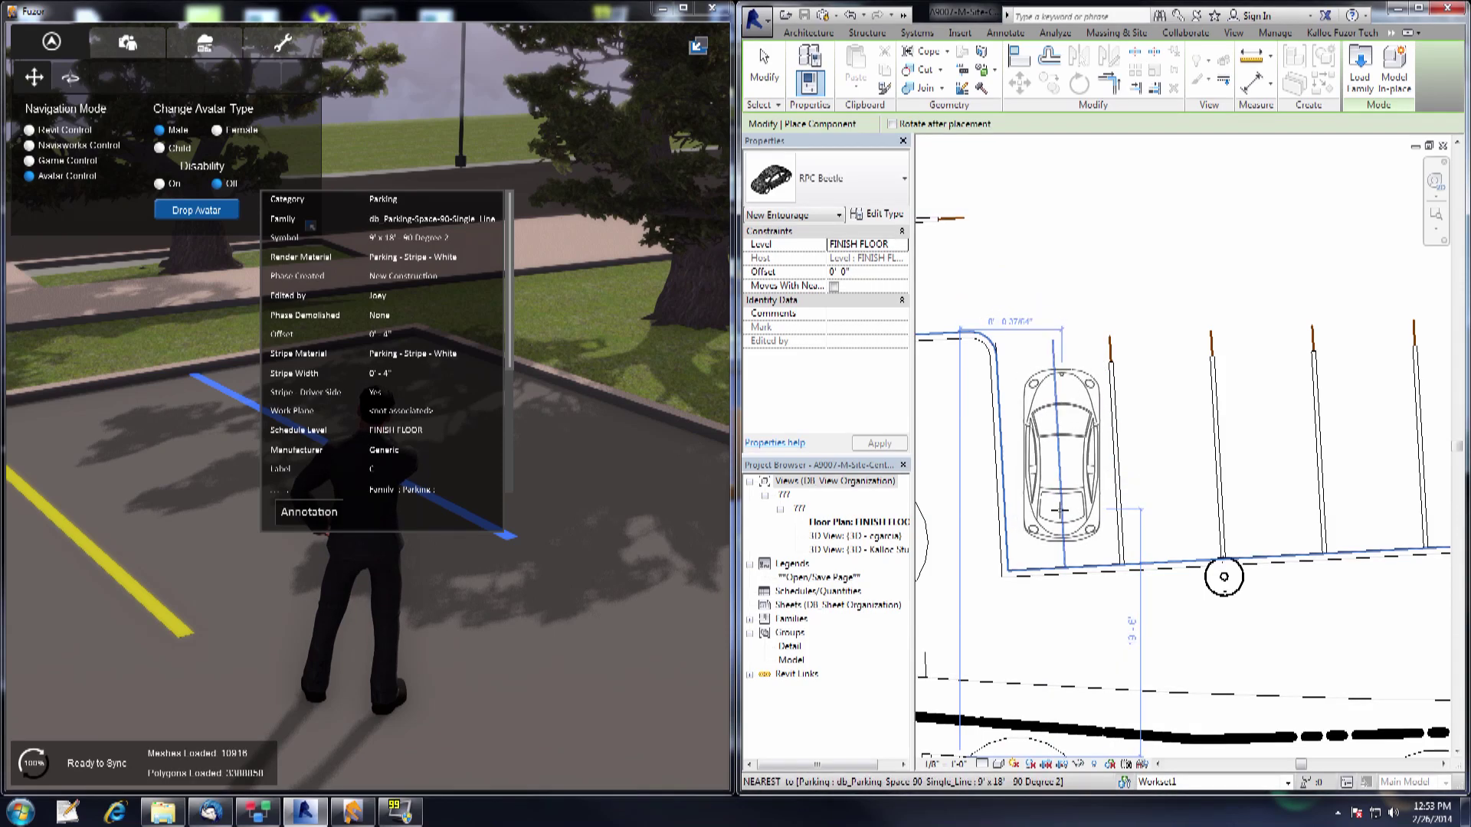
{"action": "left_click", "coordinate": [1060, 511]}
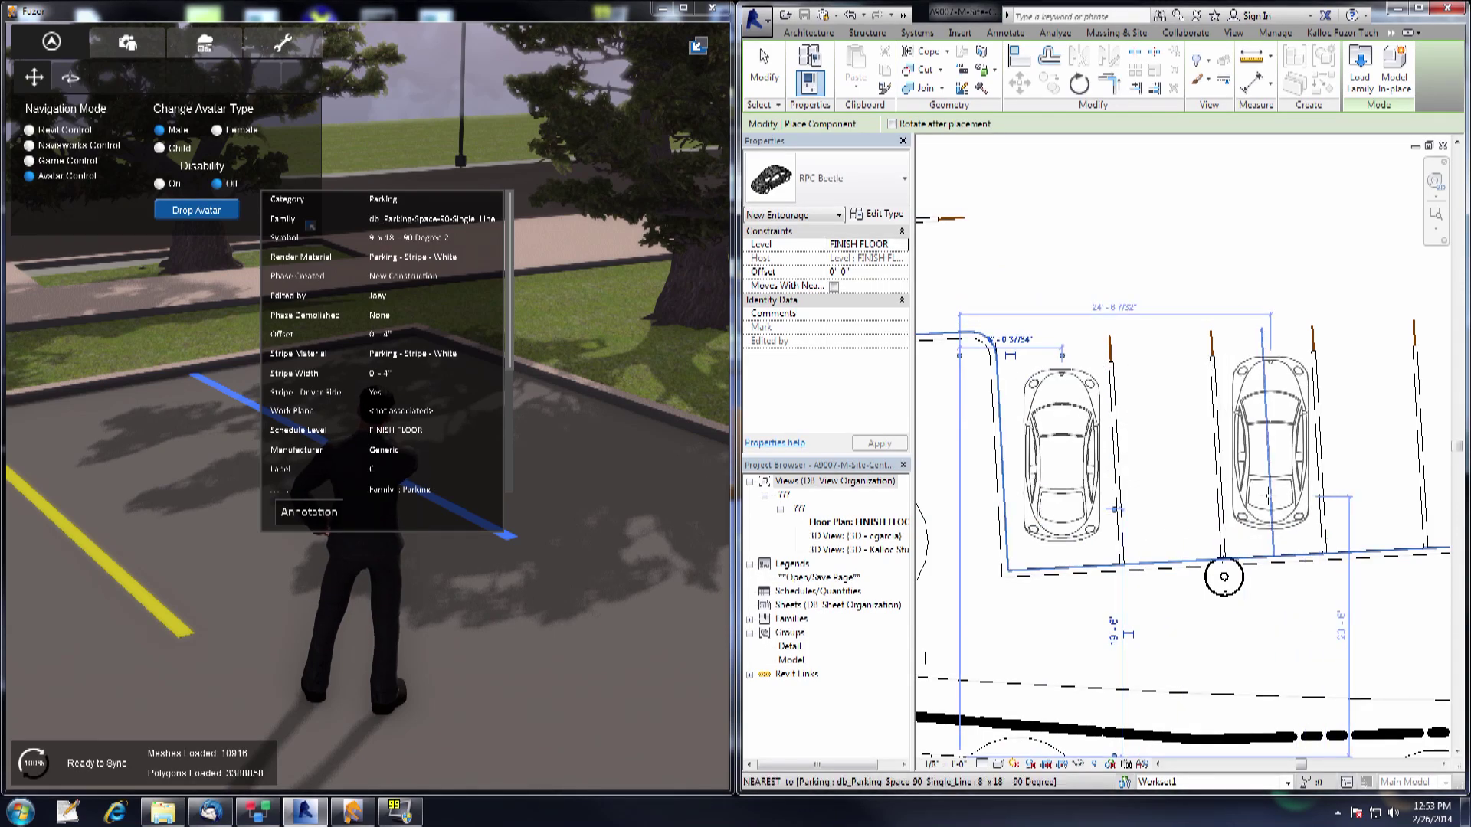
{"action": "left_click", "coordinate": [1268, 498]}
{"action": "key", "text": "Escape"}
{"action": "key", "text": "Escape"}
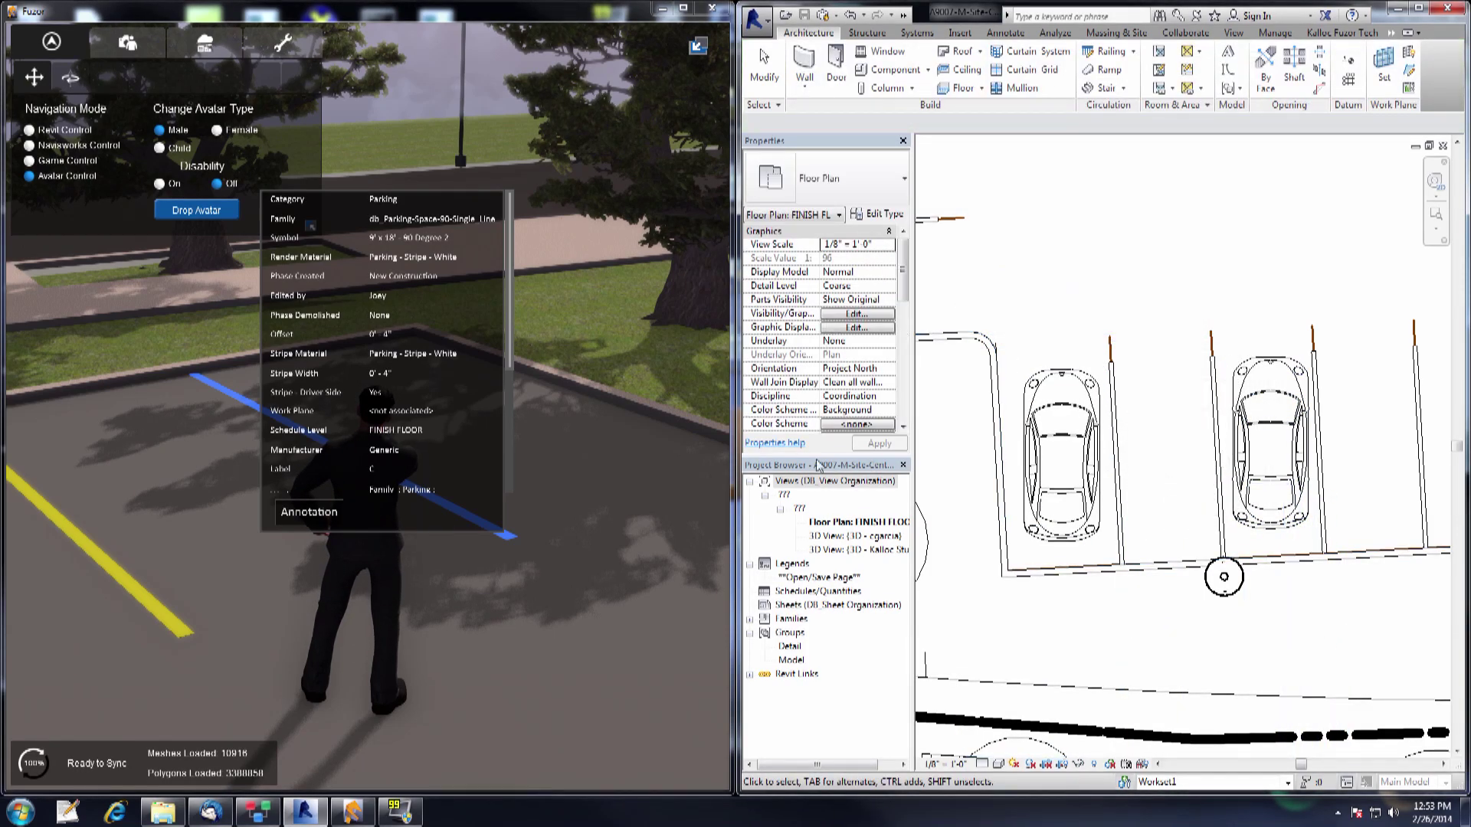
{"action": "left_click", "coordinate": [518, 522]}
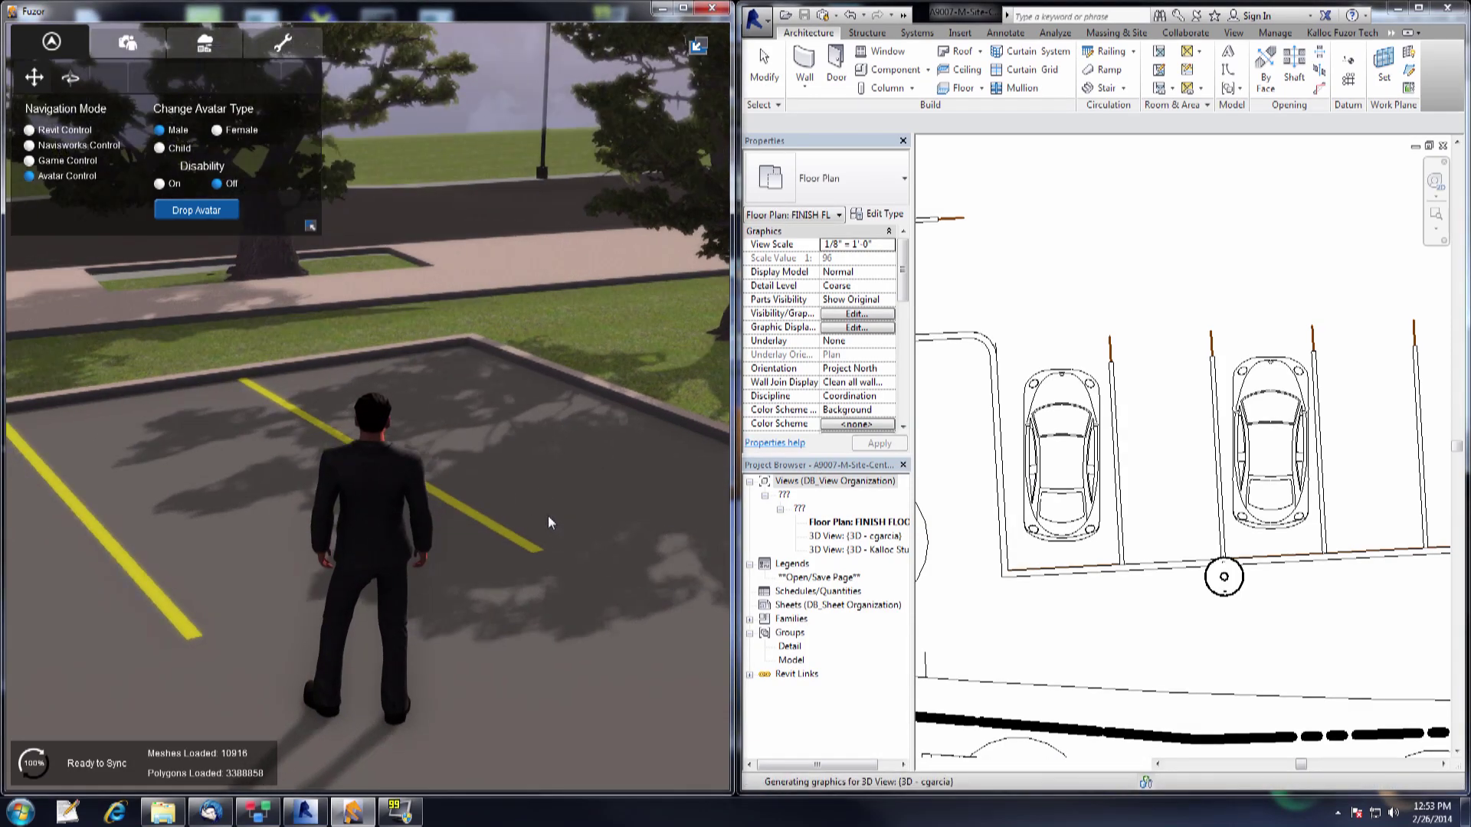
{"action": "right_click_drag", "start_coordinate": [549, 516], "coordinate": [549, 516]}
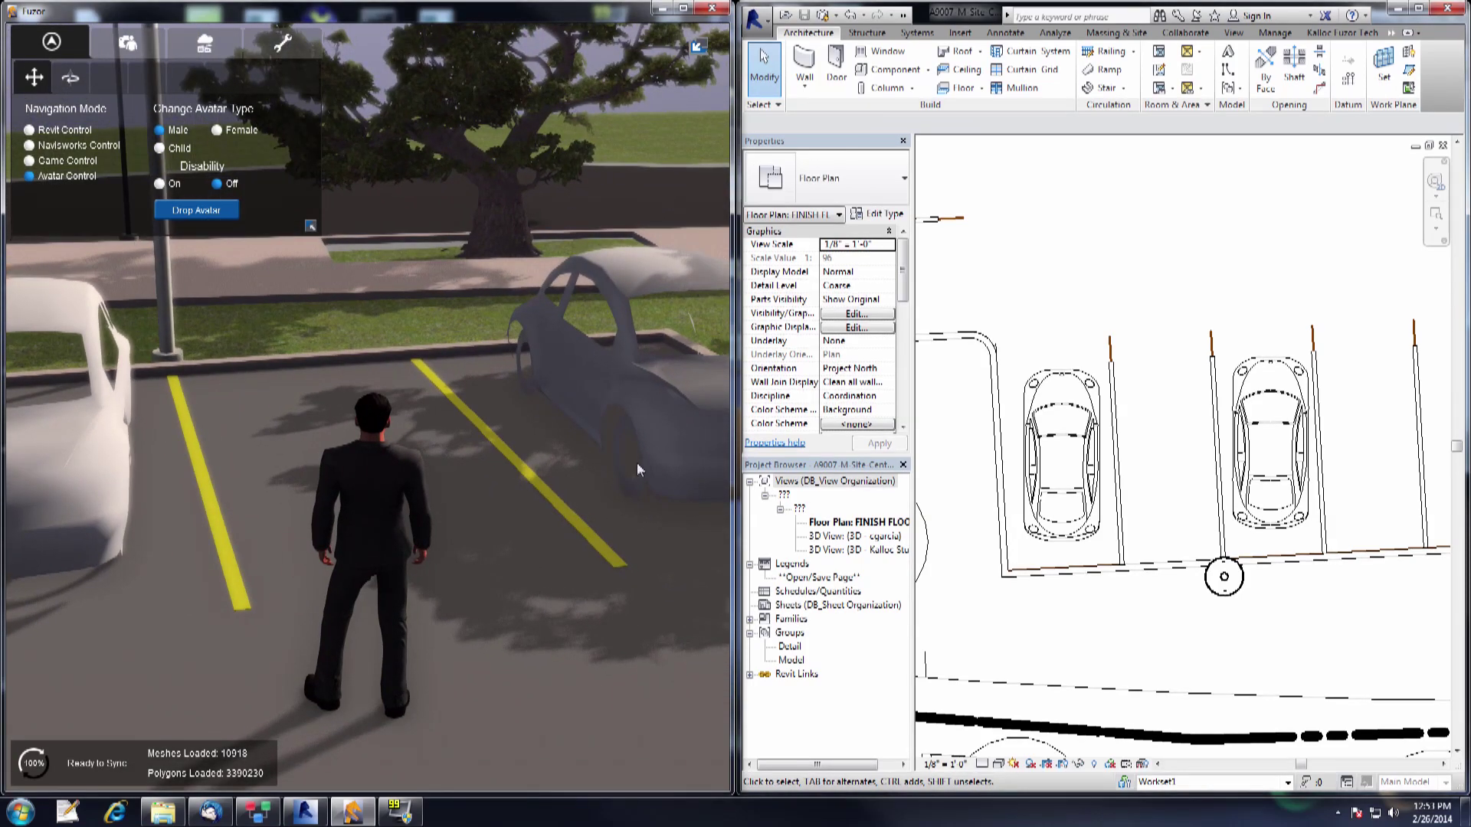
Replace the Beetle in the parking space nearest the curved curb with VH_RV_Car.fbx from the FBX_files car folder using FBX Replace
{"action": "left_click", "coordinate": [1088, 435]}
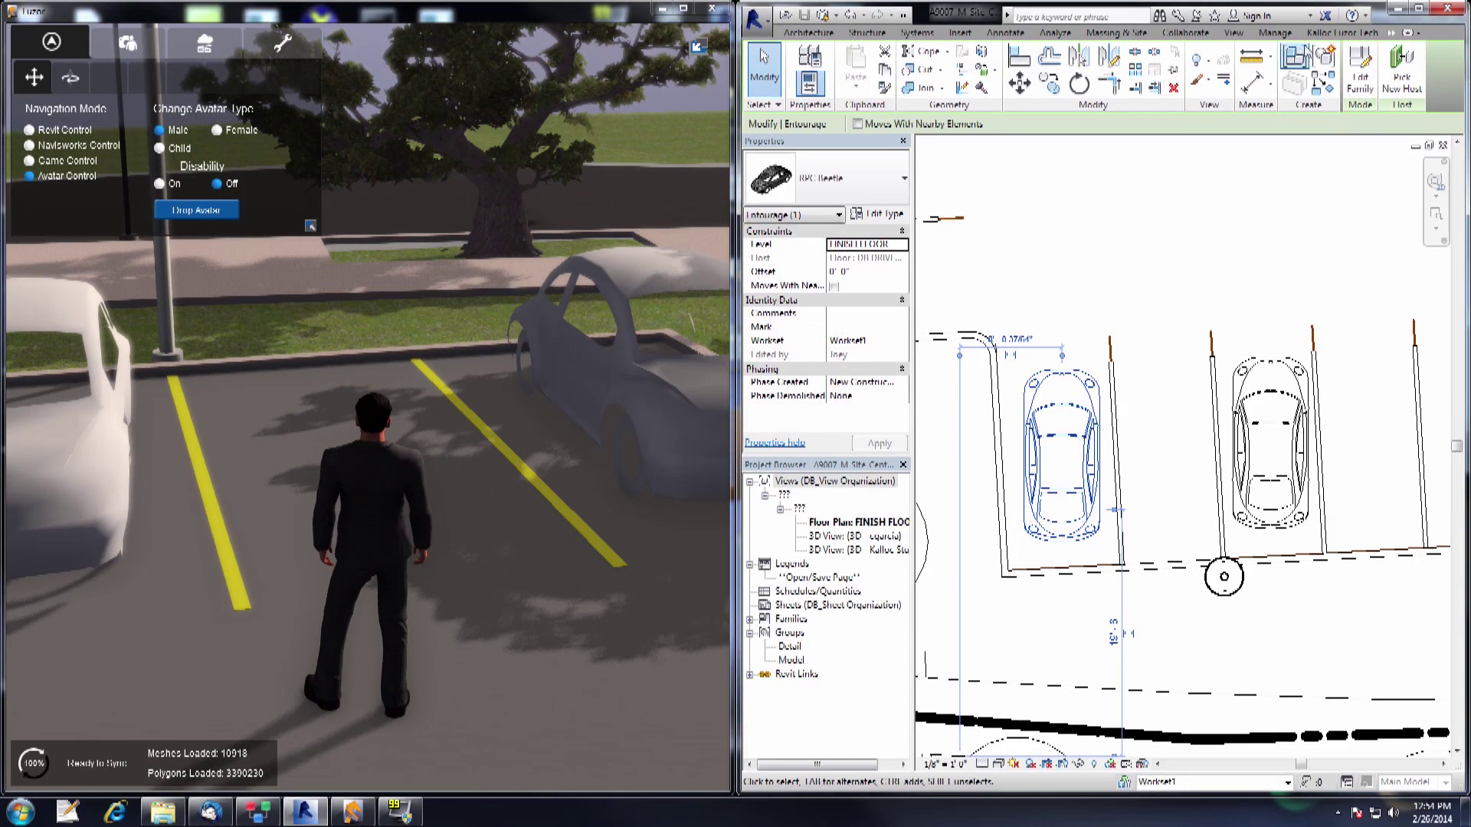
{"action": "left_click", "coordinate": [1343, 33]}
{"action": "left_click", "coordinate": [766, 105]}
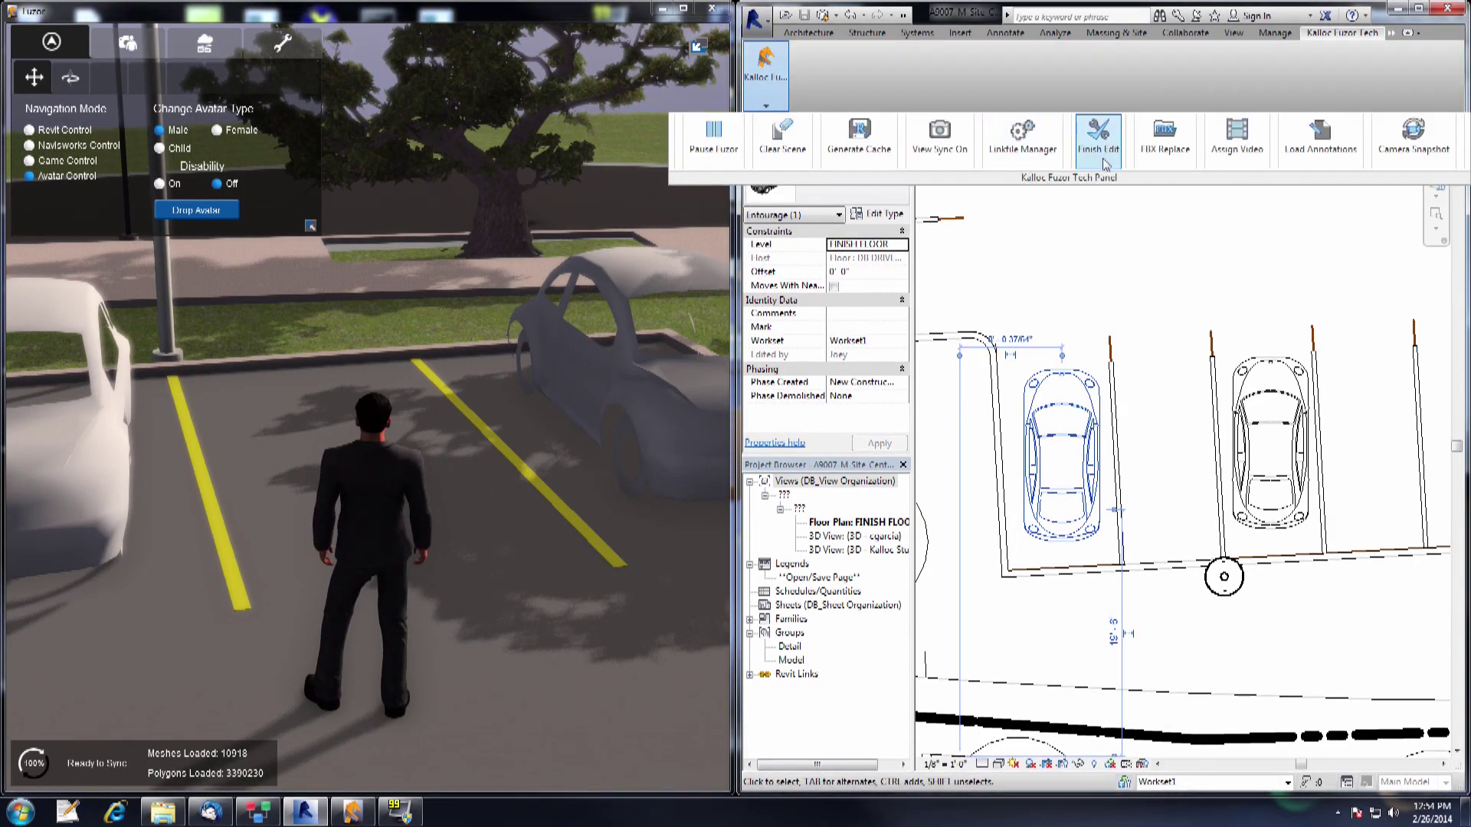
{"action": "left_click", "coordinate": [1161, 138]}
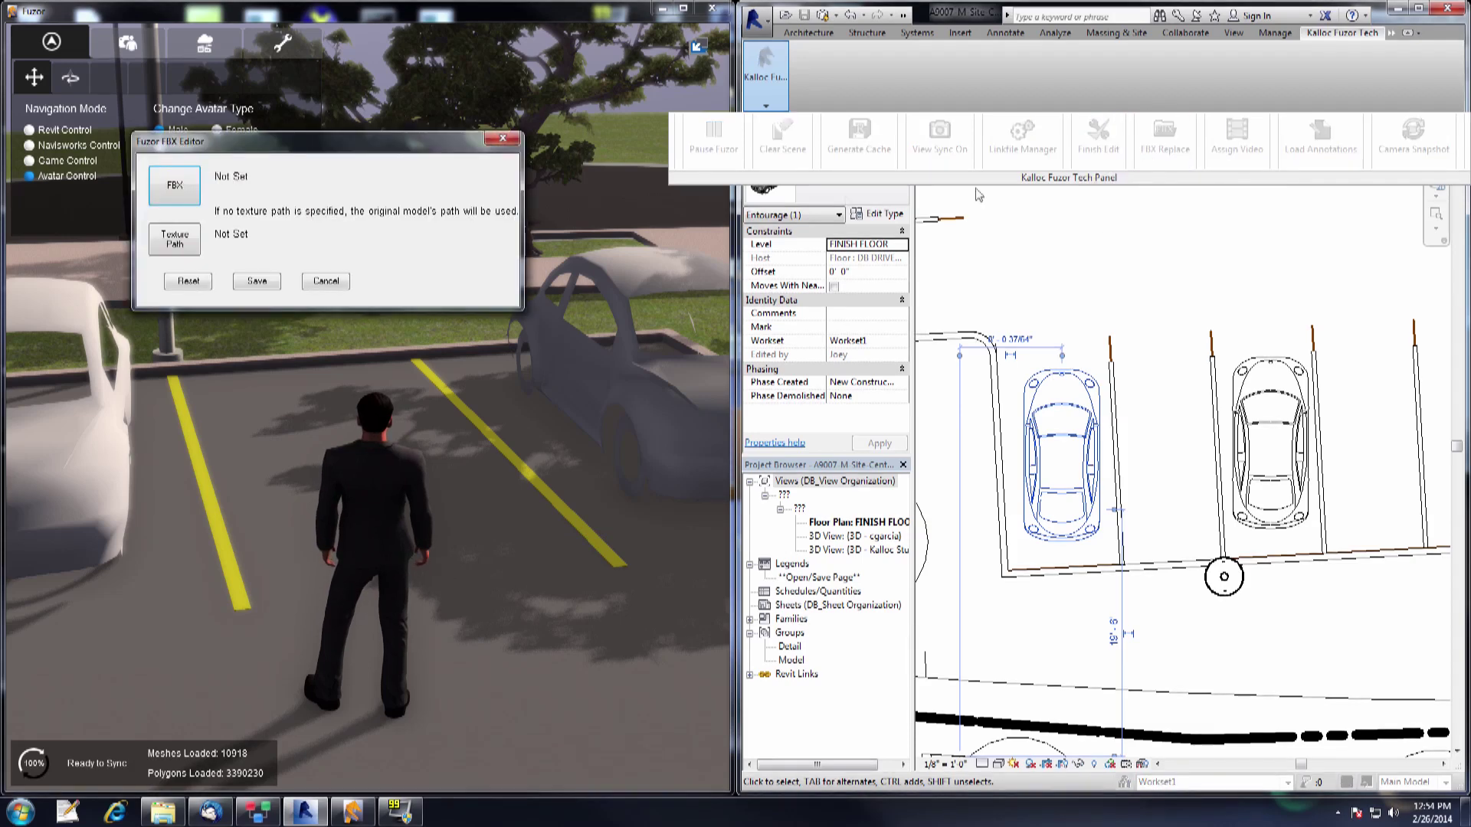
{"action": "left_click", "coordinate": [175, 187]}
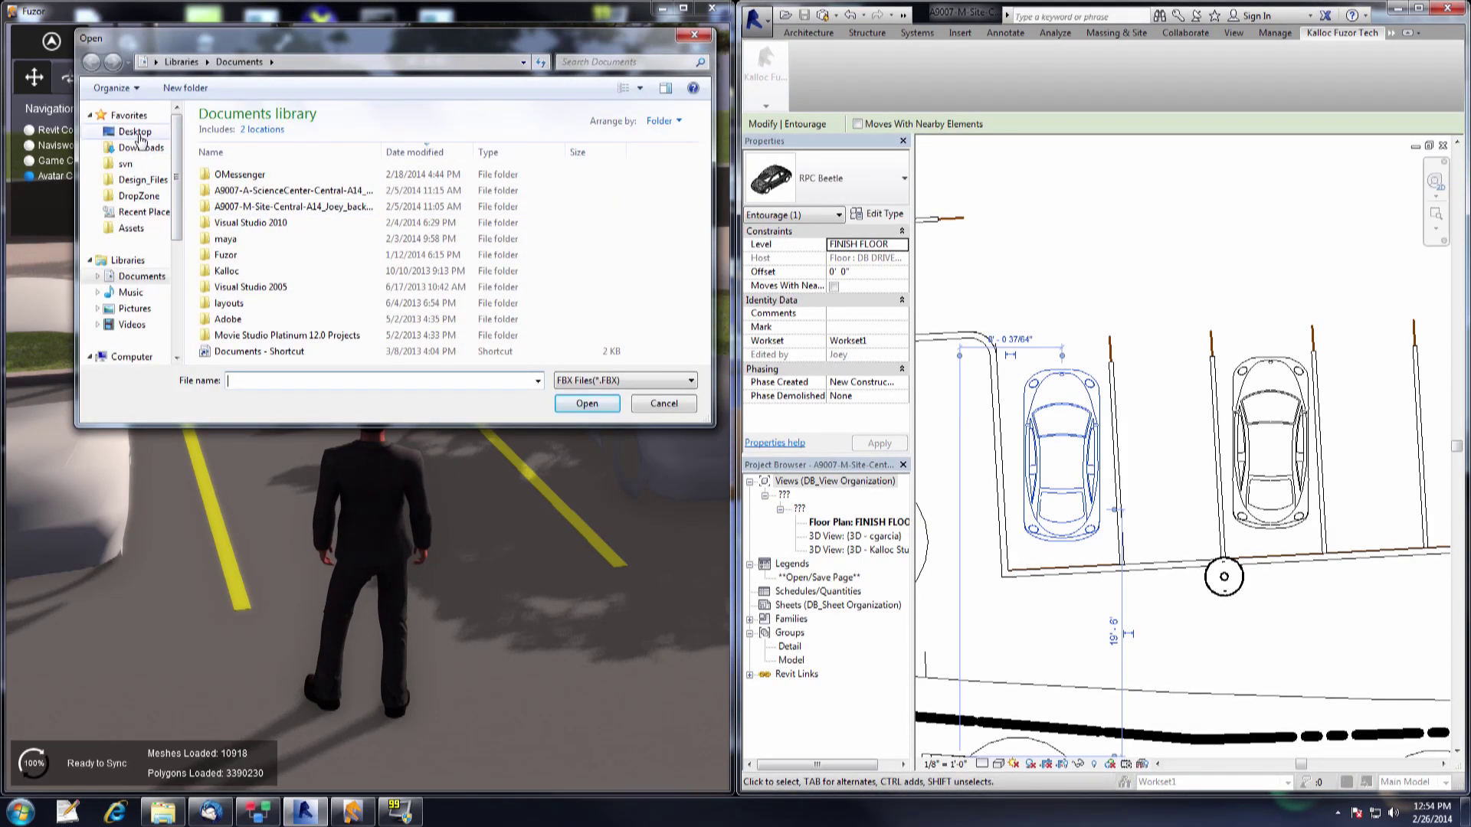
{"action": "left_click", "coordinate": [137, 133]}
{"action": "double_click", "coordinate": [448, 272]}
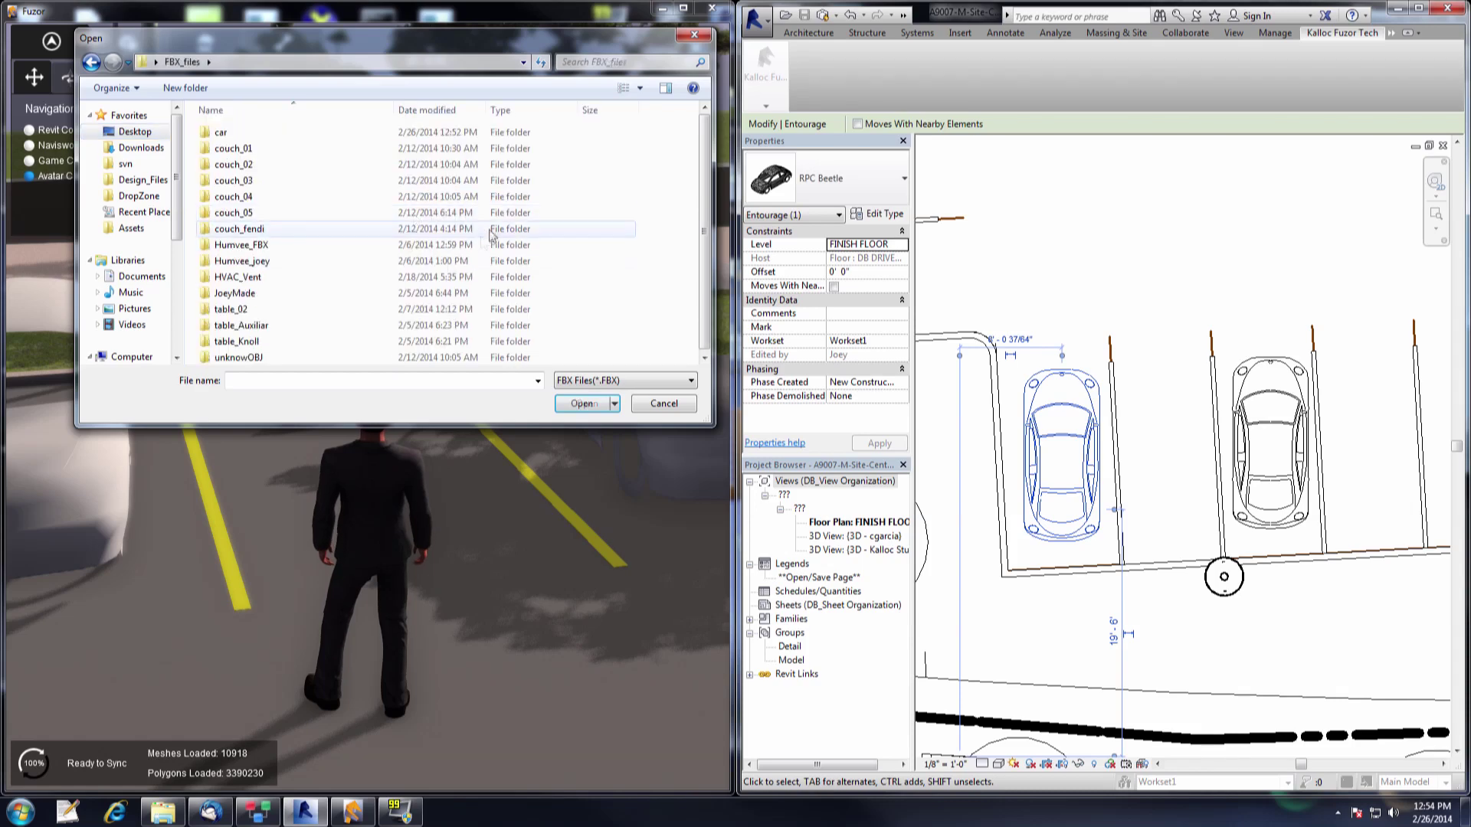
{"action": "double_click", "coordinate": [218, 133]}
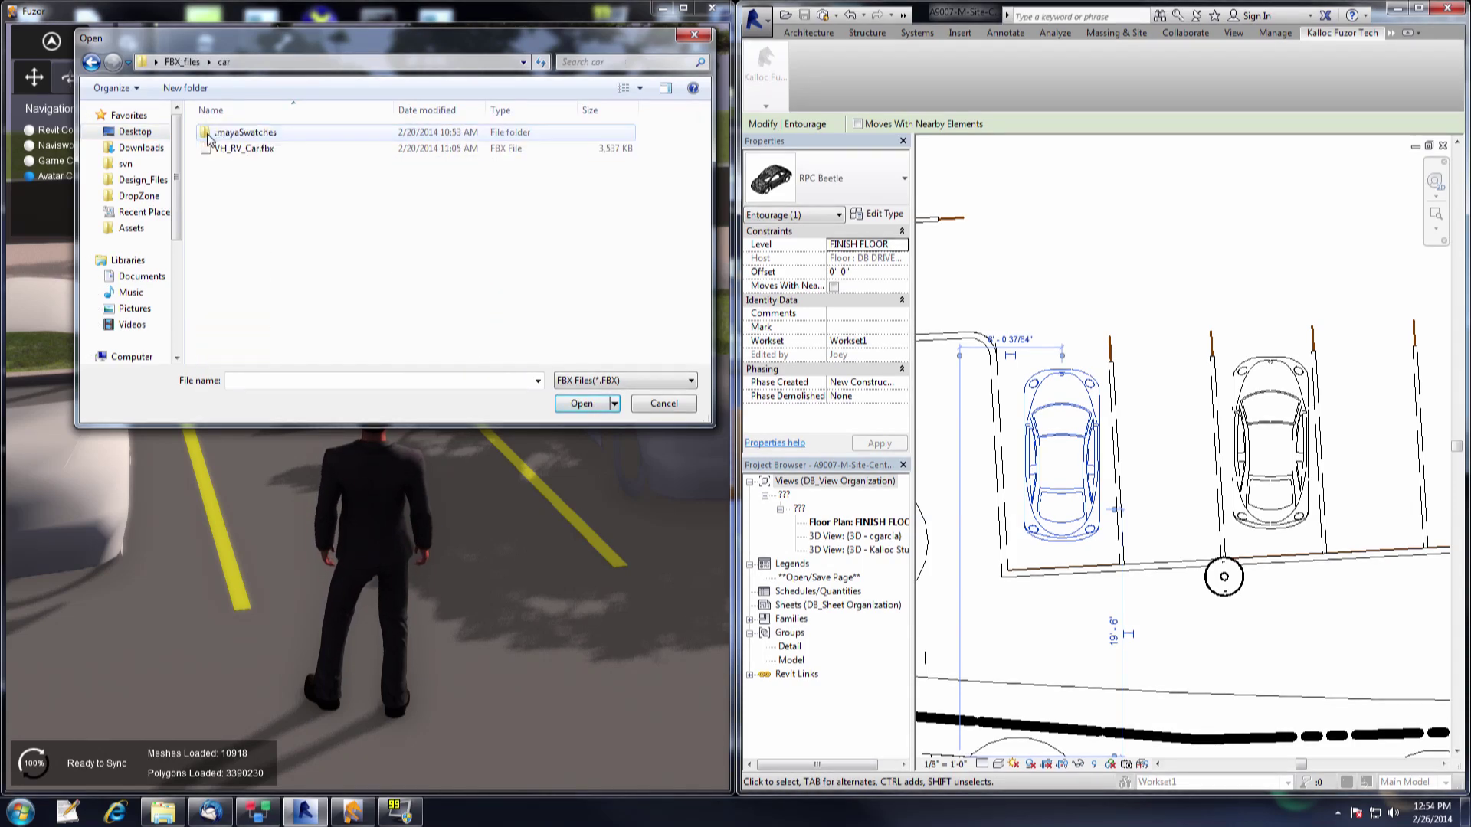
{"action": "left_click", "coordinate": [239, 153]}
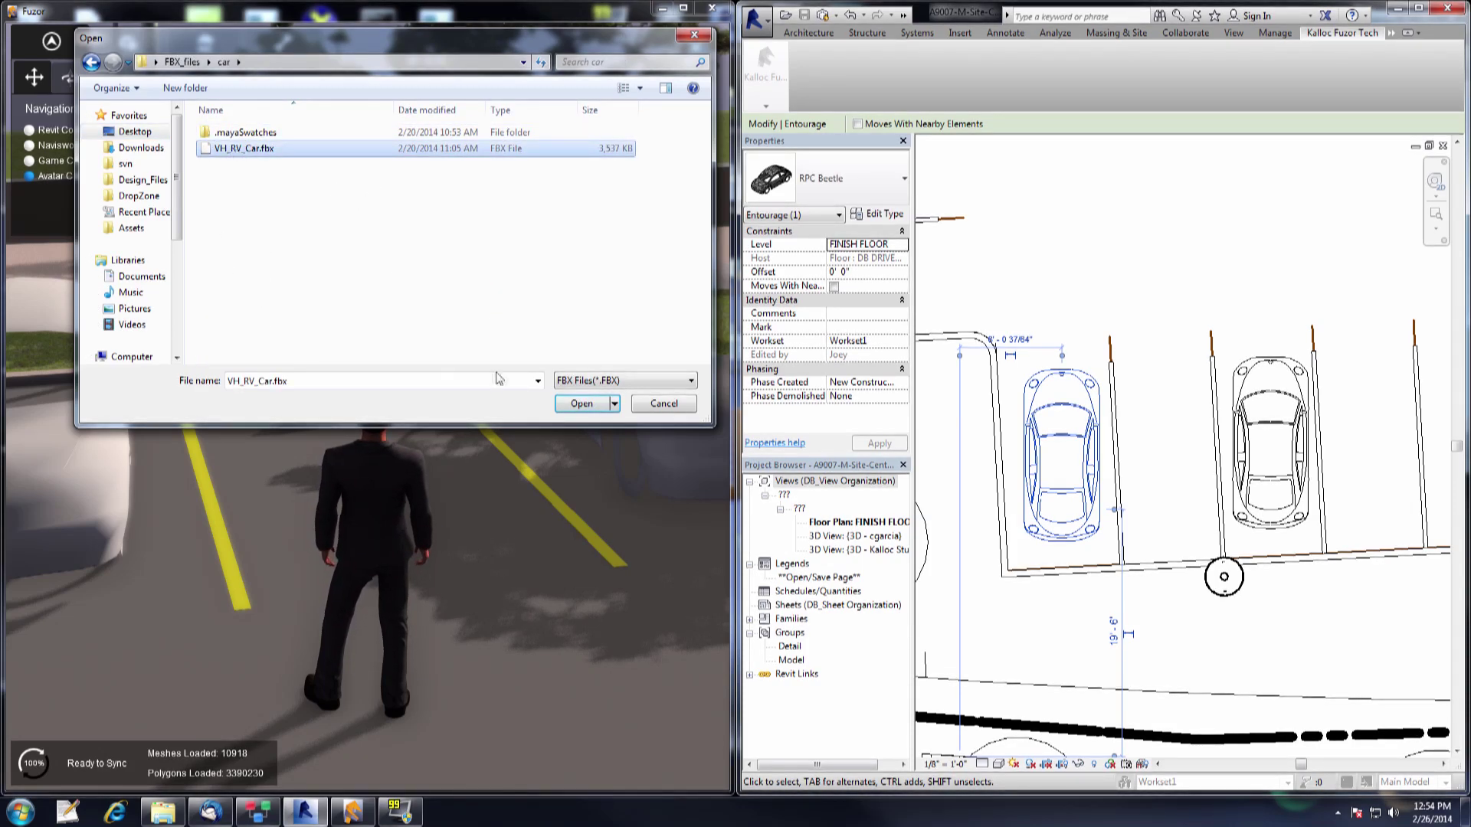
{"action": "left_click", "coordinate": [580, 405]}
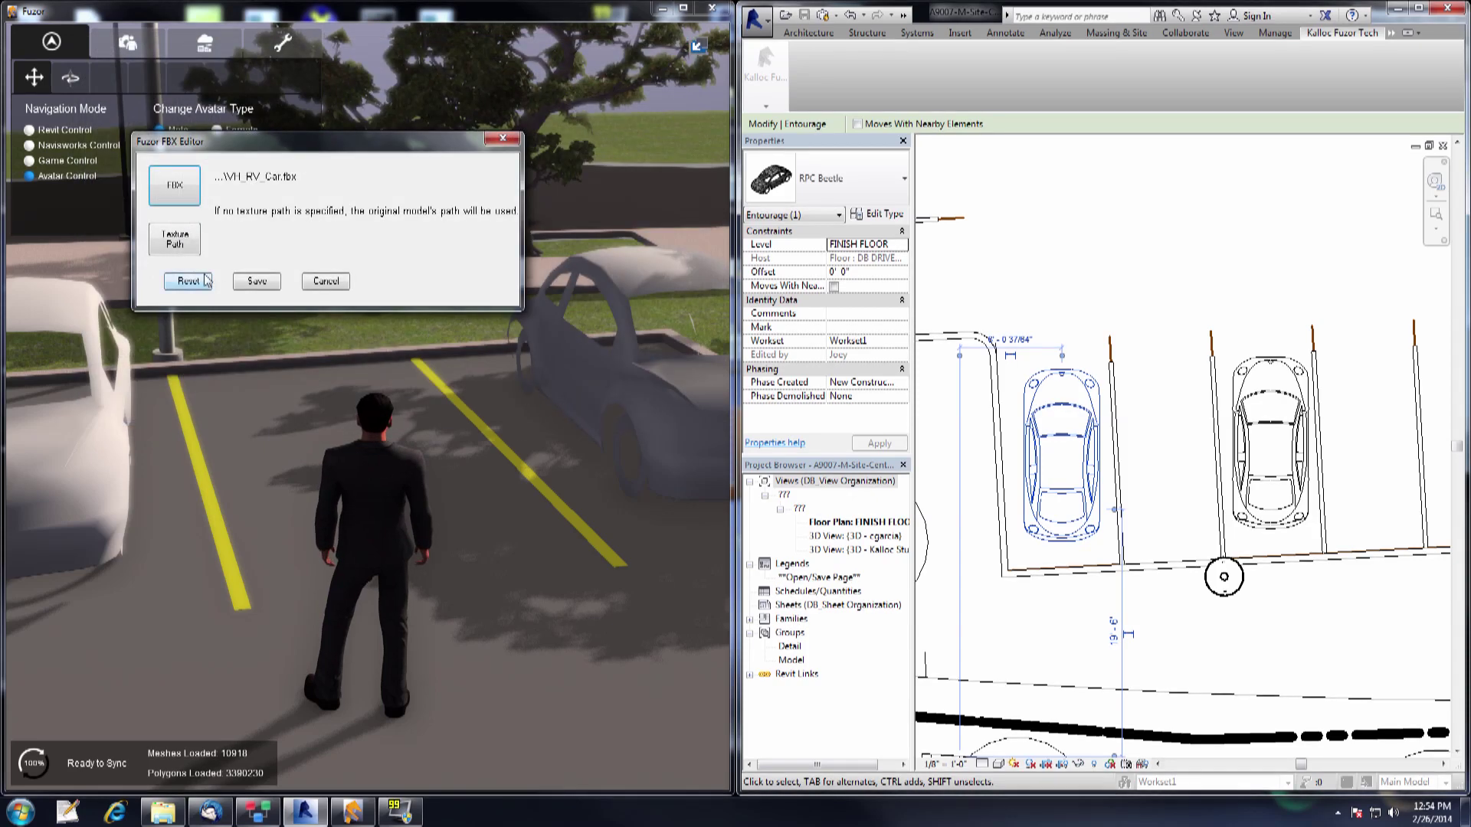
{"action": "left_click", "coordinate": [256, 282]}
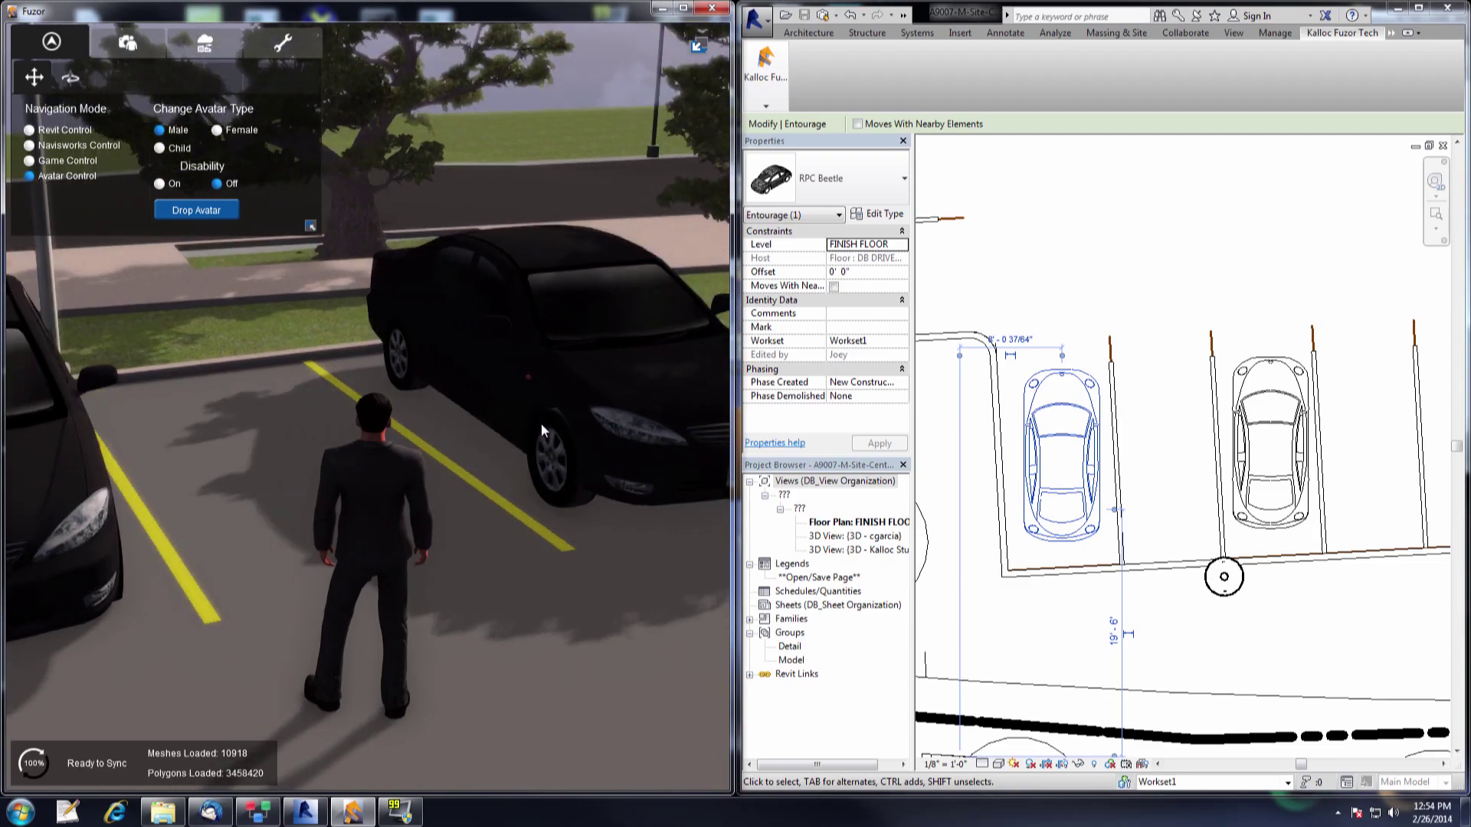
Walk the Fuzor avatar up to the replaced cars and inspect the high-quality model
{"action": "right_click_drag", "start_coordinate": [541, 424], "coordinate": [491, 426]}
{"action": "key", "text": "w"}
{"action": "key", "text": "w"}
{"action": "key", "text": "w"}
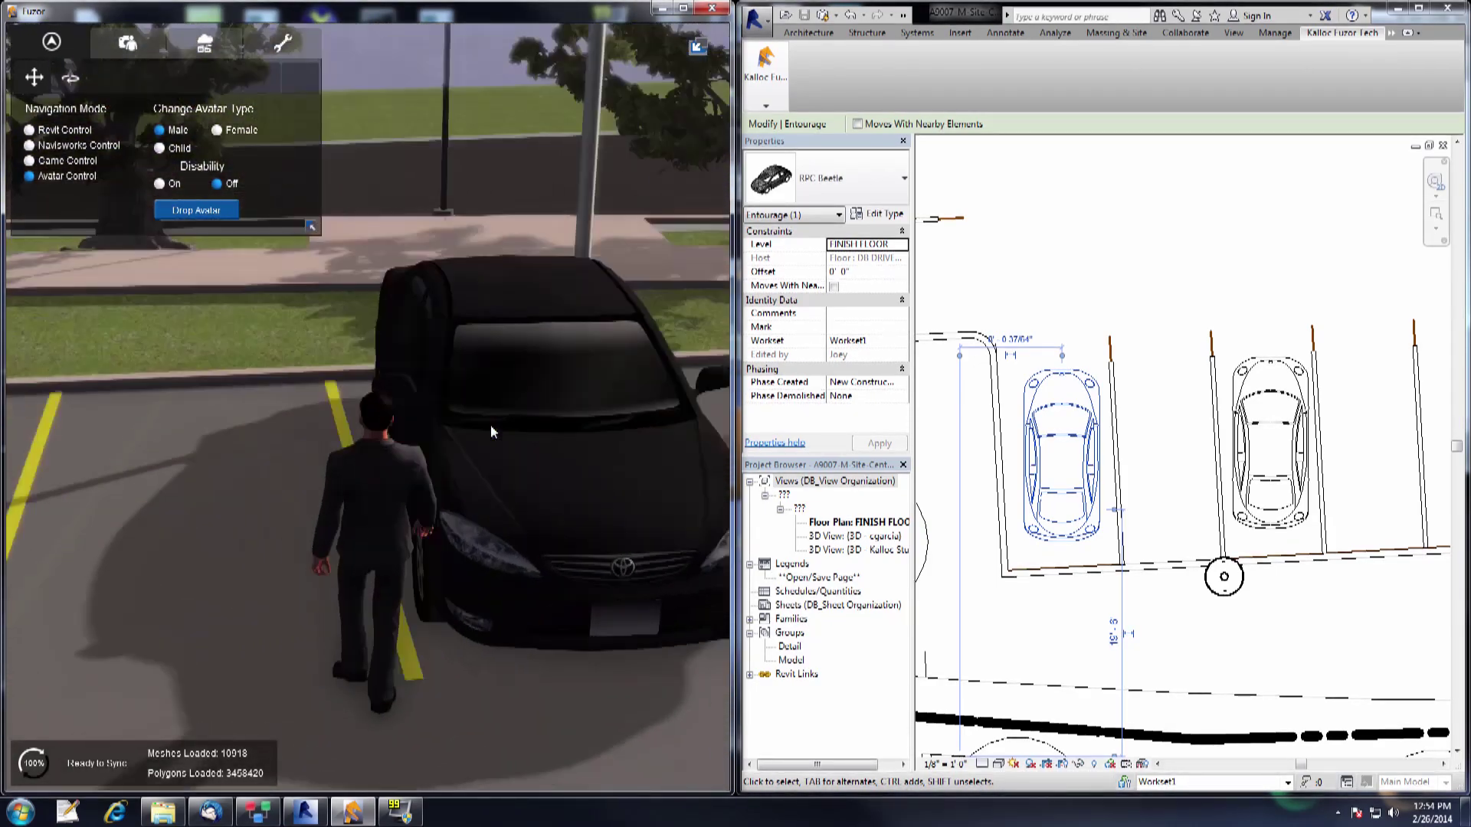
{"action": "key", "text": "d"}
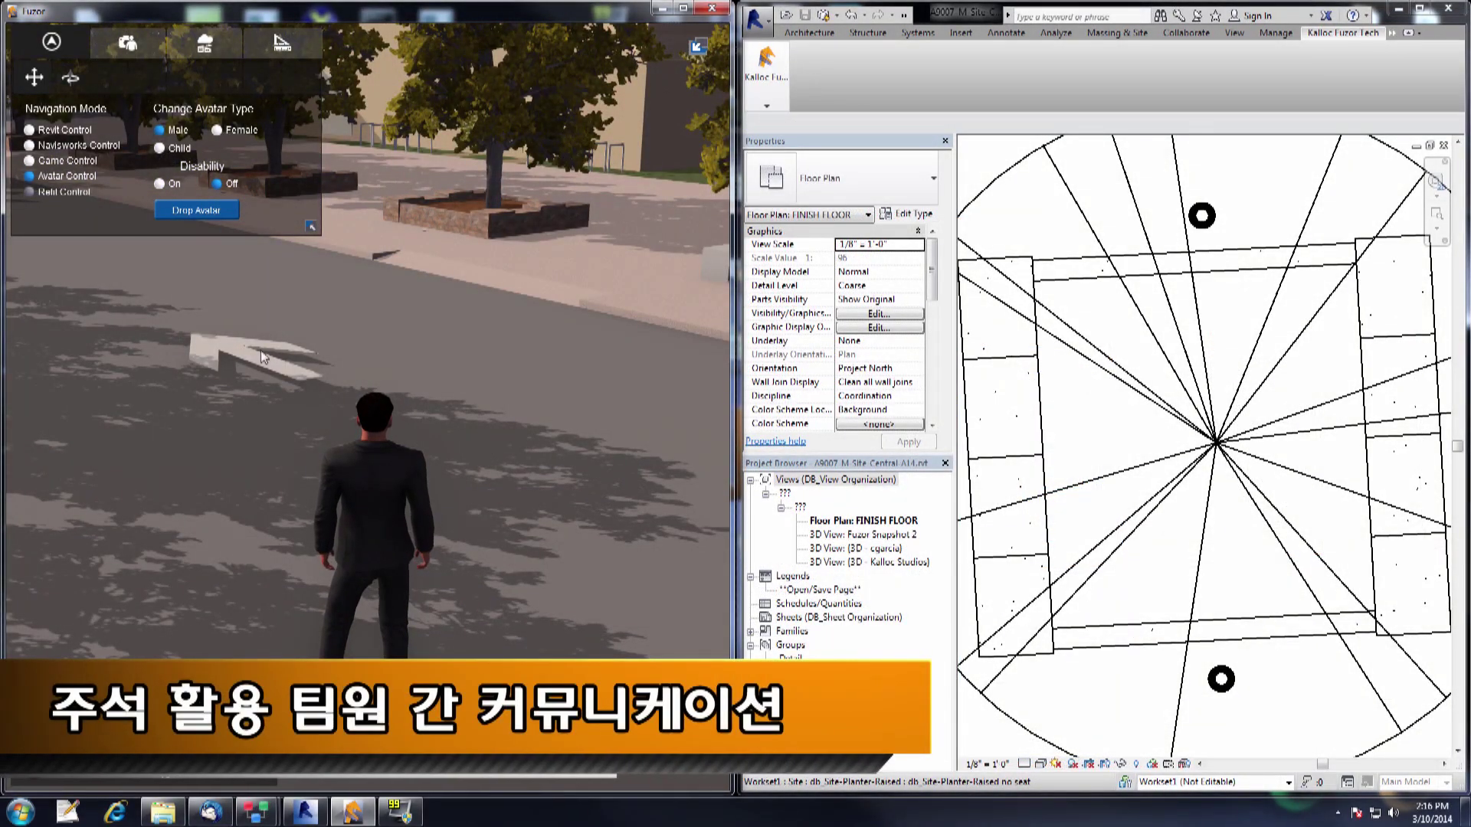
Annotate the grey planter at the pavement corner in Fuzor with title "change material" and content "change me", and save it
{"action": "right_click_drag", "start_coordinate": [466, 388], "coordinate": [465, 387]}
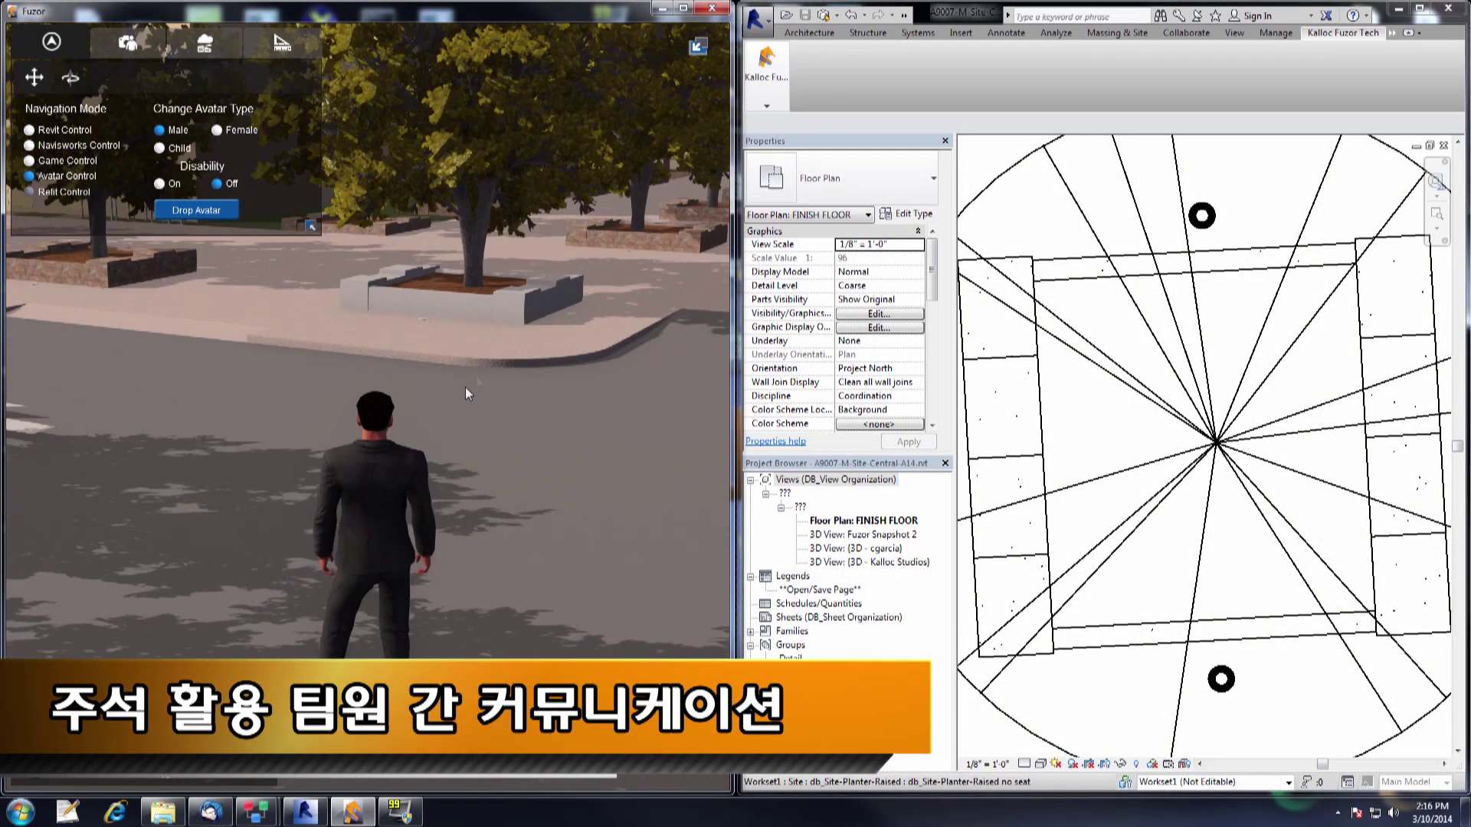
{"action": "left_click", "coordinate": [448, 310]}
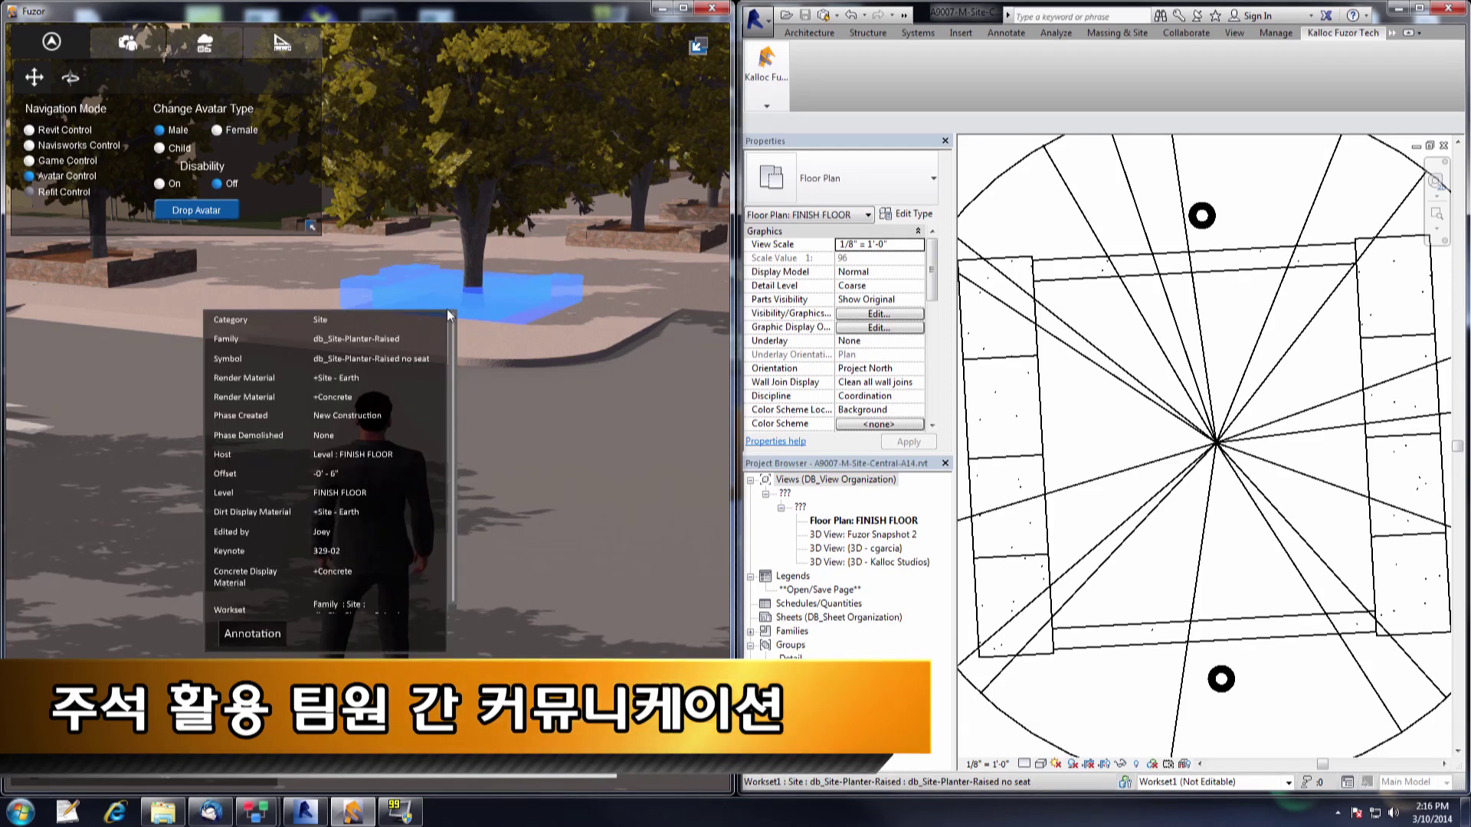
{"action": "left_click", "coordinate": [254, 634]}
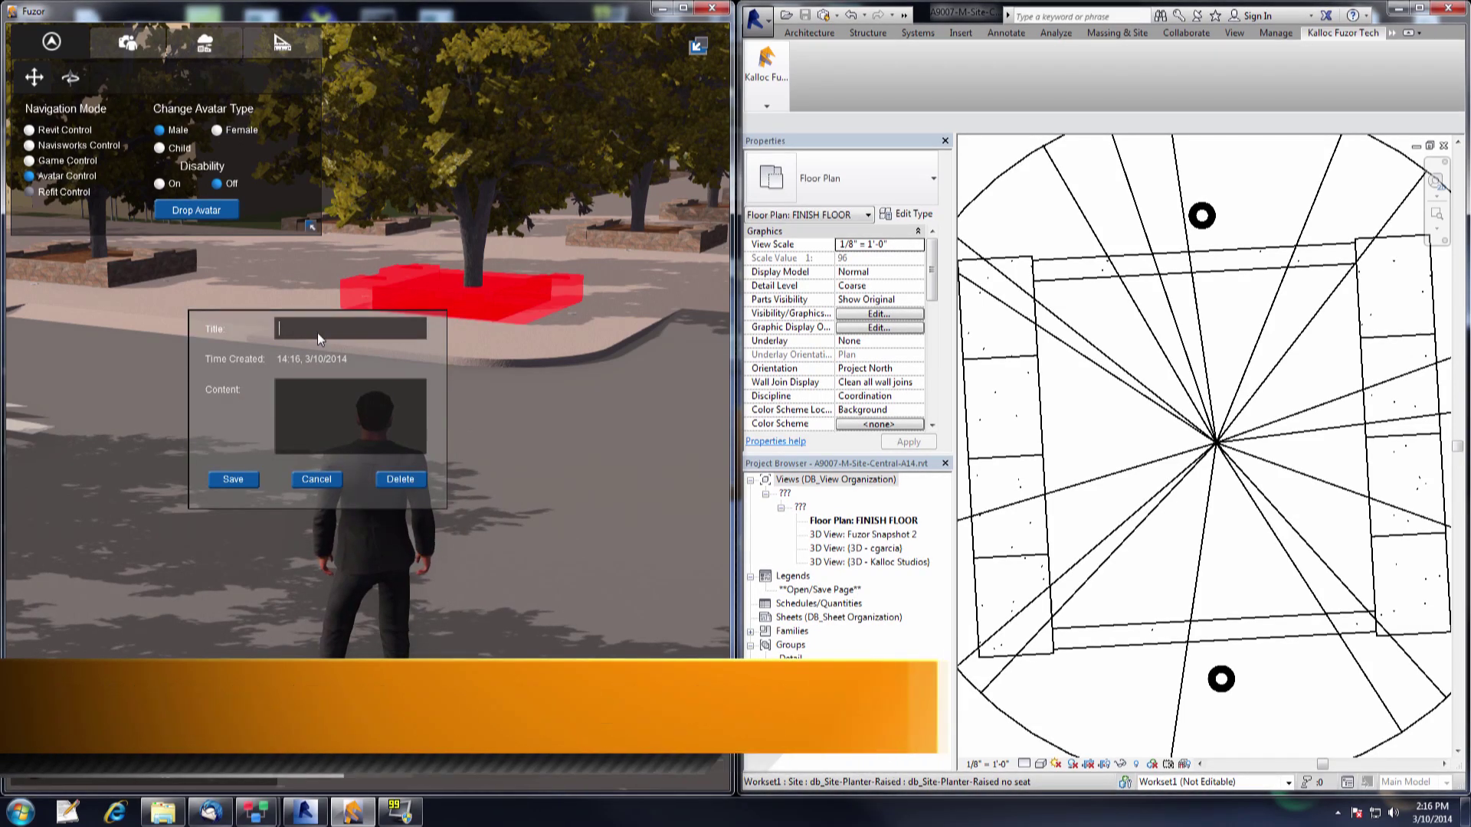
{"action": "type", "text": "change materia"}
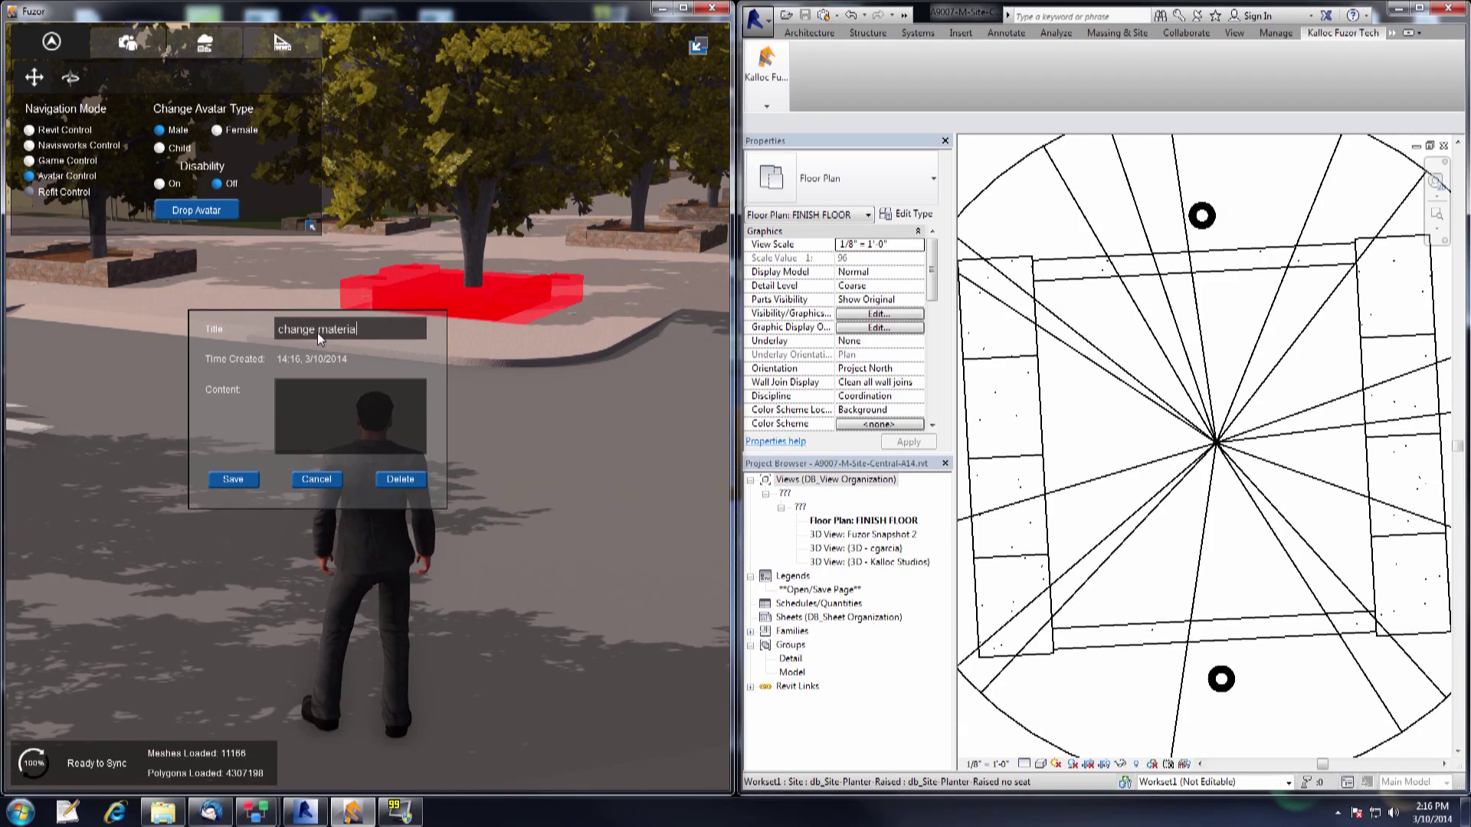
{"action": "type", "text": "l"}
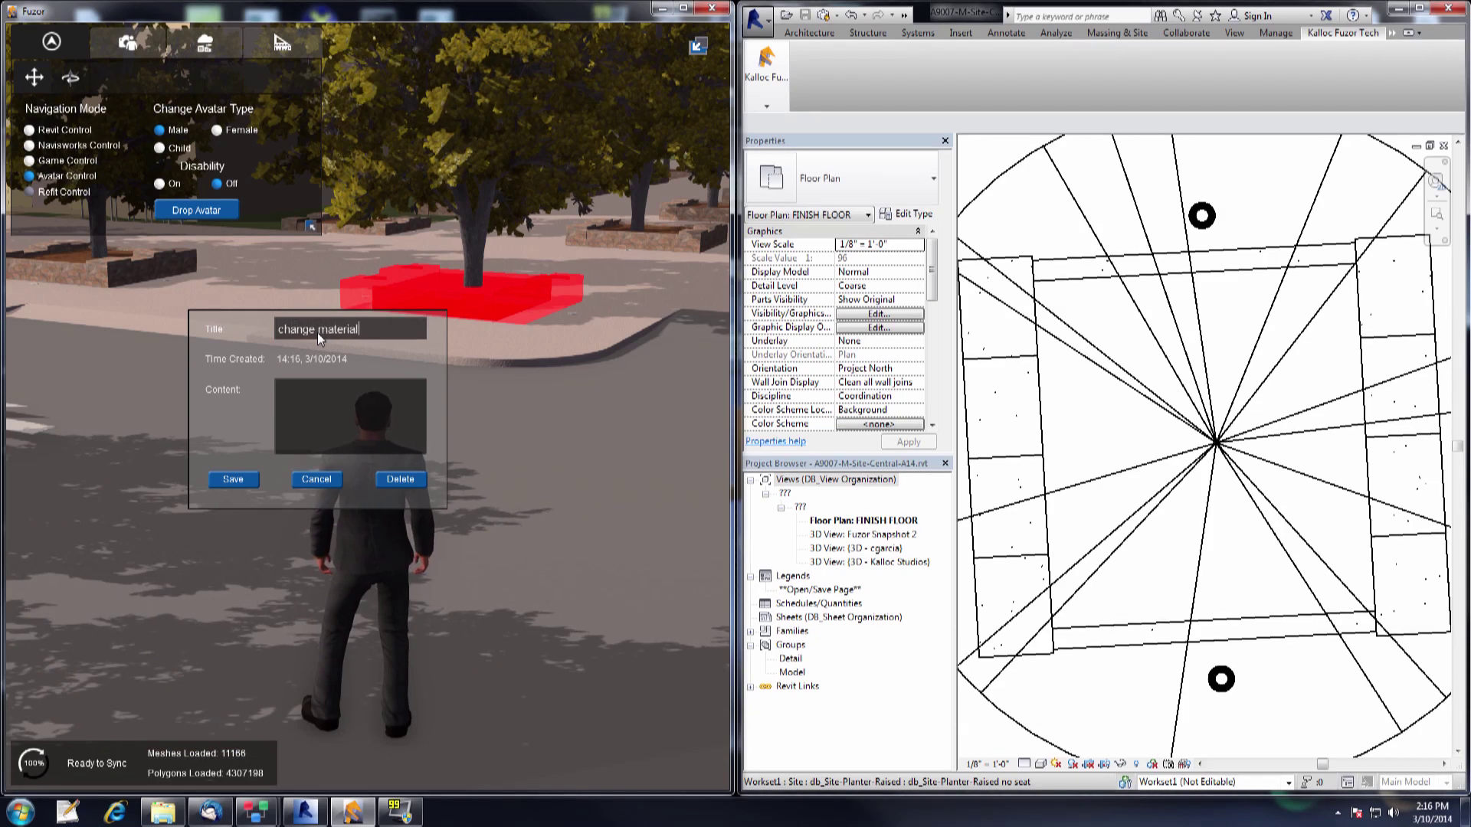
{"action": "left_click", "coordinate": [315, 414]}
{"action": "type", "text": "change ma"}
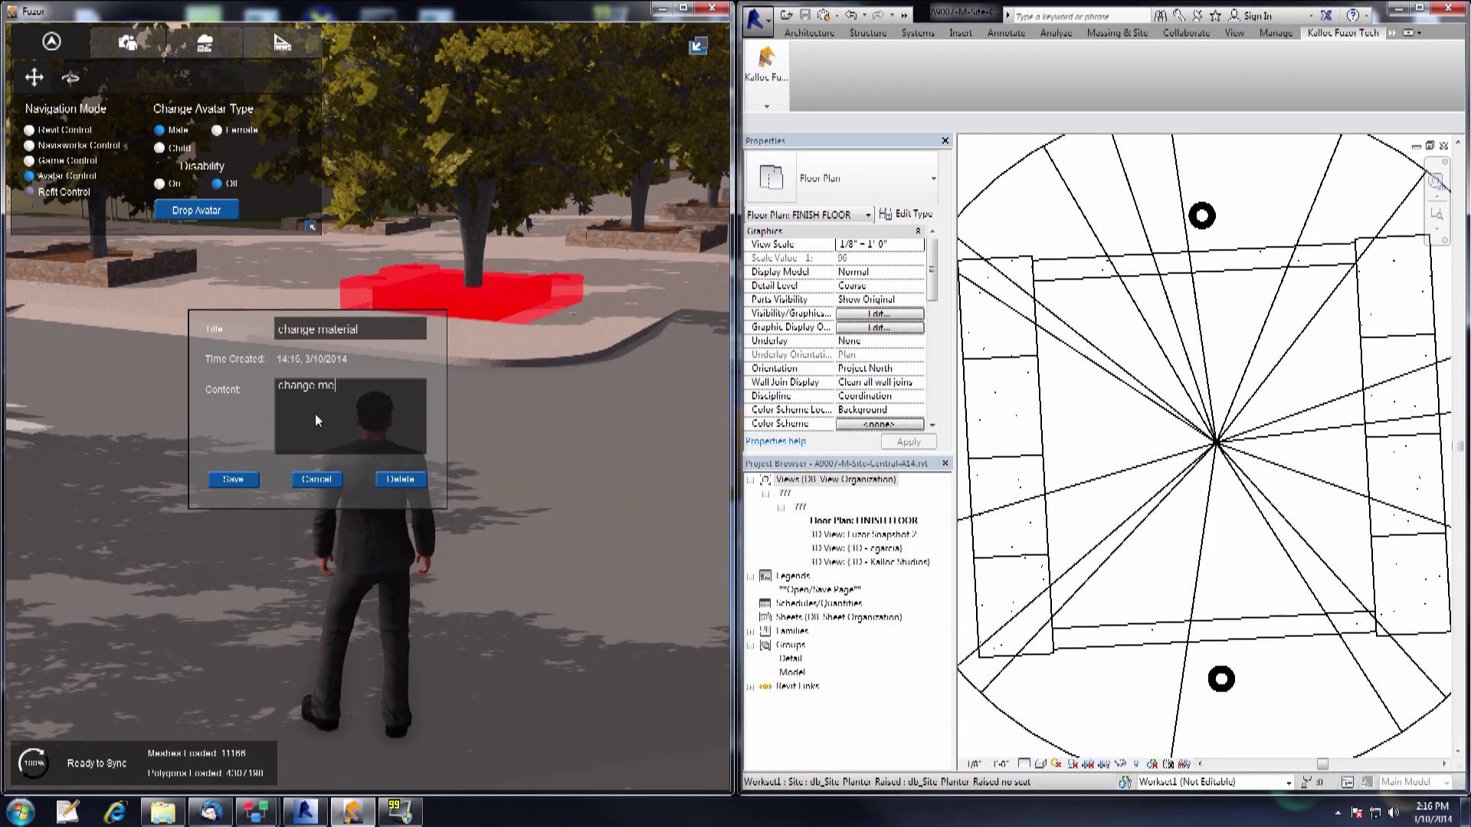
{"action": "left_click", "coordinate": [252, 479]}
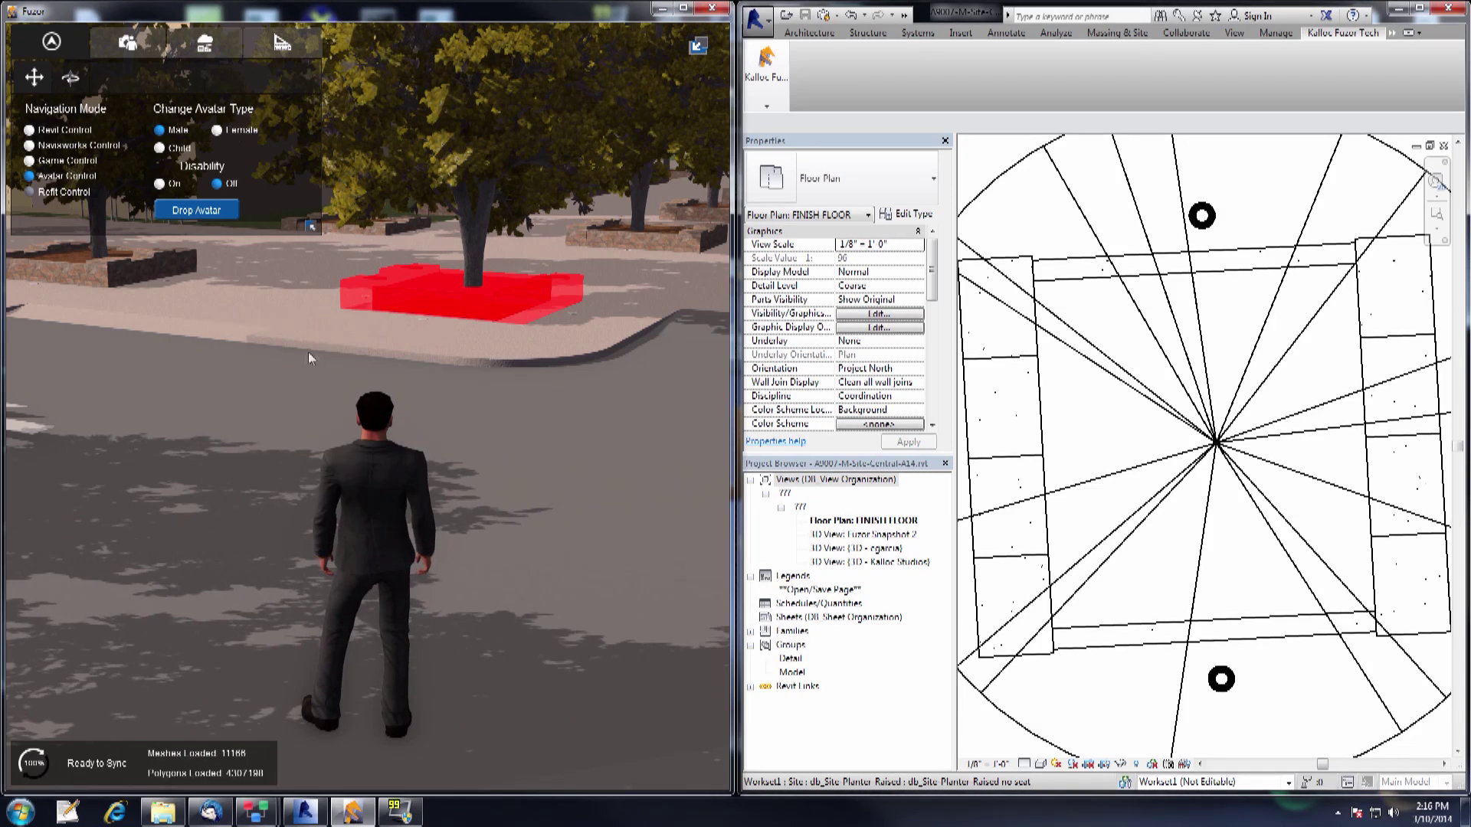
Annotate the direction arrow on the road with title "floating arrow" and content "lower me", and save it
{"action": "left_click", "coordinate": [356, 366]}
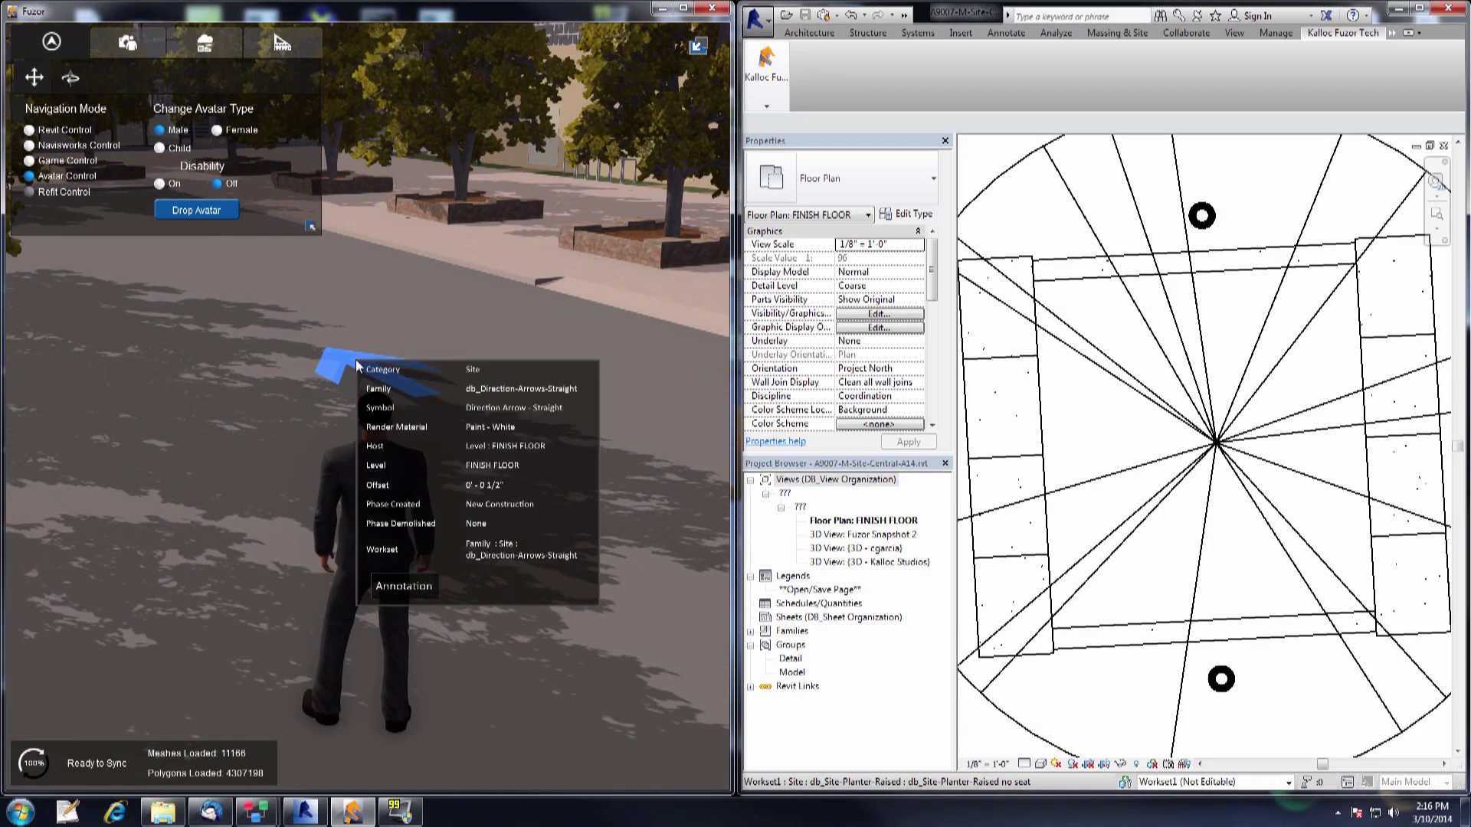
{"action": "left_click", "coordinate": [404, 587]}
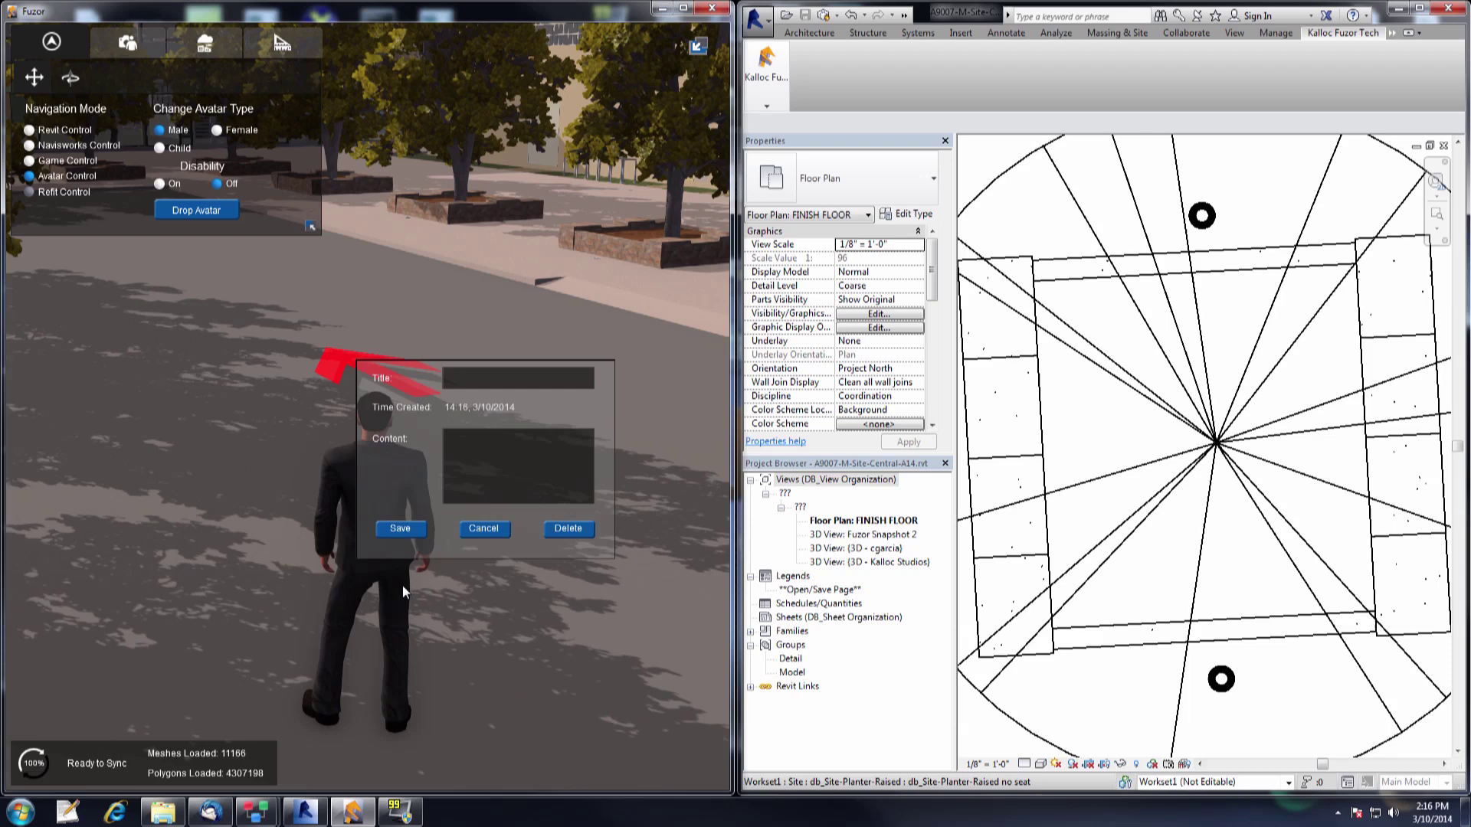
{"action": "left_click", "coordinate": [479, 381]}
{"action": "type", "text": "float"}
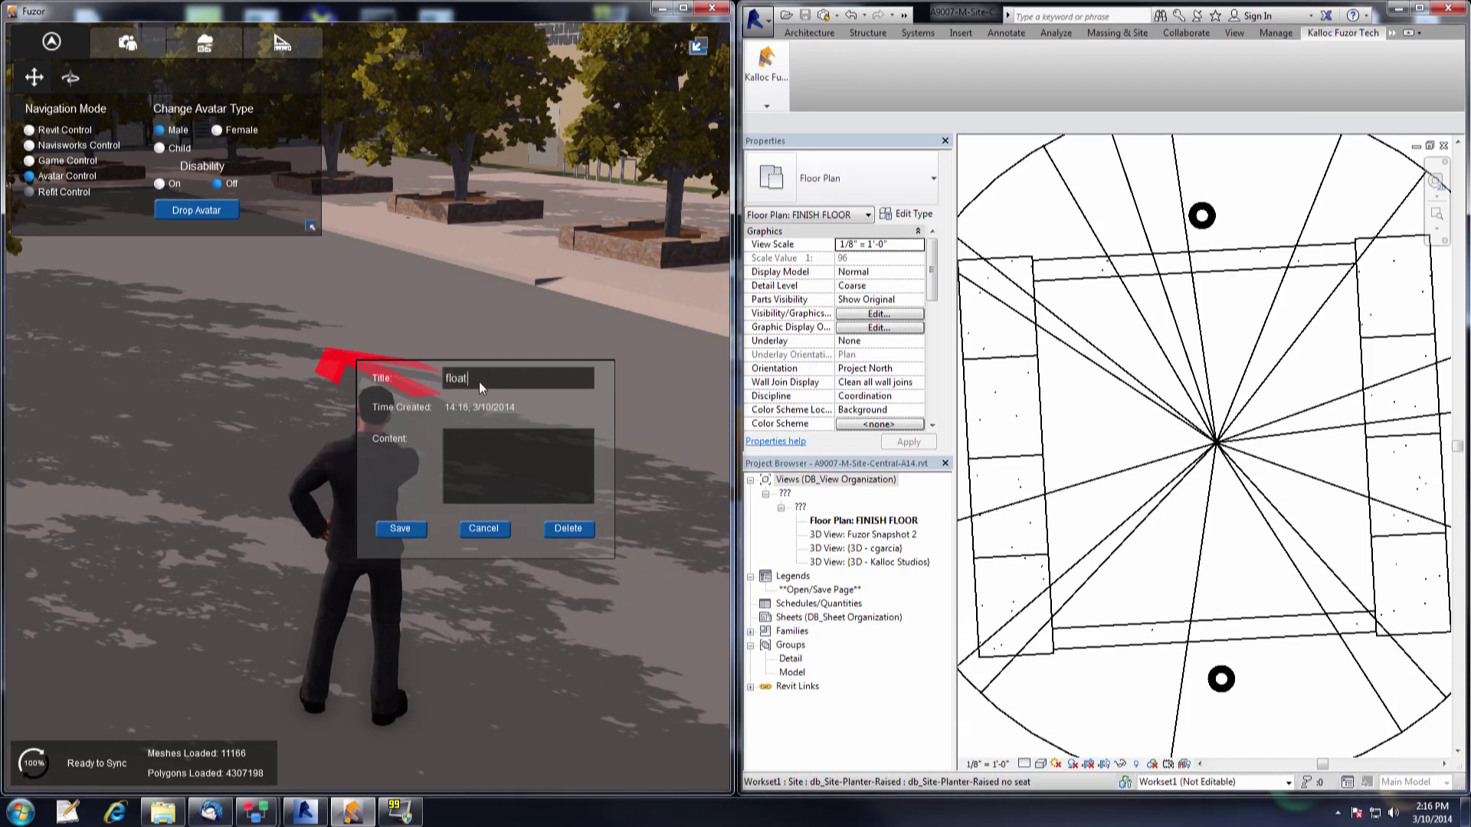
{"action": "type", "text": "ing arrow"}
{"action": "left_click", "coordinate": [516, 454]}
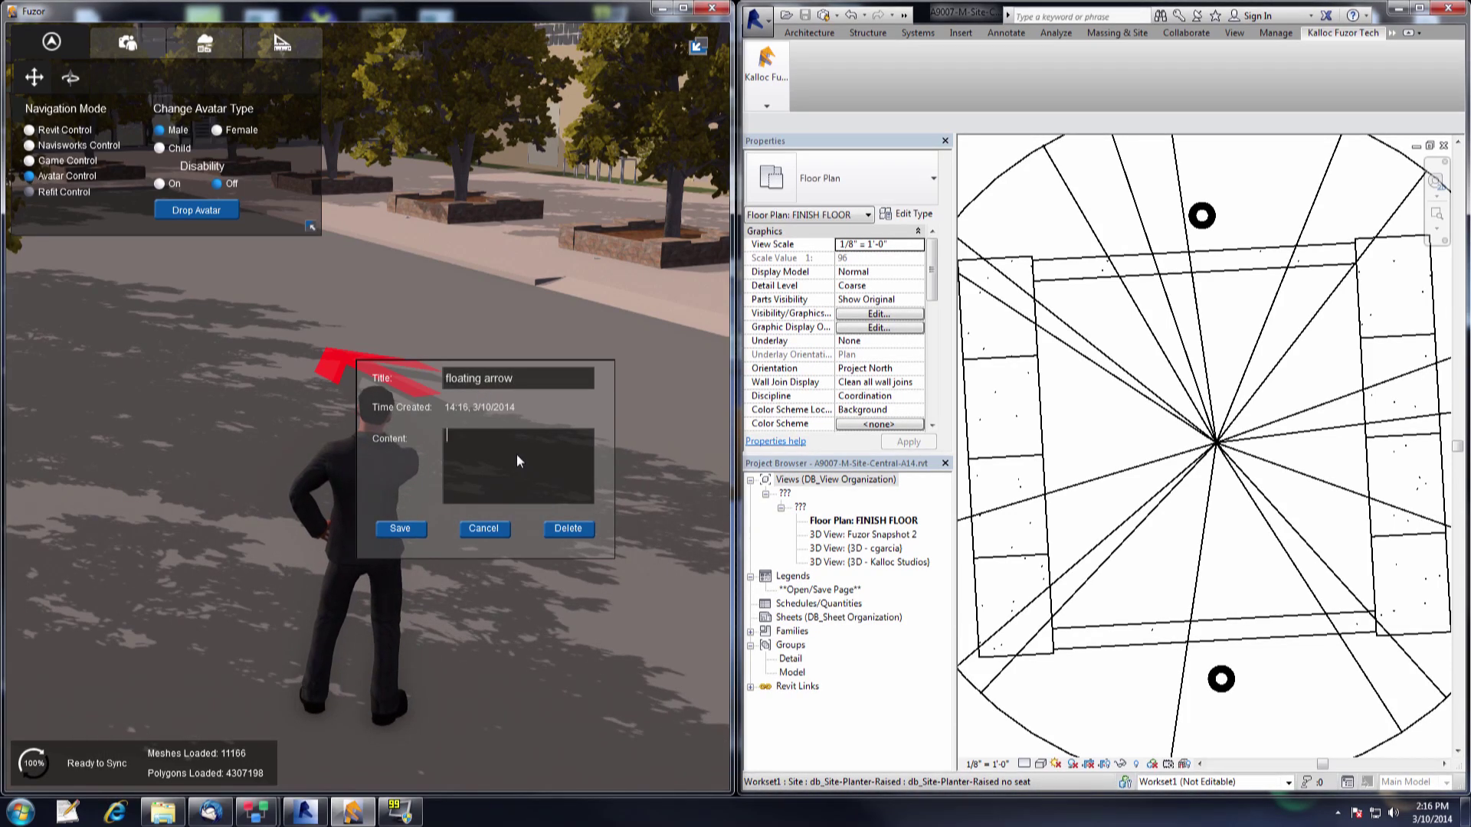
{"action": "type", "text": "lower me"}
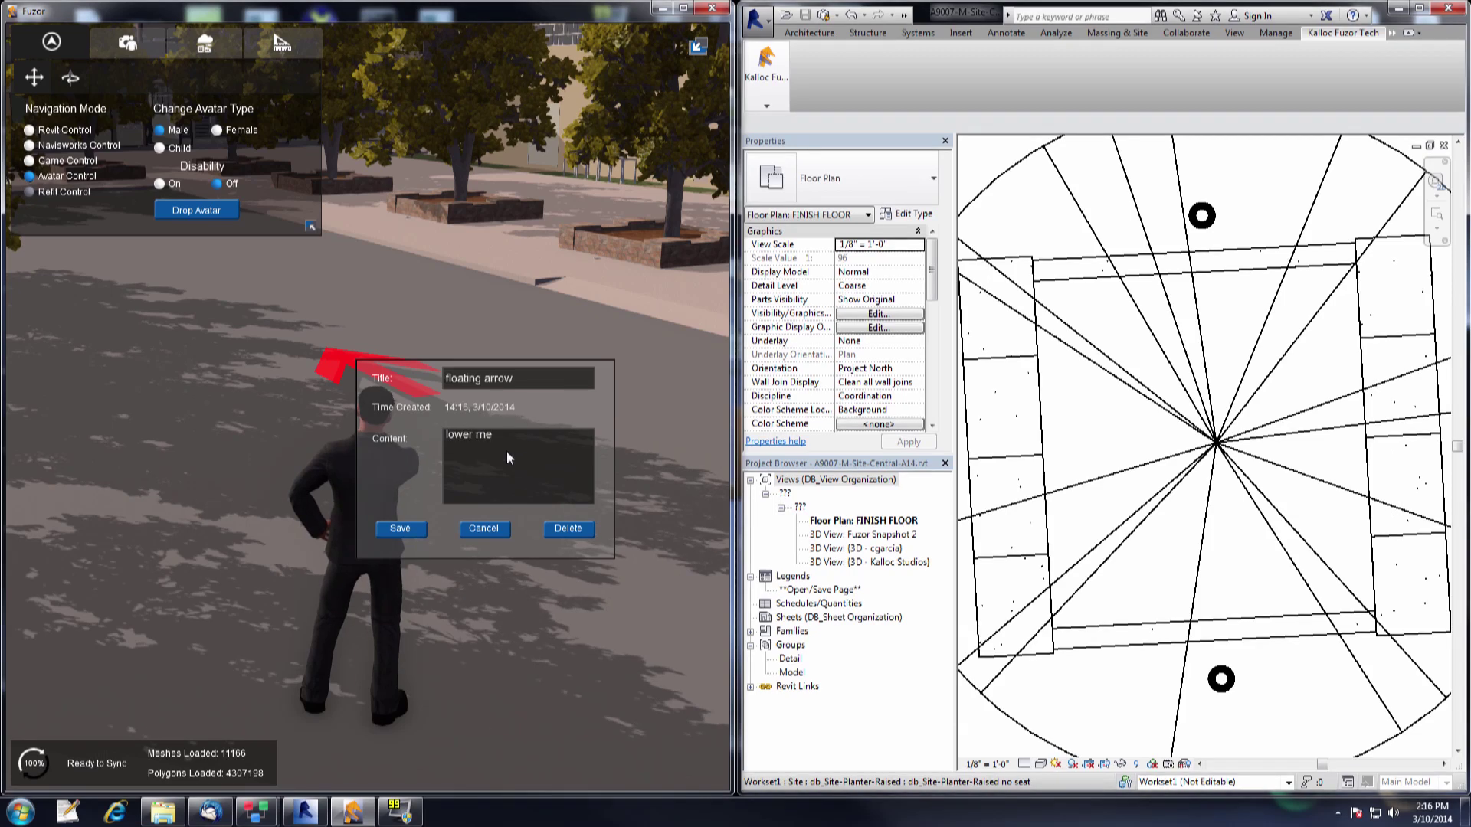
{"action": "left_click", "coordinate": [409, 534]}
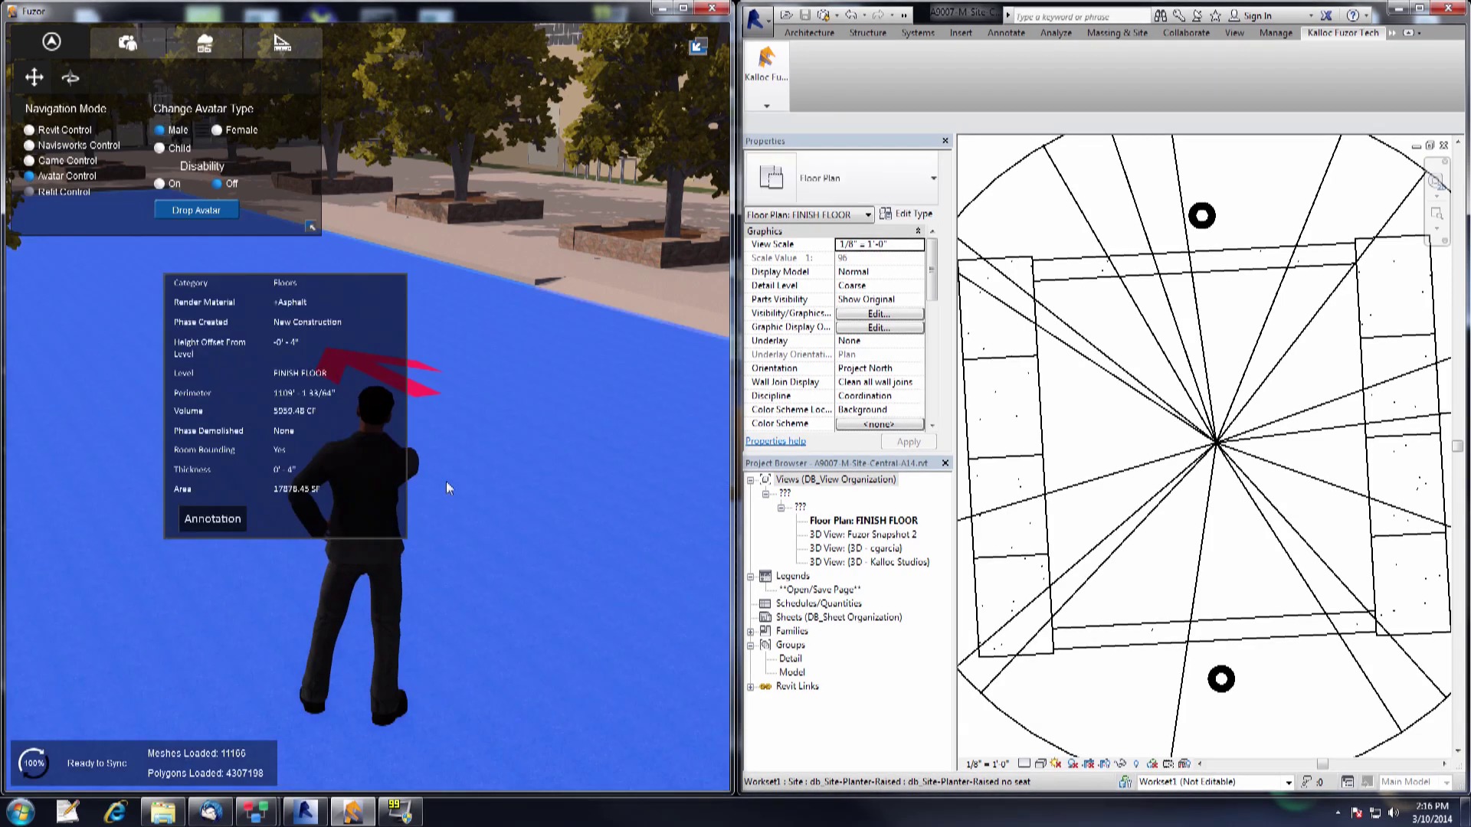
Walk the avatar away from the annotated objects and review the "change material" and "floating arrow" annotations from the Annotation Manager
{"action": "right_click_drag", "start_coordinate": [467, 466], "coordinate": [459, 467]}
{"action": "key", "text": "w"}
{"action": "key", "text": "Up"}
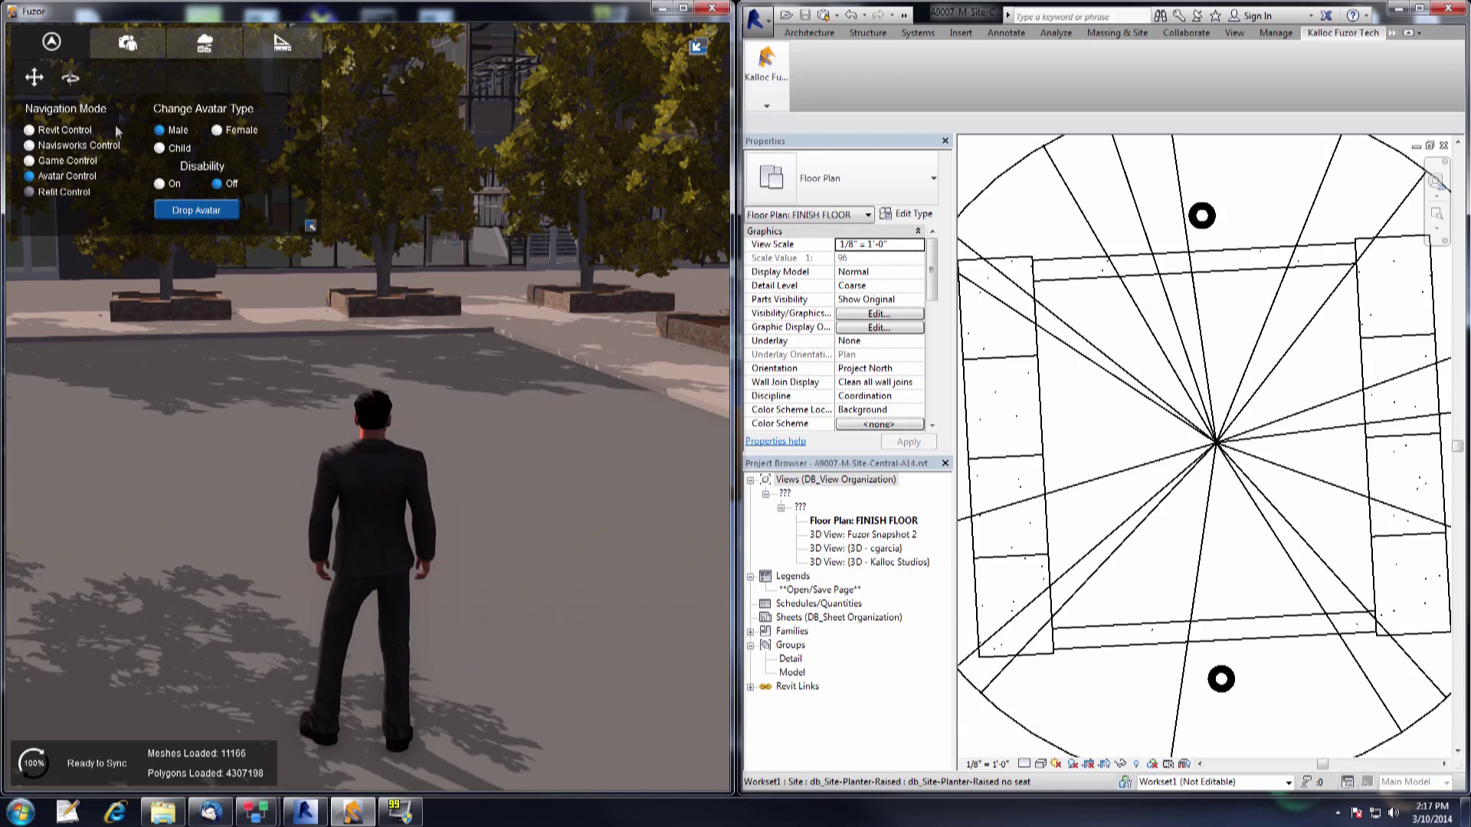
{"action": "left_click", "coordinate": [276, 42]}
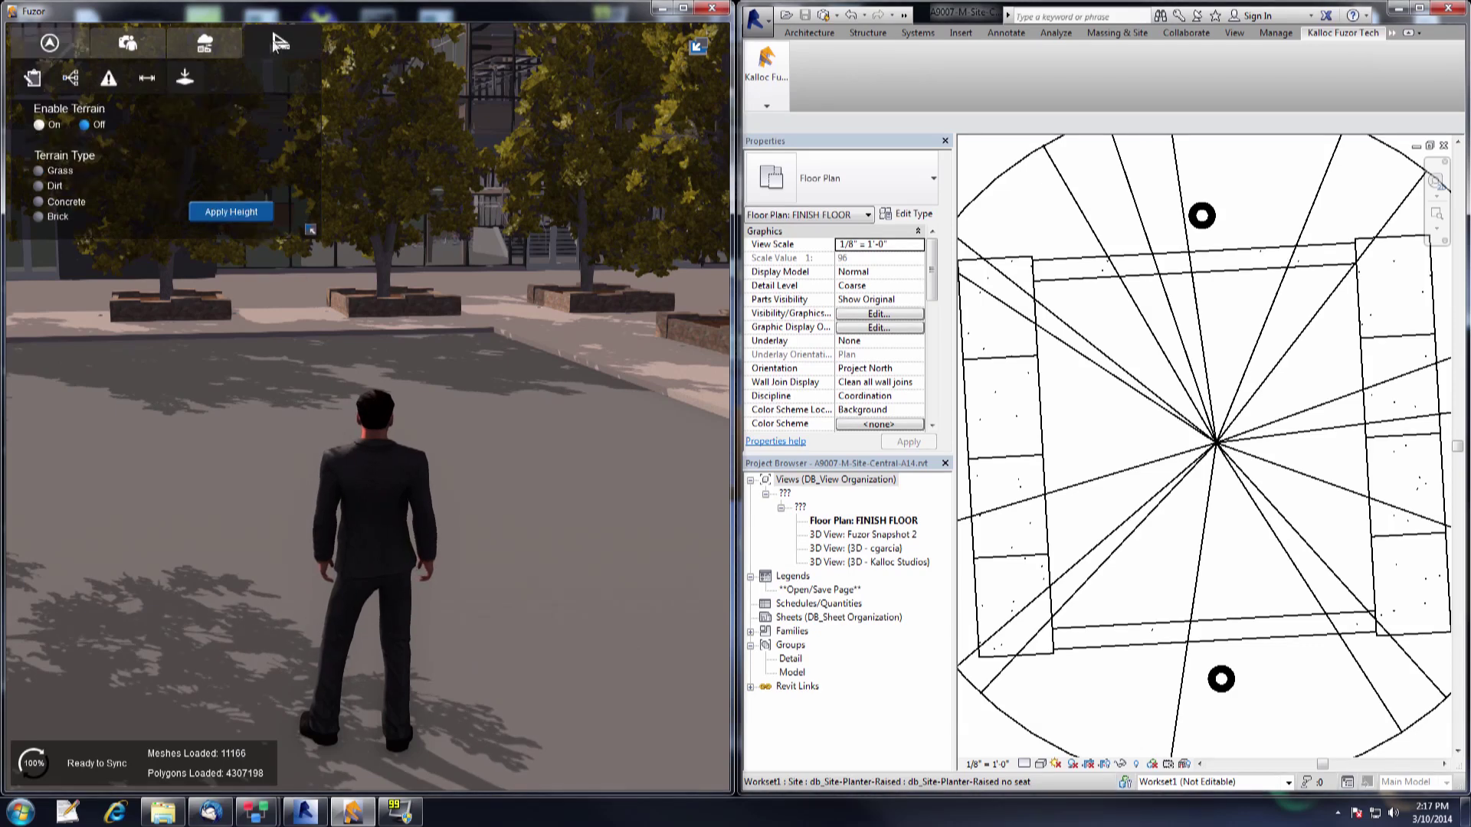
{"action": "left_click", "coordinate": [31, 82]}
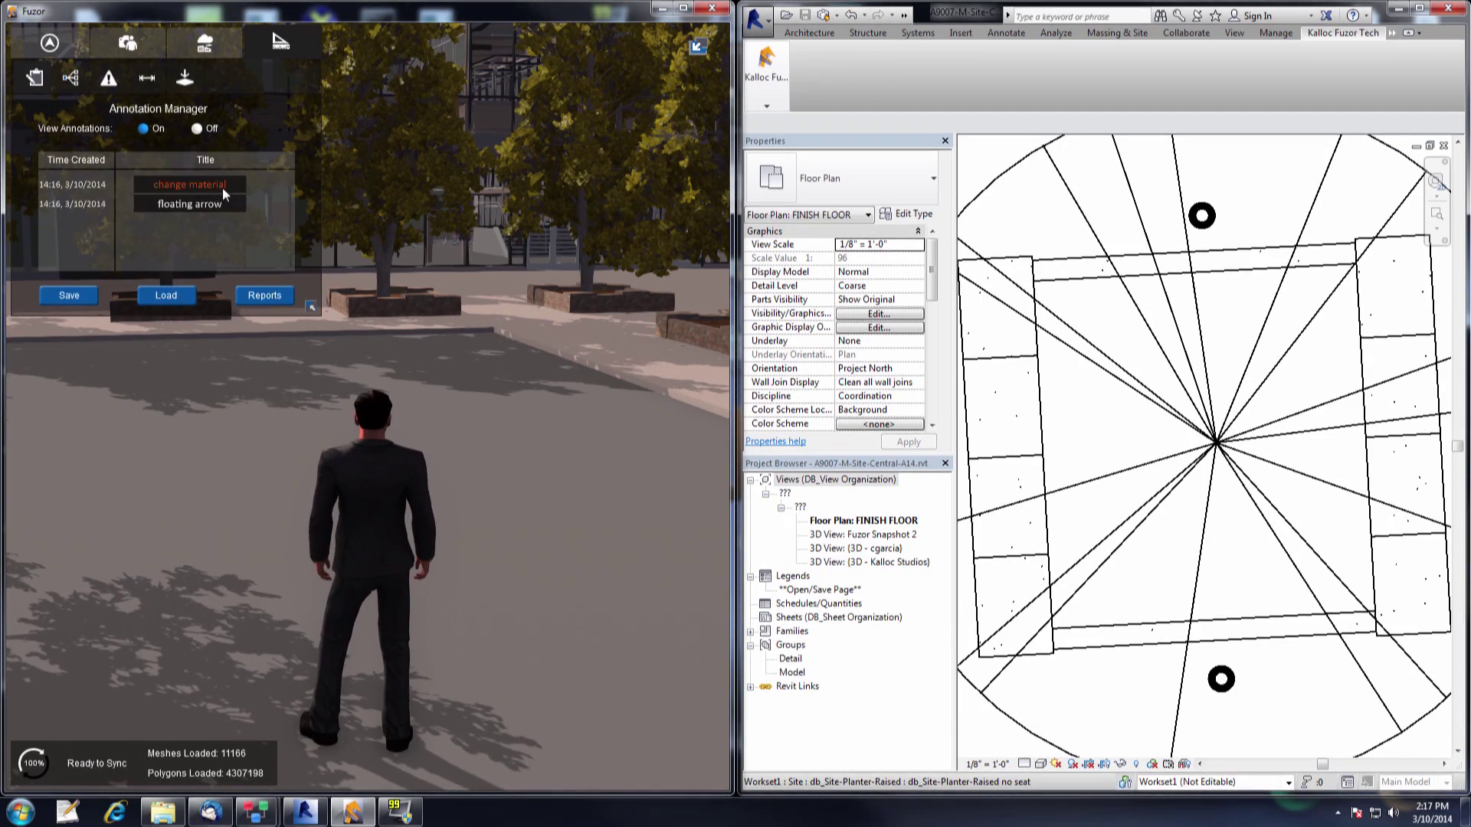
{"action": "left_click", "coordinate": [195, 185]}
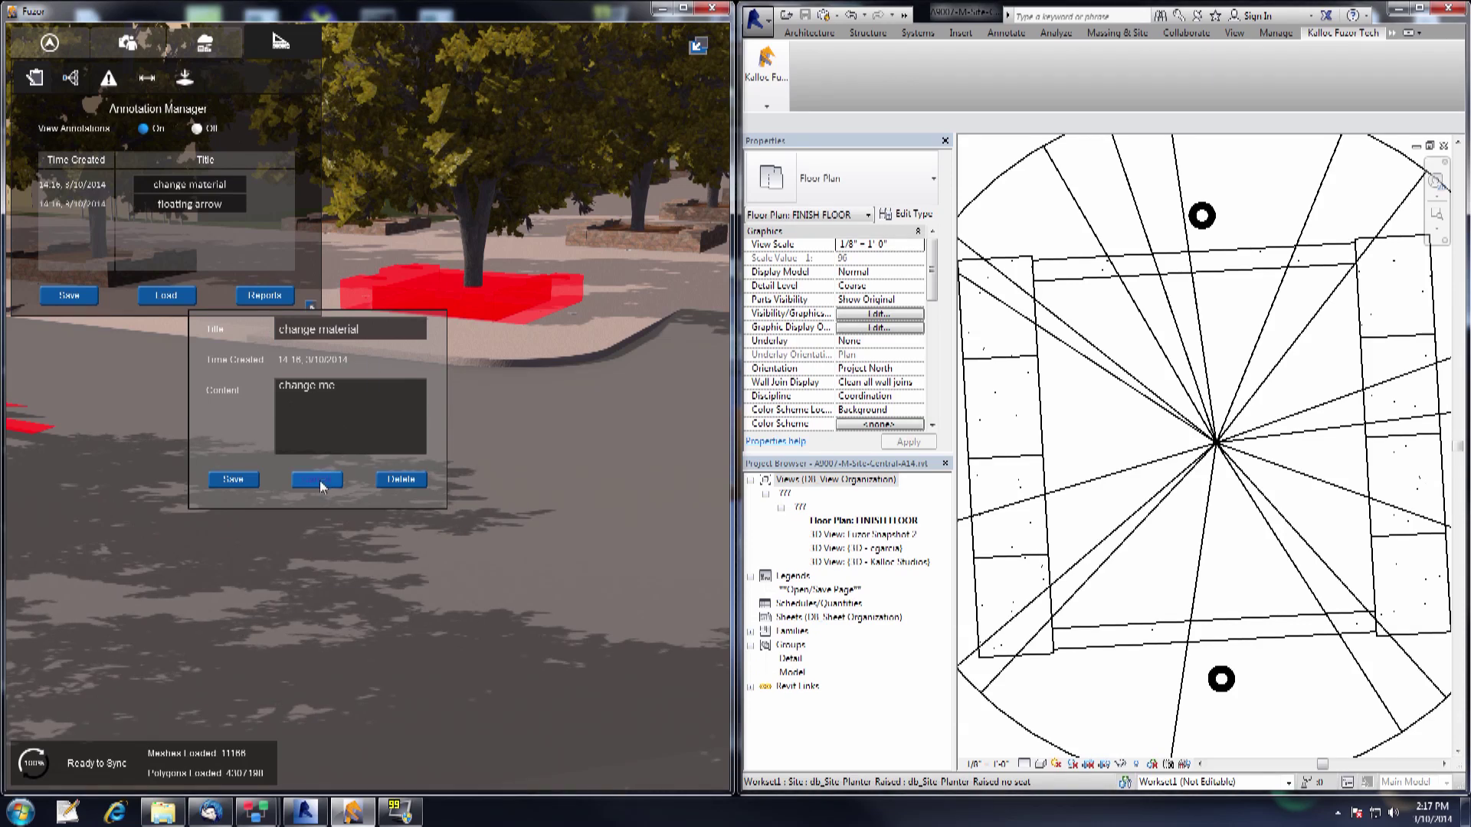
{"action": "left_click", "coordinate": [198, 207]}
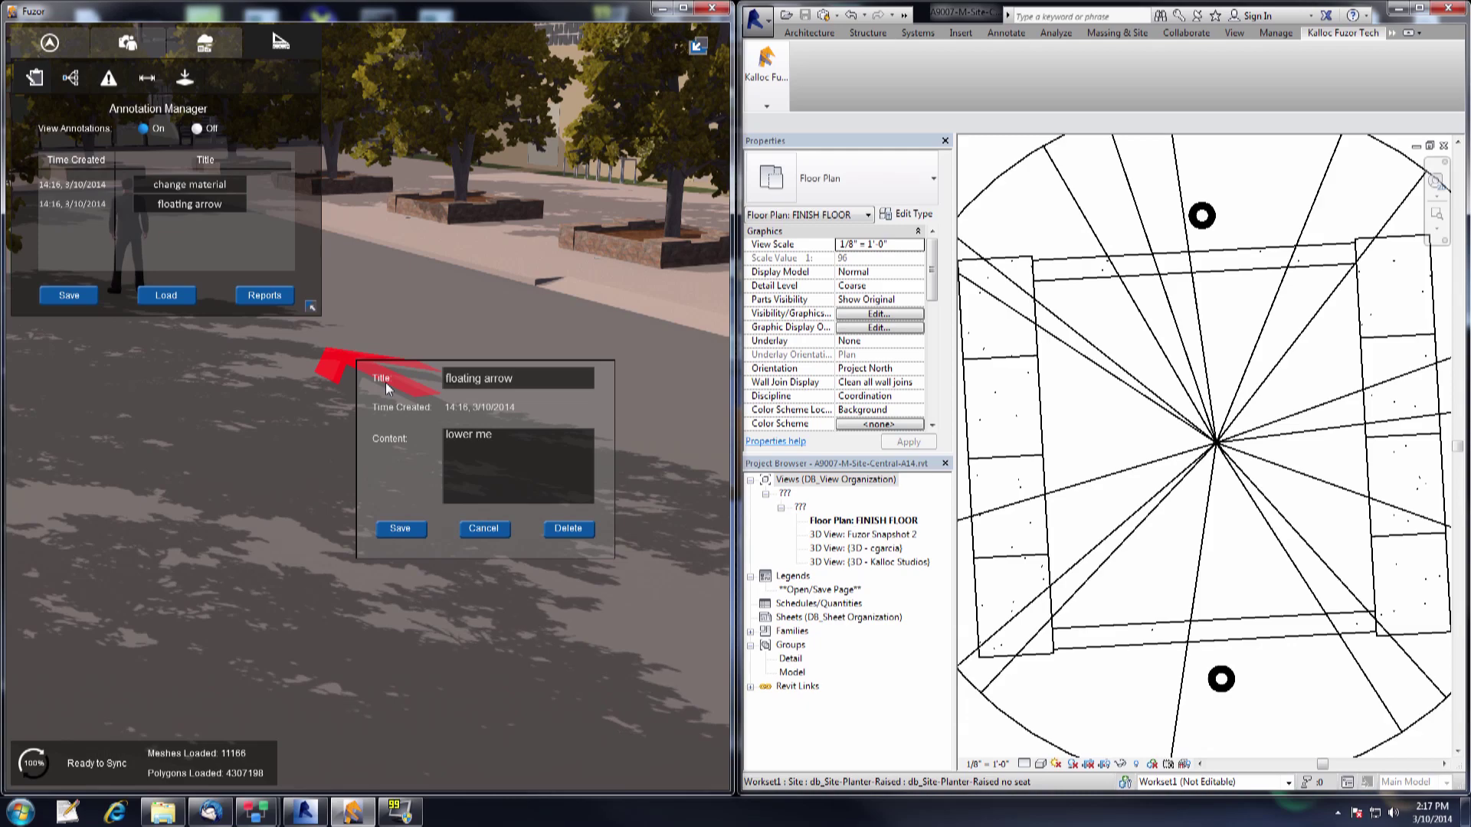
{"action": "left_click", "coordinate": [485, 530]}
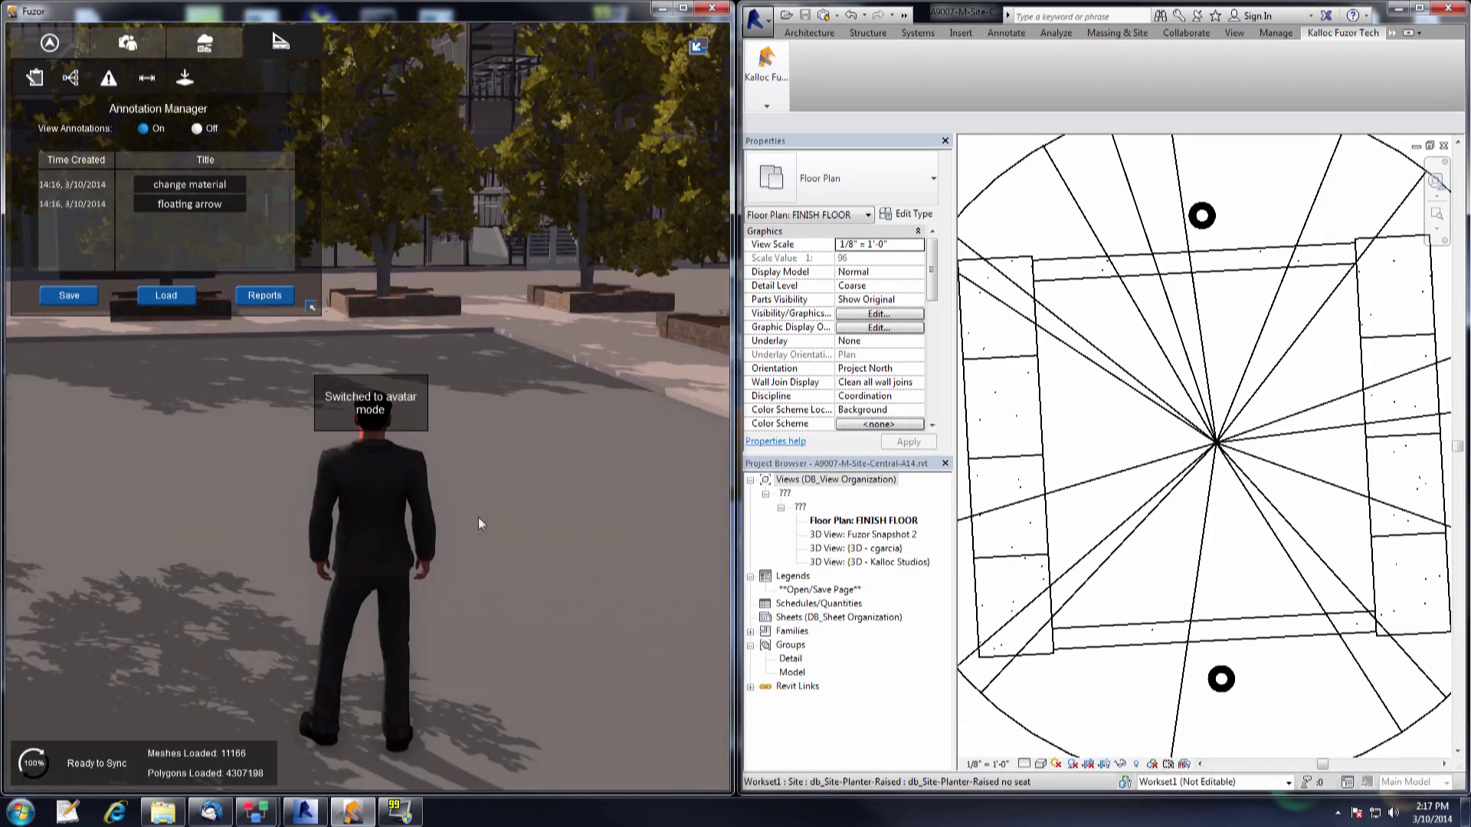
Turn the avatar to face the annotated arrow and planter, and switch View Annotations off and back on
{"action": "right_click_drag", "start_coordinate": [457, 342], "coordinate": [458, 341]}
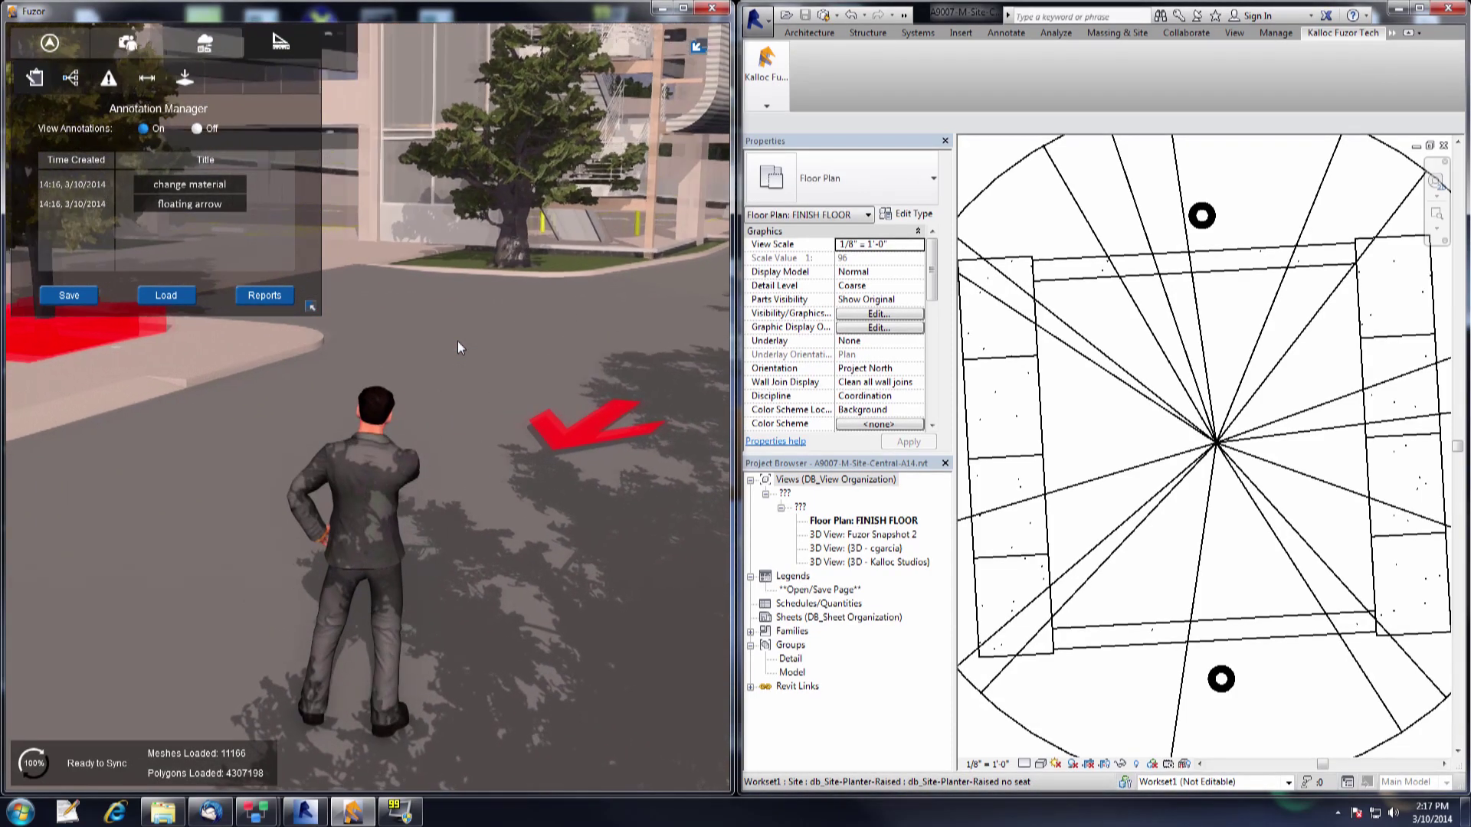
{"action": "left_click", "coordinate": [196, 130]}
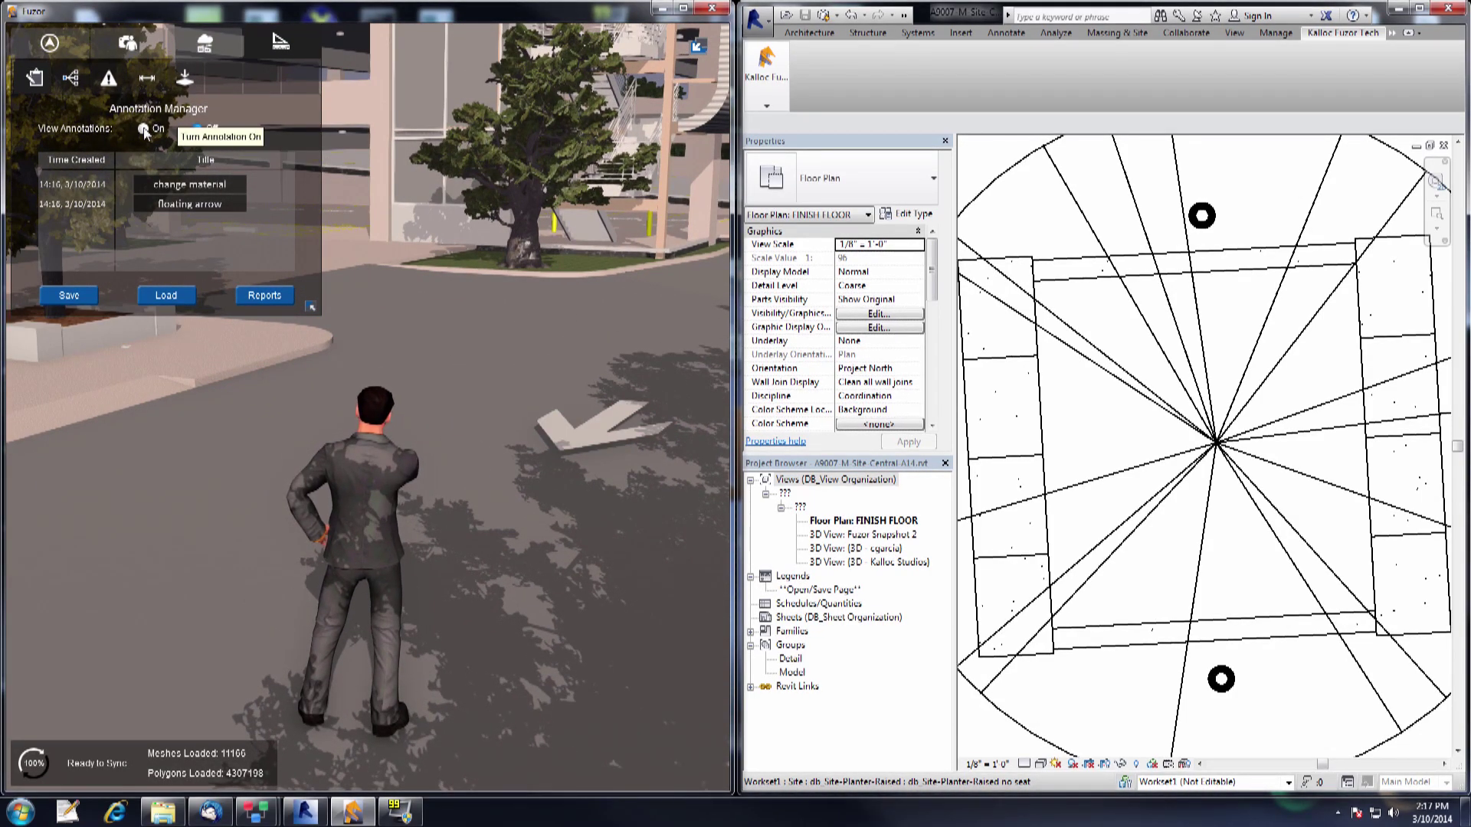
{"action": "left_click", "coordinate": [144, 130]}
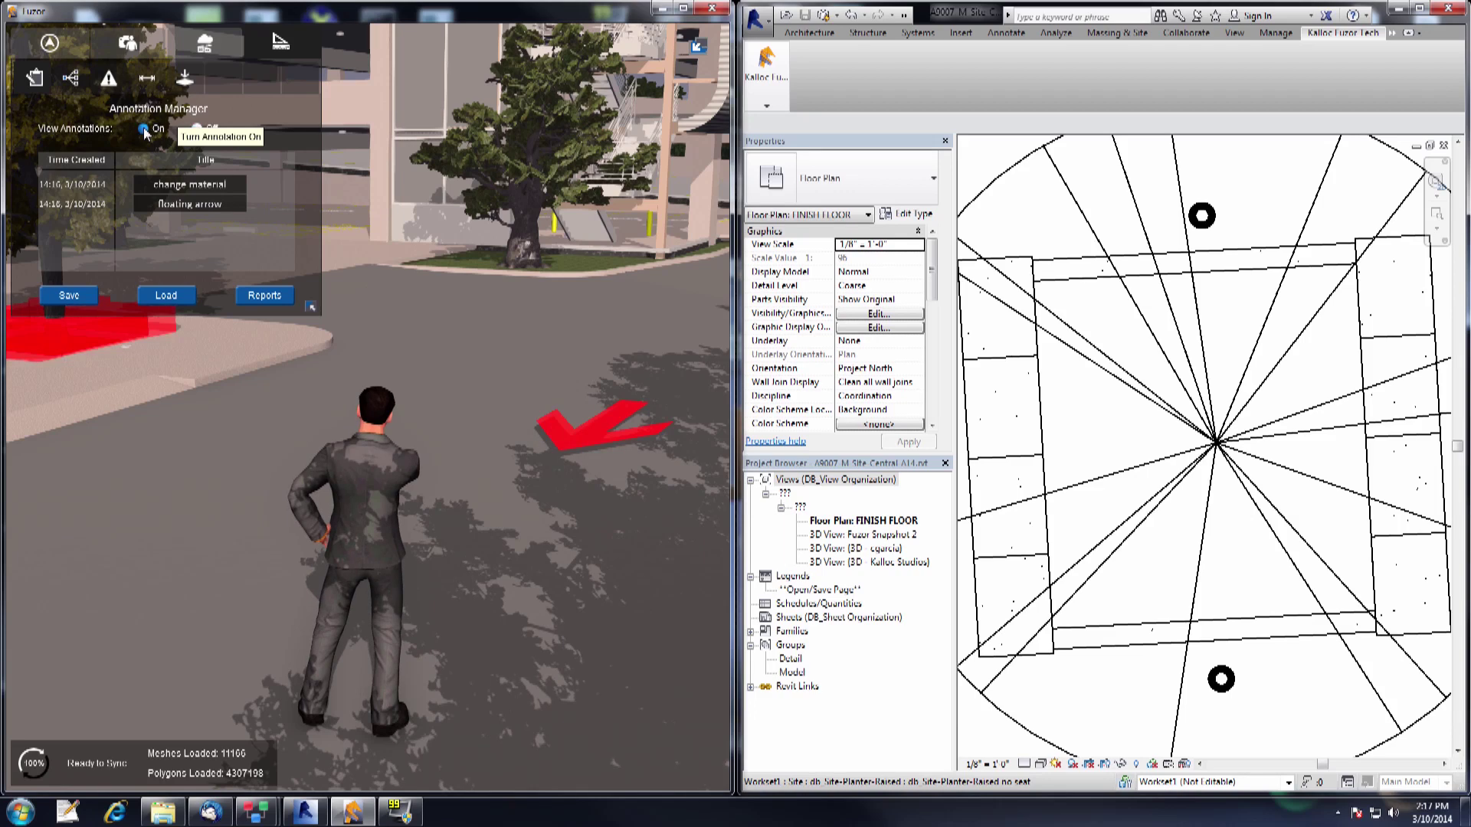
Save the scene's annotations to the Desktop as an annotation file named myannos
{"action": "left_click", "coordinate": [69, 295]}
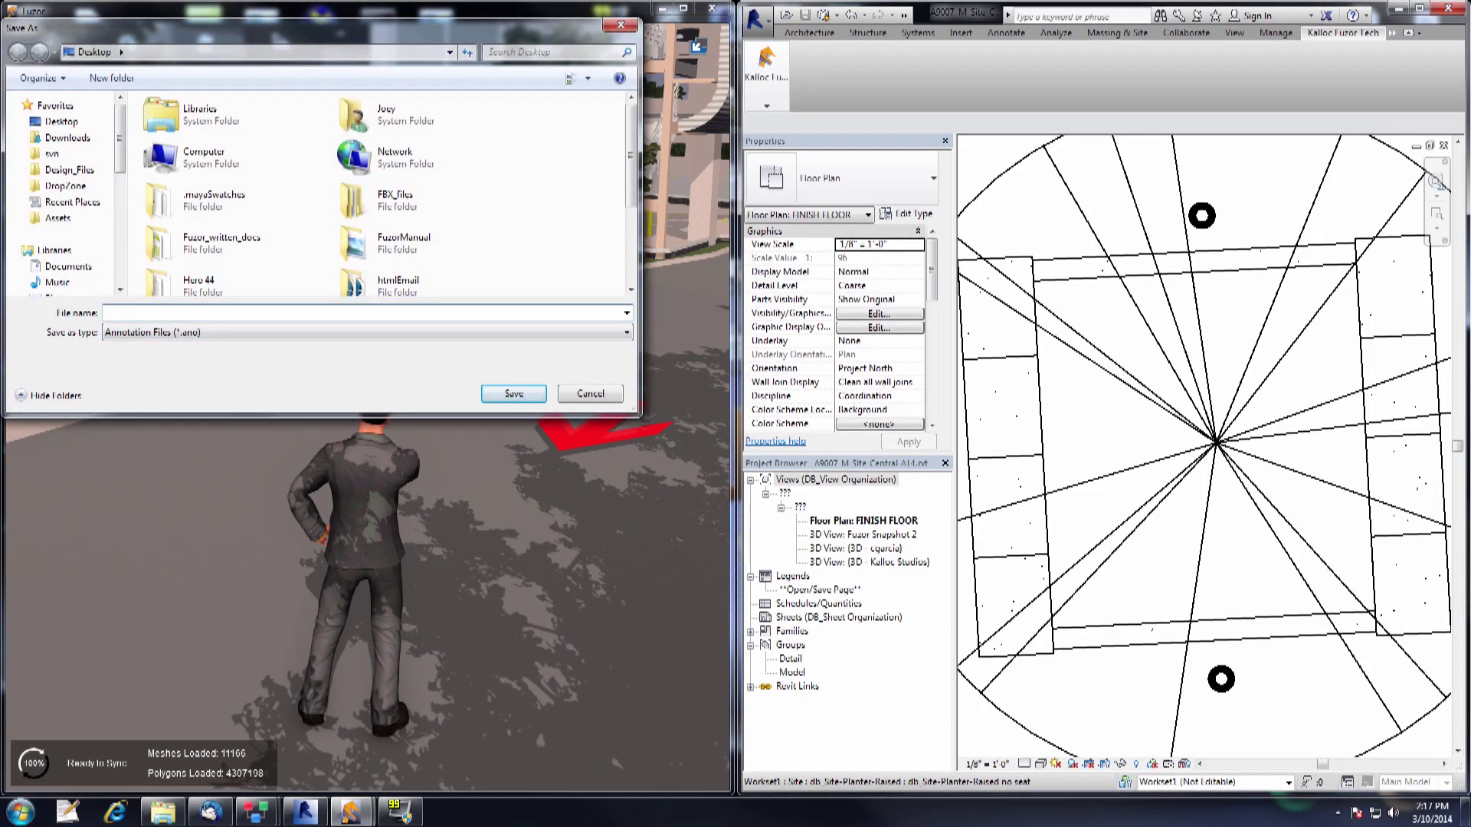
{"action": "type", "text": "myannos"}
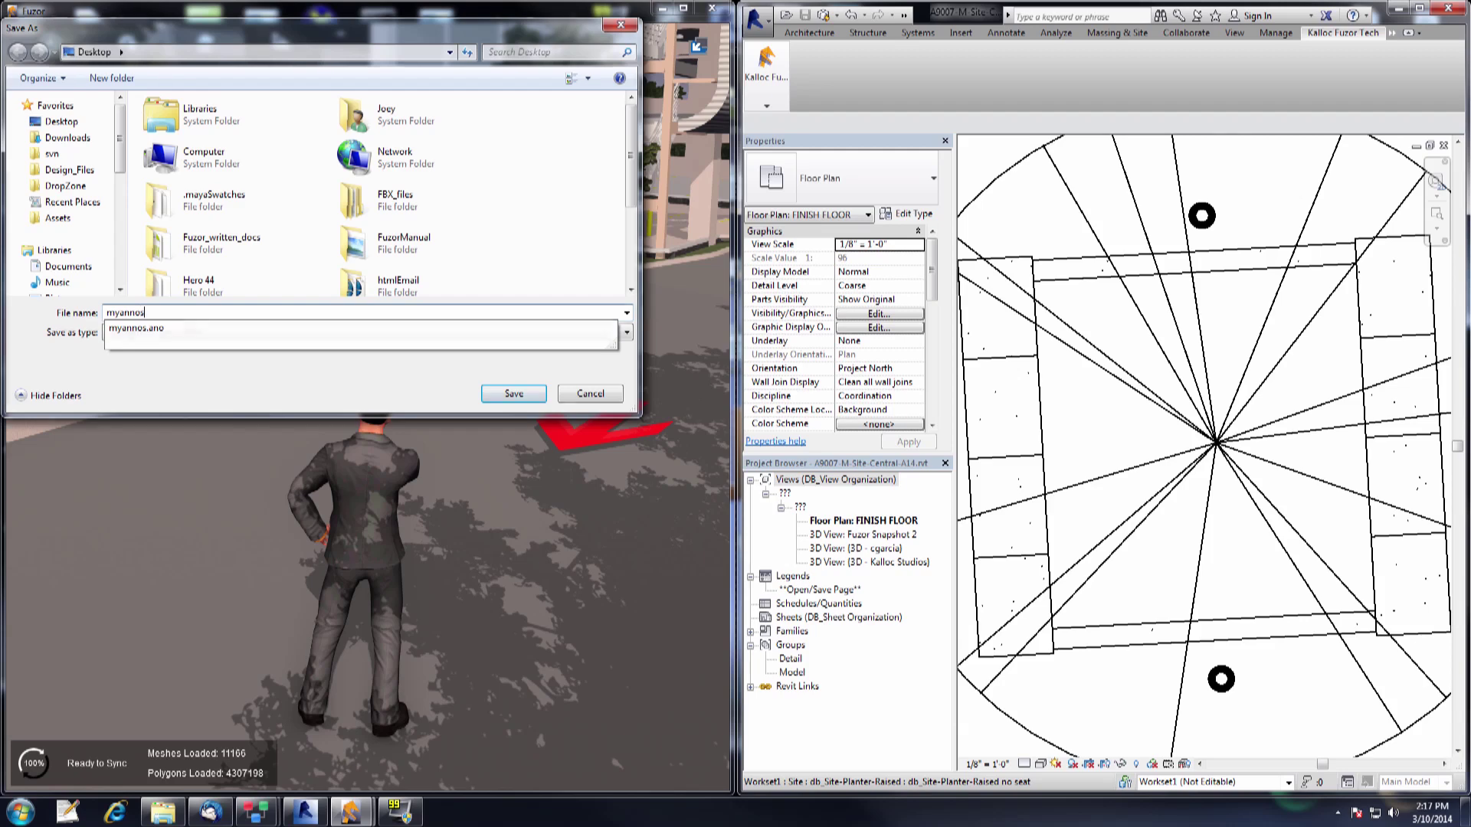
{"action": "key", "text": "Return"}
Delete the "floating arrow" and "change material" annotations from the Annotation Manager
{"action": "left_click", "coordinate": [189, 299]}
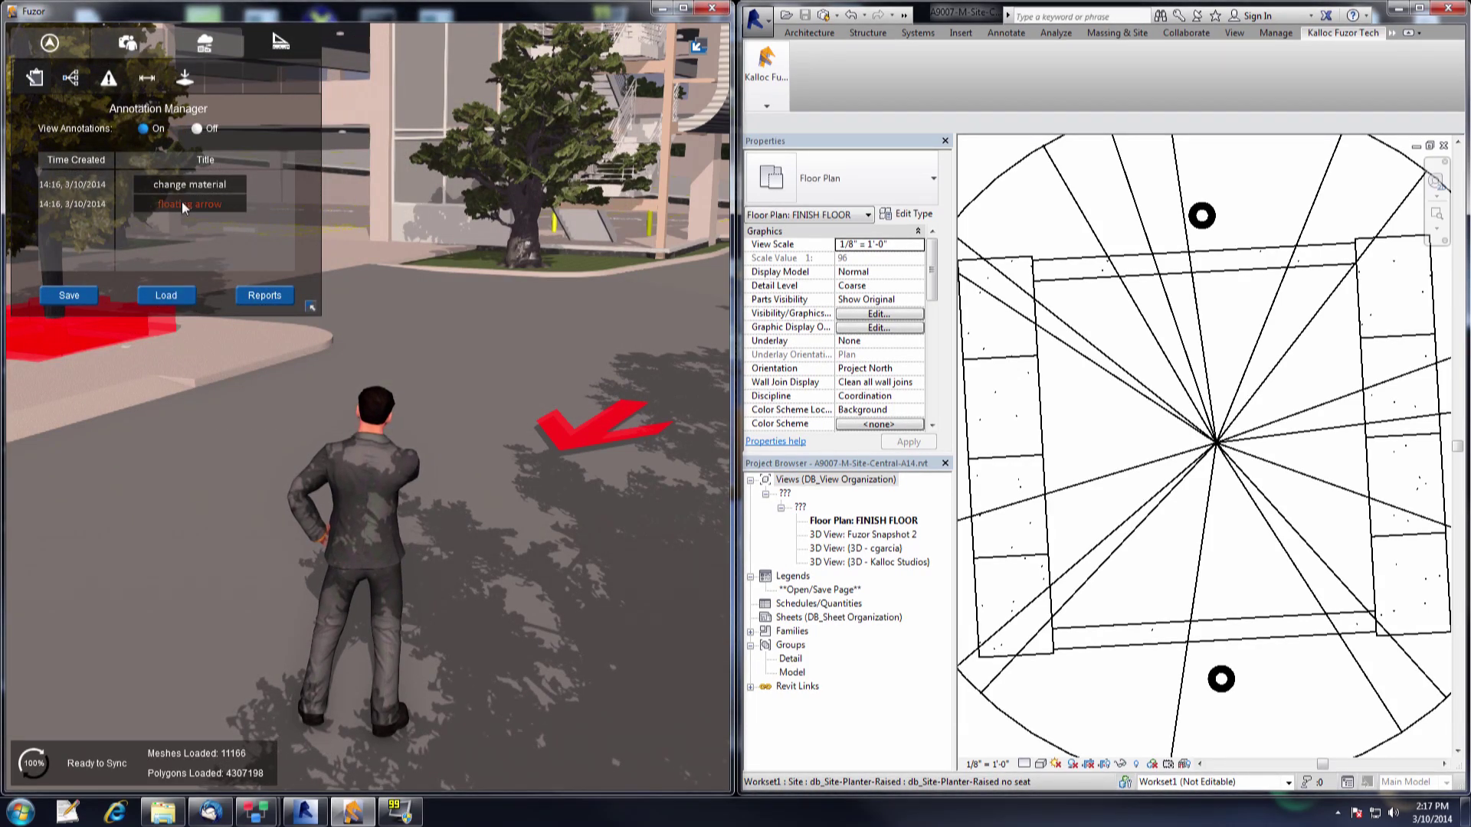
{"action": "left_click", "coordinate": [184, 205]}
{"action": "left_click", "coordinate": [563, 532]}
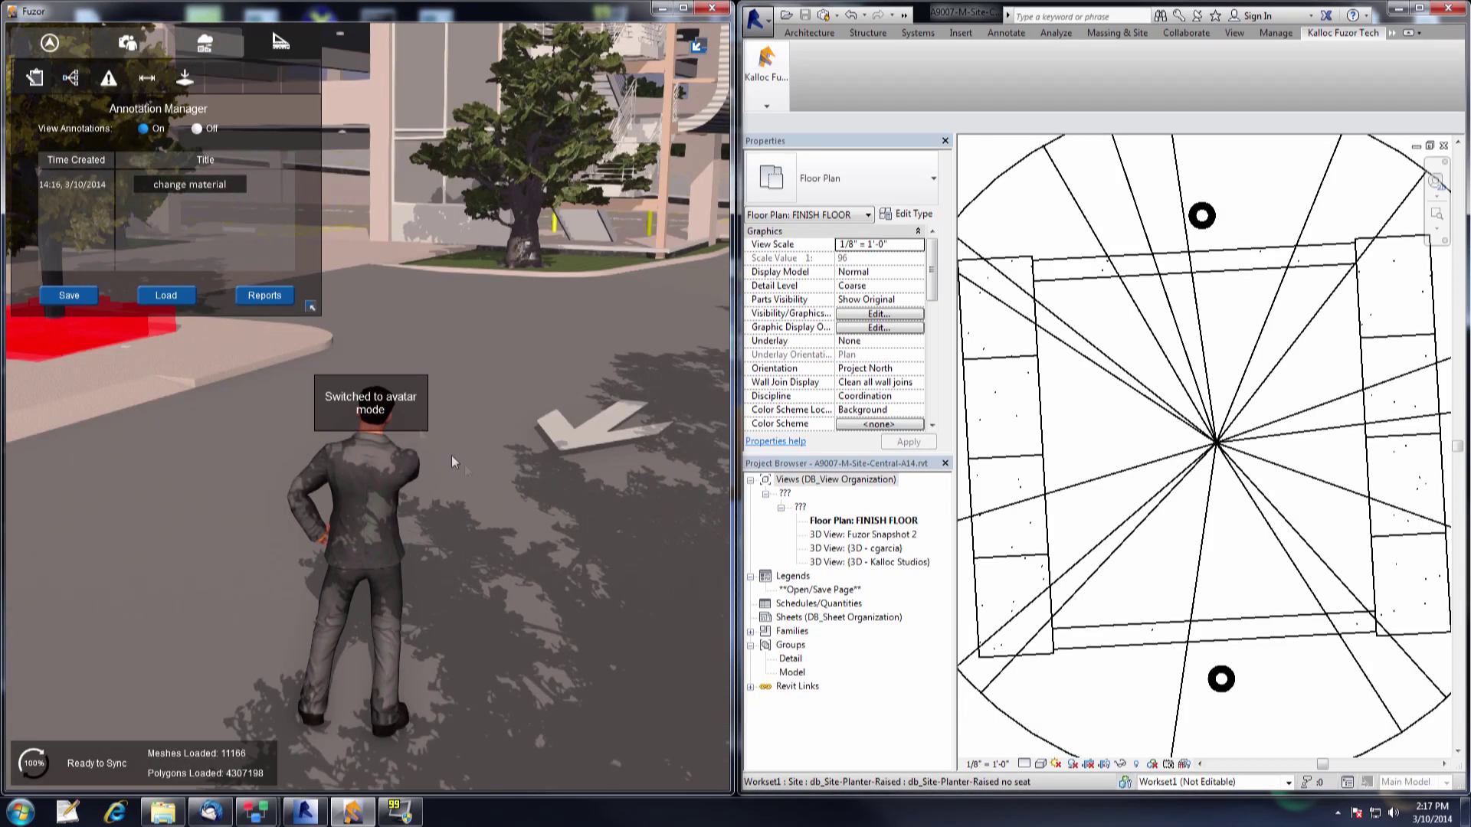
{"action": "left_click", "coordinate": [218, 190]}
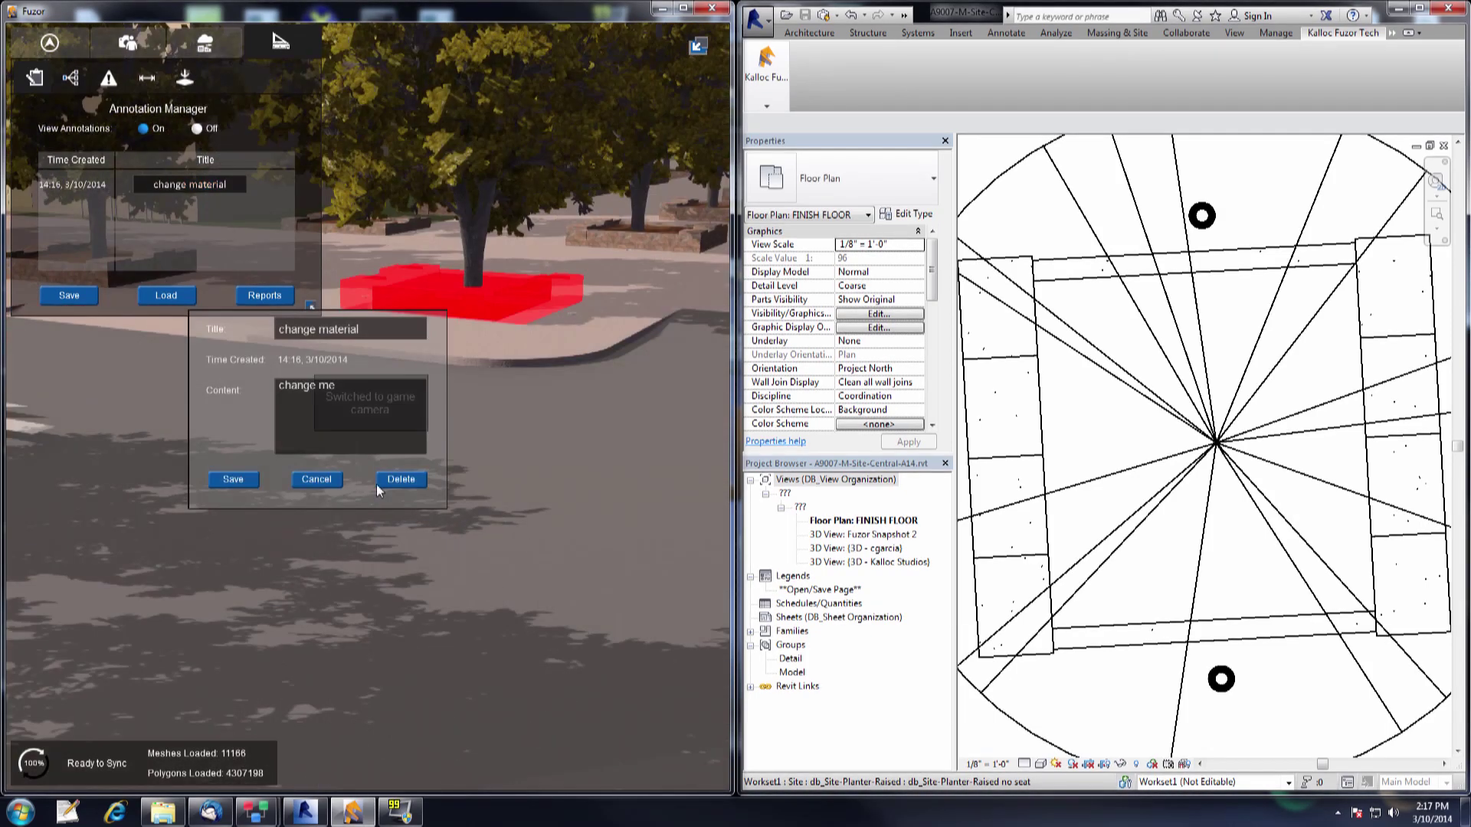
{"action": "left_click", "coordinate": [397, 483]}
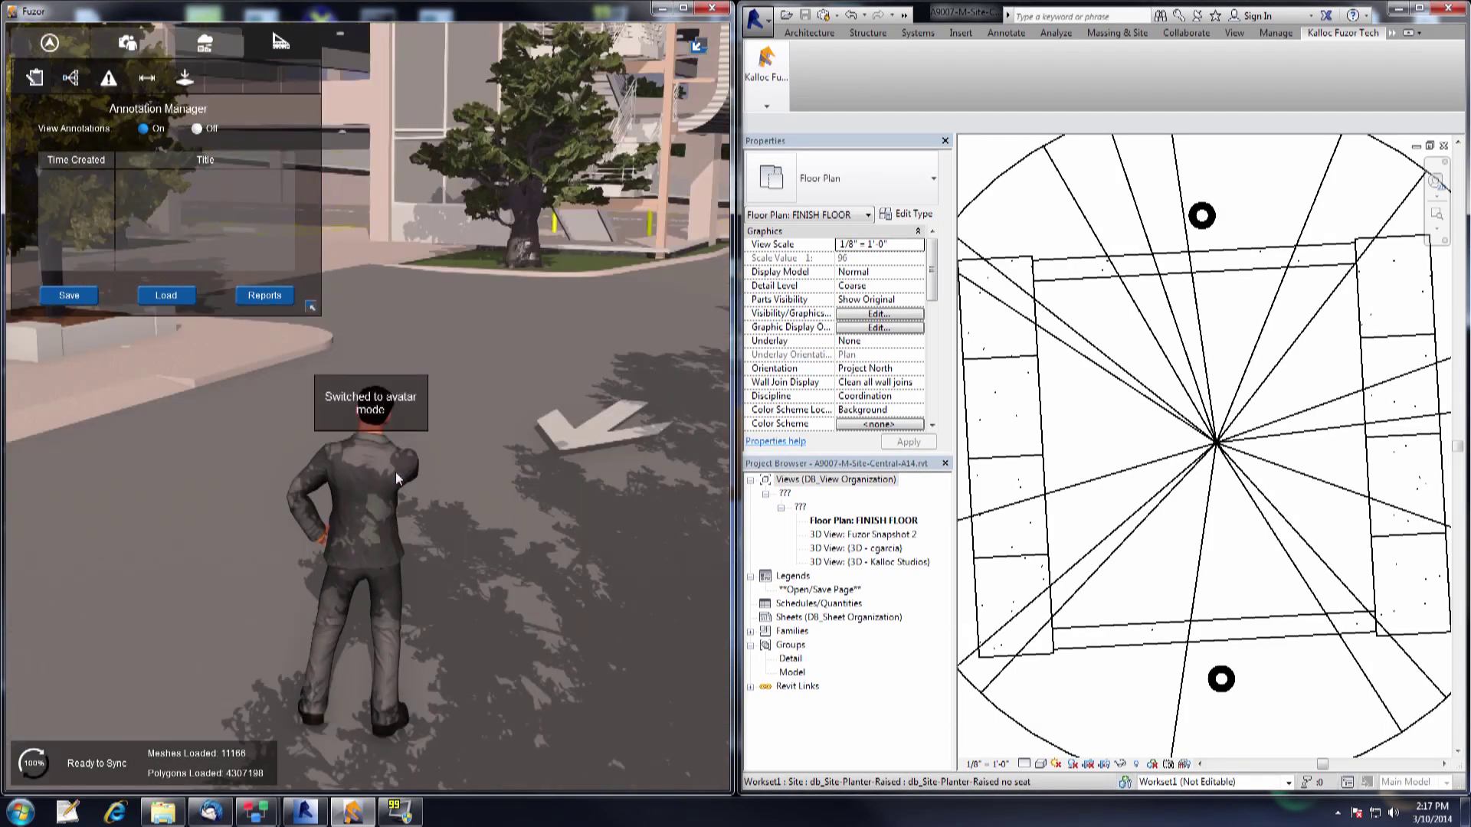
Load the saved annotation file myannos.ano from the Desktop into Fuzor's Annotation Manager
{"action": "left_click", "coordinate": [166, 295]}
{"action": "left_click_drag", "start_coordinate": [629, 176], "coordinate": [628, 281]}
{"action": "left_click", "coordinate": [192, 335]}
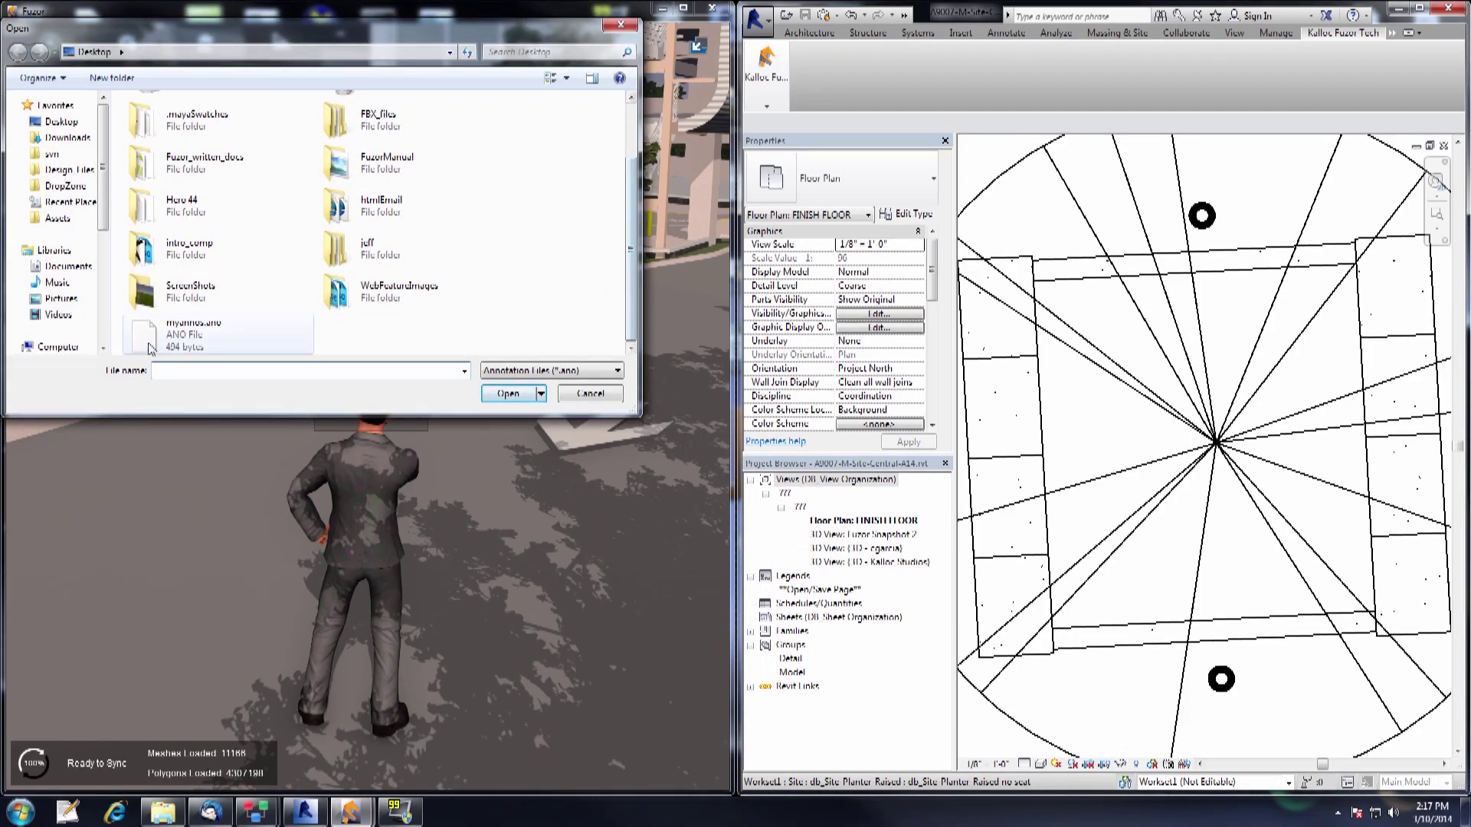
{"action": "left_click", "coordinate": [507, 394]}
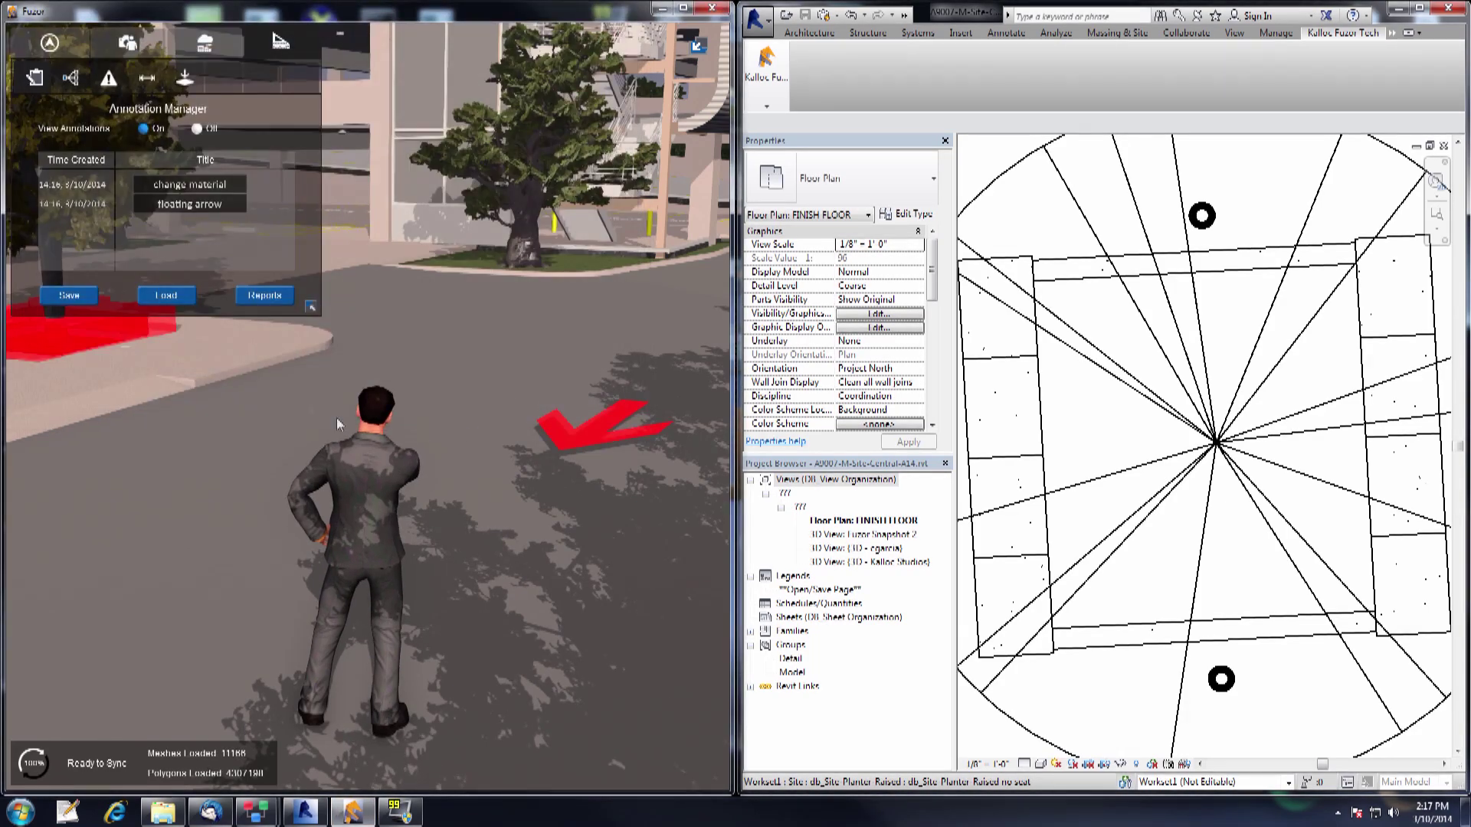
Review the reloaded "change material" and "floating arrow" annotations and close each without changes
{"action": "left_click", "coordinate": [197, 182]}
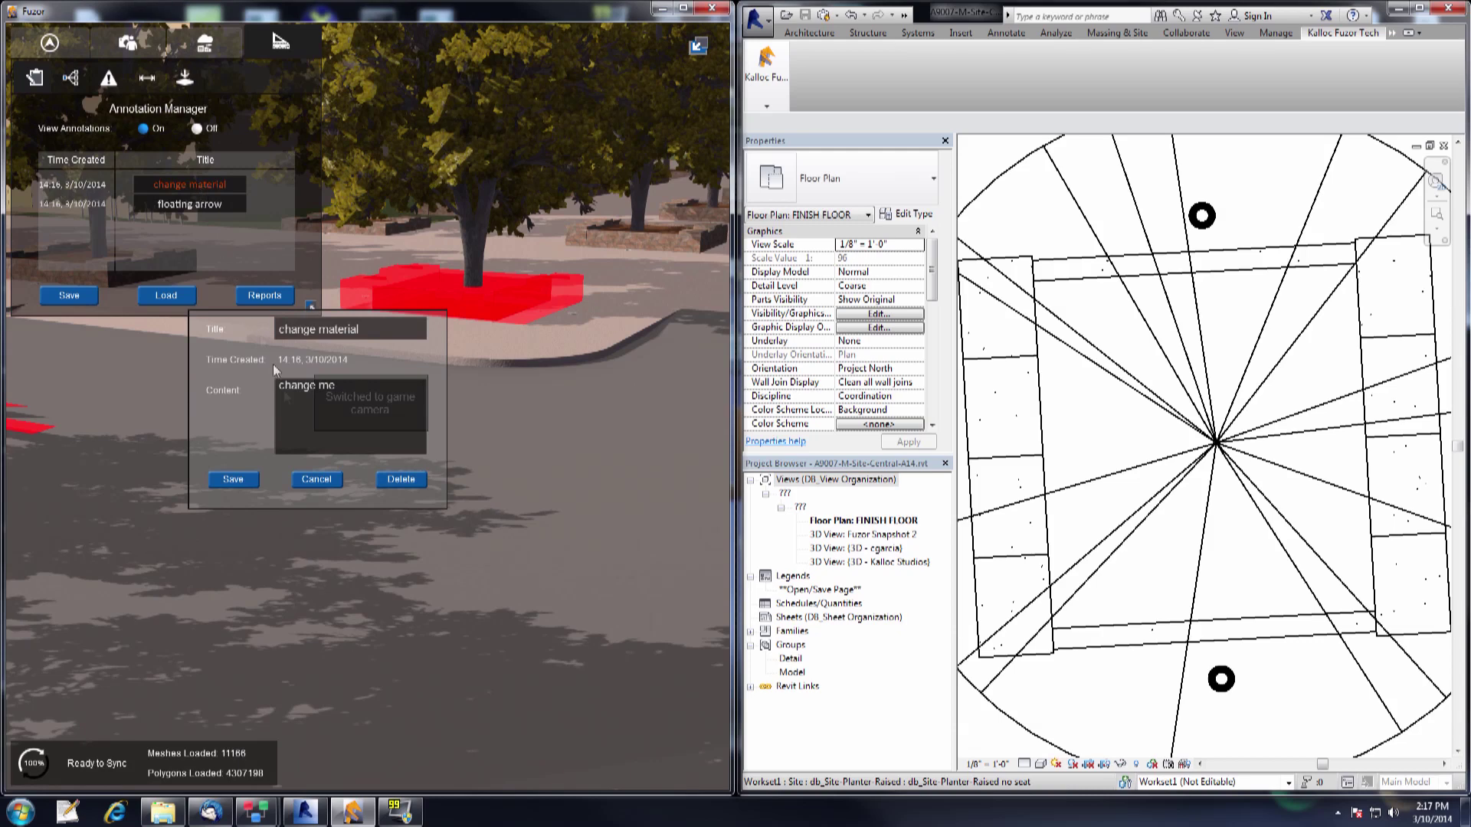
{"action": "left_click", "coordinate": [317, 478]}
{"action": "left_click", "coordinate": [195, 201]}
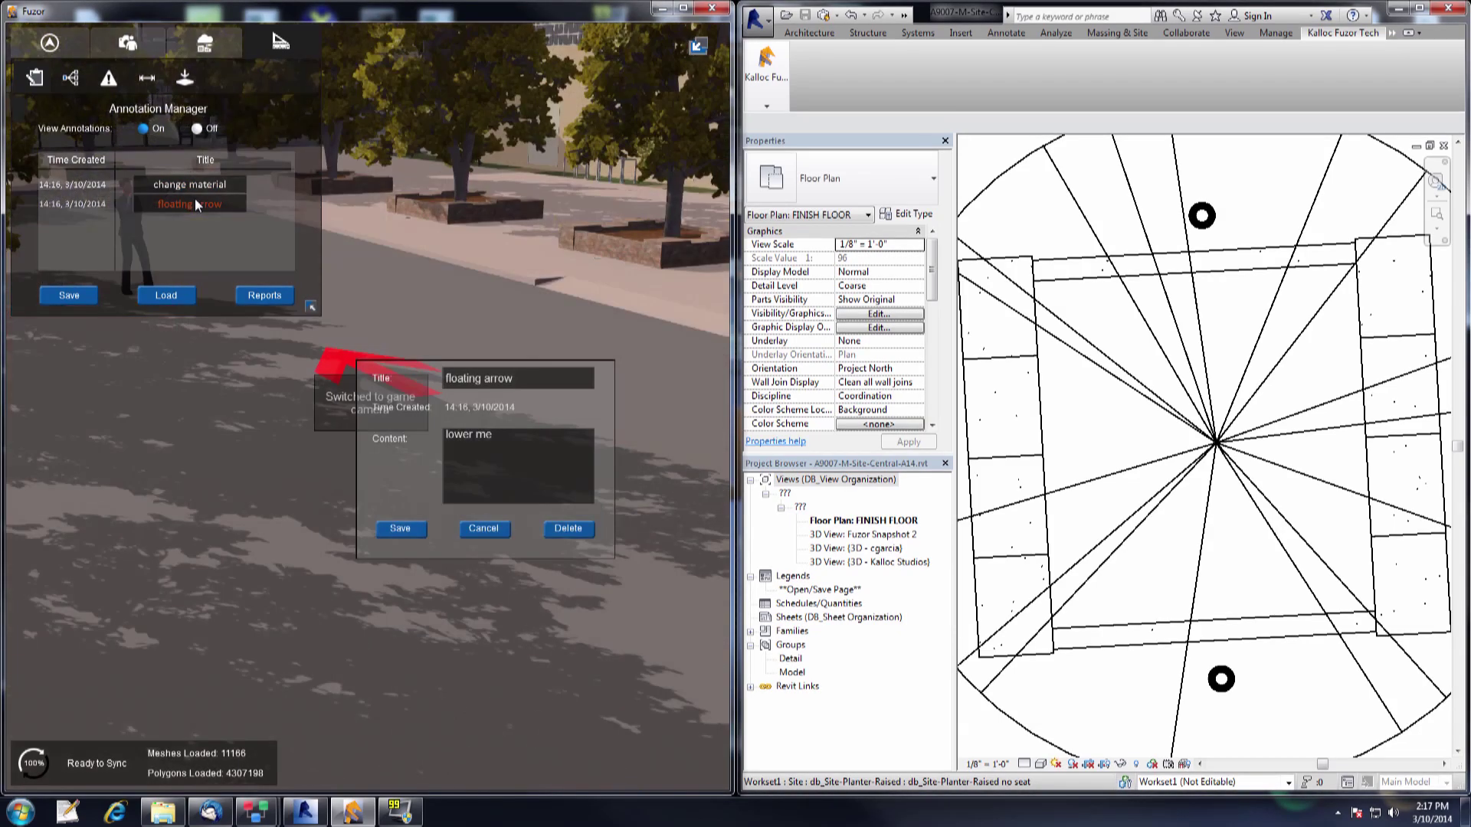
{"action": "left_click", "coordinate": [483, 529]}
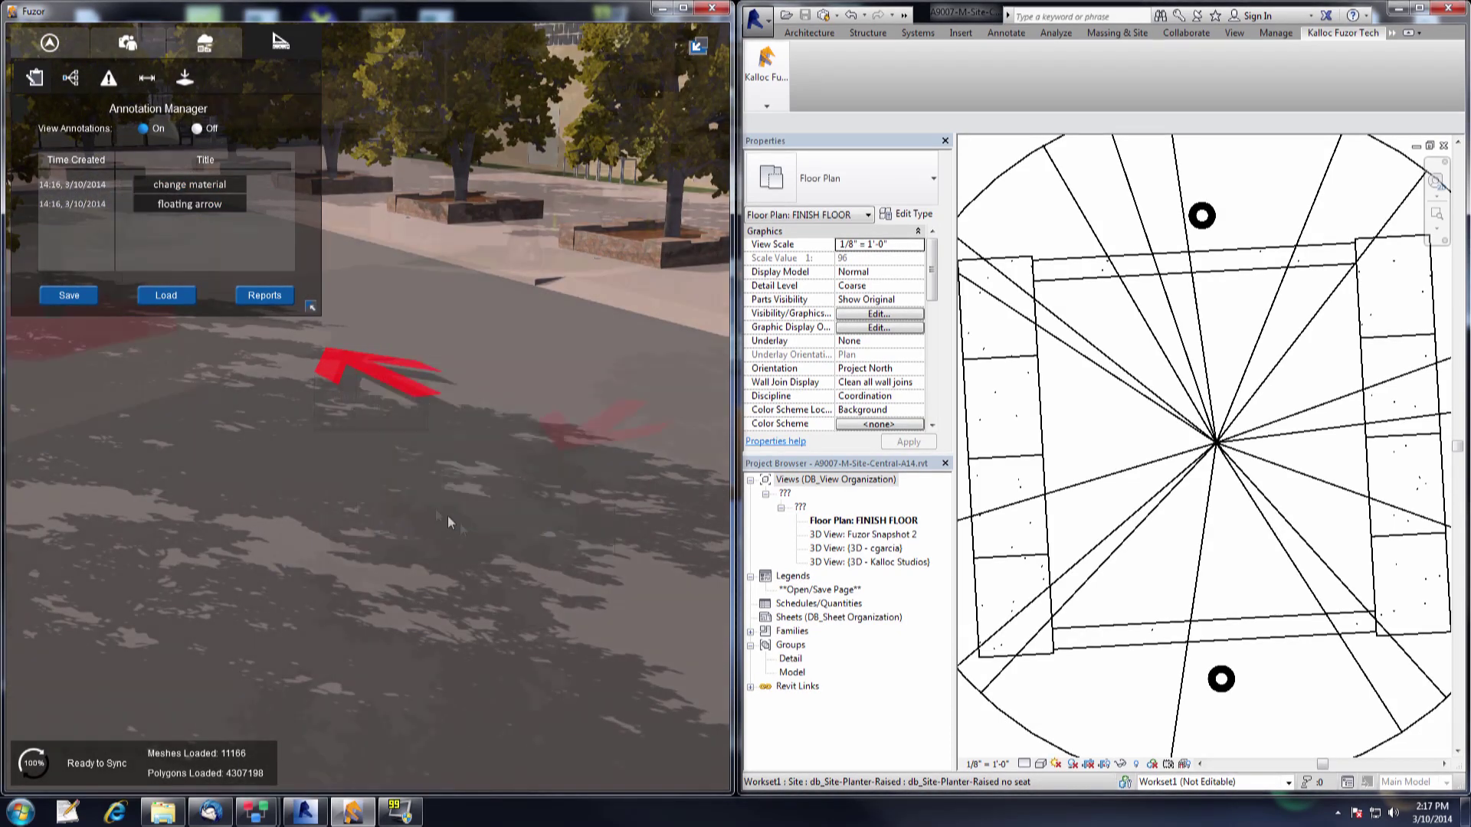
Switch to Revit and load the annotation file myannos.ano from the Desktop through the Kalloc Fuzor tools
{"action": "left_click", "coordinate": [764, 96]}
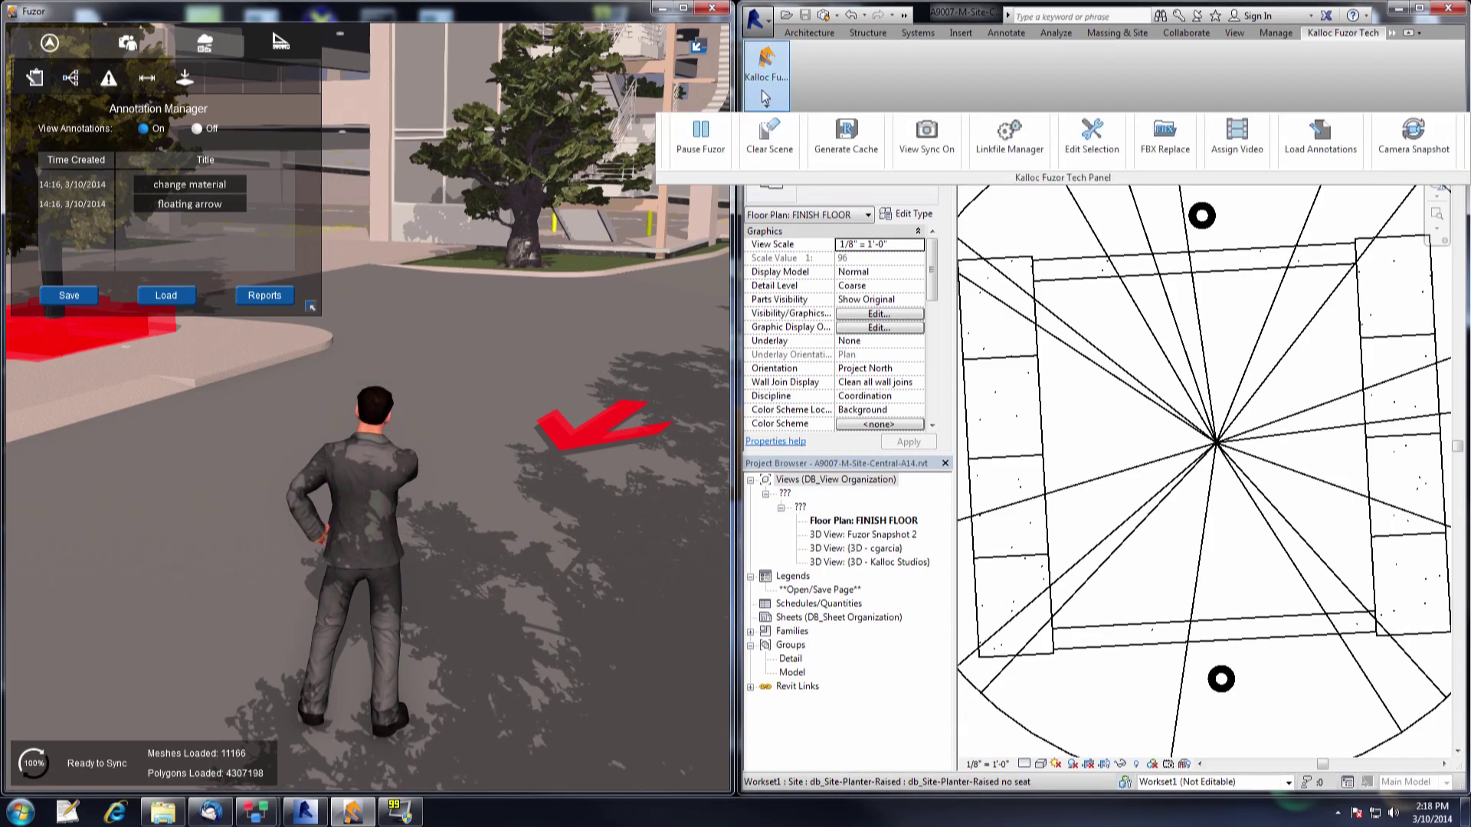
{"action": "left_click", "coordinate": [1319, 138]}
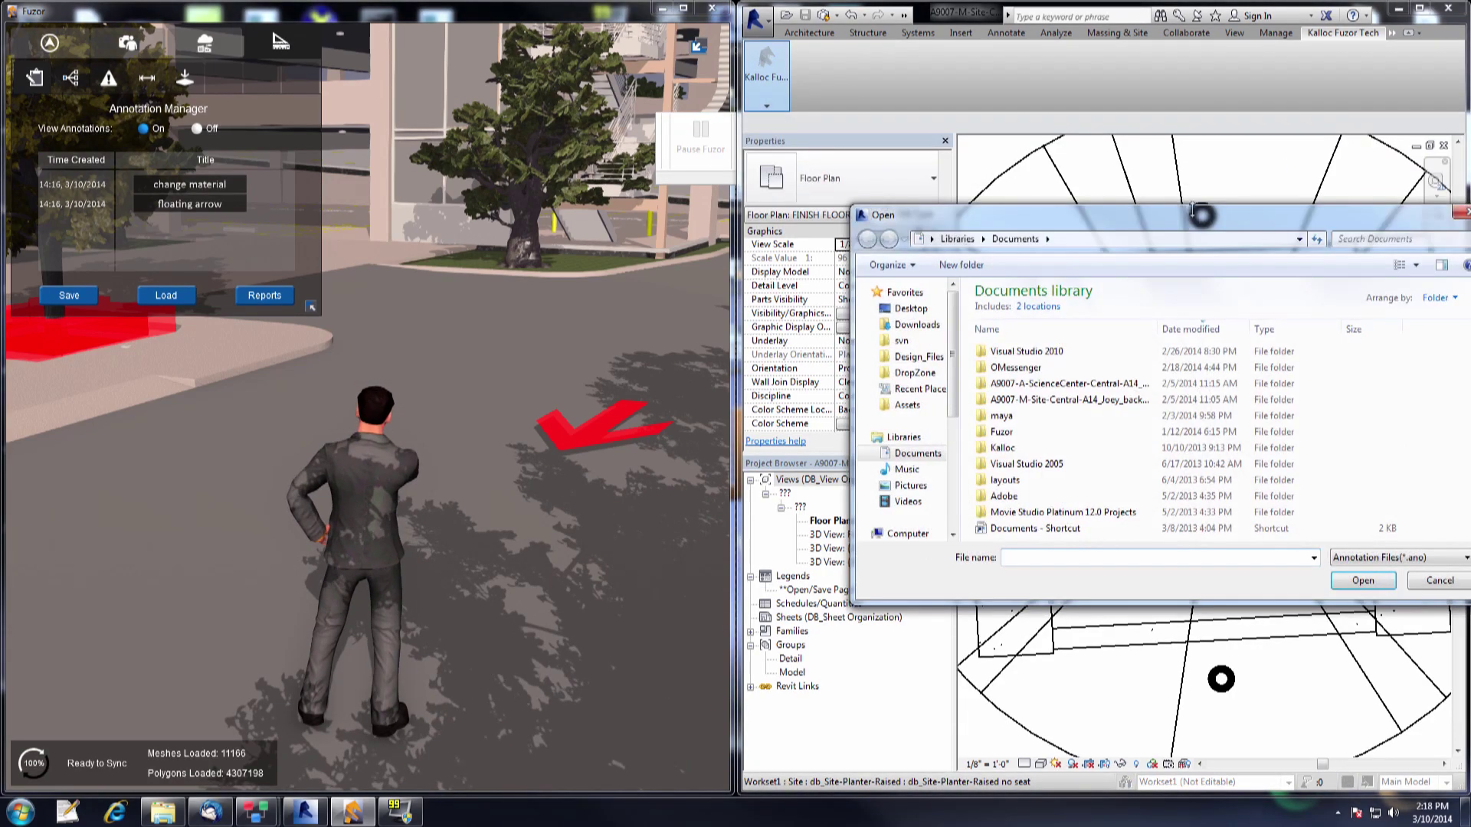
{"action": "left_click", "coordinate": [509, 245]}
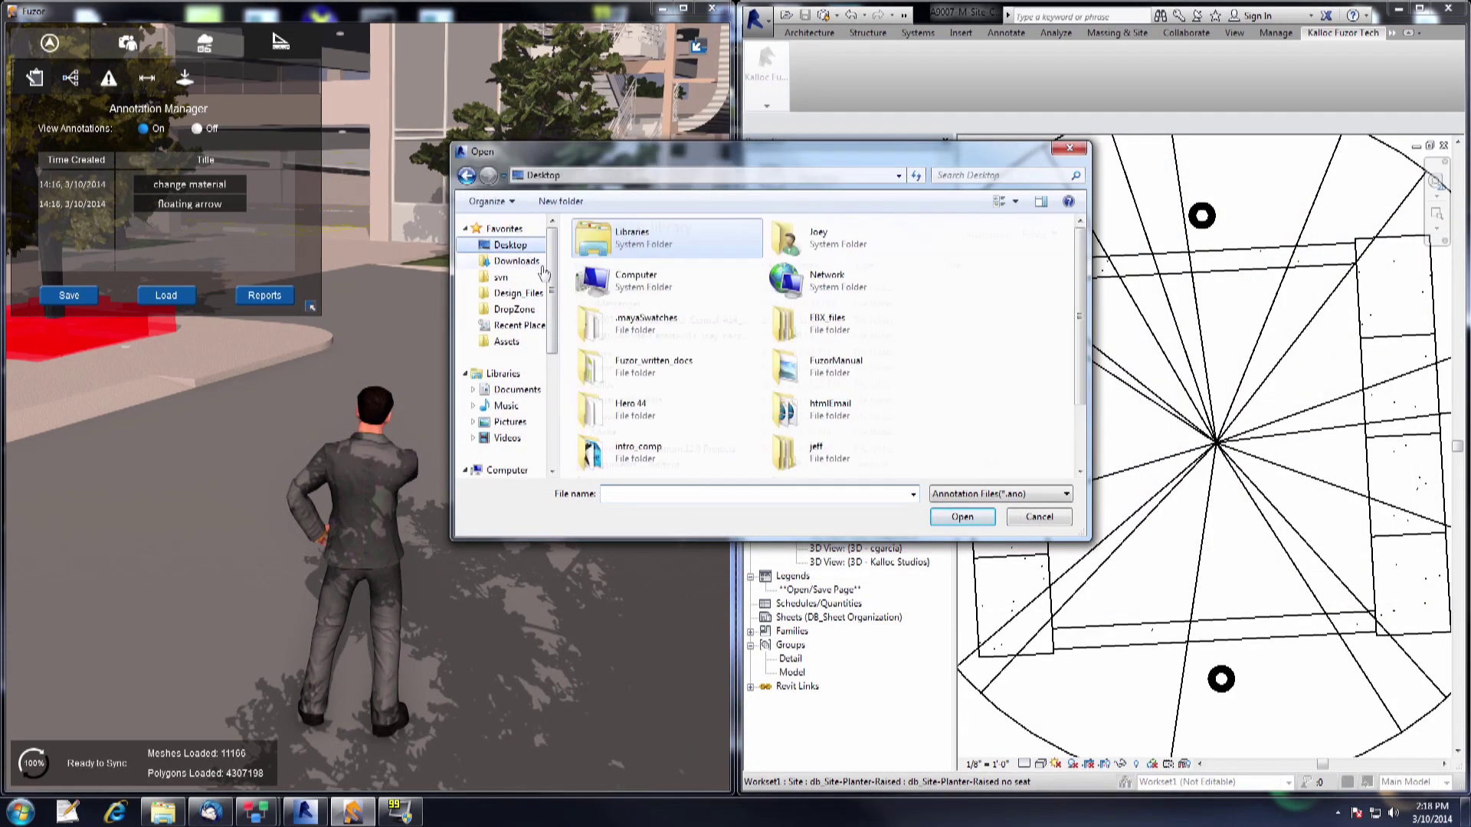
{"action": "left_click_drag", "start_coordinate": [1075, 291], "coordinate": [1077, 360]}
{"action": "left_click", "coordinate": [651, 454]}
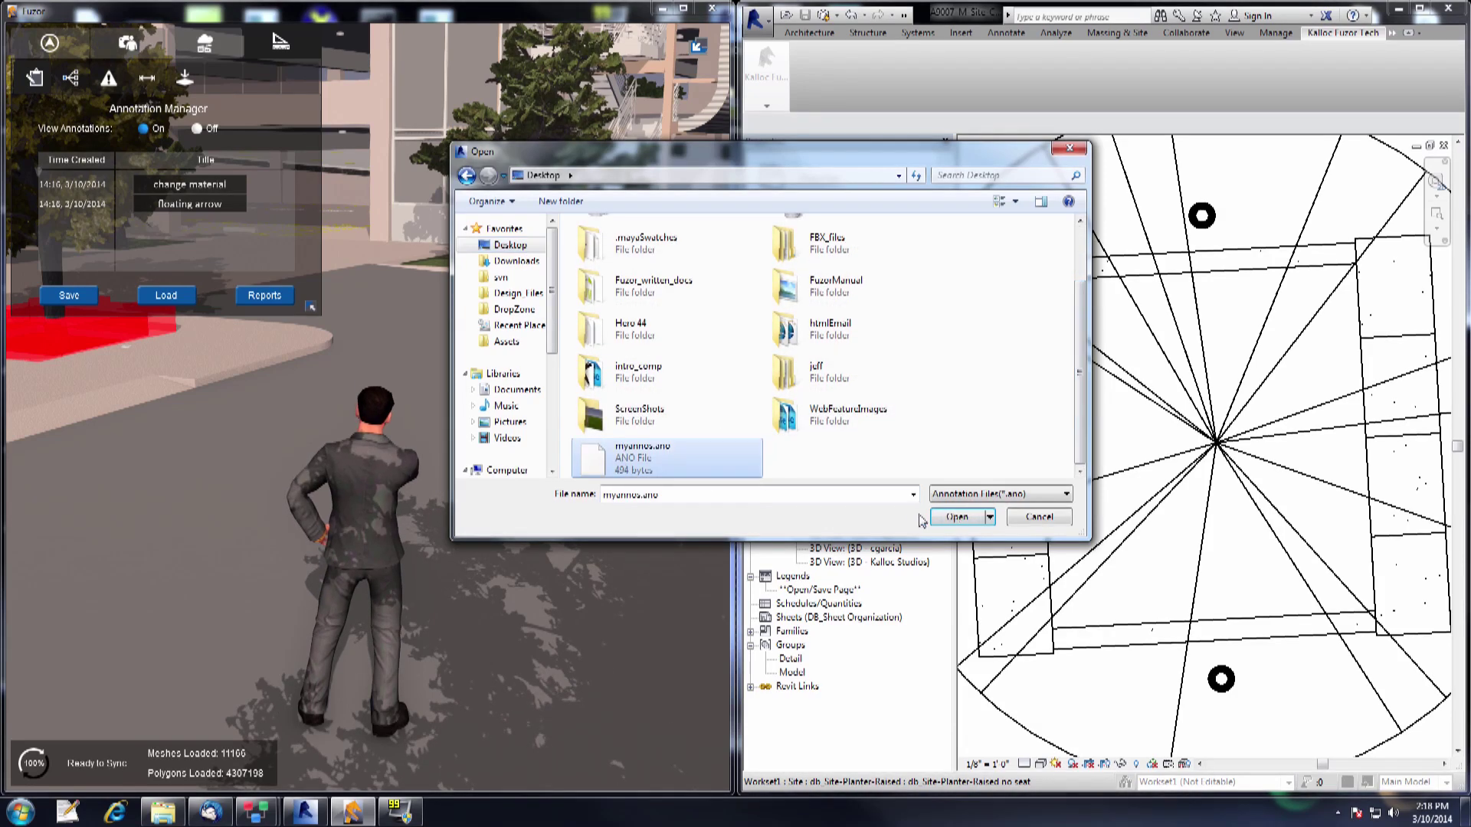
{"action": "left_click", "coordinate": [962, 518]}
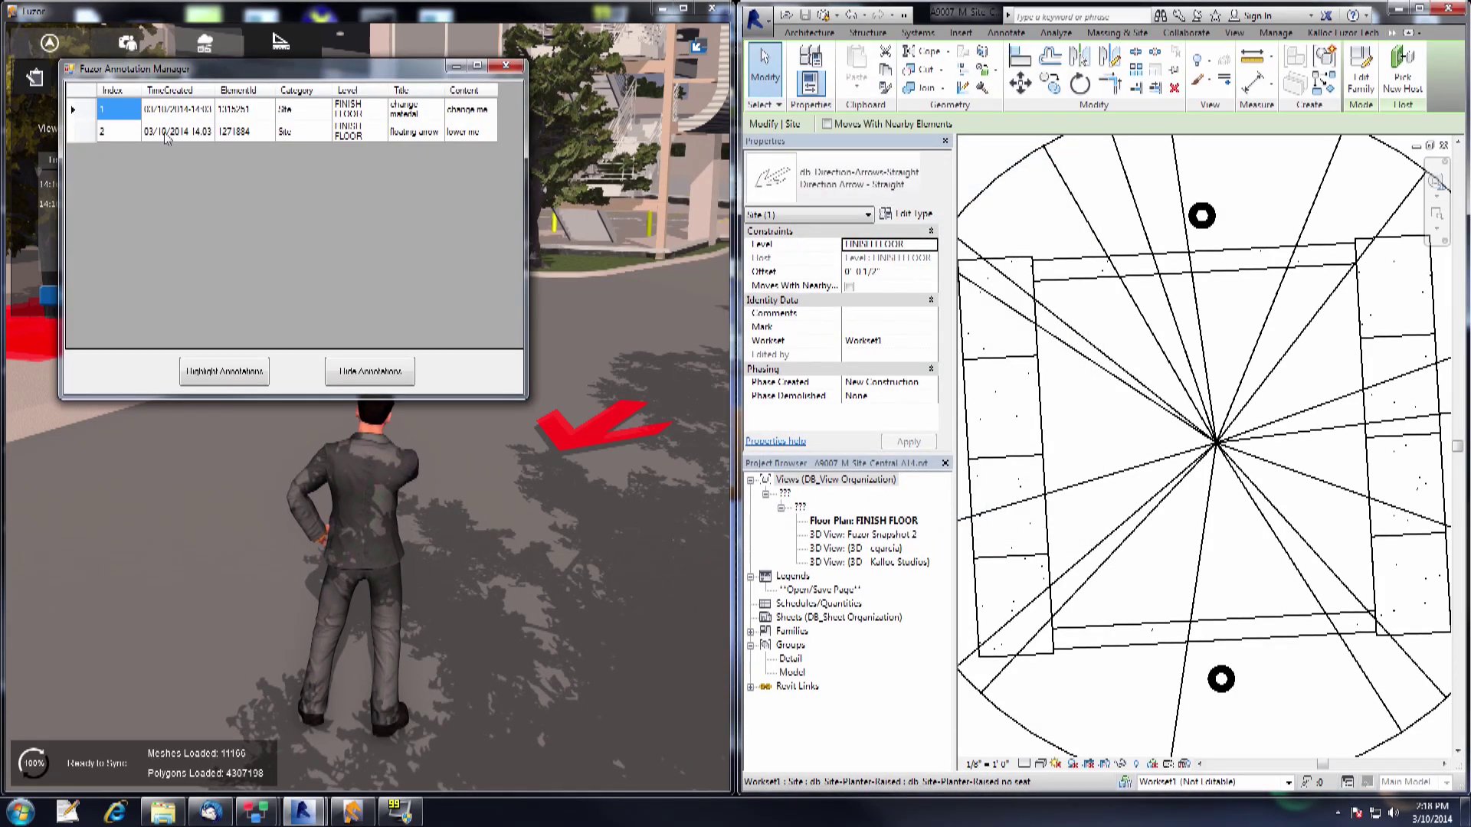
Locate the "change material" planter and the "floating arrow" element in Revit's floor plan from the Fuzor Annotation Manager list, and clear the selection
{"action": "left_click", "coordinate": [175, 115]}
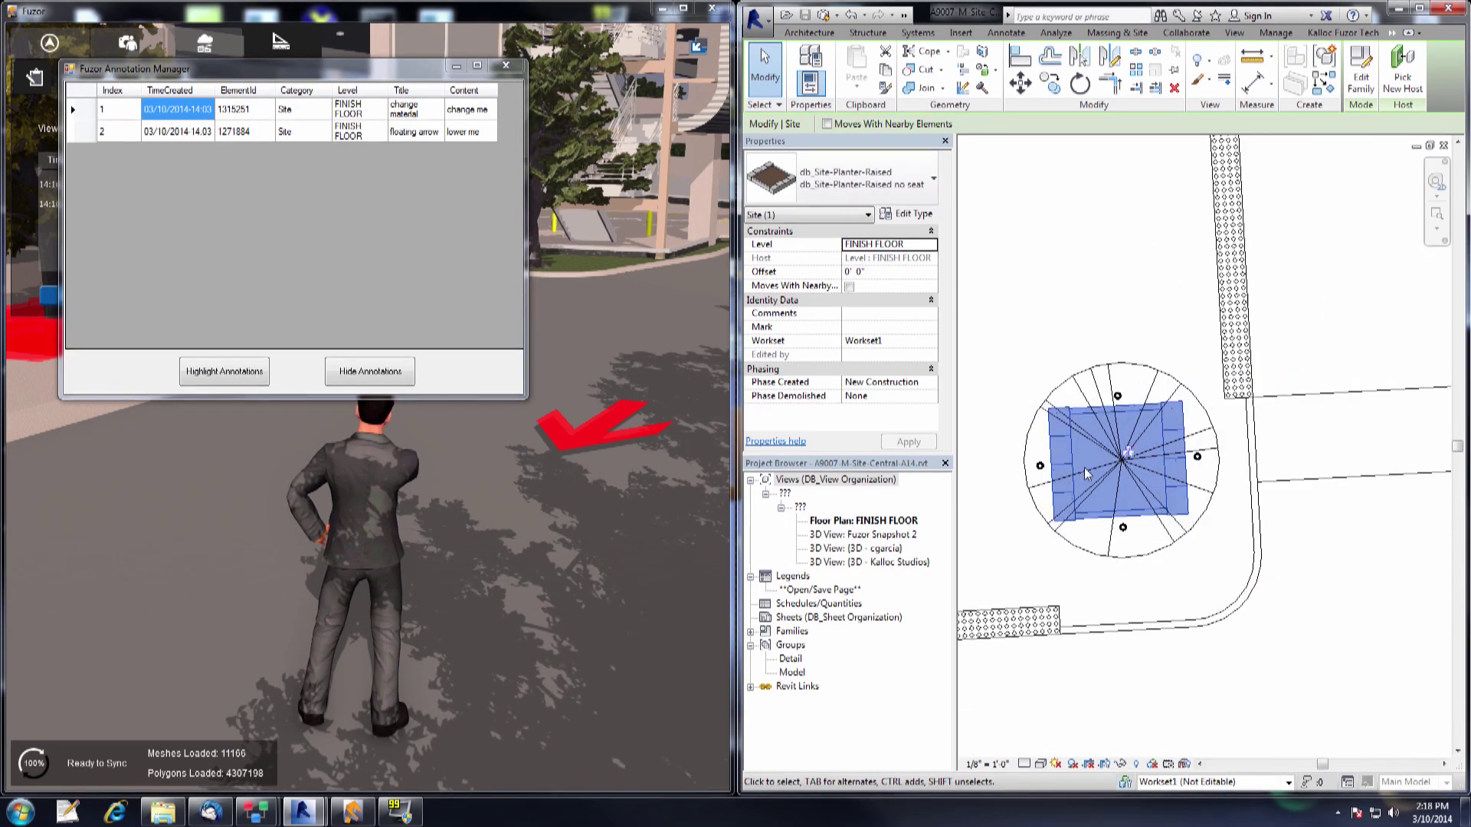
{"action": "left_click", "coordinate": [173, 136]}
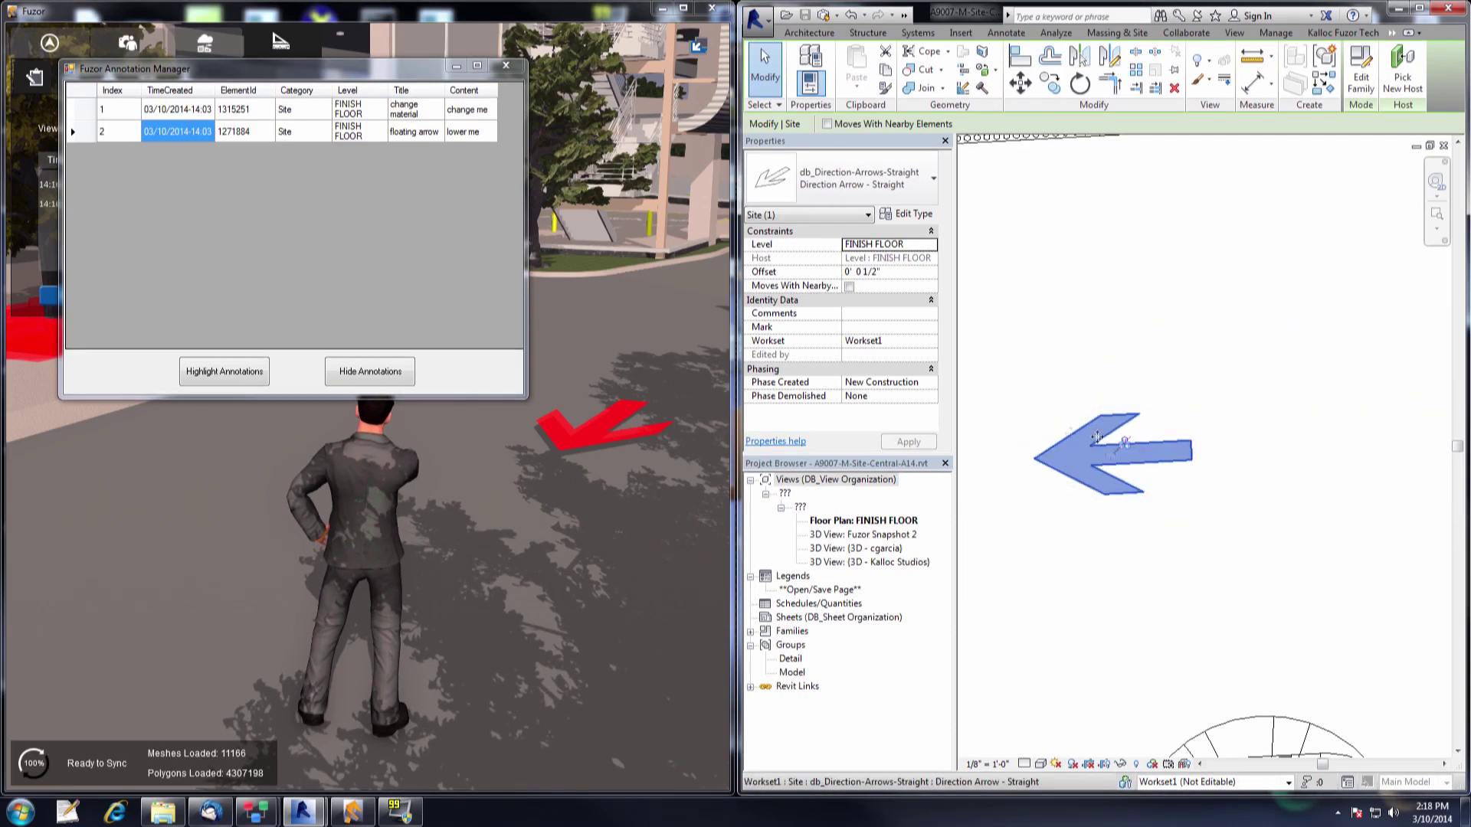
{"action": "scroll", "coordinate": [1068, 458], "scroll_direction": "down", "scroll_amount": 2}
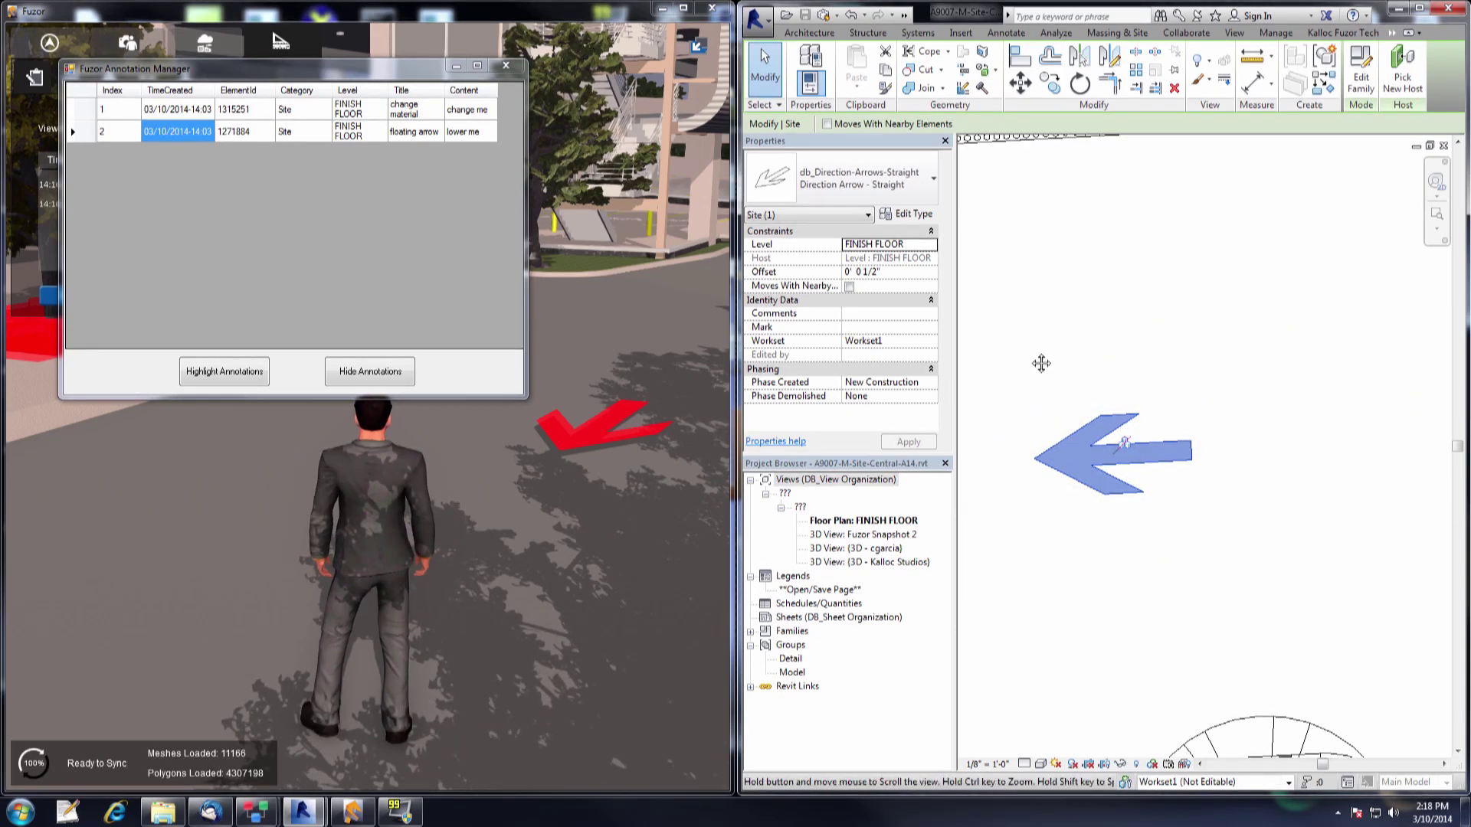
{"action": "left_click", "coordinate": [1040, 361]}
Highlight all annotated elements in the Revit floor plan, and hide the annotation highlights again
{"action": "scroll", "coordinate": [1142, 419], "scroll_direction": "down", "scroll_amount": 3}
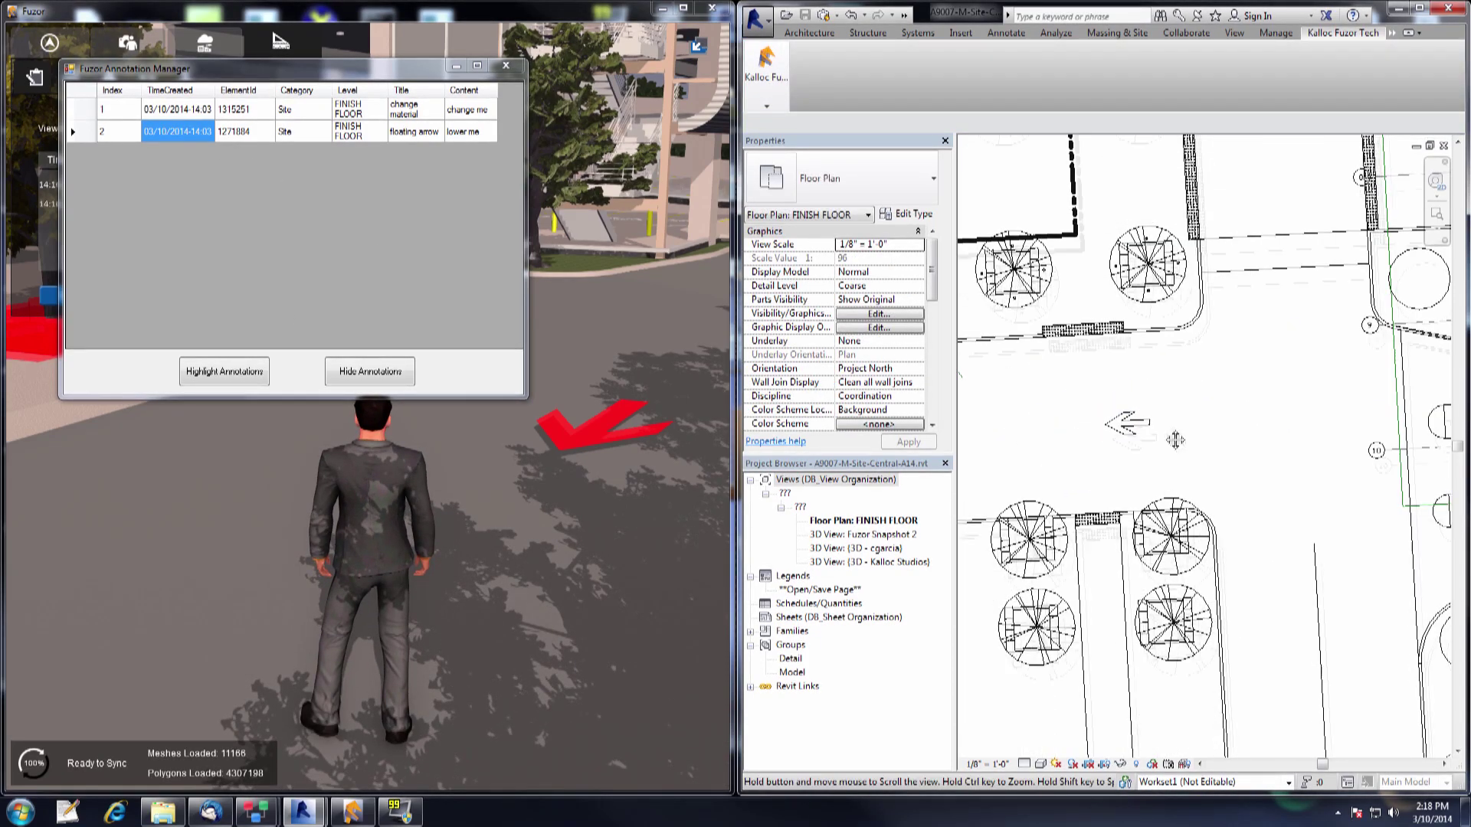
{"action": "left_click", "coordinate": [226, 388]}
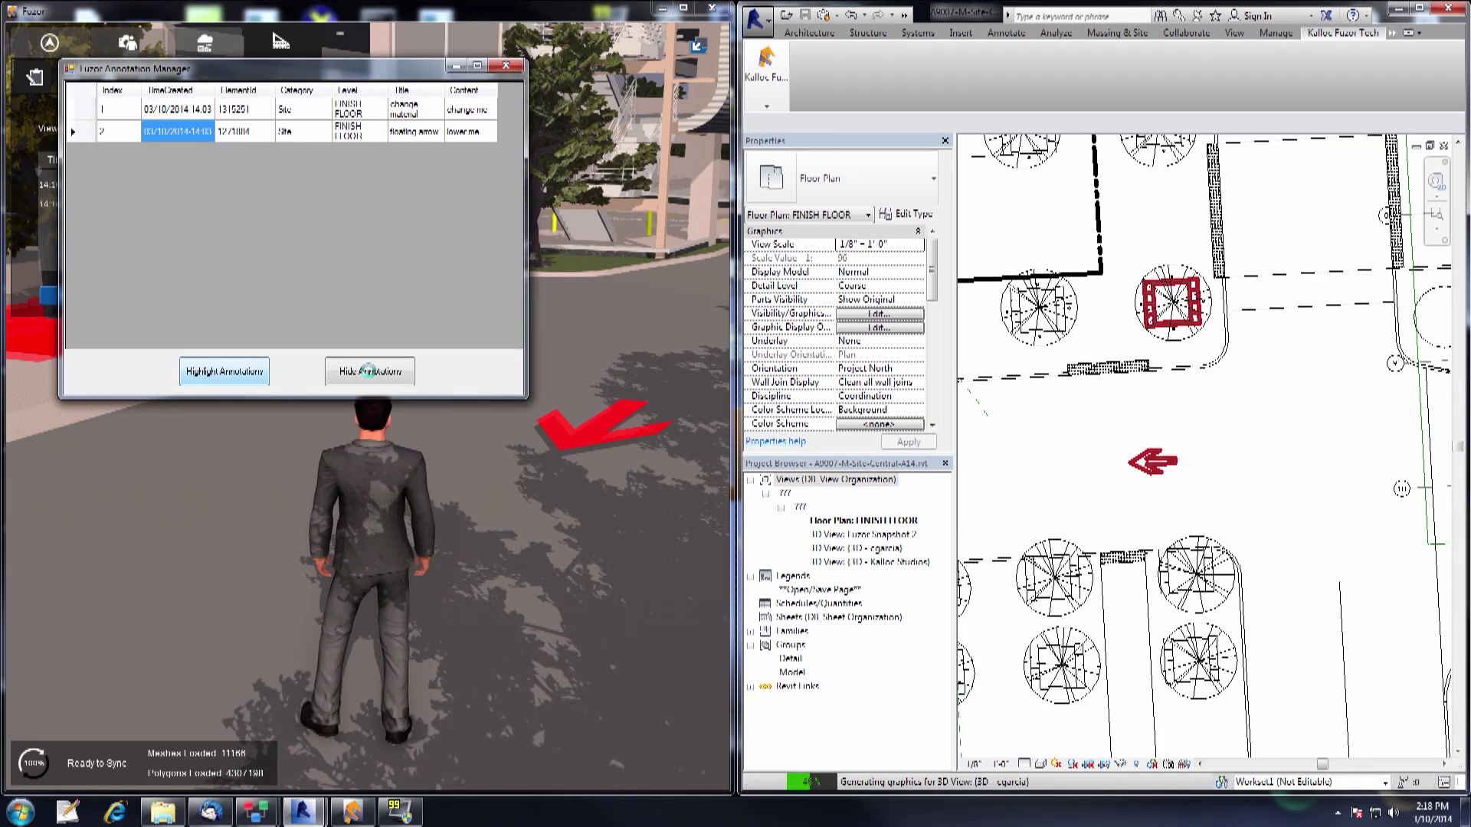
{"action": "left_click", "coordinate": [349, 371]}
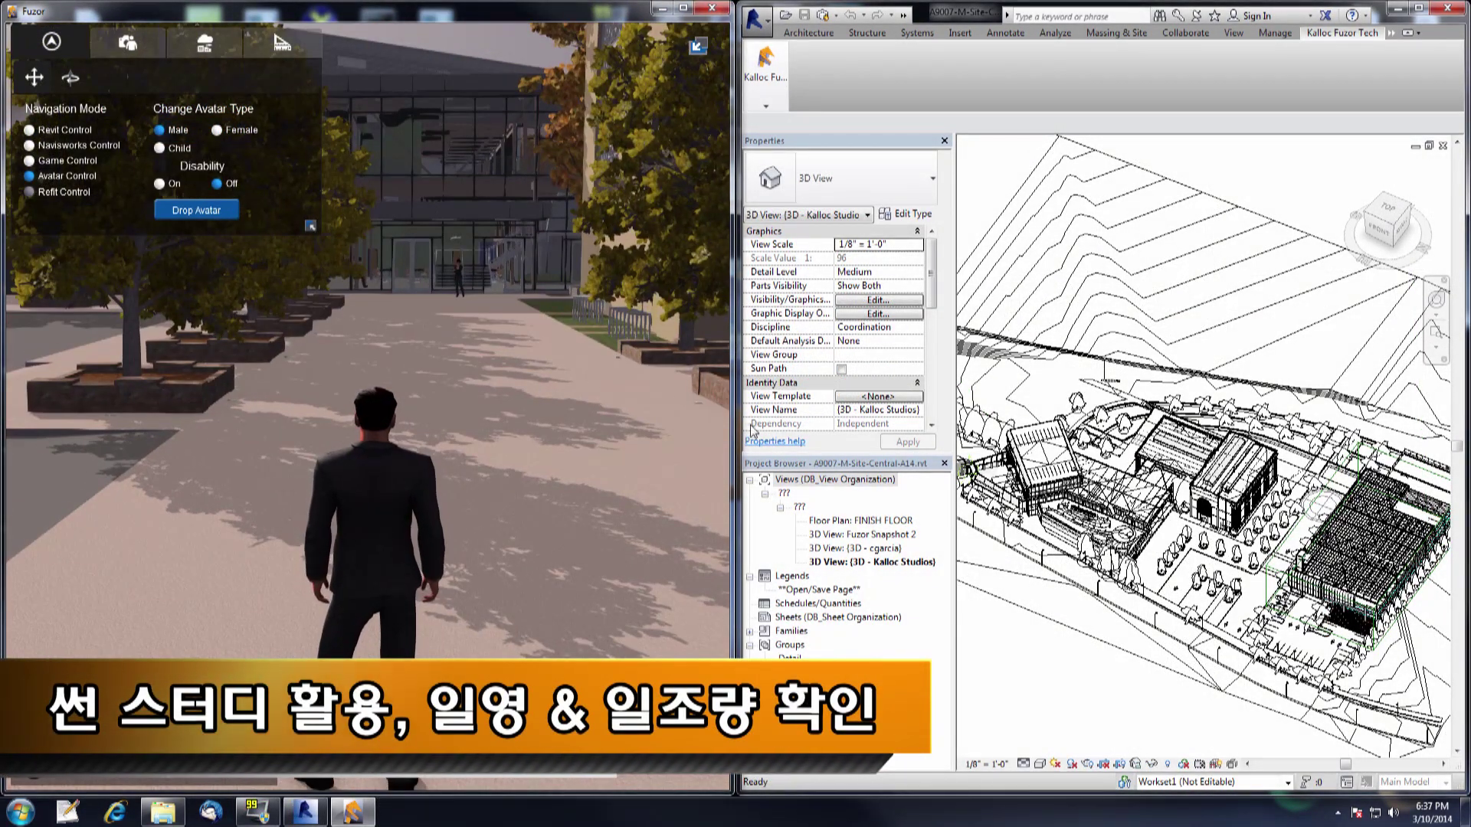
Show Fuzor's time-of-day settings with the time lapse and Revit Sun Study information
{"action": "left_click", "coordinate": [209, 44]}
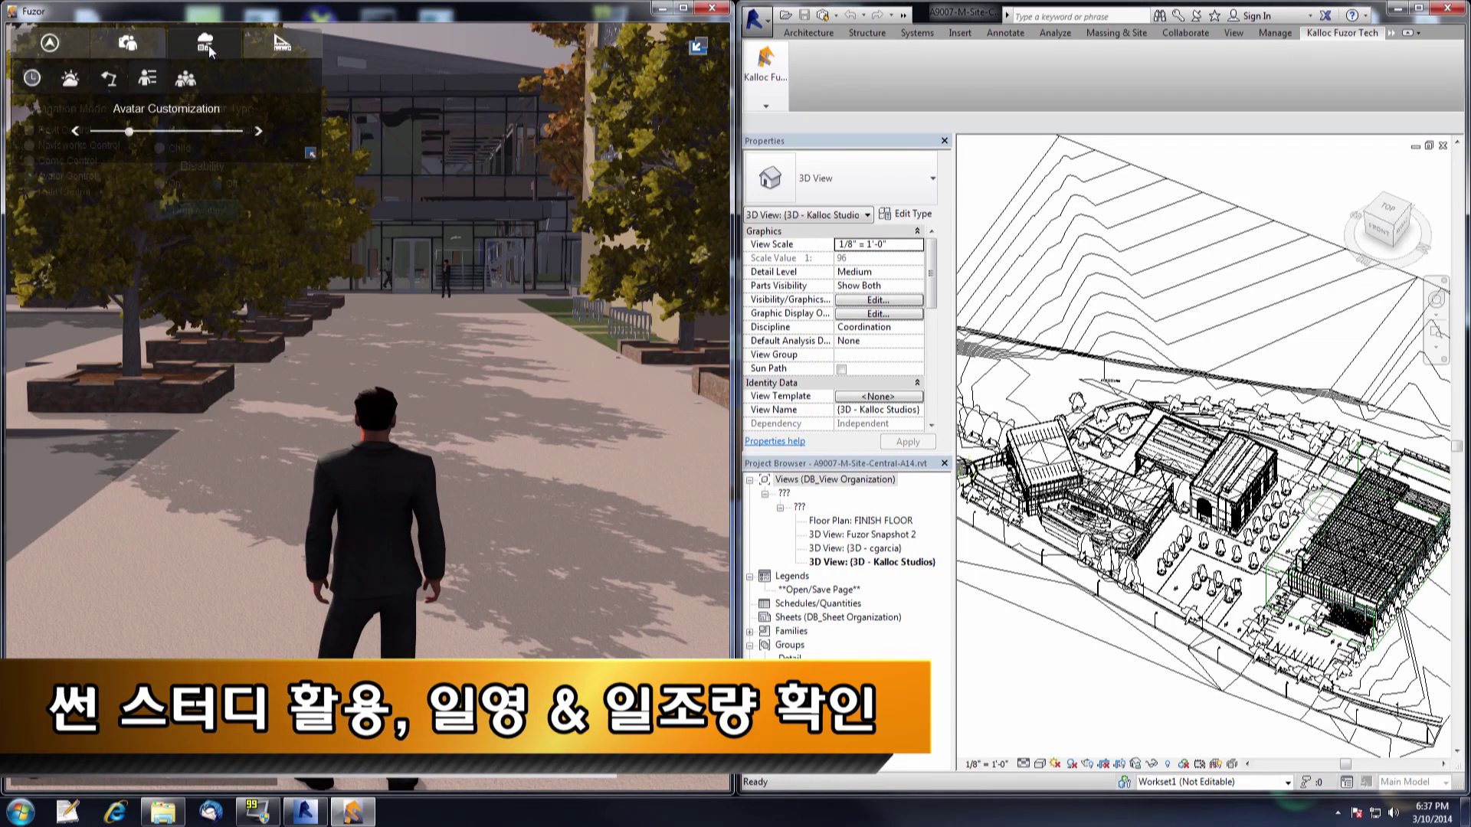
{"action": "left_click", "coordinate": [32, 77]}
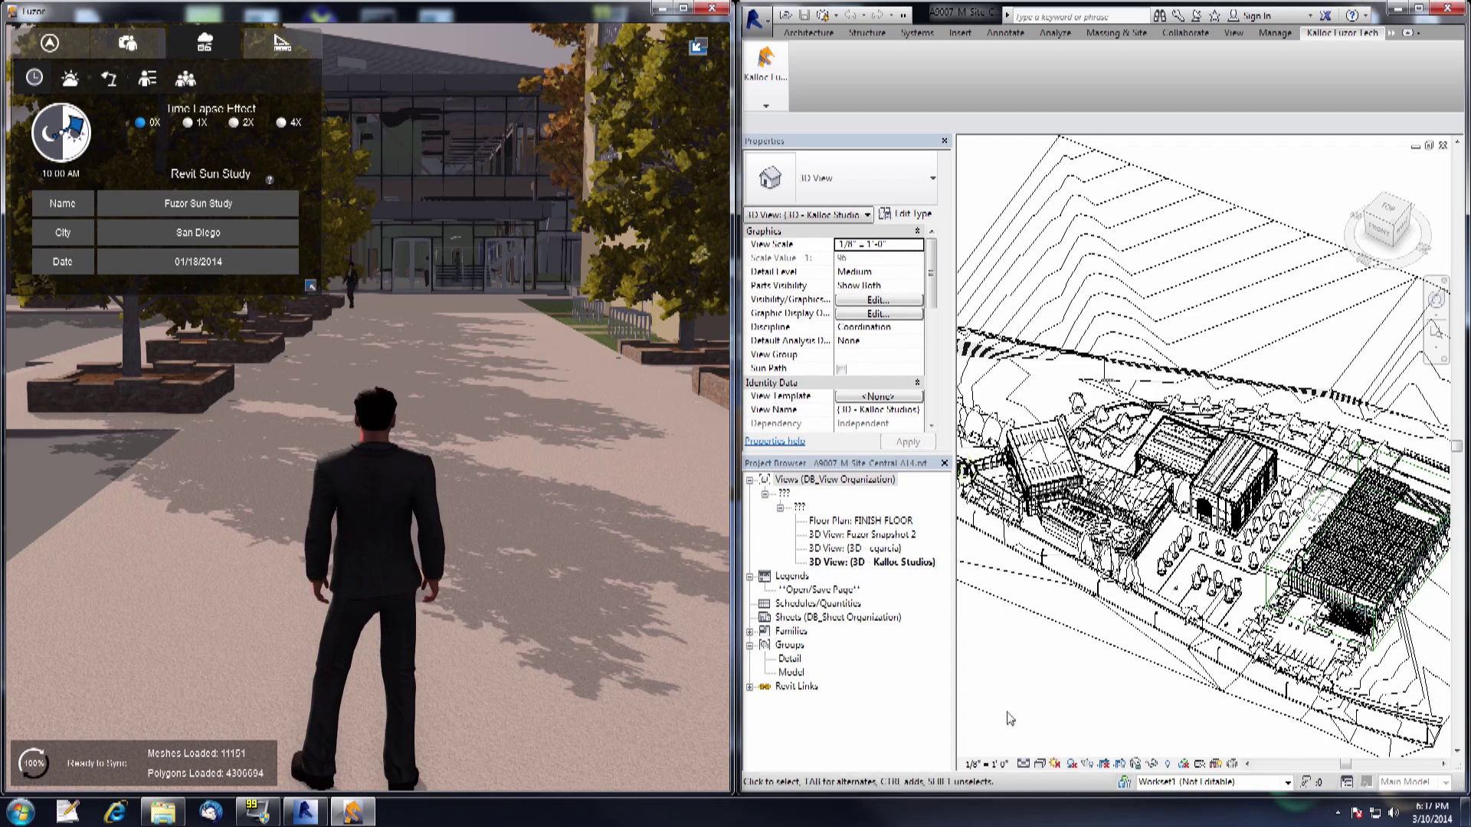
In Revit's Sun Settings, set up a Single Day solar study from sunrise to sunset with a 15-minute time interval
{"action": "left_click", "coordinate": [1062, 764]}
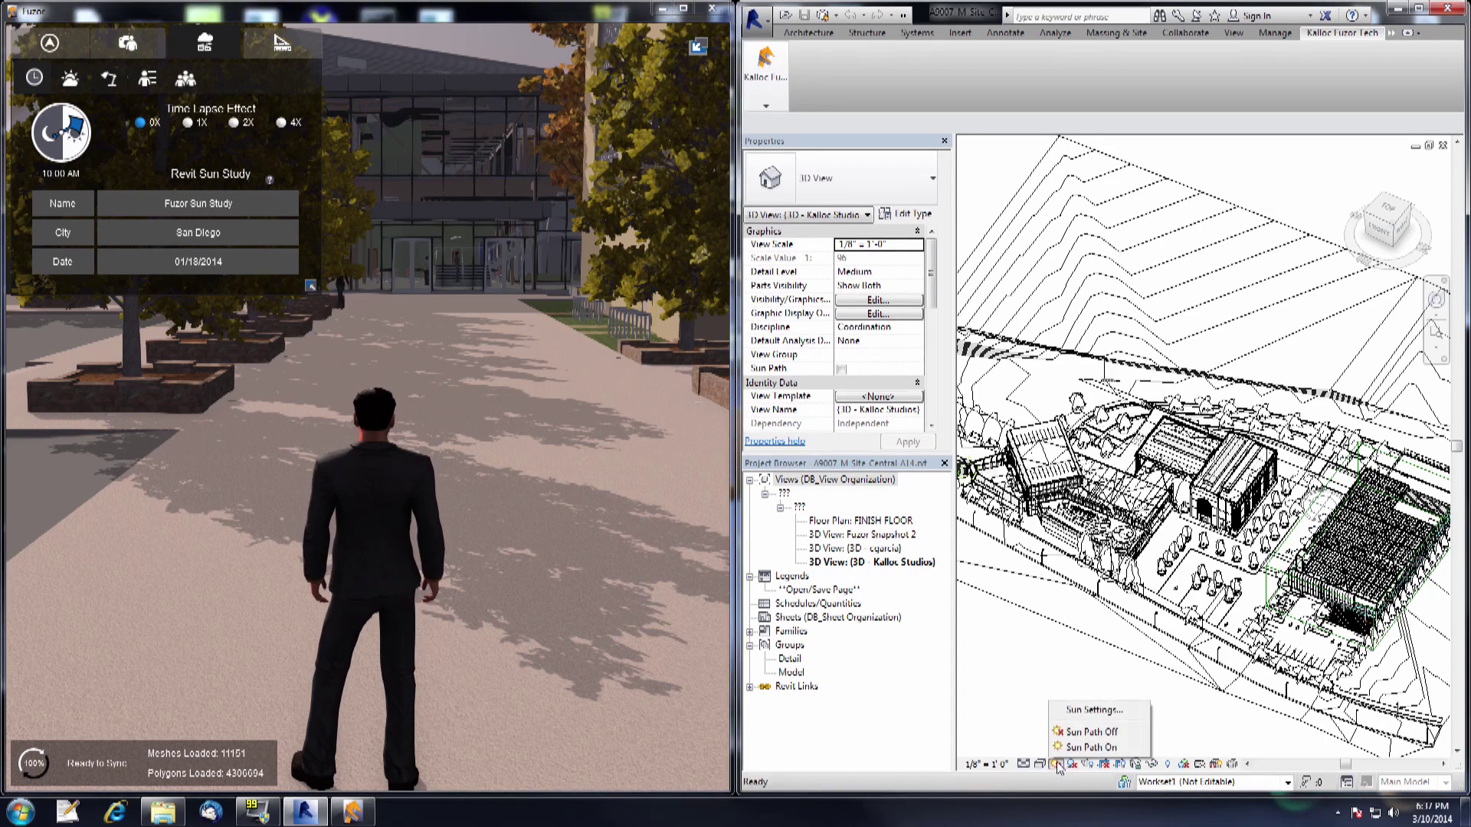
{"action": "left_click", "coordinate": [1076, 708]}
{"action": "left_click_drag", "start_coordinate": [1026, 444], "coordinate": [931, 282]}
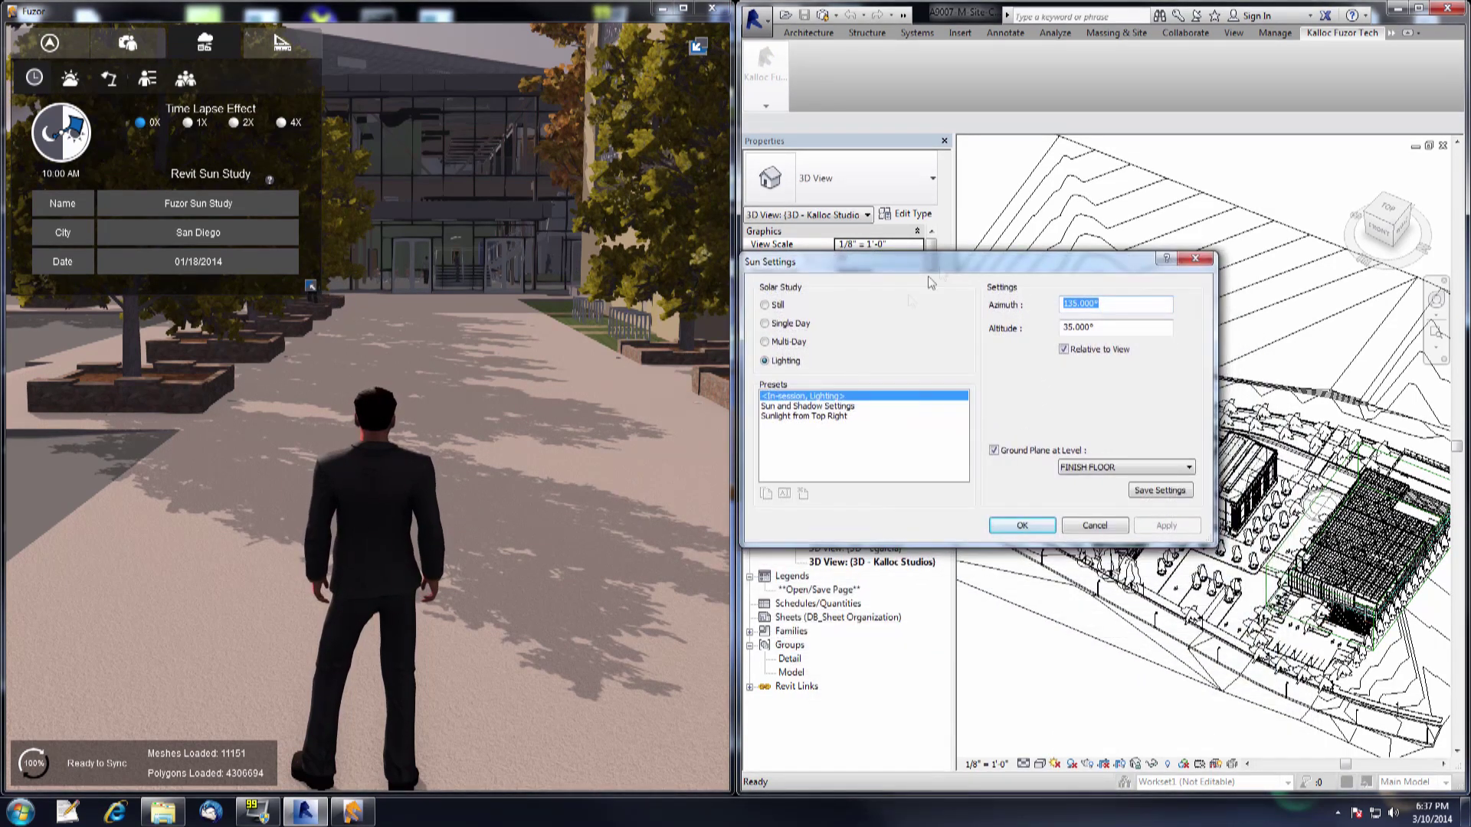
{"action": "left_click", "coordinate": [765, 323]}
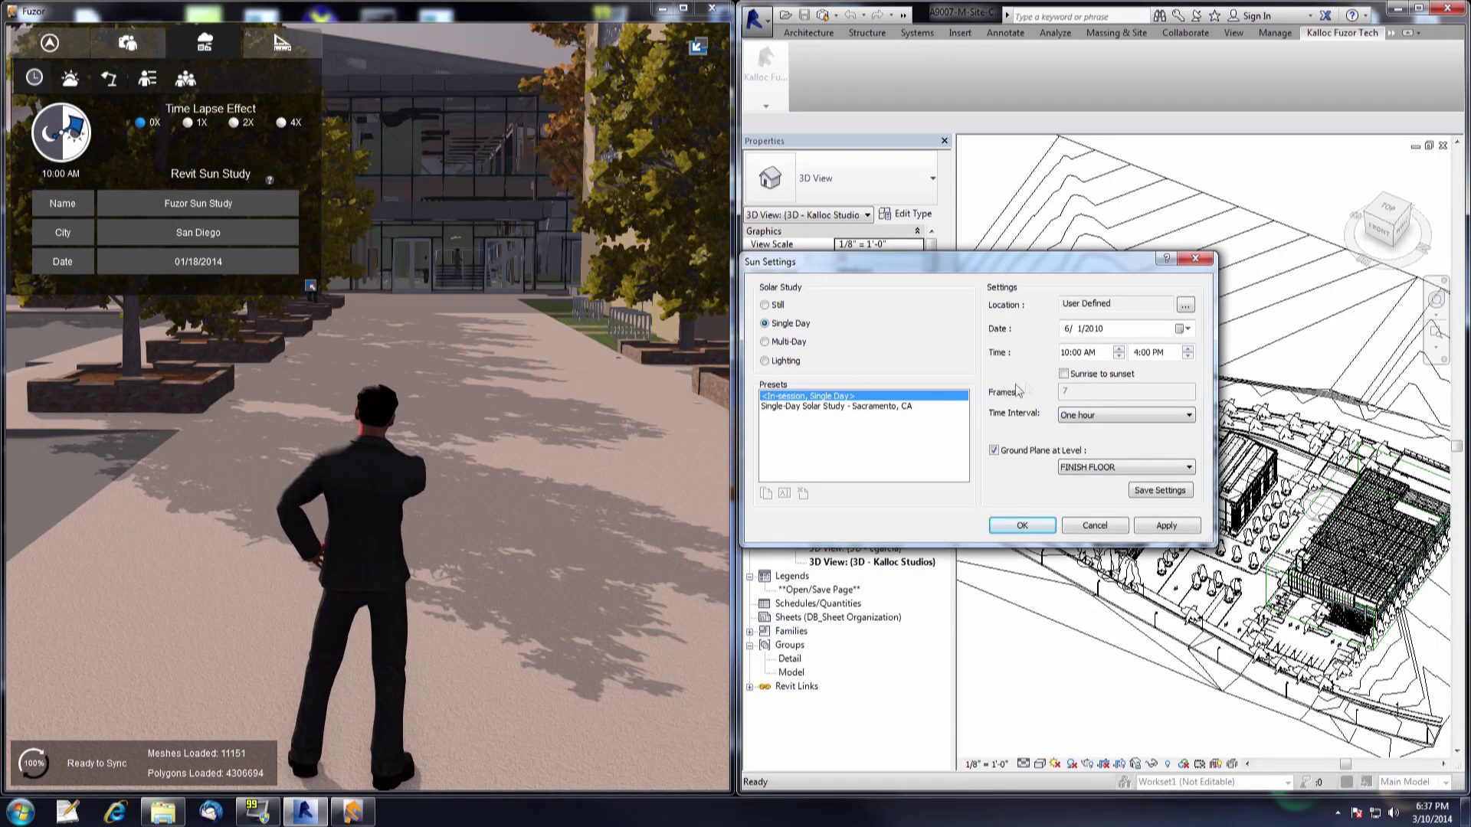
{"action": "left_click", "coordinate": [1088, 418]}
{"action": "left_click", "coordinate": [1088, 435]}
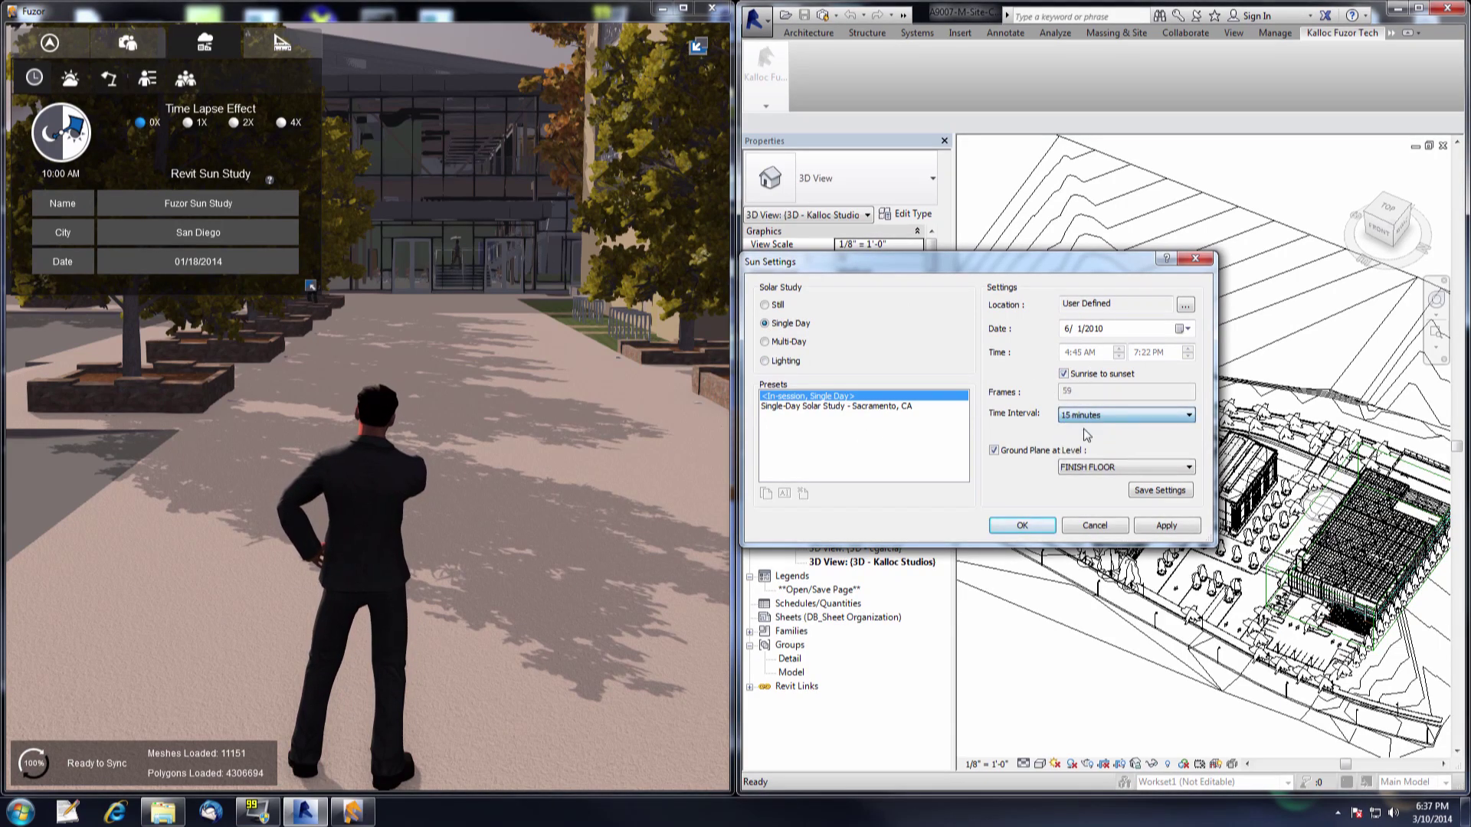
Set the project location to New Orleans, LA from the Default City List and accept the sun settings
{"action": "left_click", "coordinate": [1187, 305]}
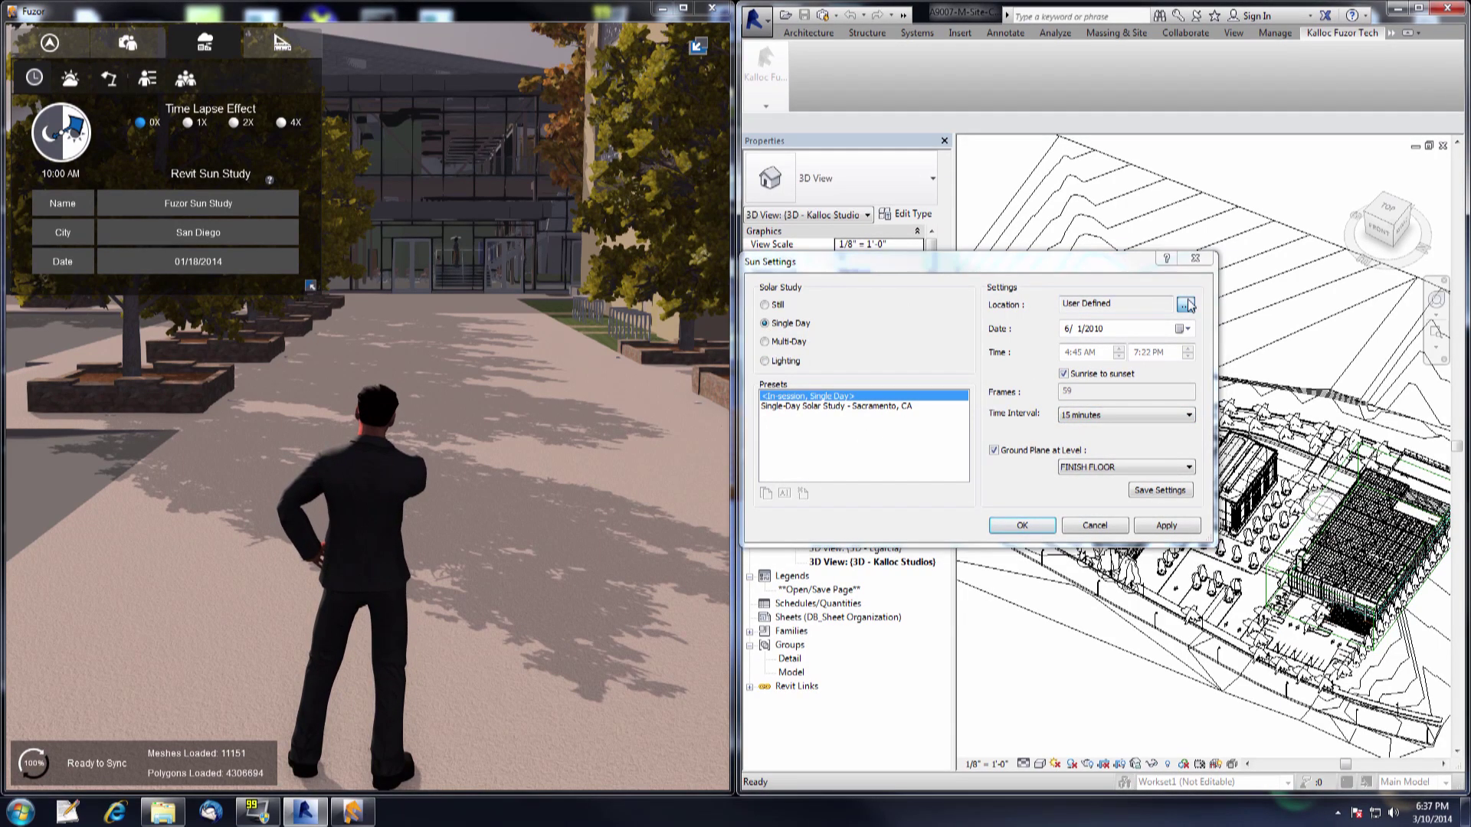
{"action": "left_click", "coordinate": [1020, 340]}
{"action": "left_click", "coordinate": [951, 355]}
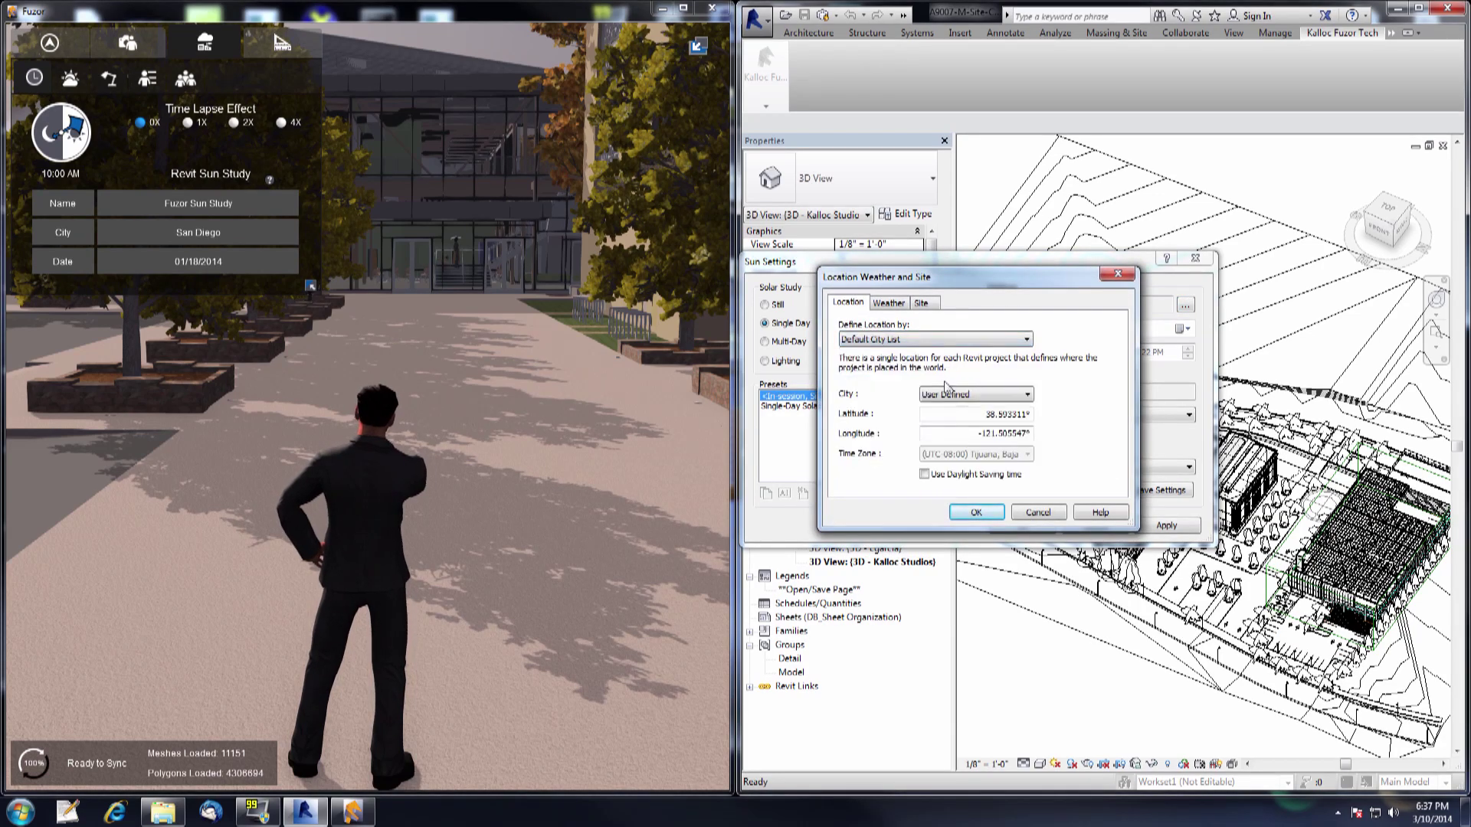
{"action": "left_click", "coordinate": [1000, 395]}
{"action": "type", "text": "new o"}
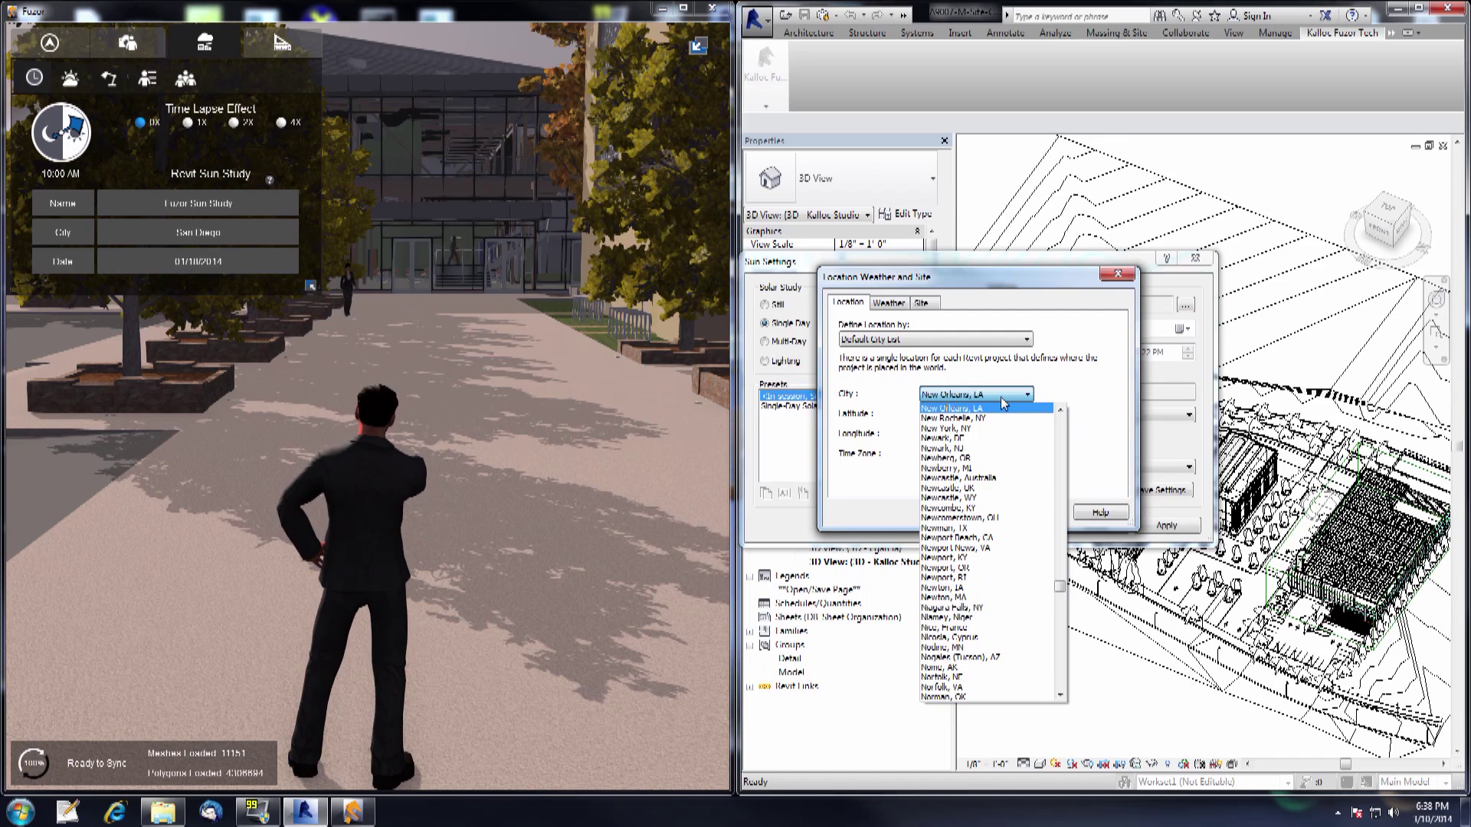
{"action": "left_click", "coordinate": [994, 409]}
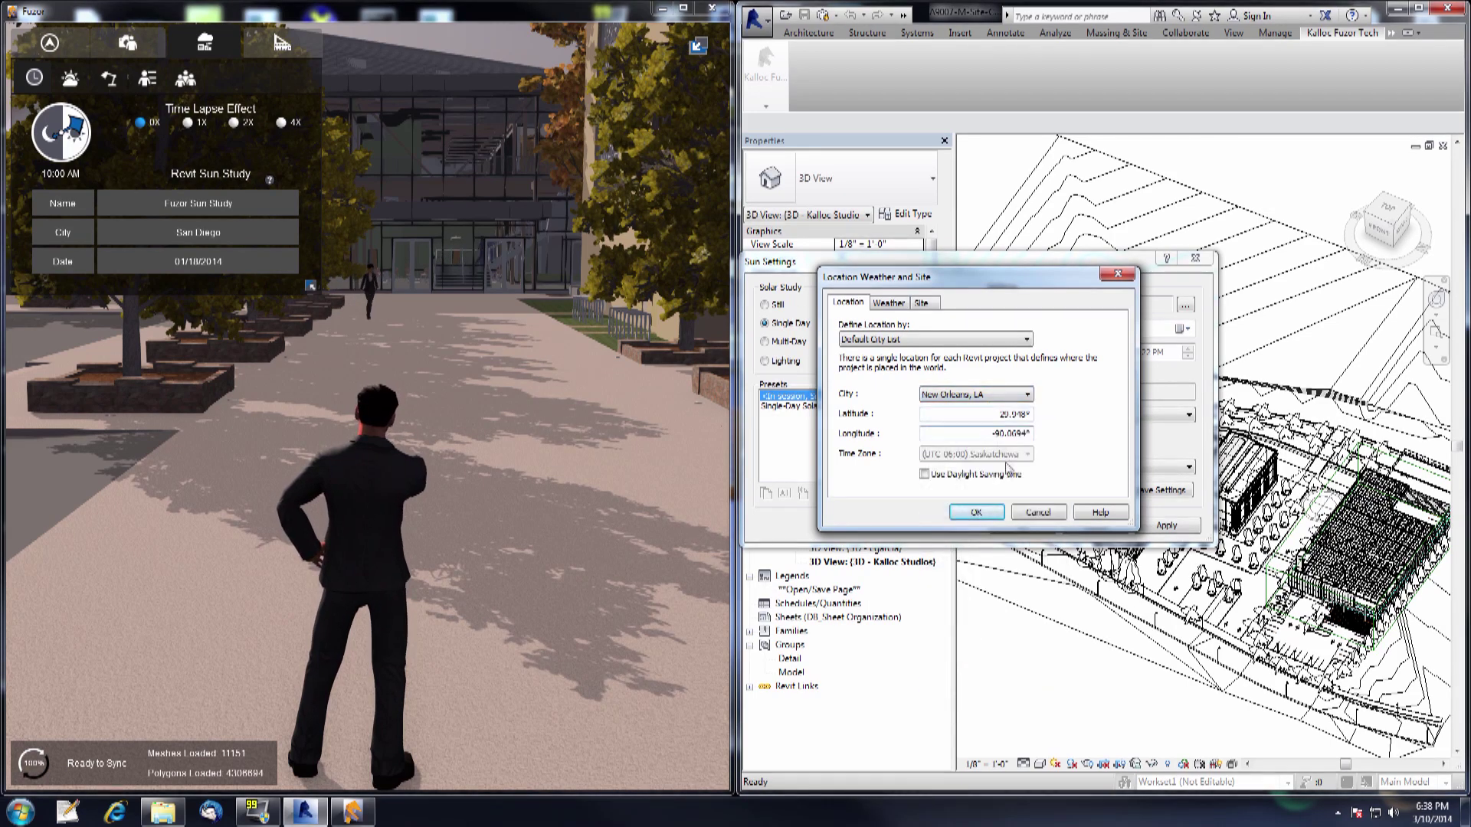
{"action": "left_click", "coordinate": [973, 515]}
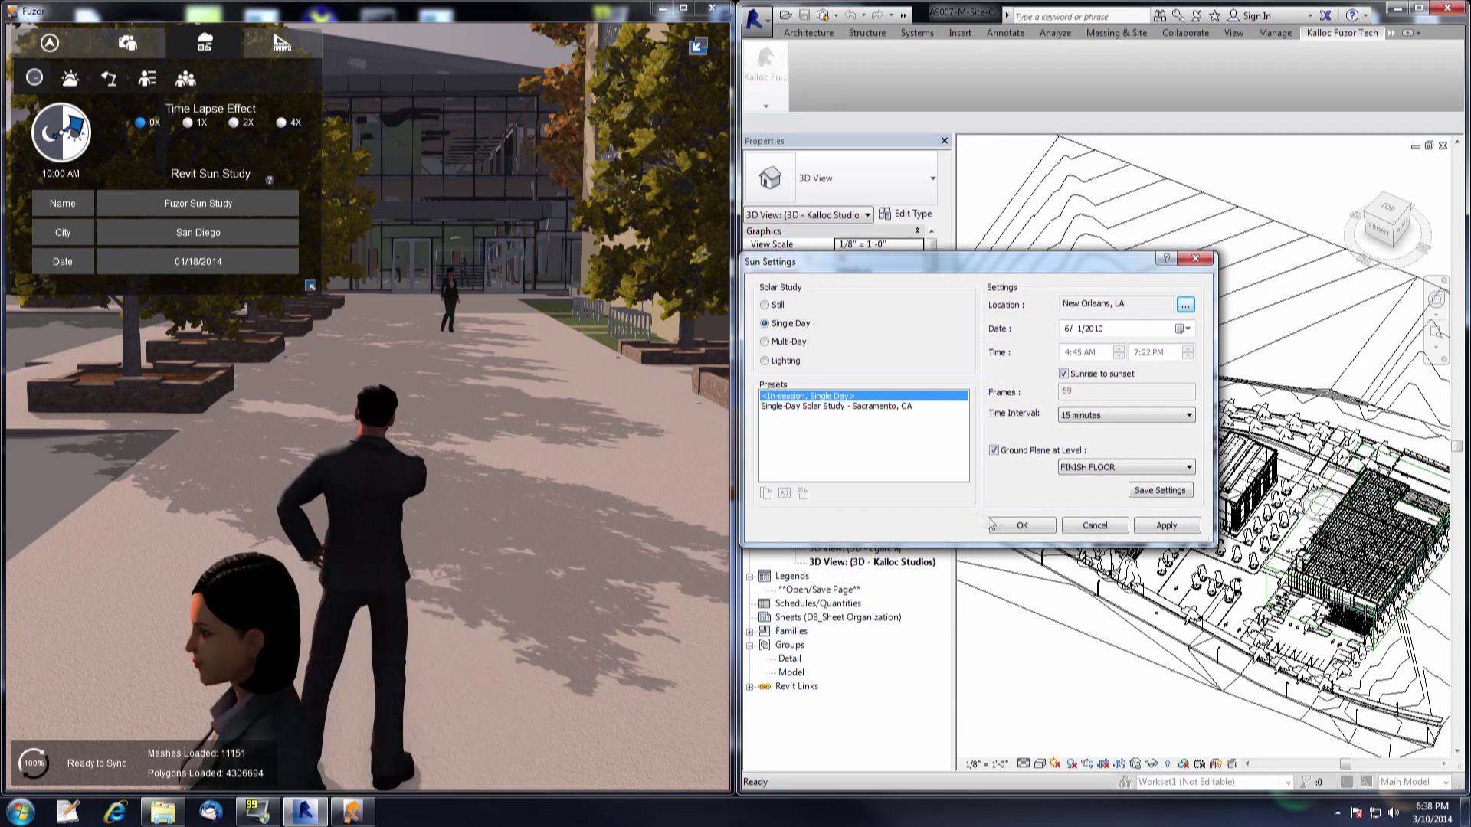
{"action": "left_click", "coordinate": [1022, 525]}
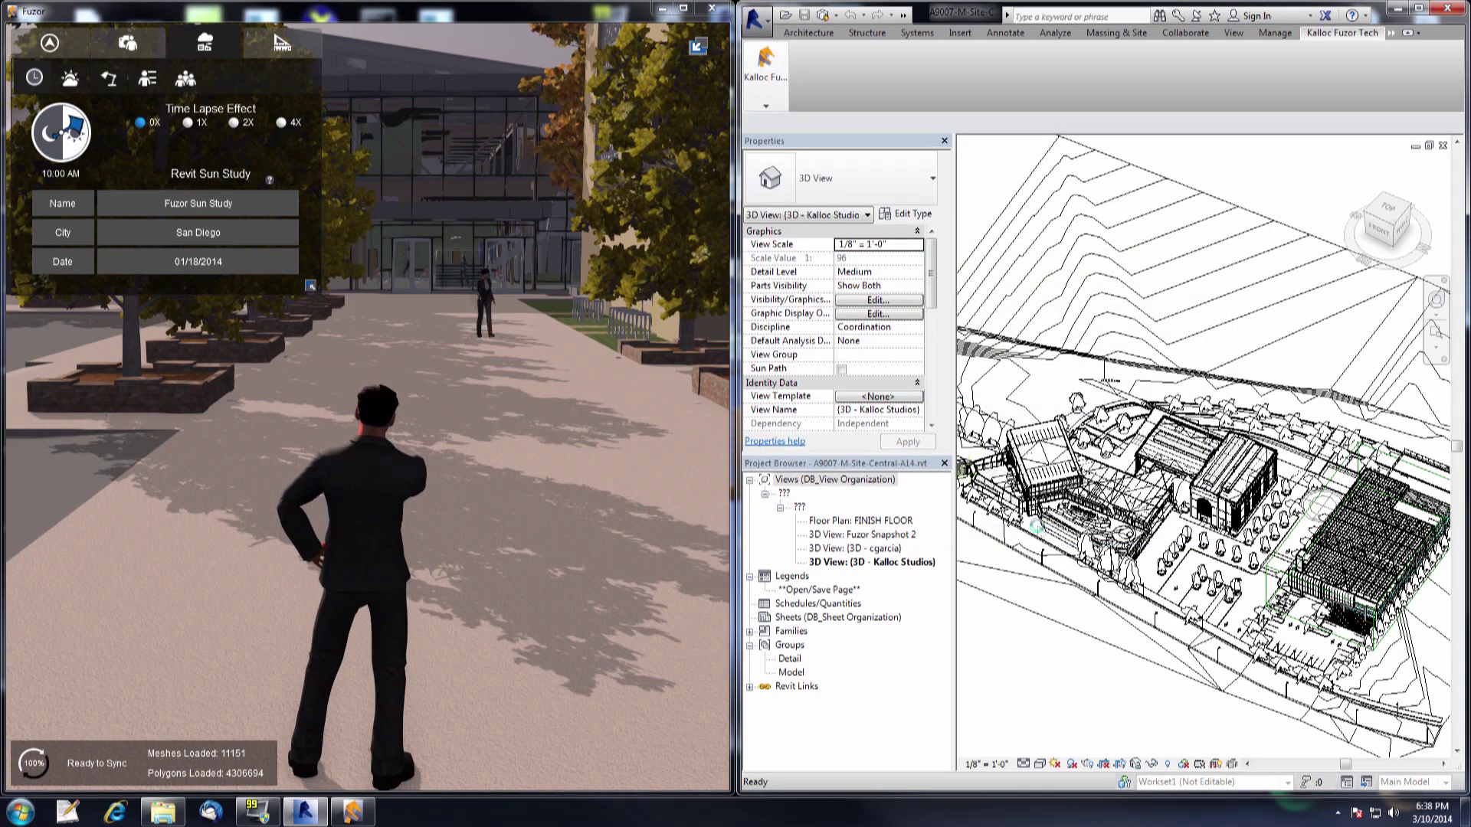
Turn on the sun path in the Revit 3D view and move the sun along it to 10:15 AM
{"action": "left_click", "coordinate": [1057, 764]}
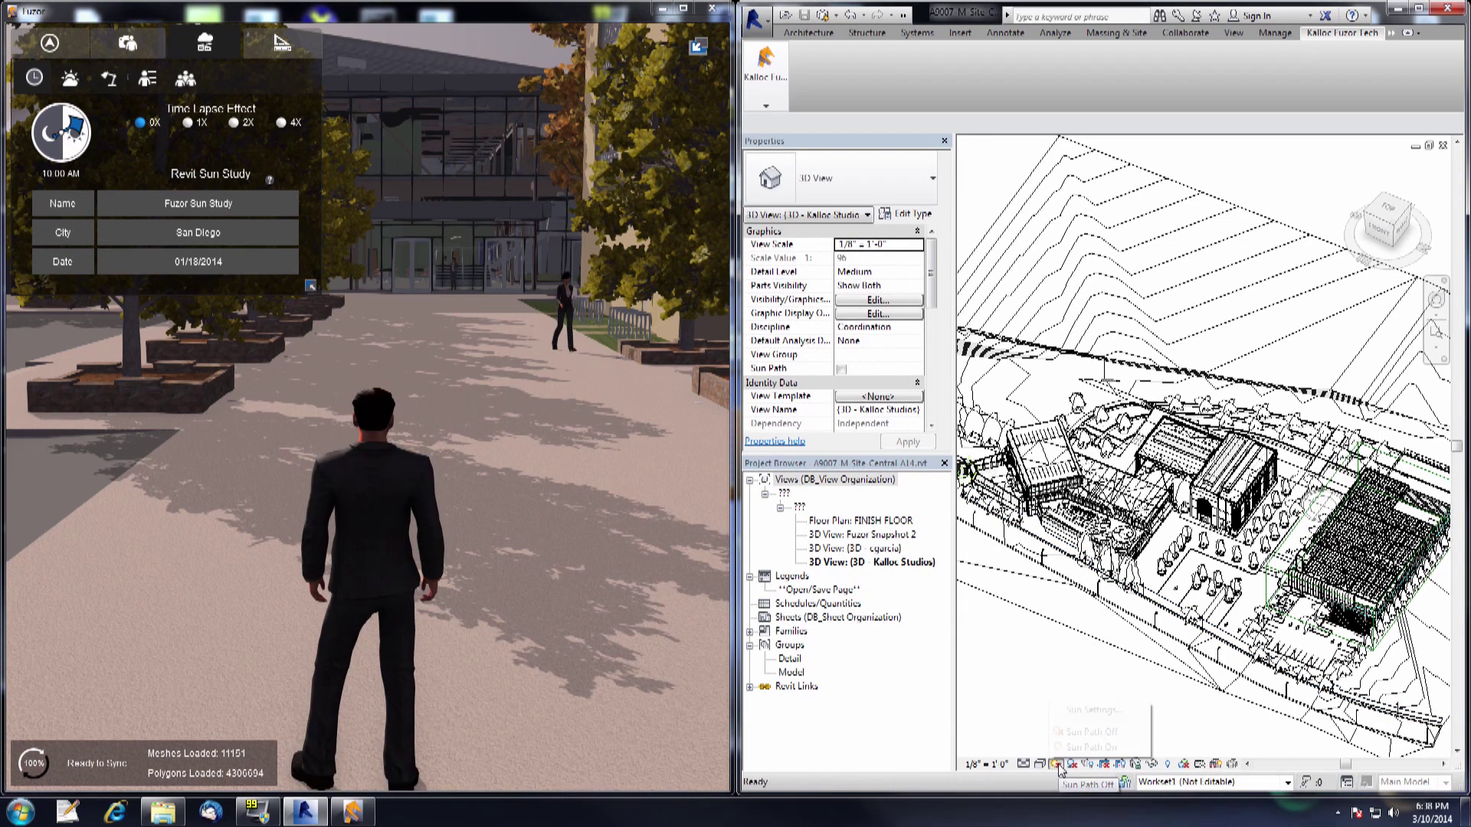
{"action": "left_click", "coordinate": [1077, 750]}
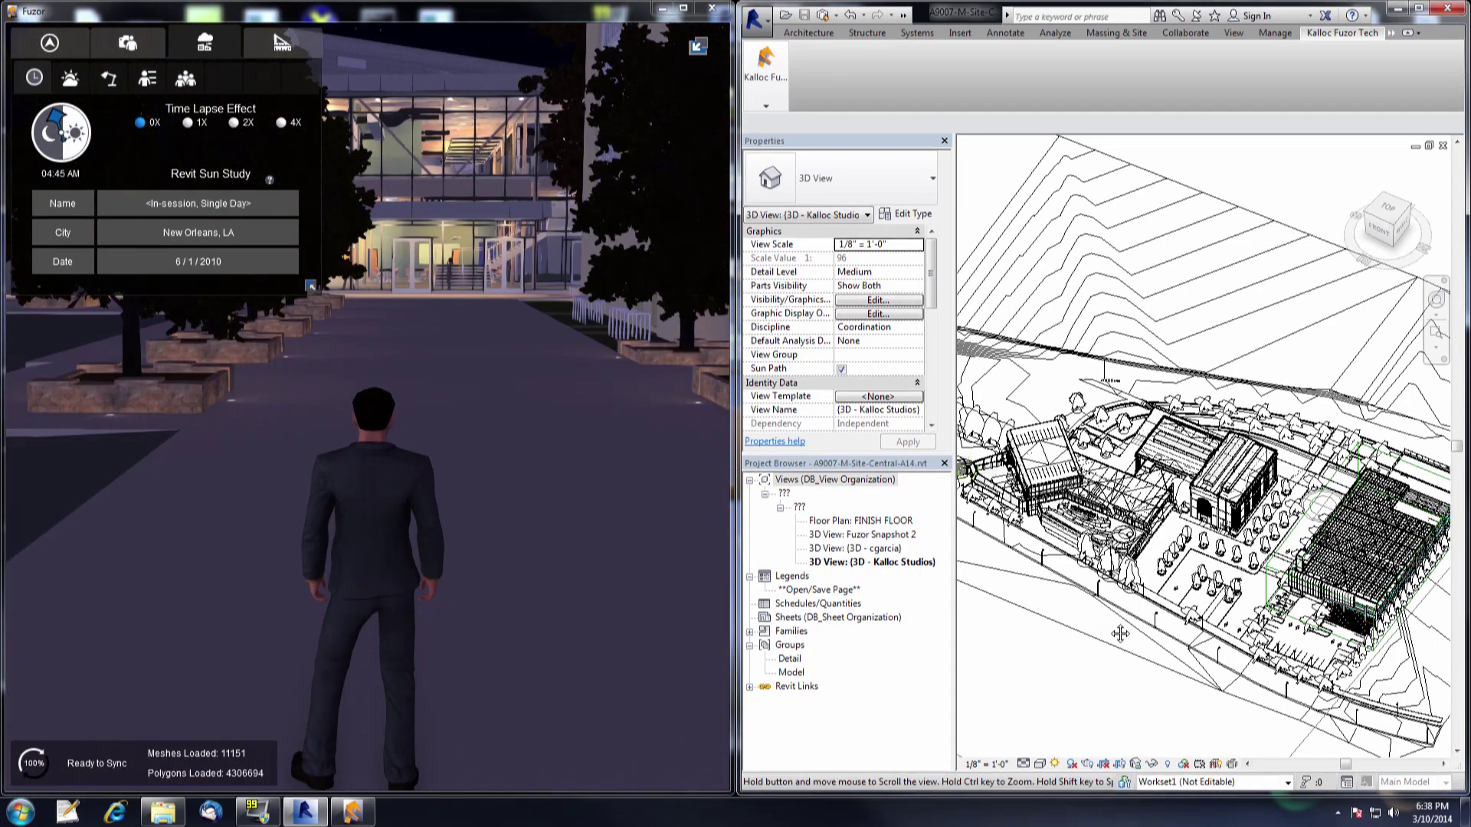
{"action": "scroll", "coordinate": [1119, 632], "scroll_direction": "down", "scroll_amount": 5}
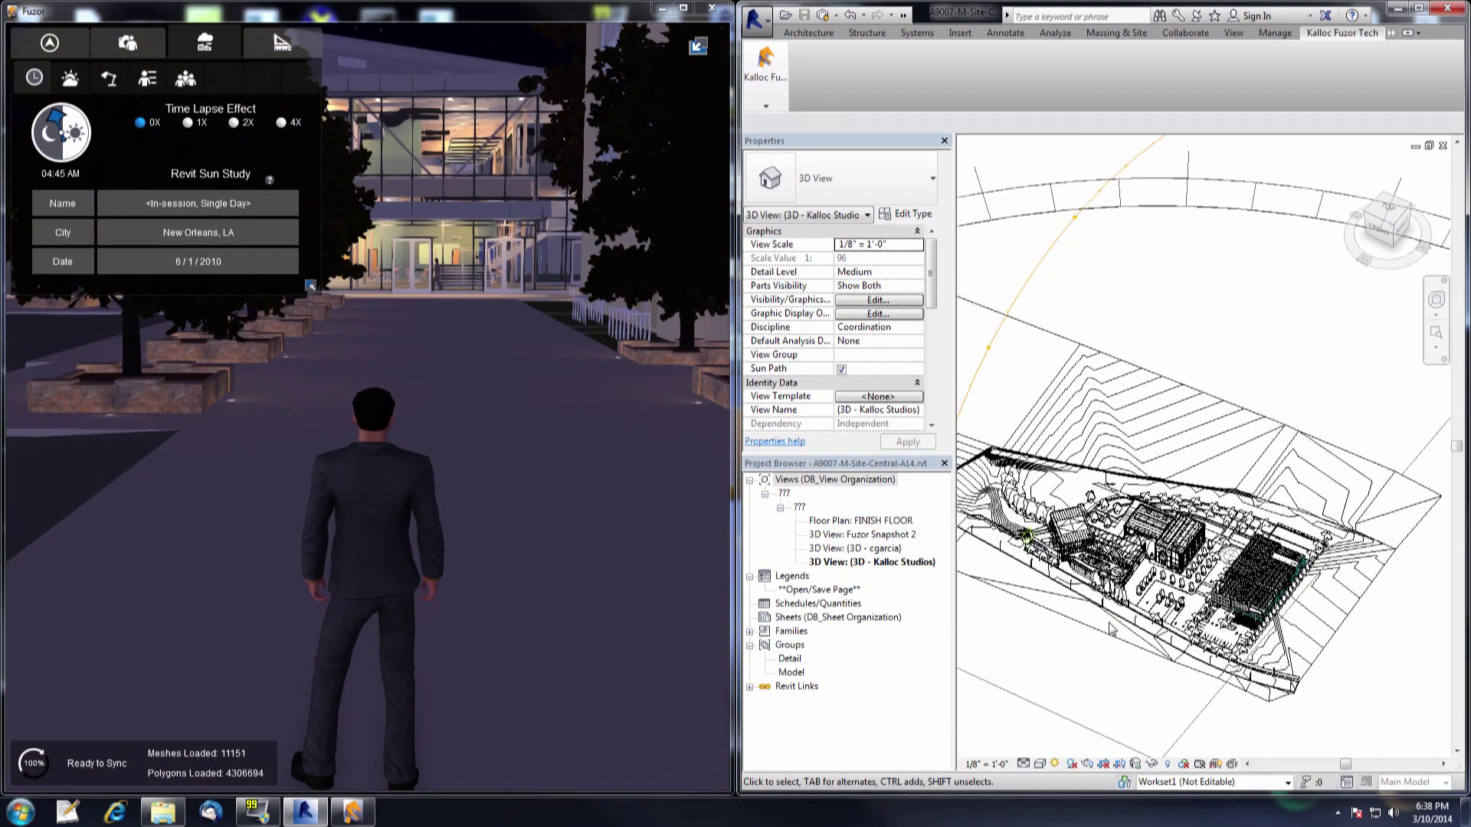
{"action": "scroll", "coordinate": [1113, 629], "scroll_direction": "down", "scroll_amount": 1}
{"action": "middle_click_drag", "start_coordinate": [1134, 585], "coordinate": [1156, 472]}
{"action": "scroll", "coordinate": [1111, 603], "scroll_direction": "down", "scroll_amount": 1}
{"action": "middle_click_drag", "start_coordinate": [1111, 603], "coordinate": [1146, 434]}
{"action": "middle_click_drag", "start_coordinate": [1146, 424], "coordinate": [1149, 410]}
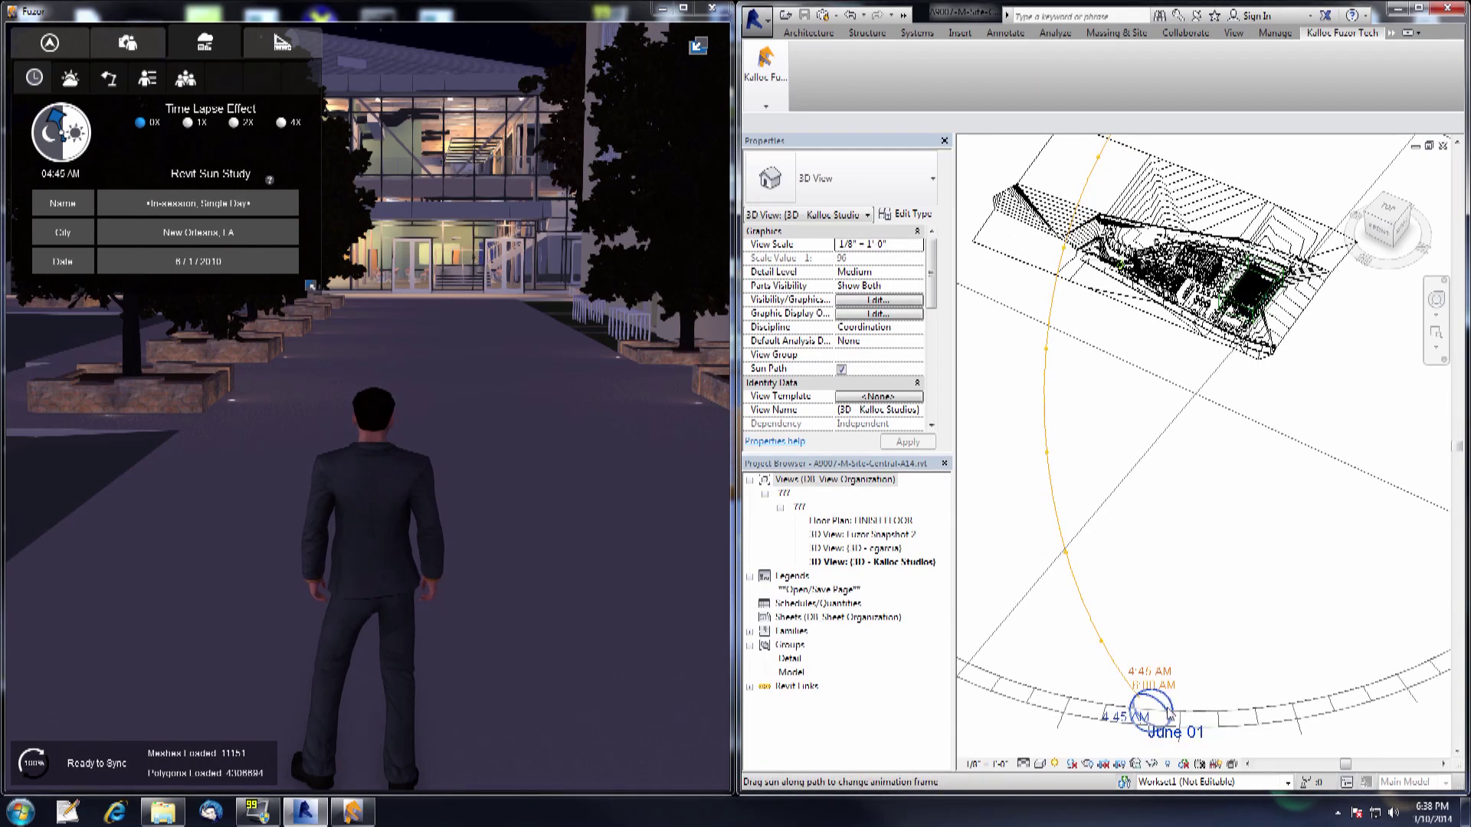
{"action": "left_click_drag", "start_coordinate": [1094, 589], "coordinate": [1067, 420]}
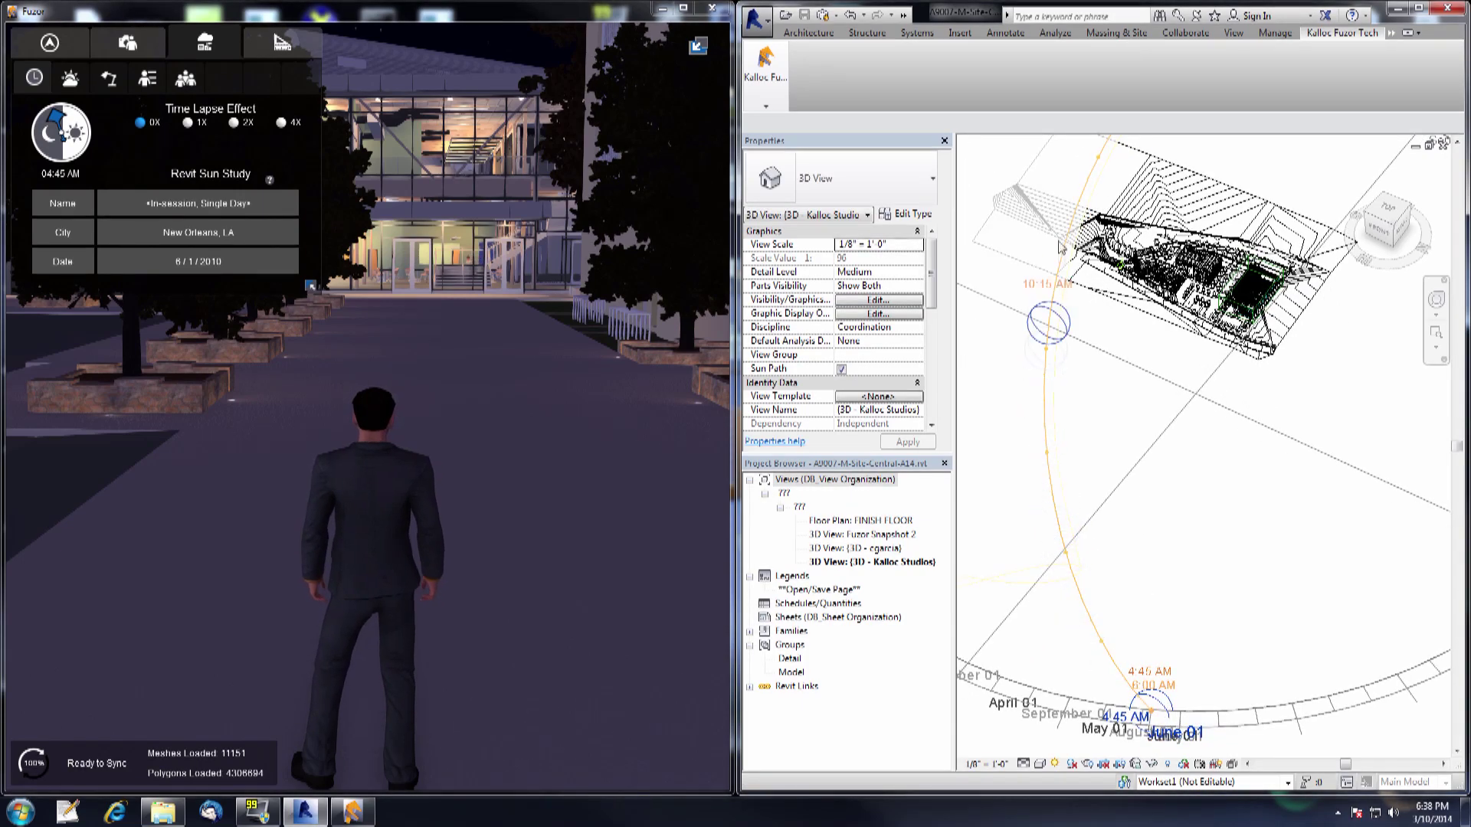
{"action": "left_click_drag", "start_coordinate": [1059, 236], "coordinate": [1058, 236]}
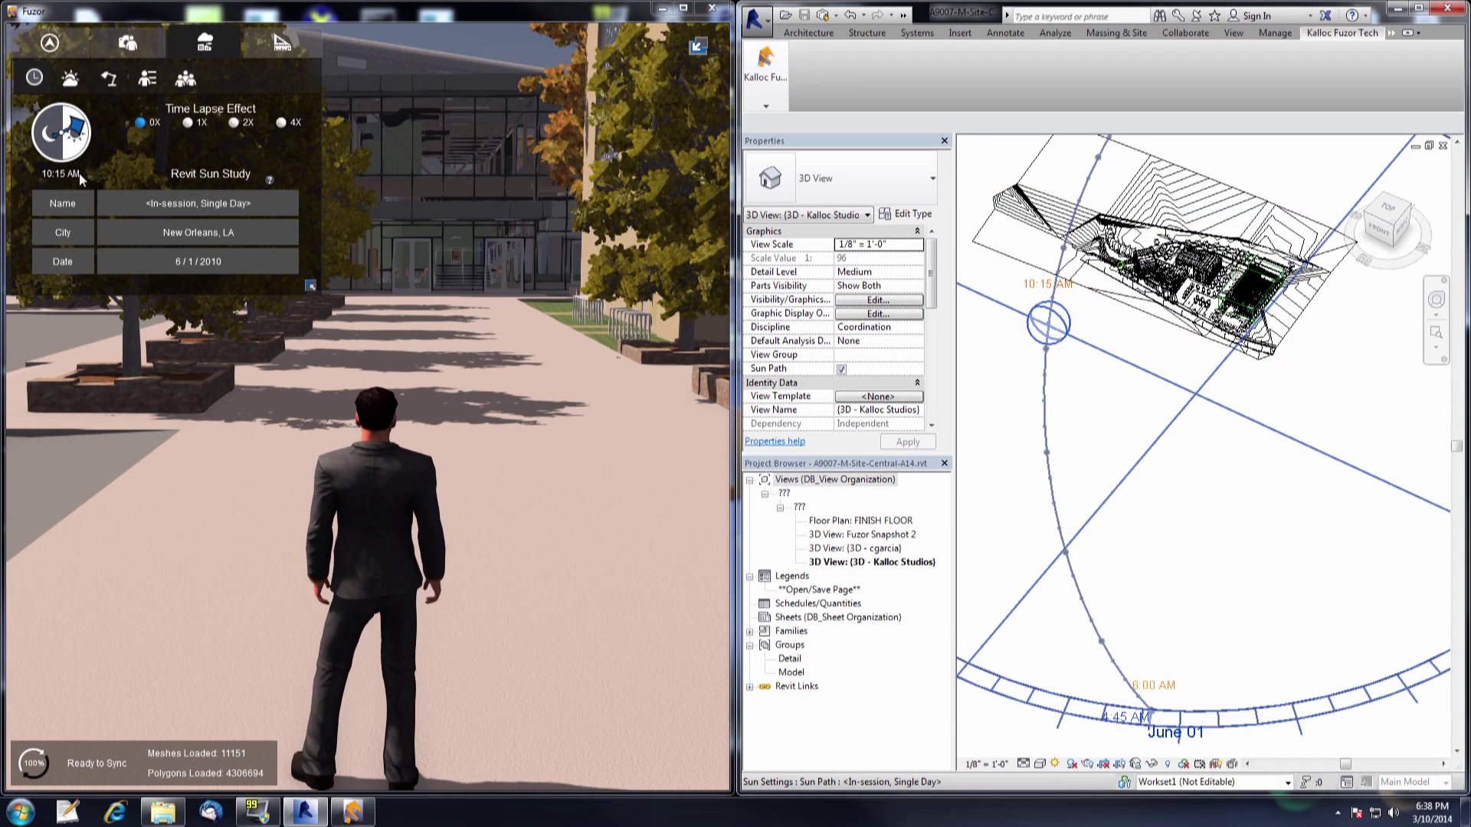
{"action": "left_click", "coordinate": [1080, 357]}
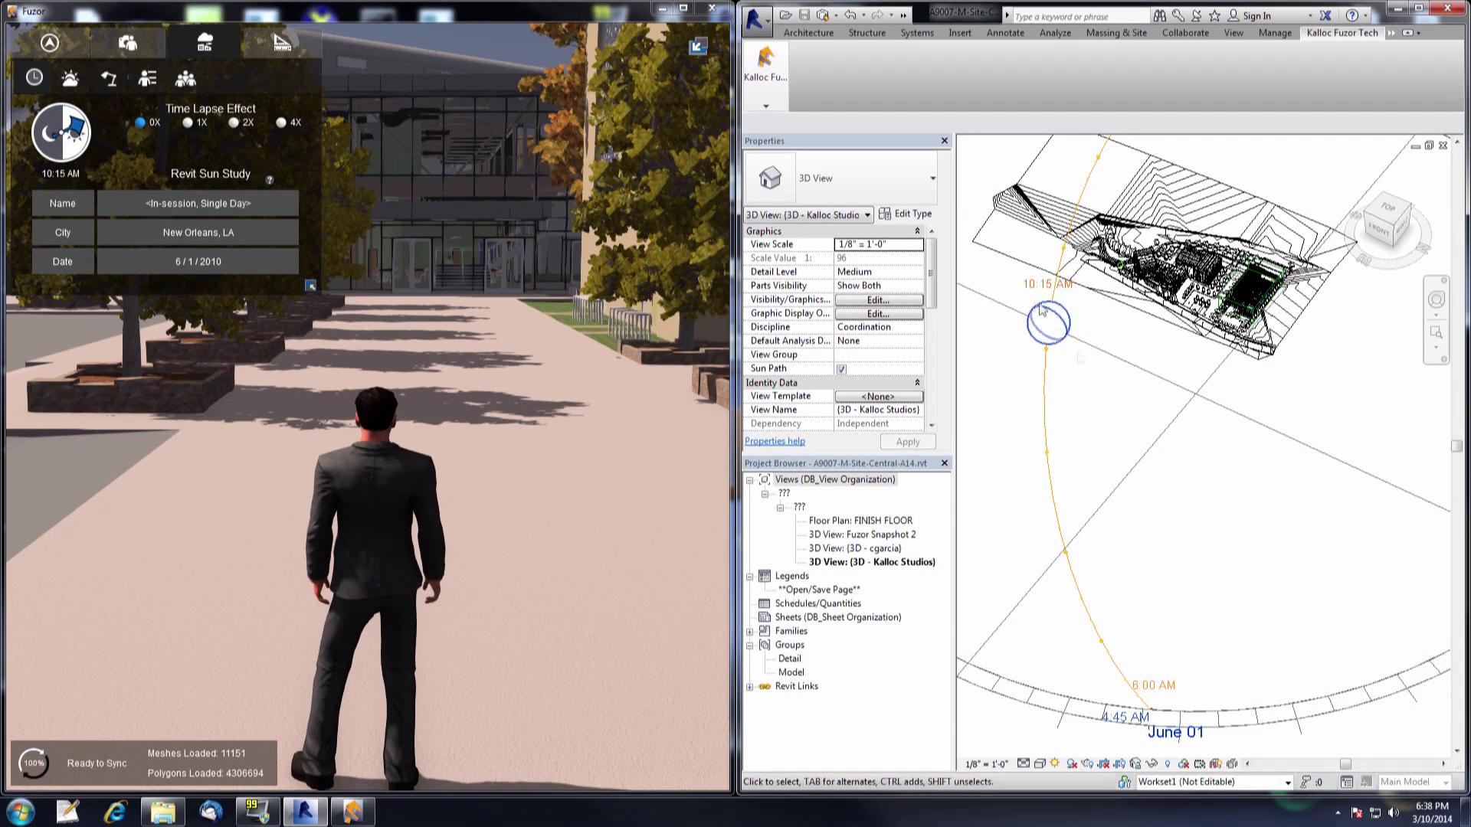
Adjust the time of day on Fuzor's sun and moon dial
{"action": "left_click", "coordinate": [76, 129]}
{"action": "mouse_move", "coordinate": [75, 129]}
{"action": "left_mouse_down"}
{"action": "mouse_move", "coordinate": [65, 145]}
{"action": "mouse_move", "coordinate": [48, 135]}
{"action": "mouse_move", "coordinate": [69, 121]}
{"action": "mouse_move", "coordinate": [80, 144]}
{"action": "mouse_move", "coordinate": [55, 155]}
{"action": "mouse_move", "coordinate": [72, 157]}
{"action": "left_mouse_up"}
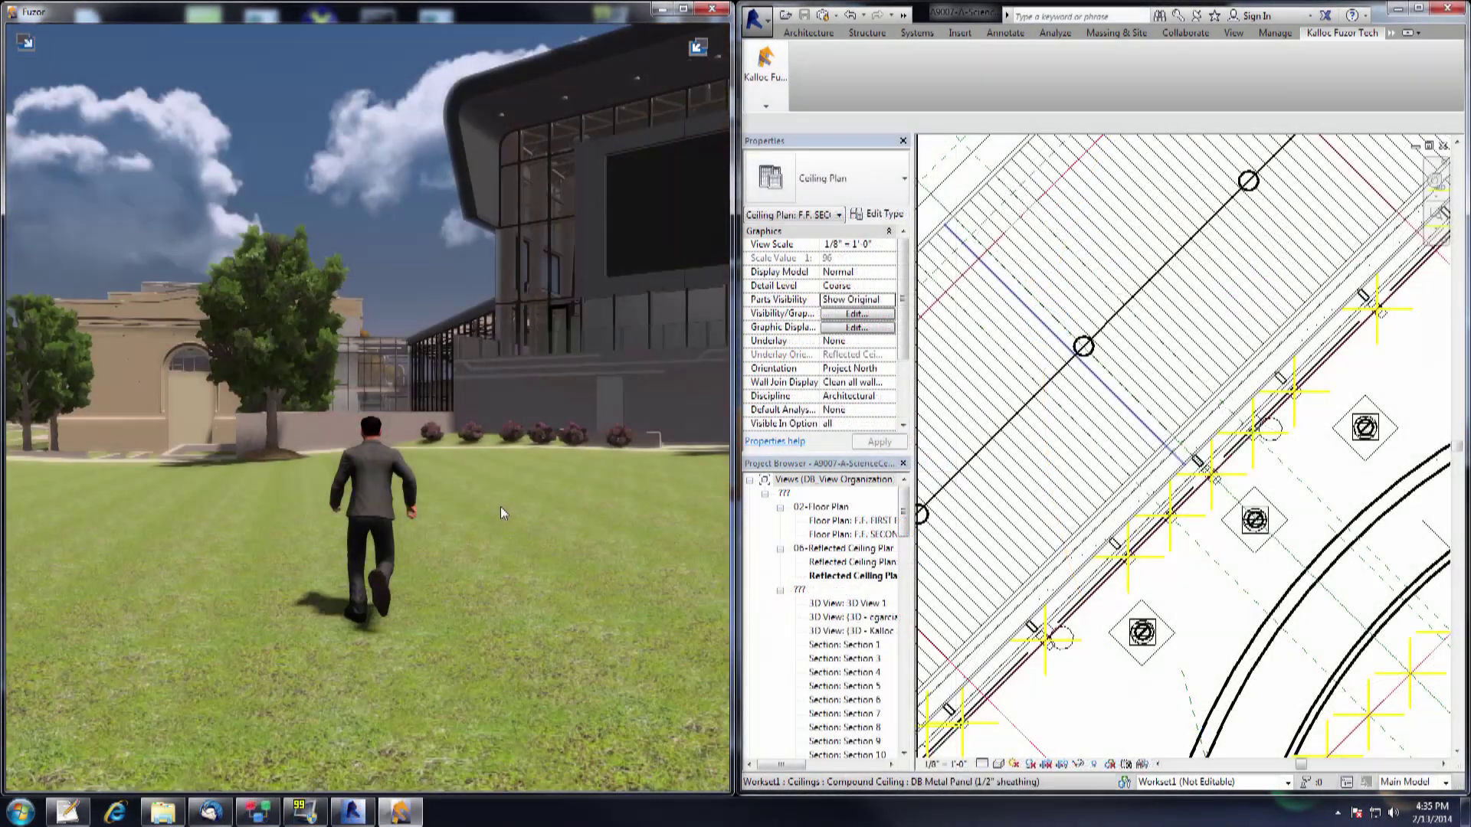
Walk the avatar up to the building, select its large outdoor TV screen in Fuzor, and select that element for editing in Revit
{"action": "key", "text": "w"}
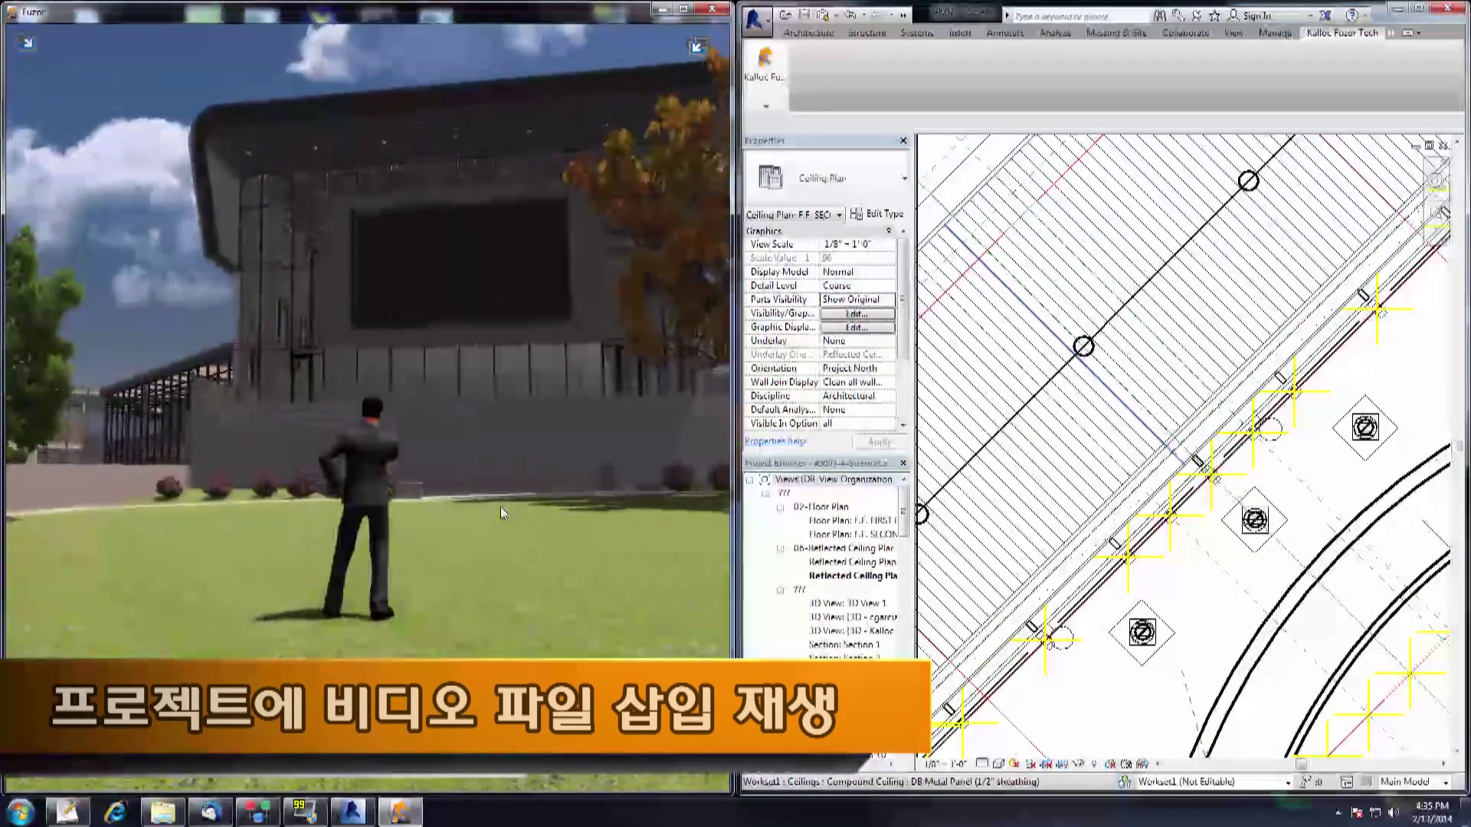
{"action": "left_click", "coordinate": [455, 305]}
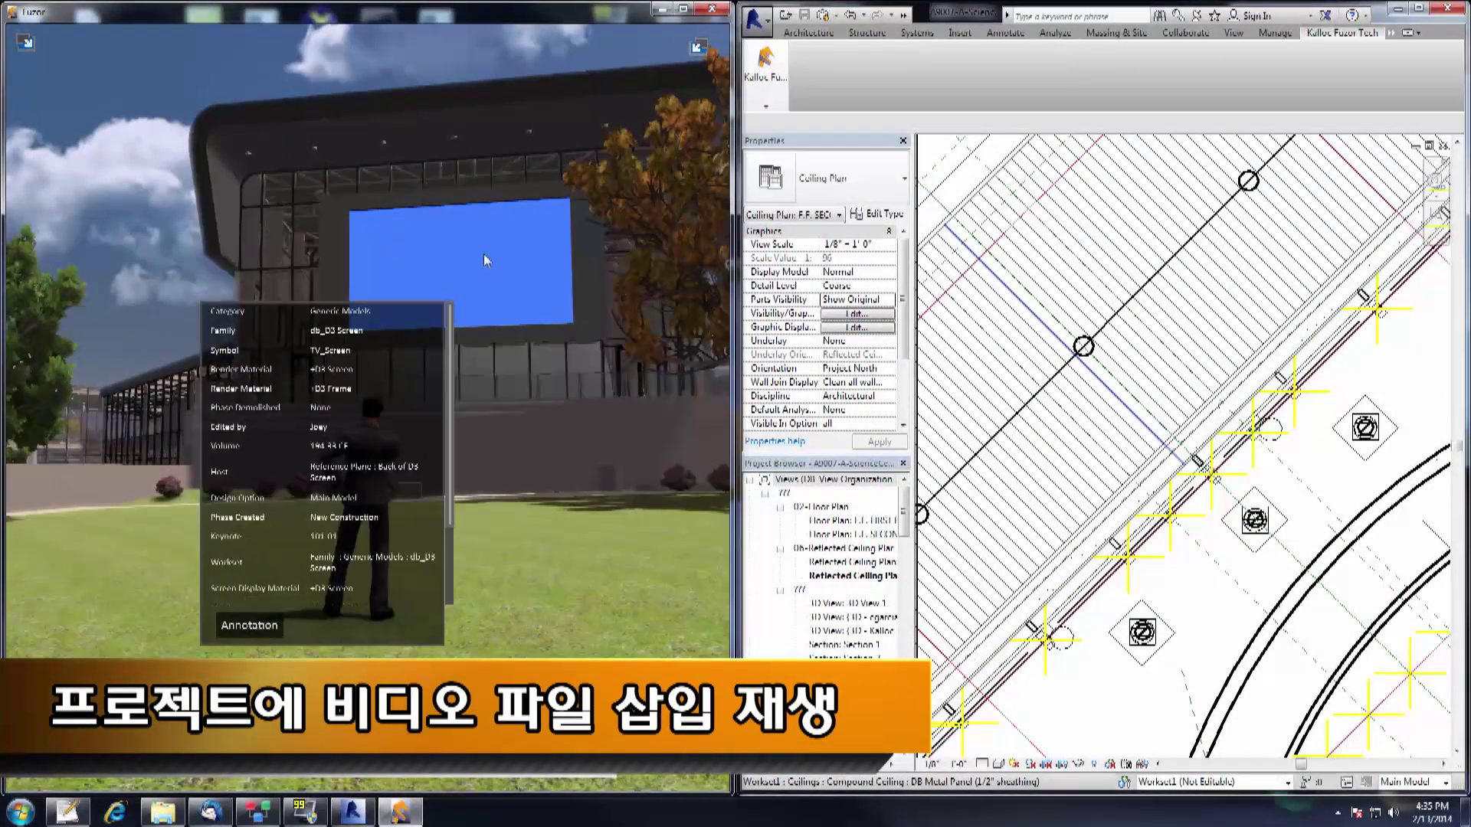
{"action": "left_click", "coordinate": [765, 68]}
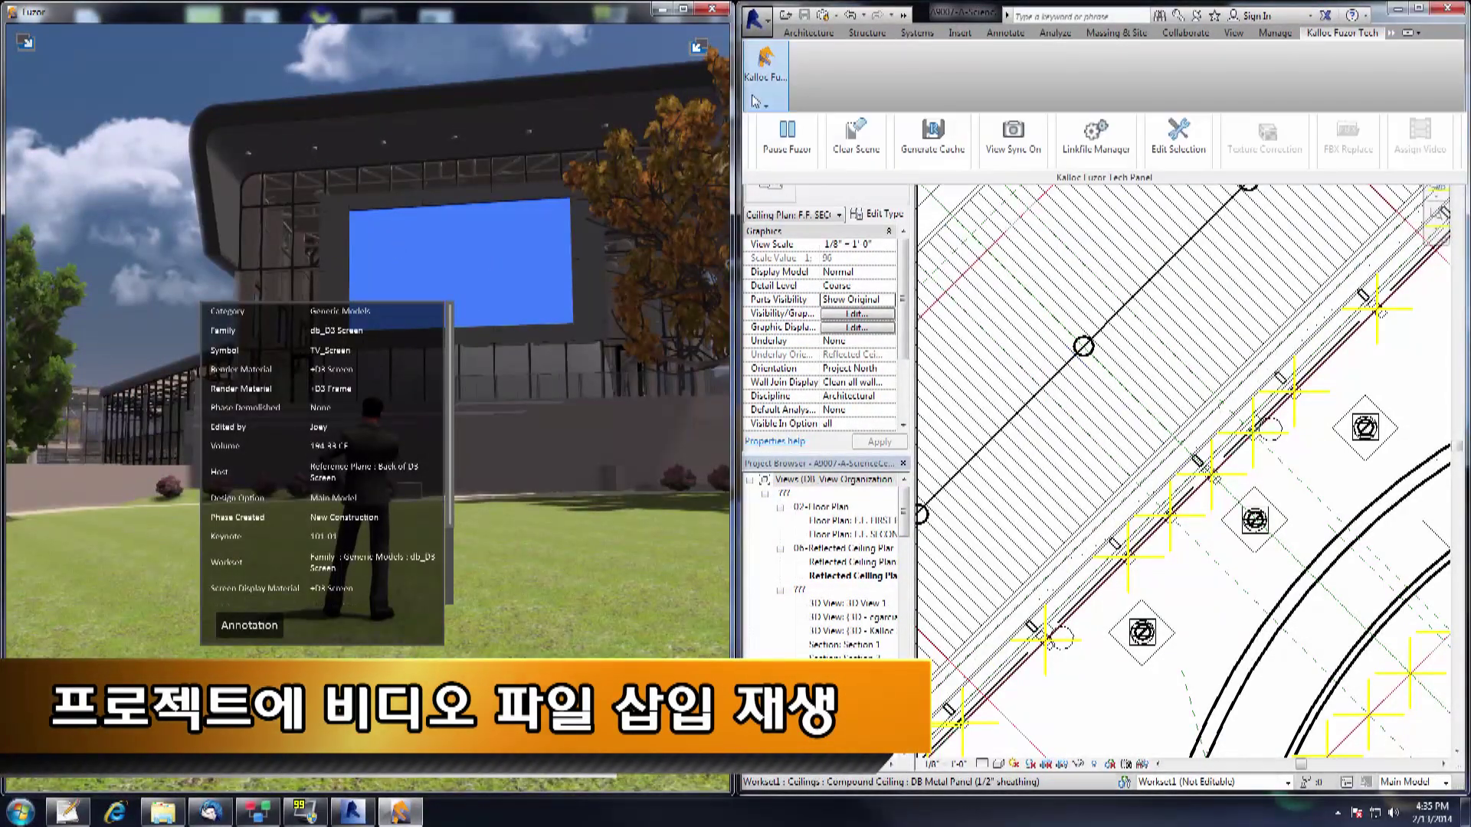
{"action": "left_click", "coordinate": [1154, 153]}
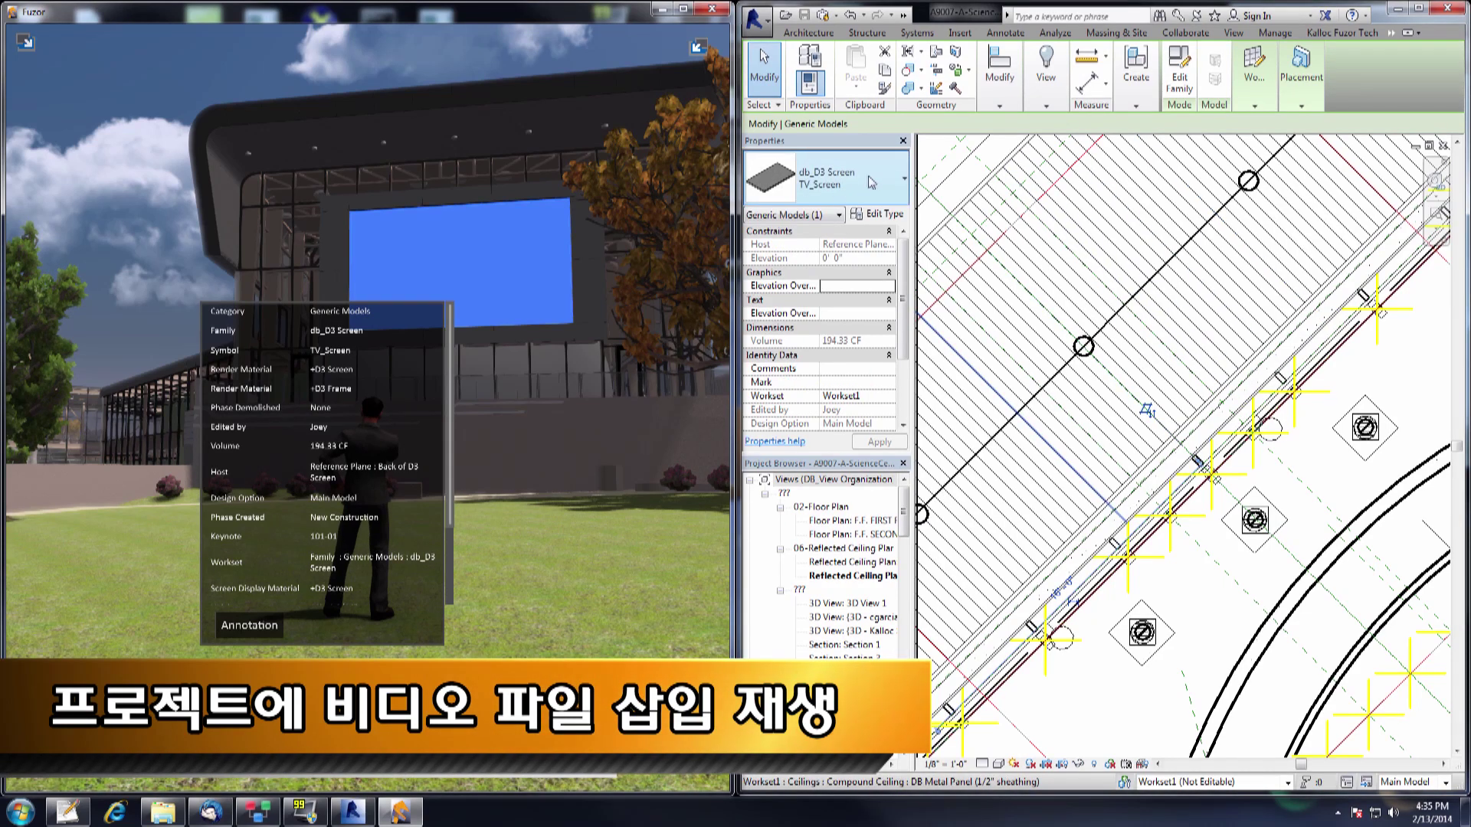
Assign the video Wildlife.wmv from the Sample Videos folder to Face 1 of the TV screen and save the assignment
{"action": "left_click", "coordinate": [1337, 33]}
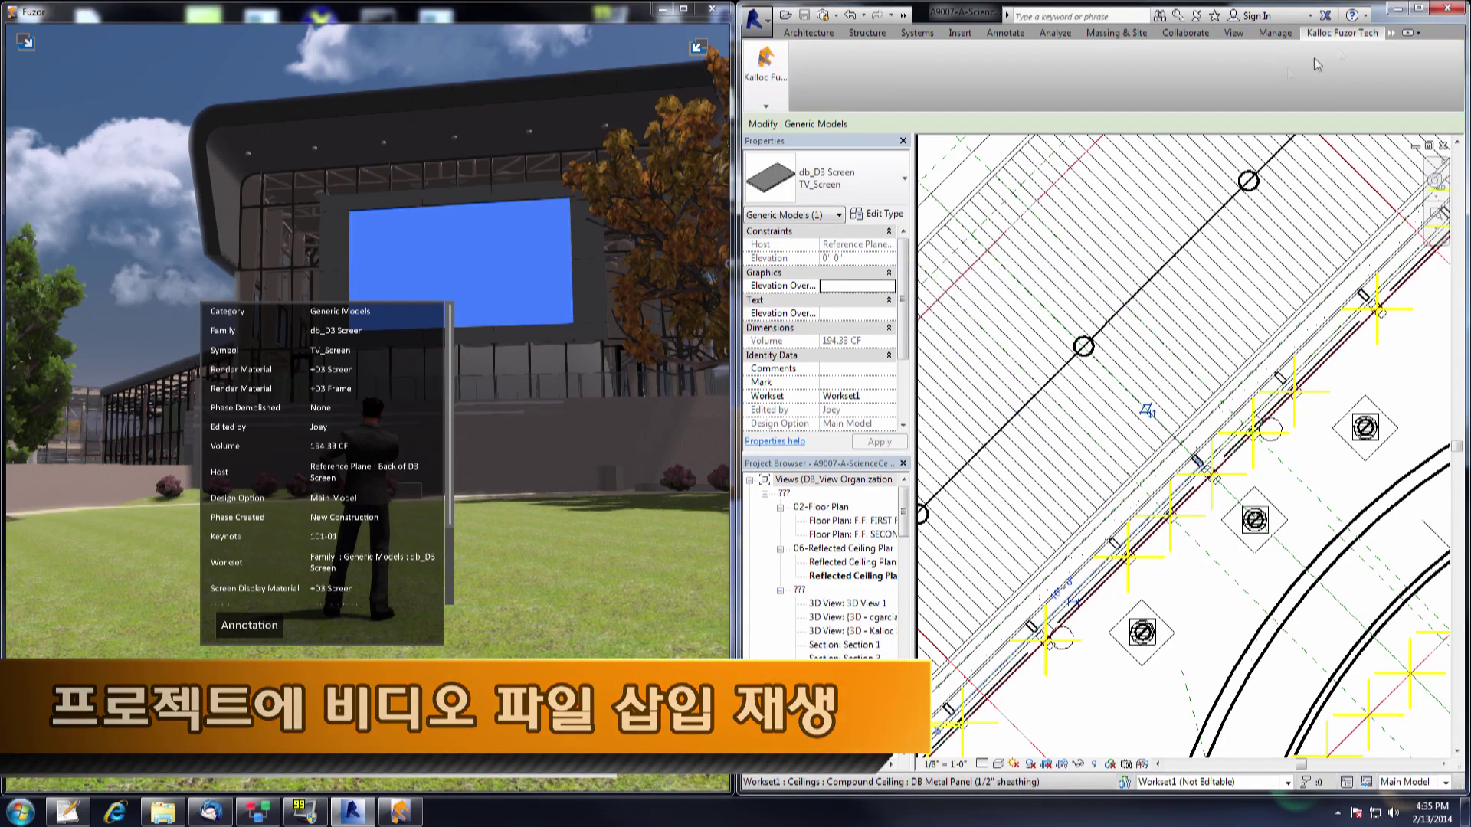
{"action": "left_click", "coordinate": [782, 103]}
{"action": "left_click", "coordinate": [1406, 138]}
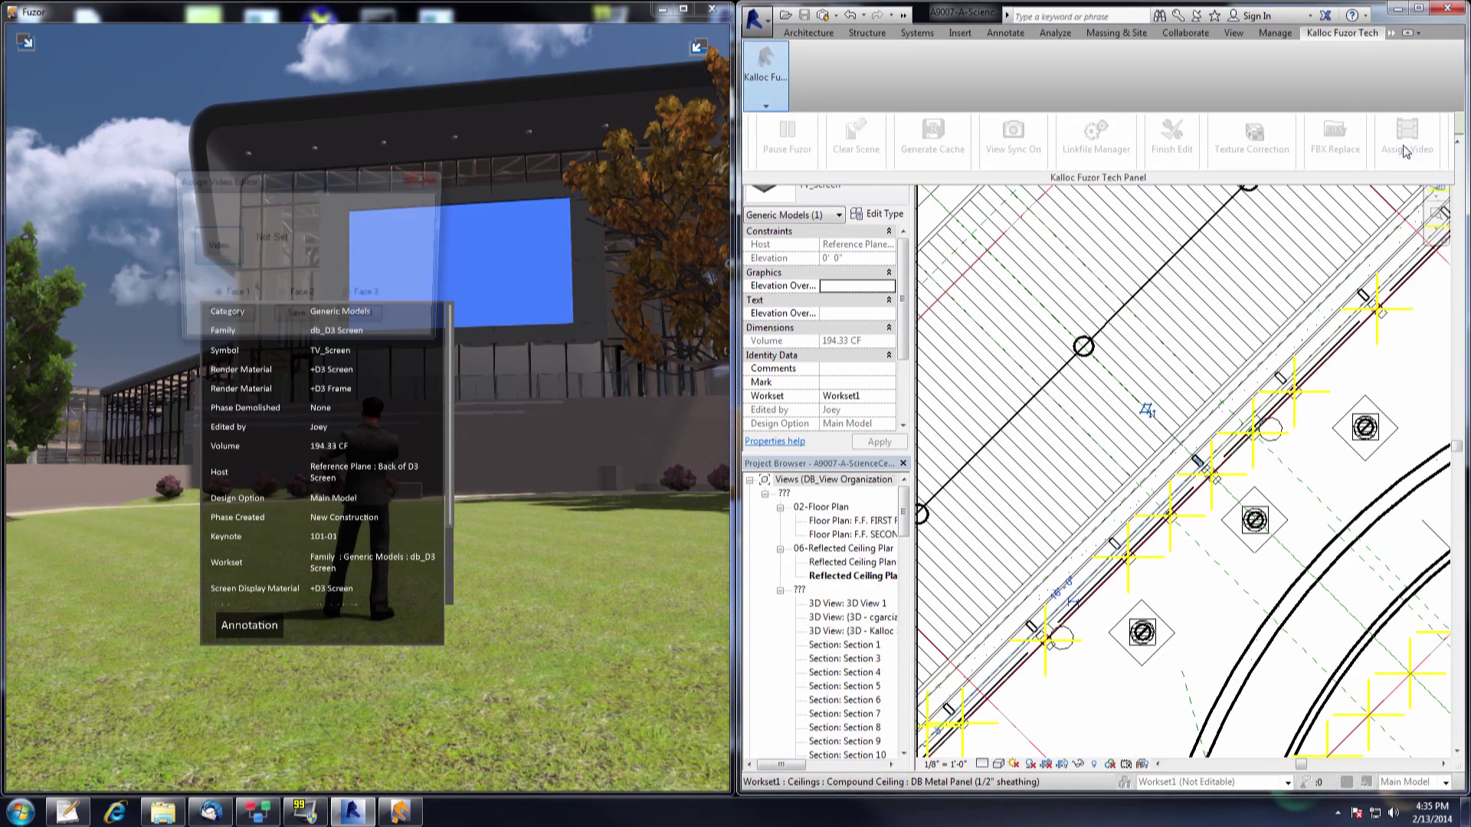
{"action": "left_click", "coordinate": [215, 247]}
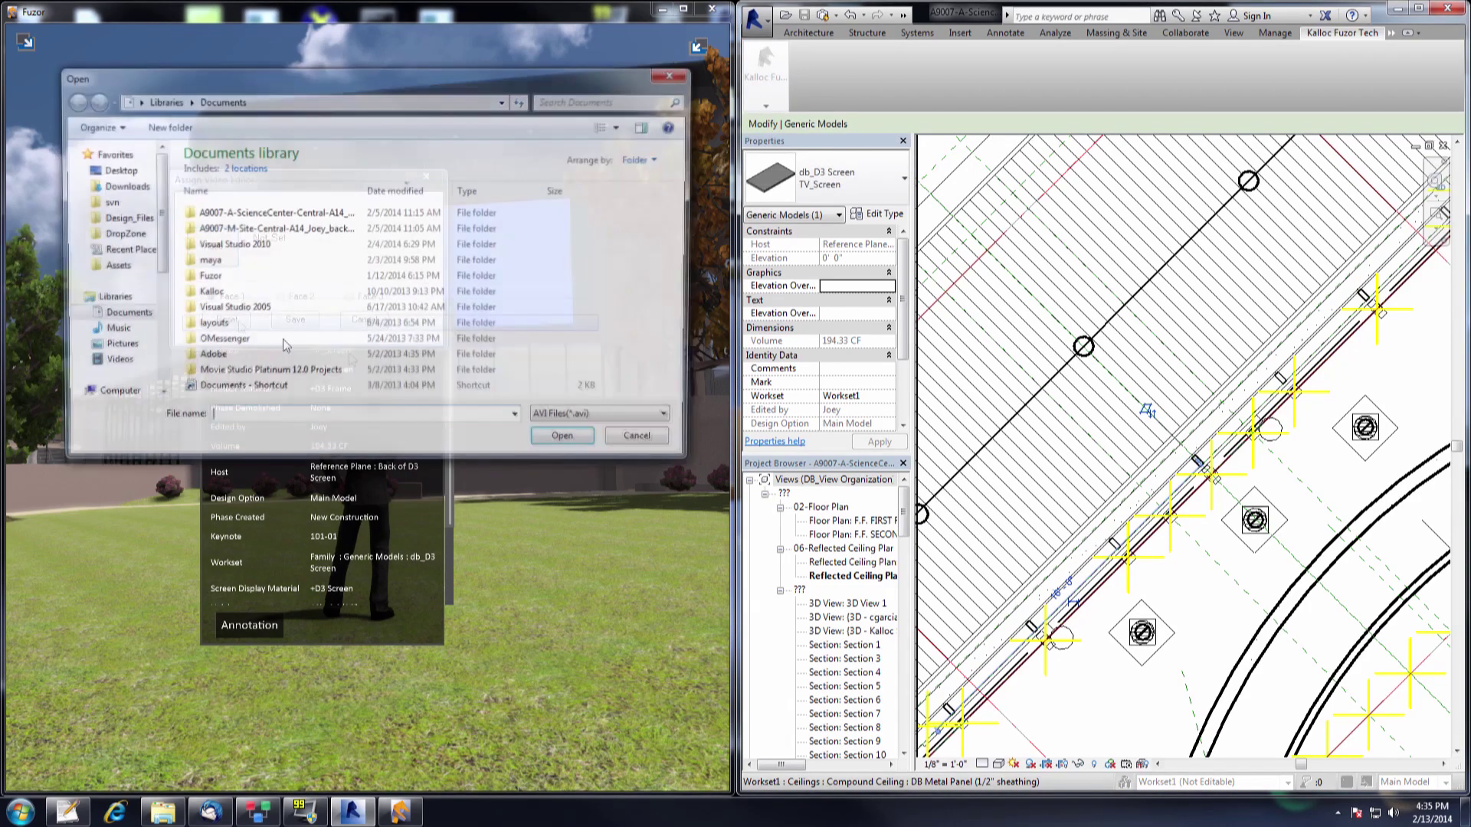
{"action": "left_click", "coordinate": [112, 363]}
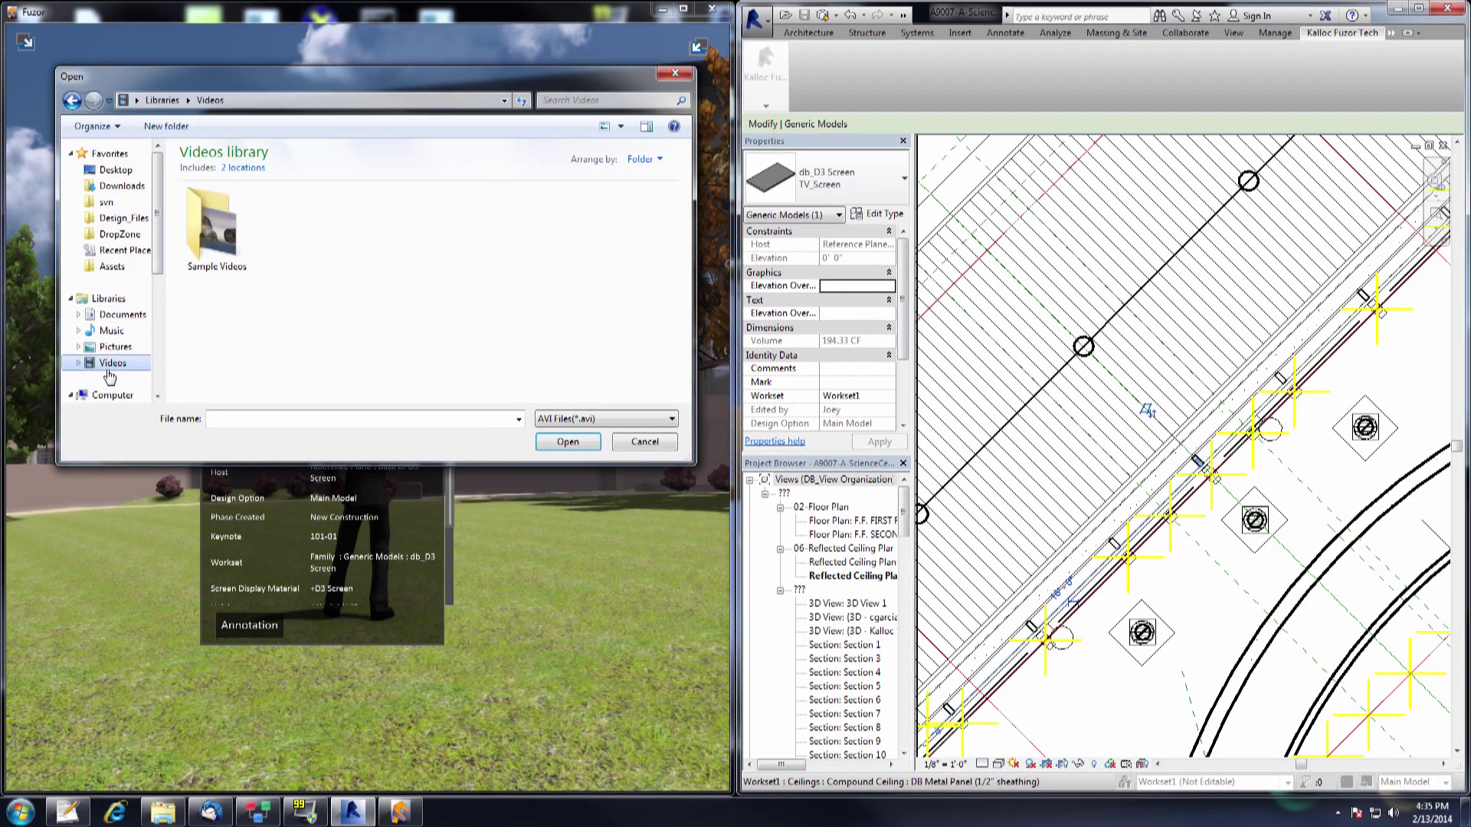
{"action": "double_click", "coordinate": [227, 237]}
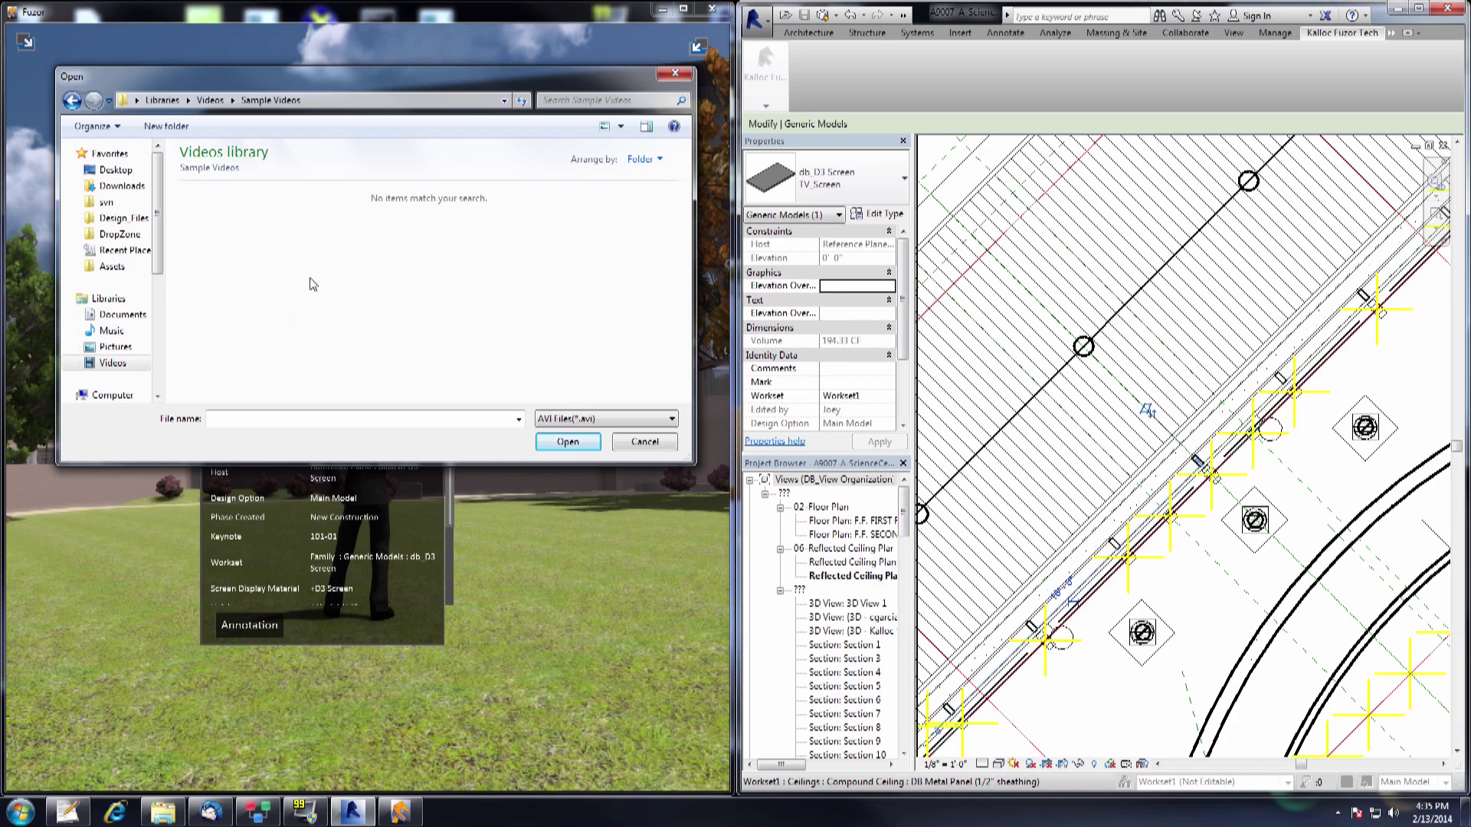
{"action": "left_click", "coordinate": [597, 424]}
{"action": "left_click", "coordinate": [563, 474]}
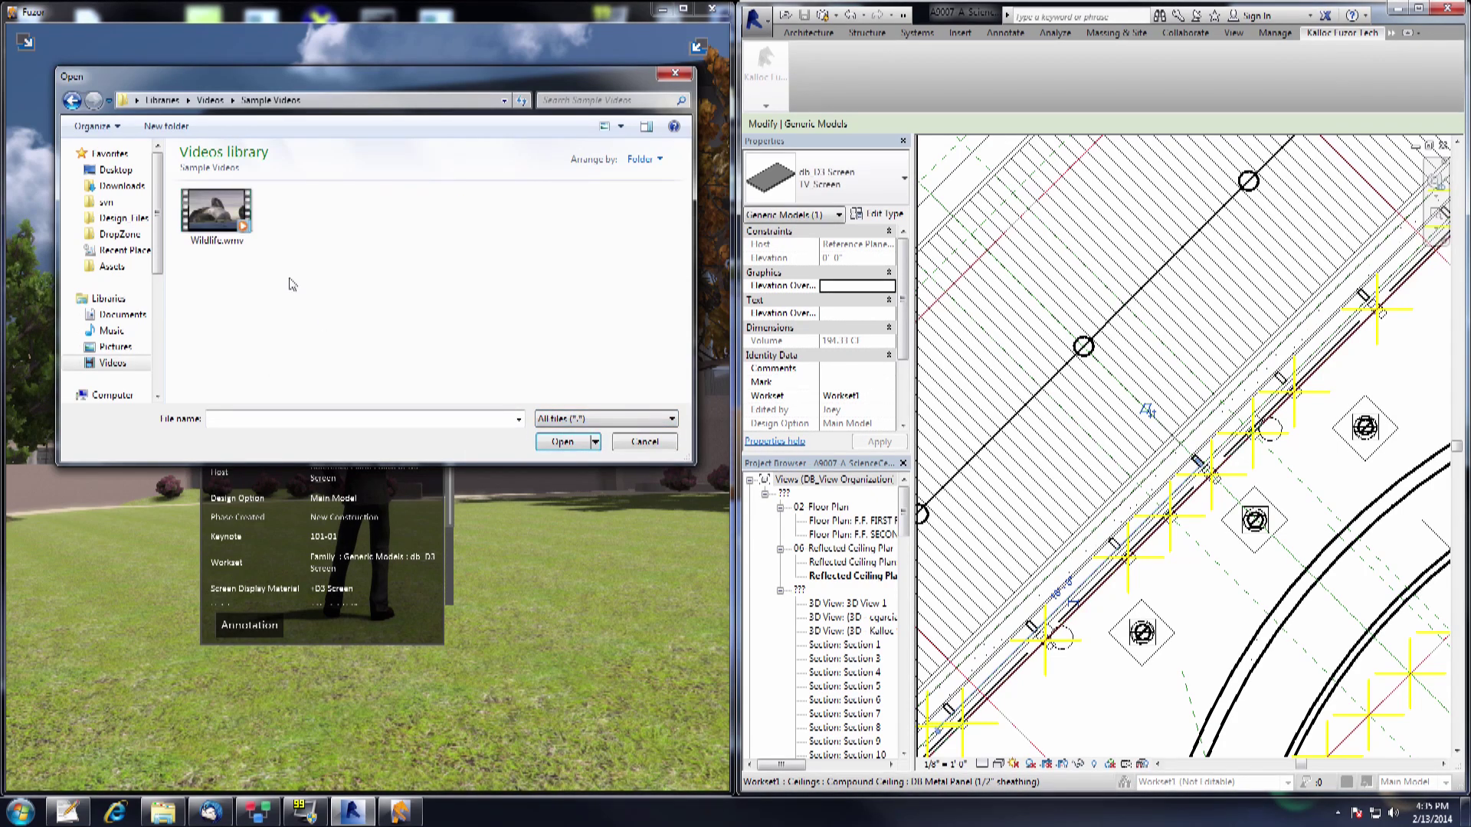
{"action": "key", "text": "Return"}
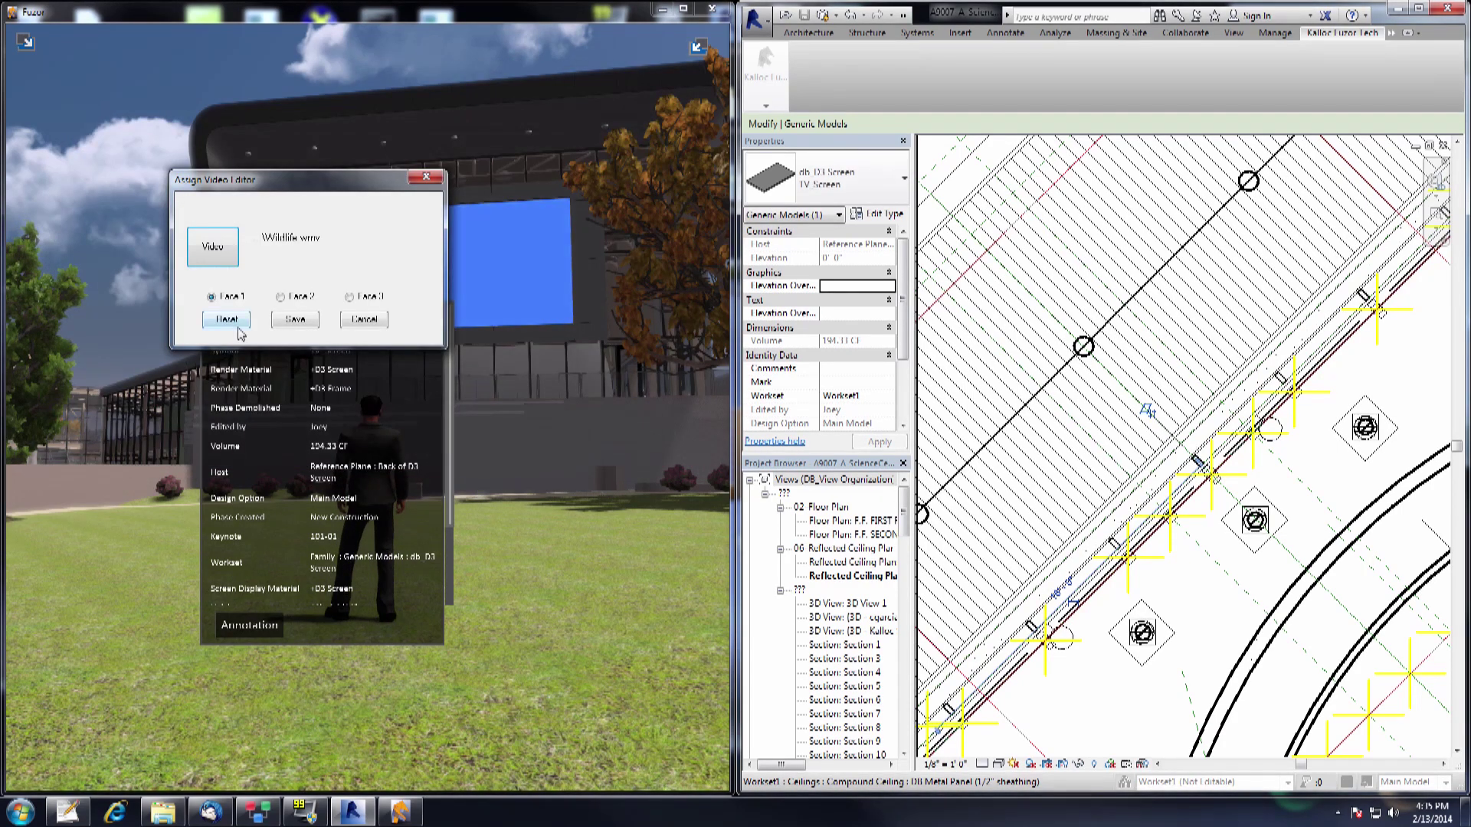
{"action": "left_click", "coordinate": [296, 320]}
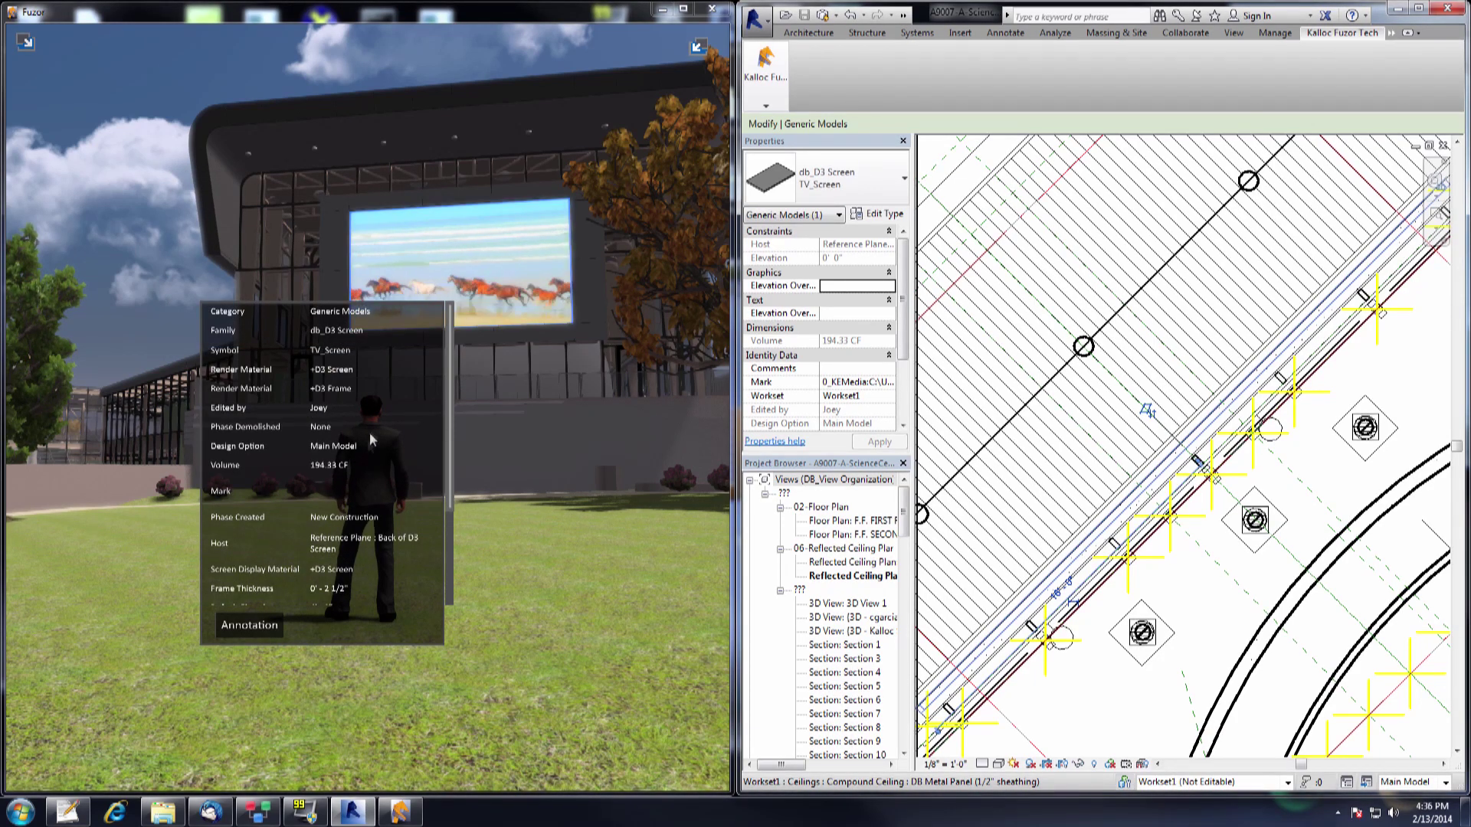
Deselect the TV screen in Fuzor and view the assigned video on it
{"action": "left_click", "coordinate": [468, 323]}
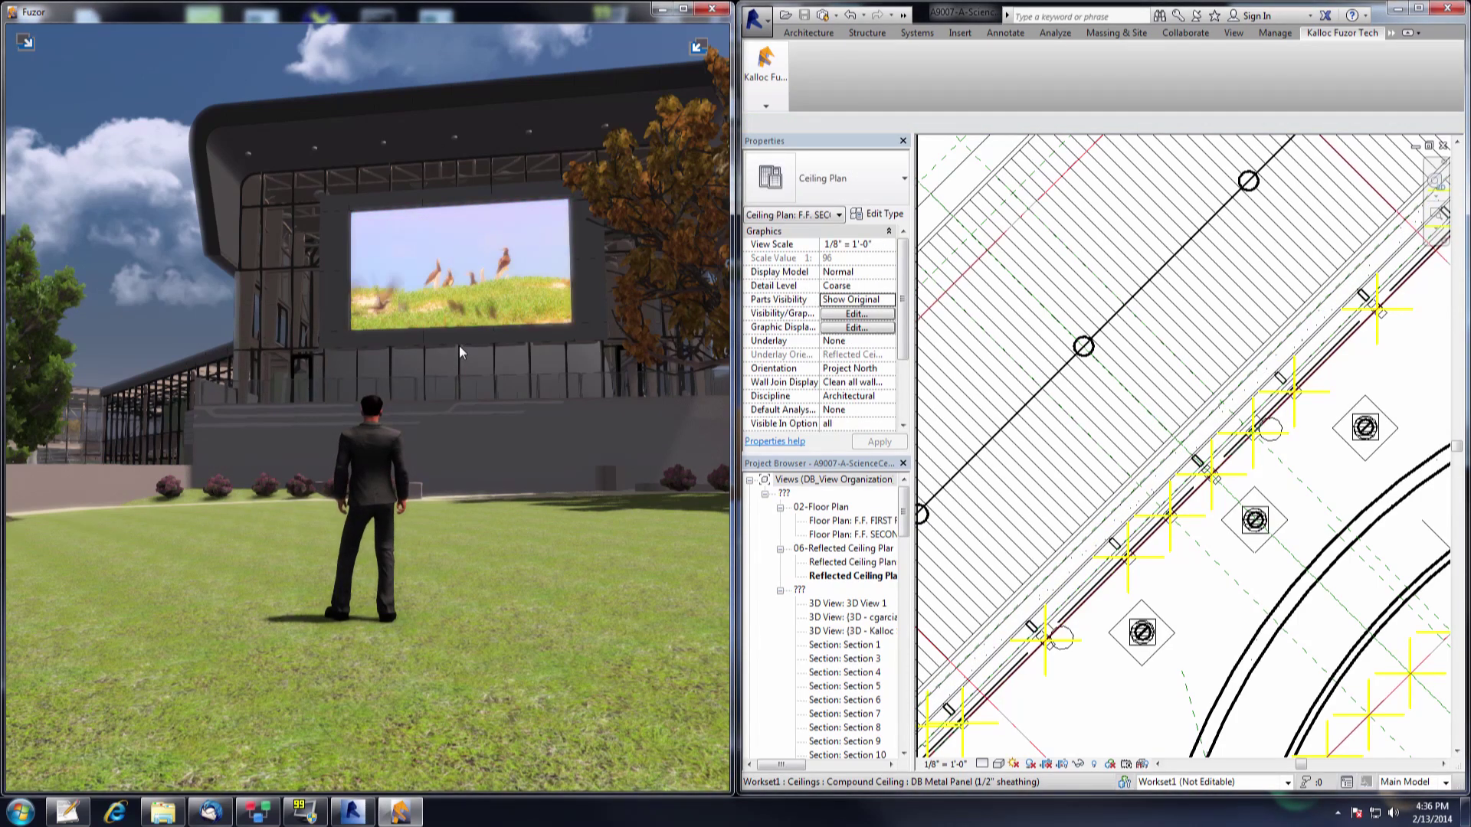
{"action": "right_click_drag", "start_coordinate": [452, 384], "coordinate": [452, 384]}
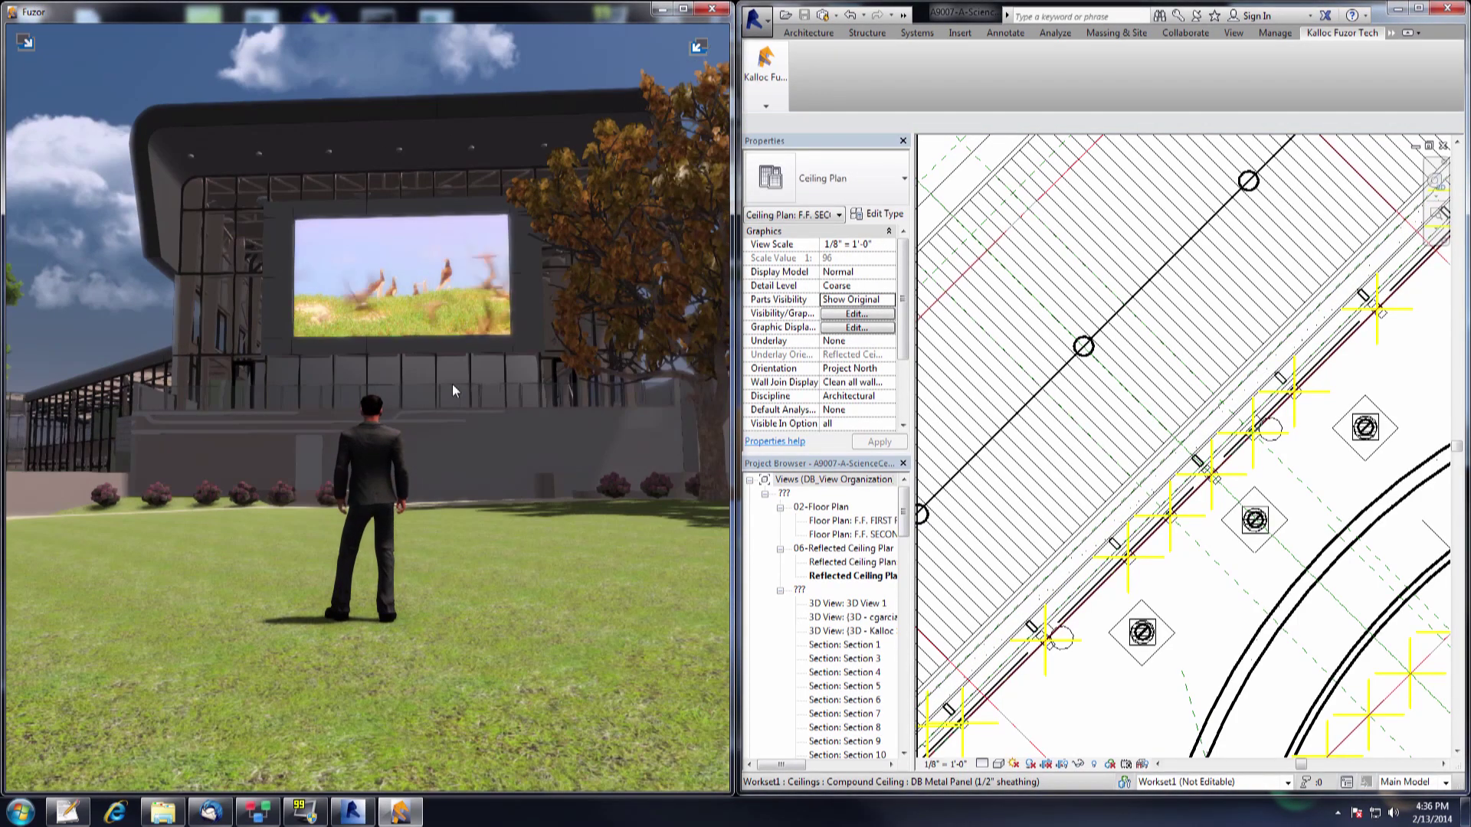
{"action": "key", "text": "Left"}
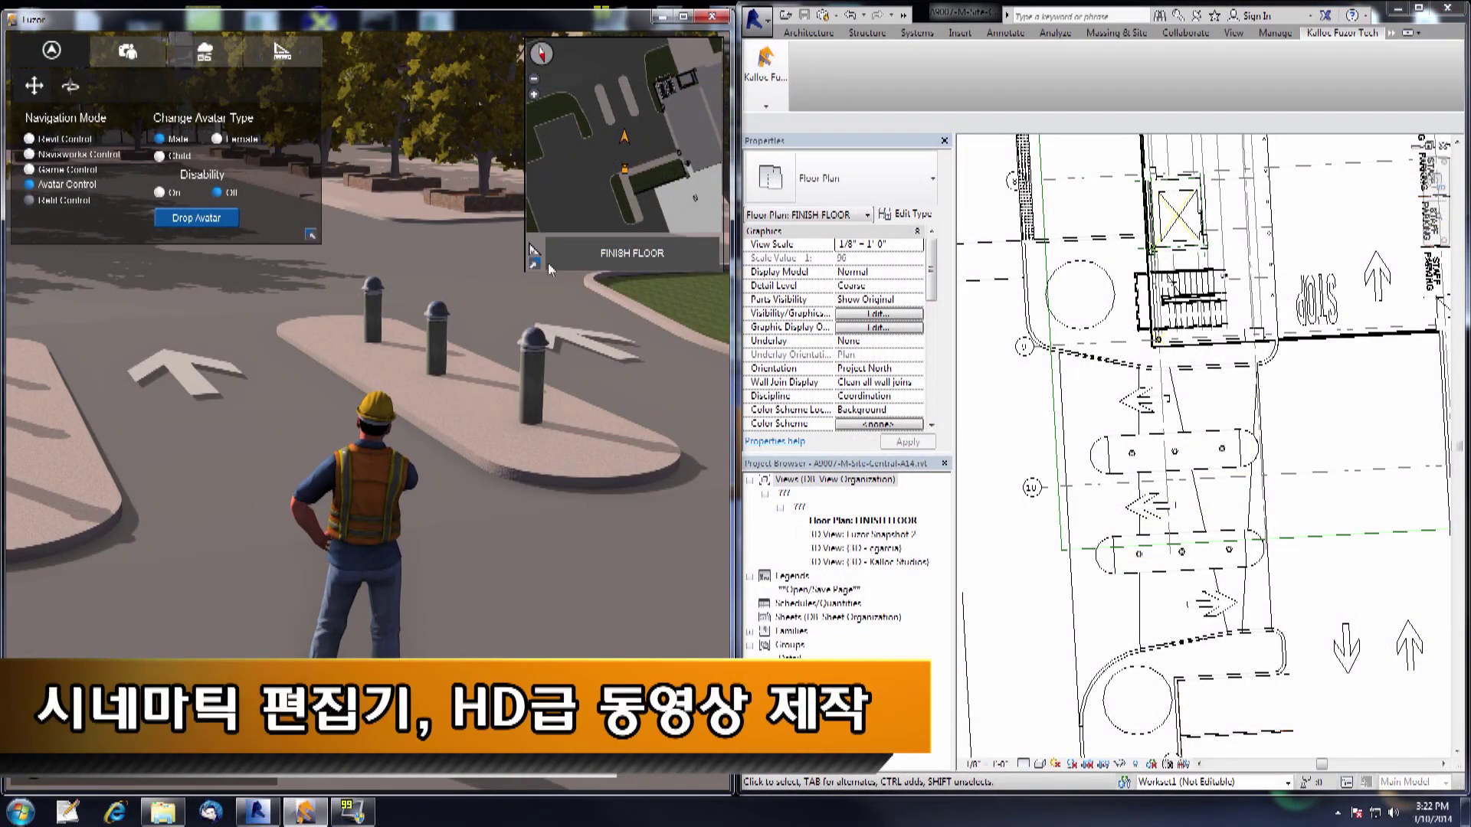
Open Fuzor's cinematic editor from the screenshot and cinematic controls and maximize the Fuzor window
{"action": "left_click", "coordinate": [128, 53]}
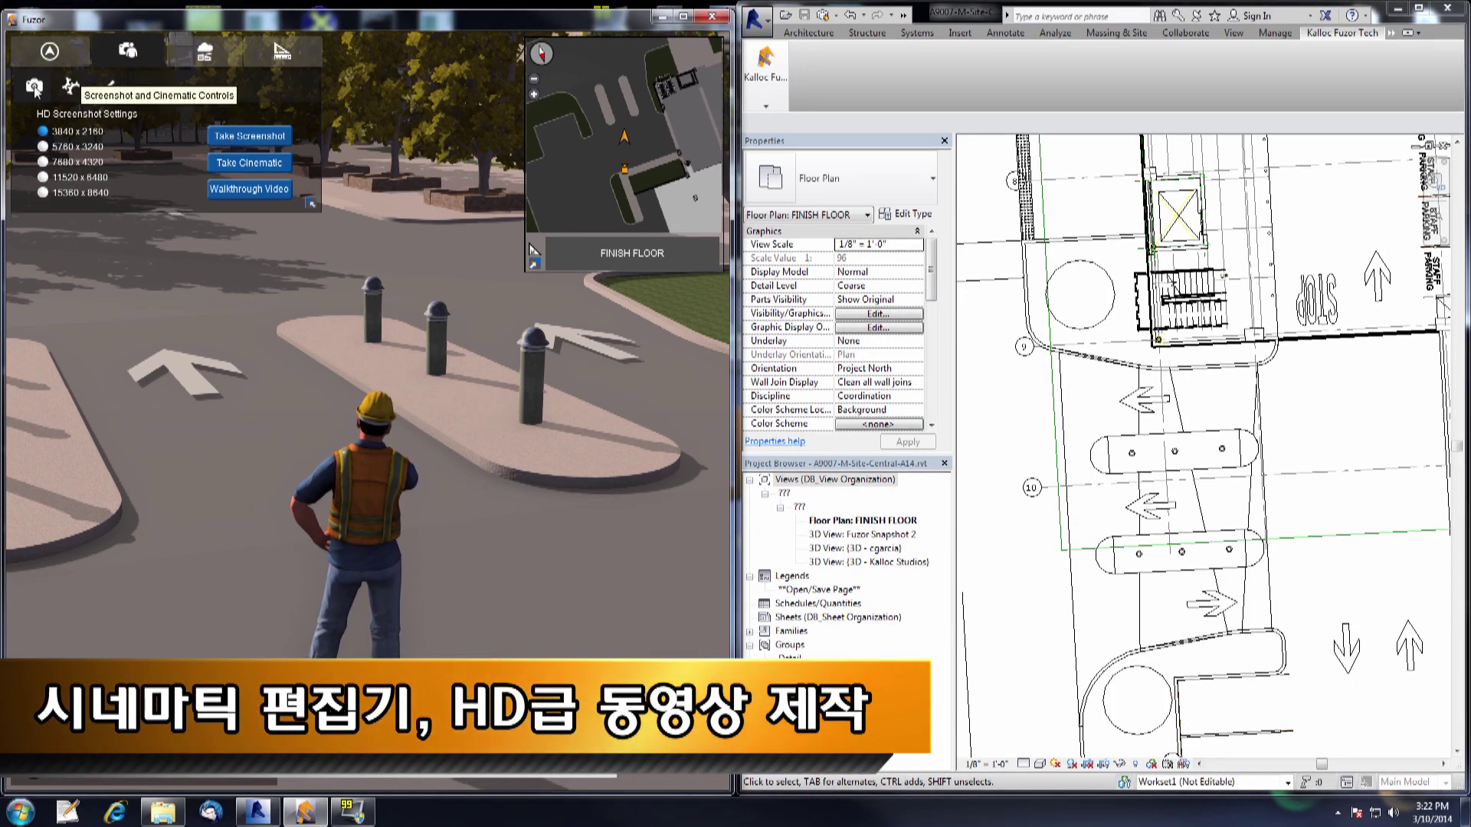
{"action": "left_click", "coordinate": [250, 164]}
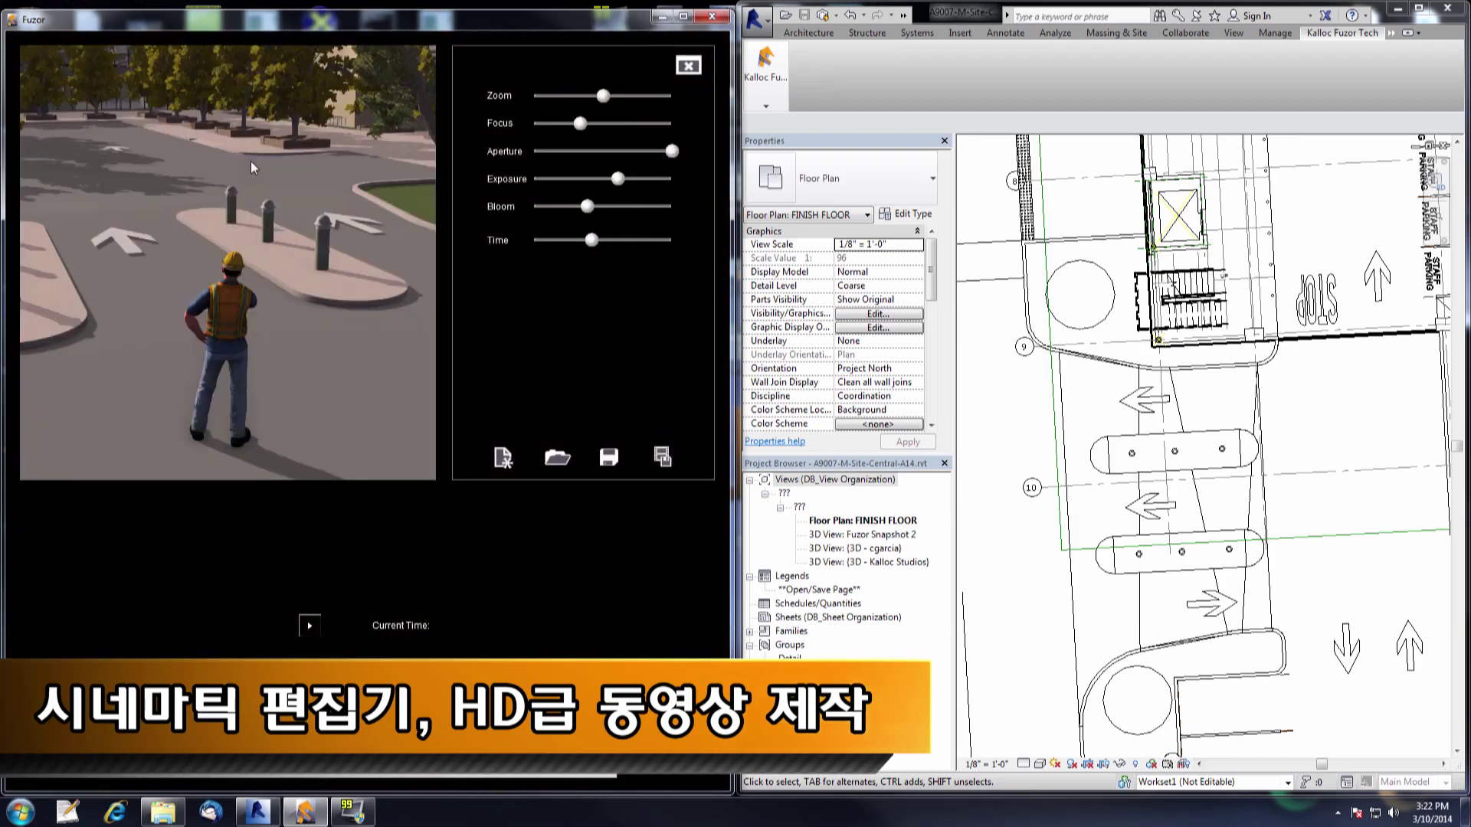
{"action": "left_click", "coordinate": [682, 16]}
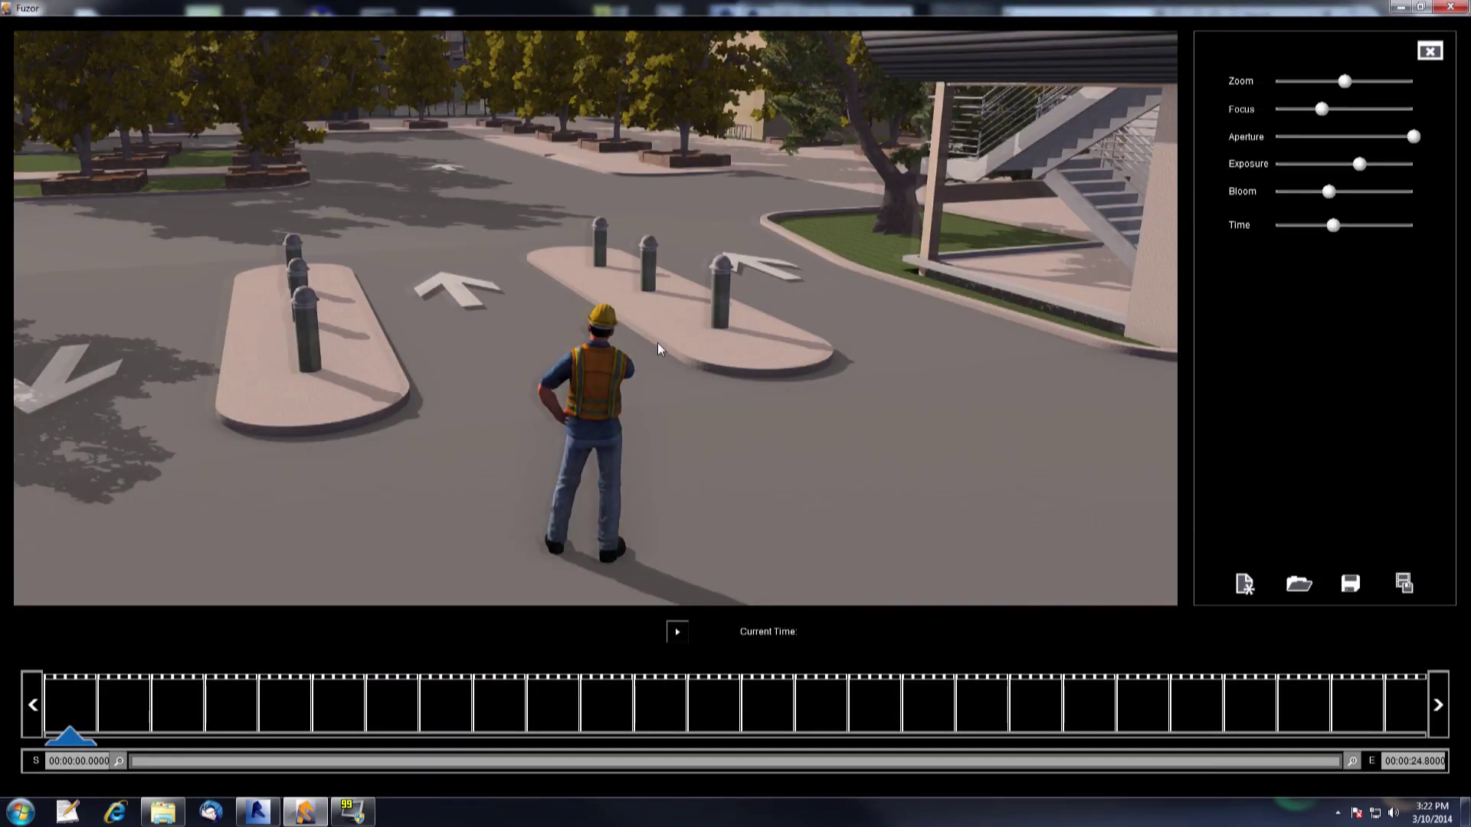
Add a keyframe at the start of the timeline with a raised night-time camera view over the trees toward the buildings
{"action": "right_click_drag", "start_coordinate": [658, 342], "coordinate": [498, 318]}
{"action": "scroll", "coordinate": [658, 342], "scroll_direction": "down", "scroll_amount": 5}
{"action": "key", "text": "a"}
{"action": "key", "text": "s"}
{"action": "key", "text": "d"}
{"action": "key", "text": "e"}
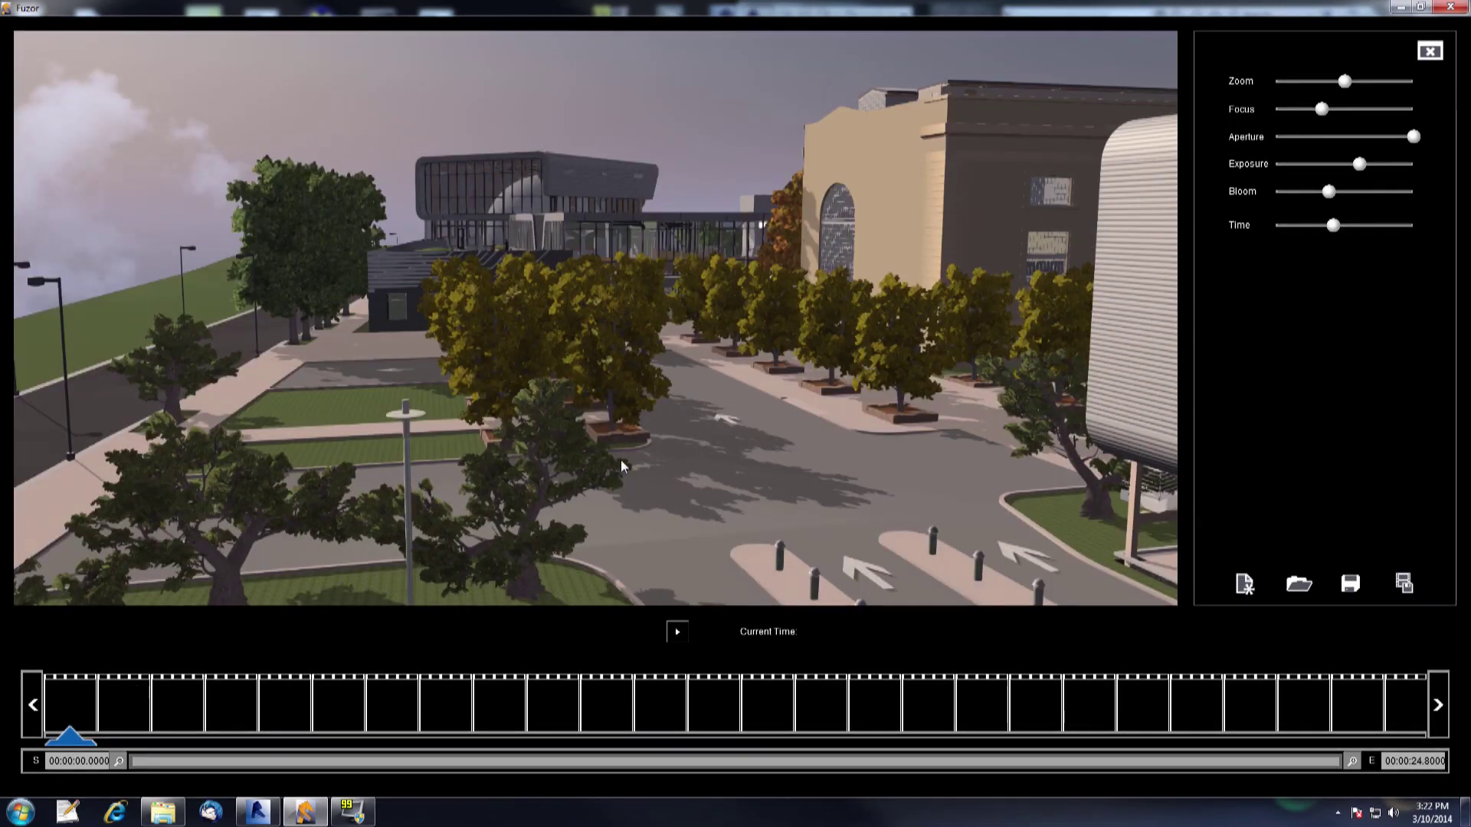
{"action": "right_click_drag", "start_coordinate": [629, 462], "coordinate": [669, 435]}
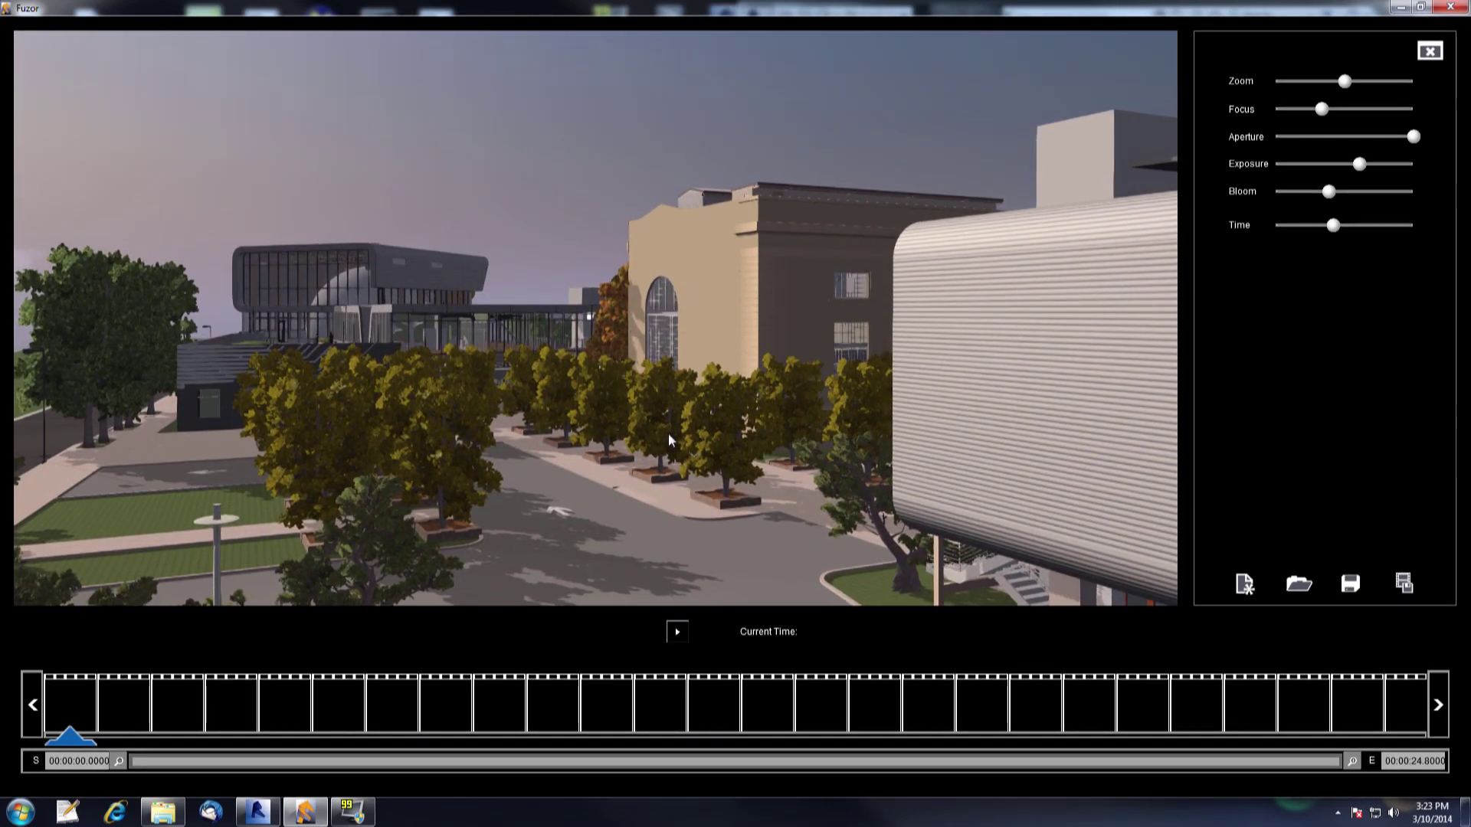
{"action": "left_click_drag", "start_coordinate": [668, 433], "coordinate": [671, 522]}
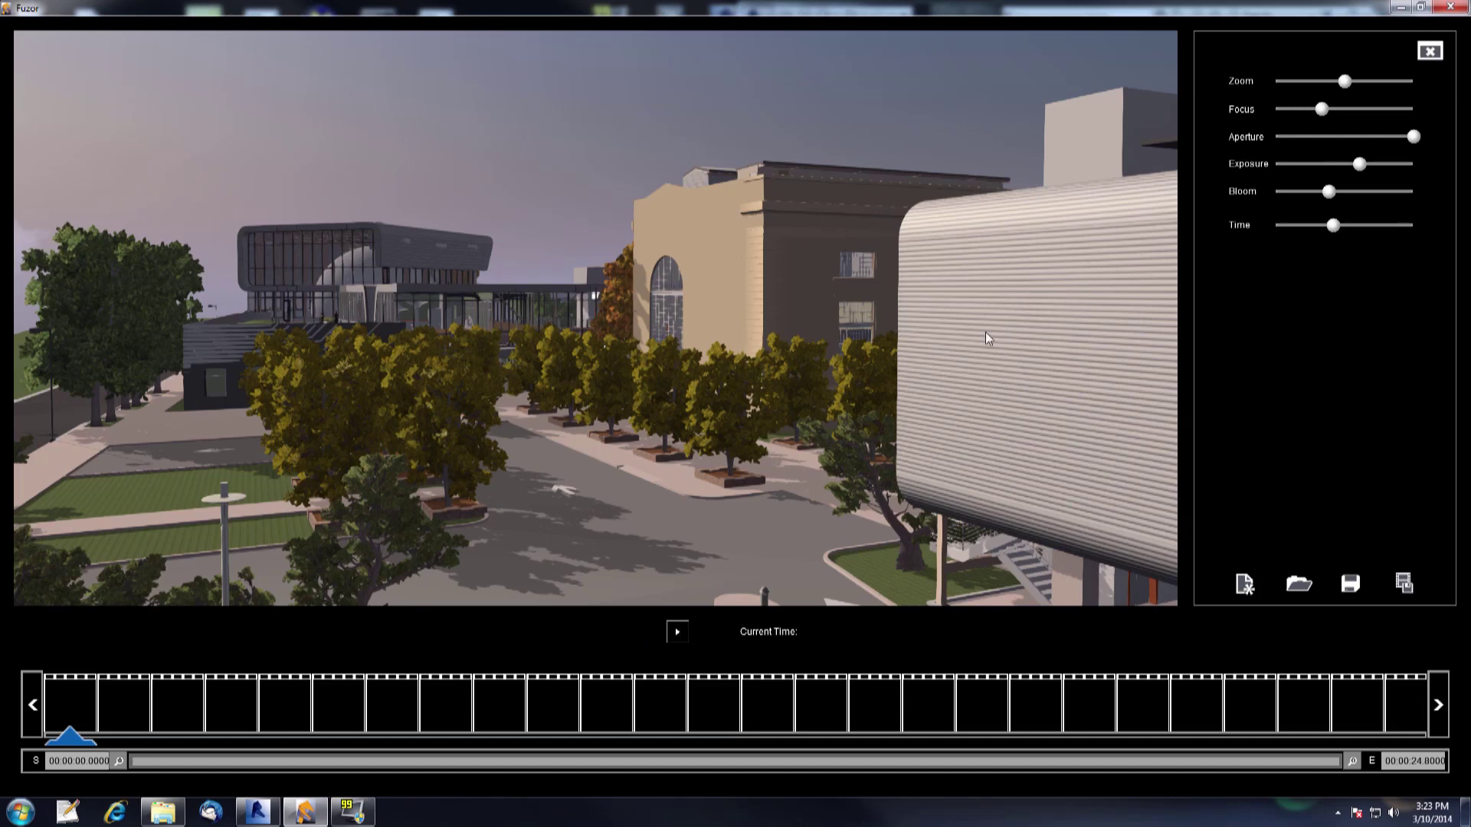
{"action": "mouse_move", "coordinate": [1334, 226]}
{"action": "left_mouse_down"}
{"action": "mouse_move", "coordinate": [1304, 227]}
{"action": "mouse_move", "coordinate": [1320, 232]}
{"action": "left_mouse_up"}
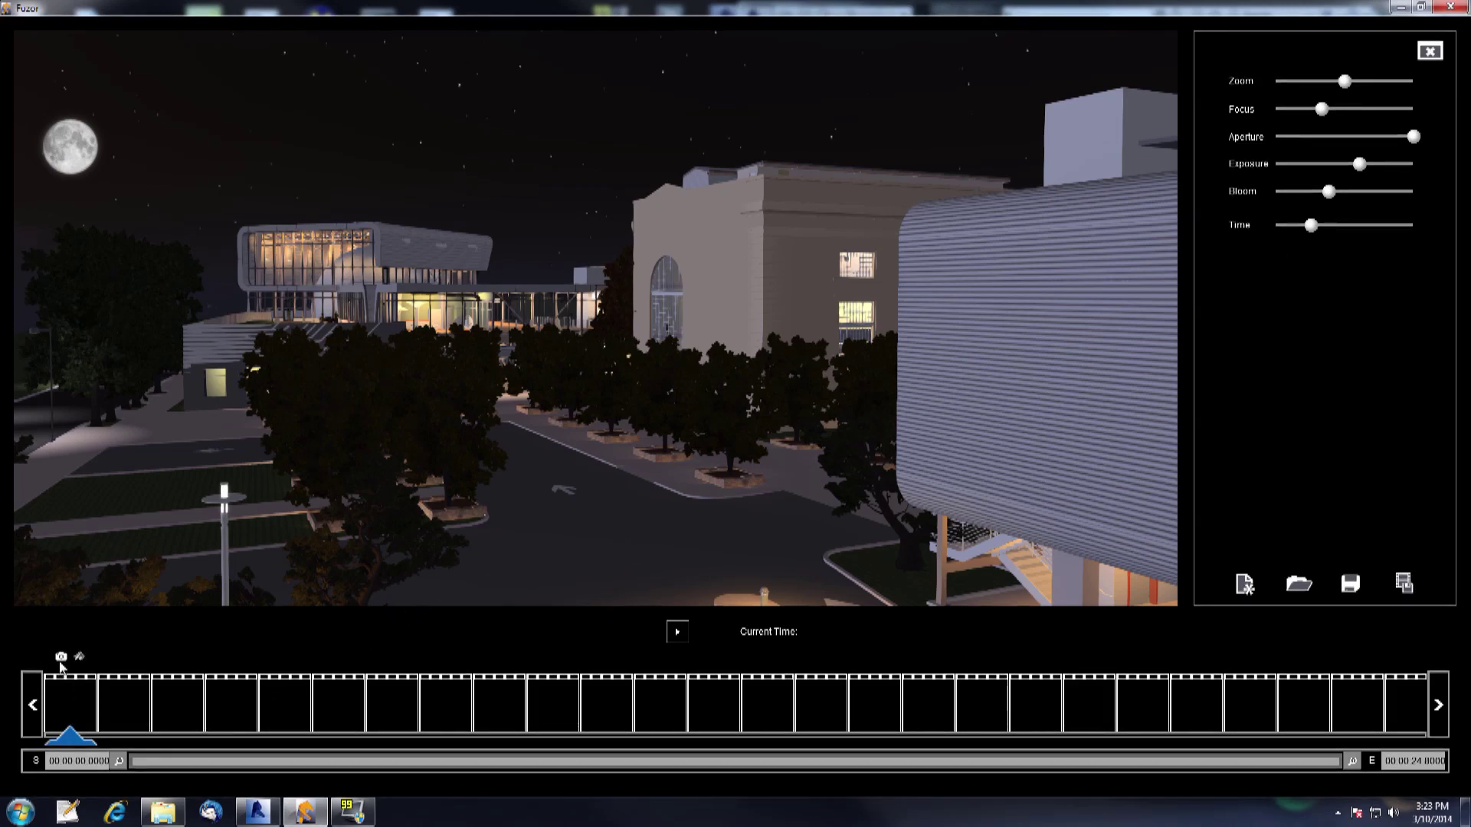
{"action": "left_click", "coordinate": [60, 661]}
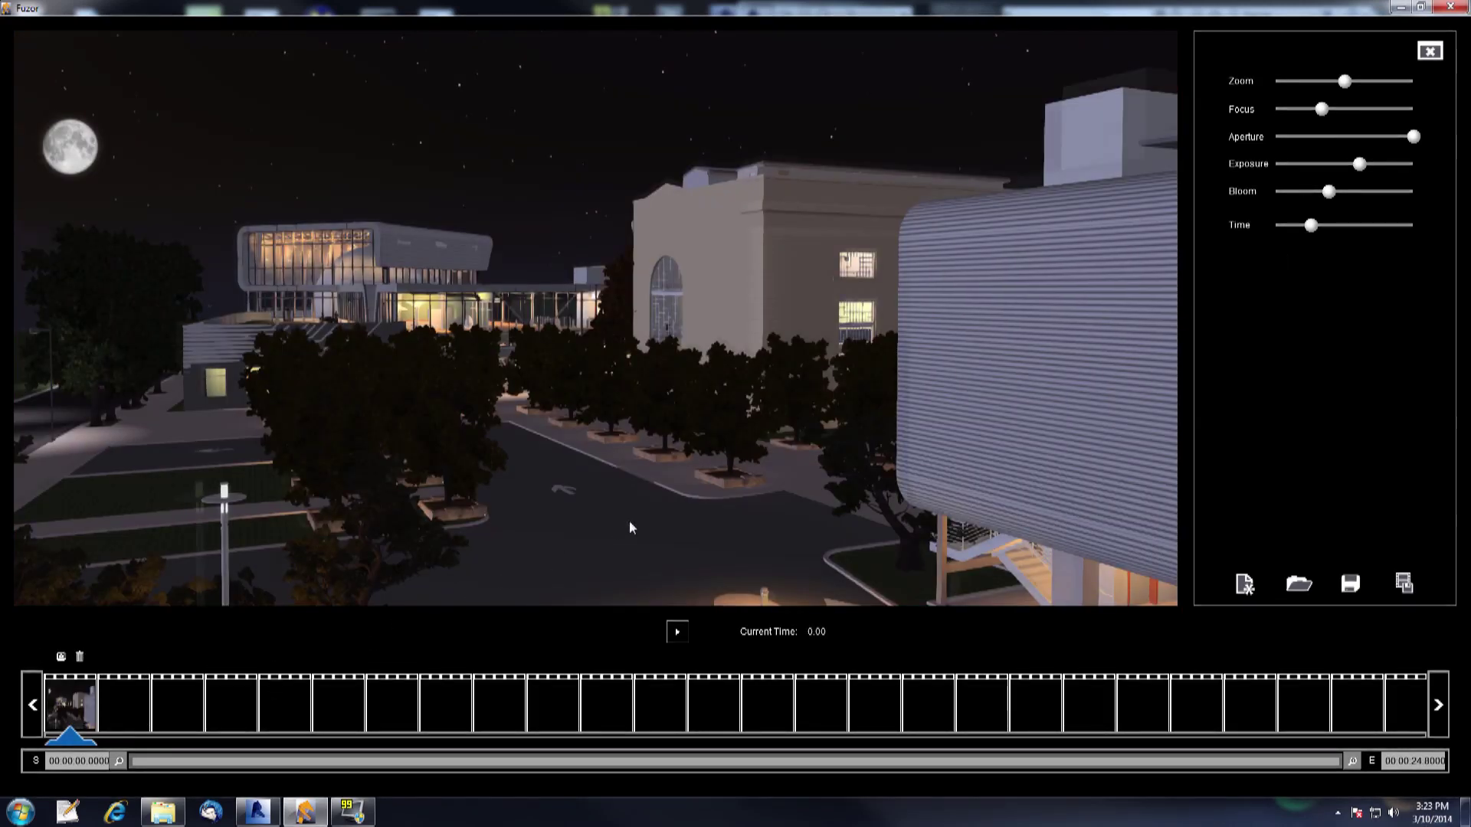
Add a keyframe at 3.00 seconds with a closer camera view of the tree-lined road and the time of day moved to low sunlight
{"action": "right_click_drag", "start_coordinate": [628, 521], "coordinate": [623, 468]}
{"action": "scroll", "coordinate": [623, 468], "scroll_direction": "up", "scroll_amount": 6}
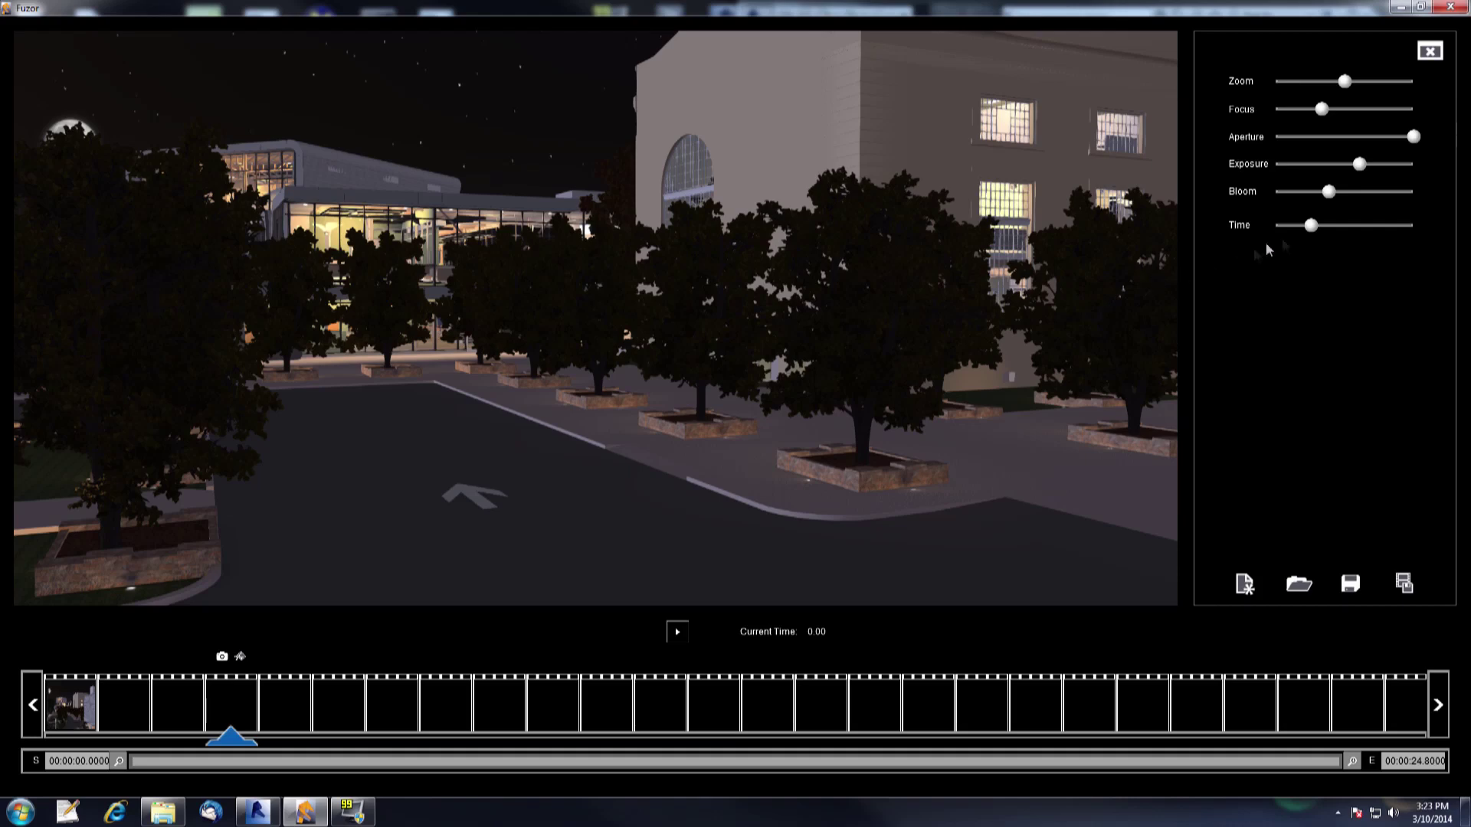
{"action": "left_click_drag", "start_coordinate": [1312, 227], "coordinate": [1332, 228]}
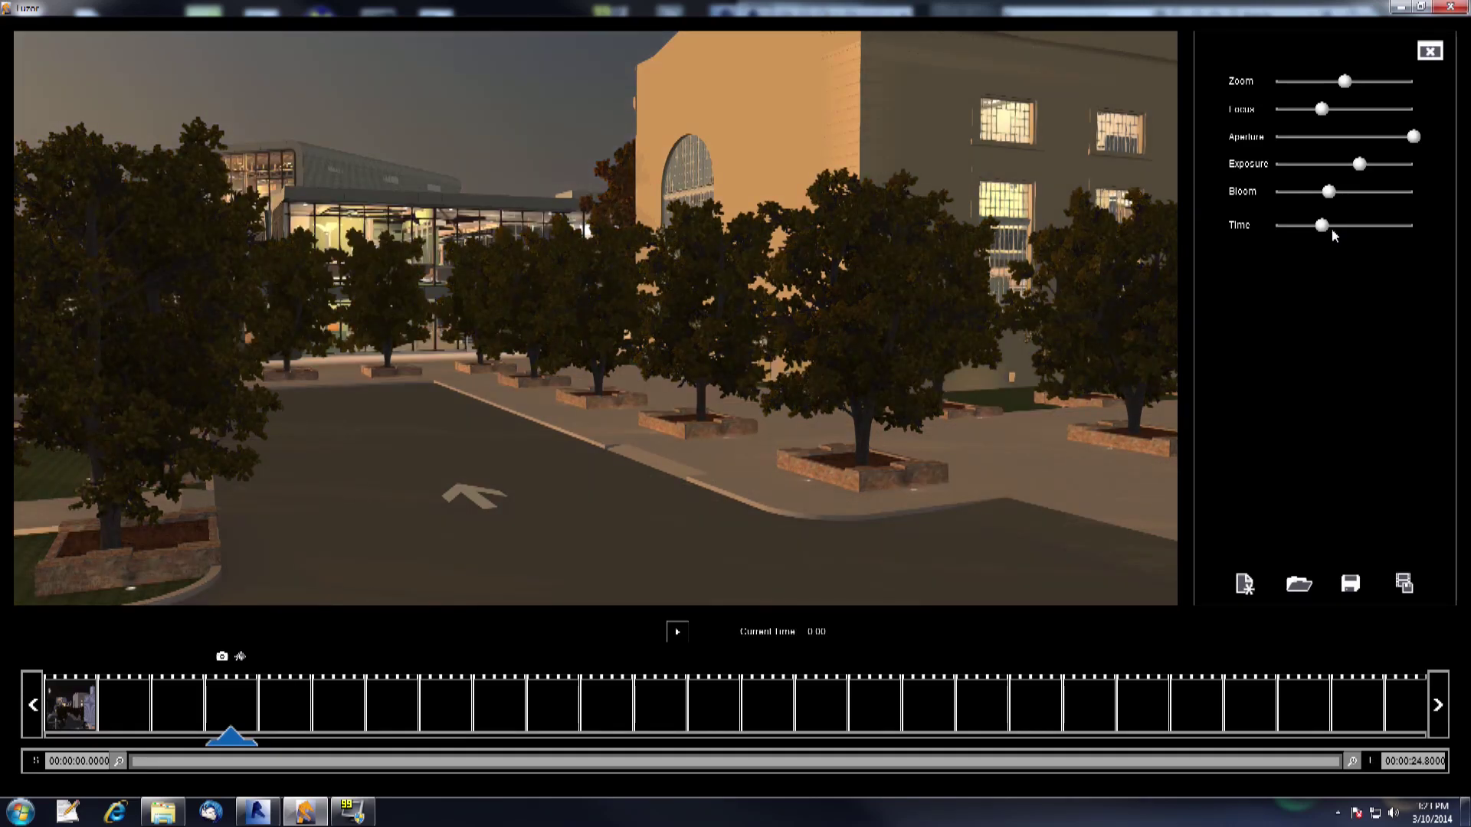
{"action": "left_click", "coordinate": [222, 658]}
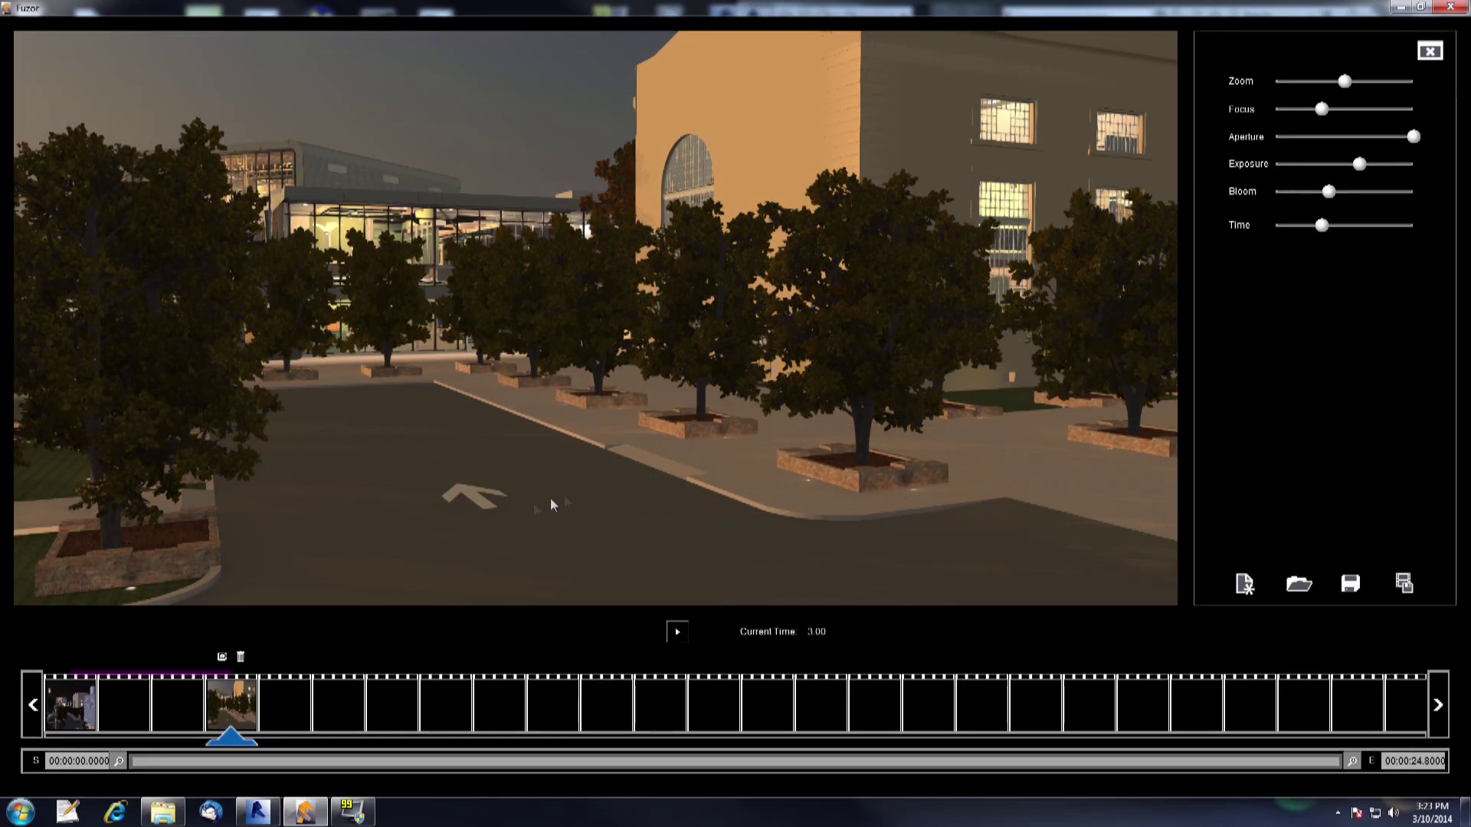
Add a keyframe at 6.00 seconds with a camera view down the road between the buildings and the time of day moved to daylight
{"action": "right_click_drag", "start_coordinate": [701, 483], "coordinate": [838, 411]}
{"action": "key", "text": "w"}
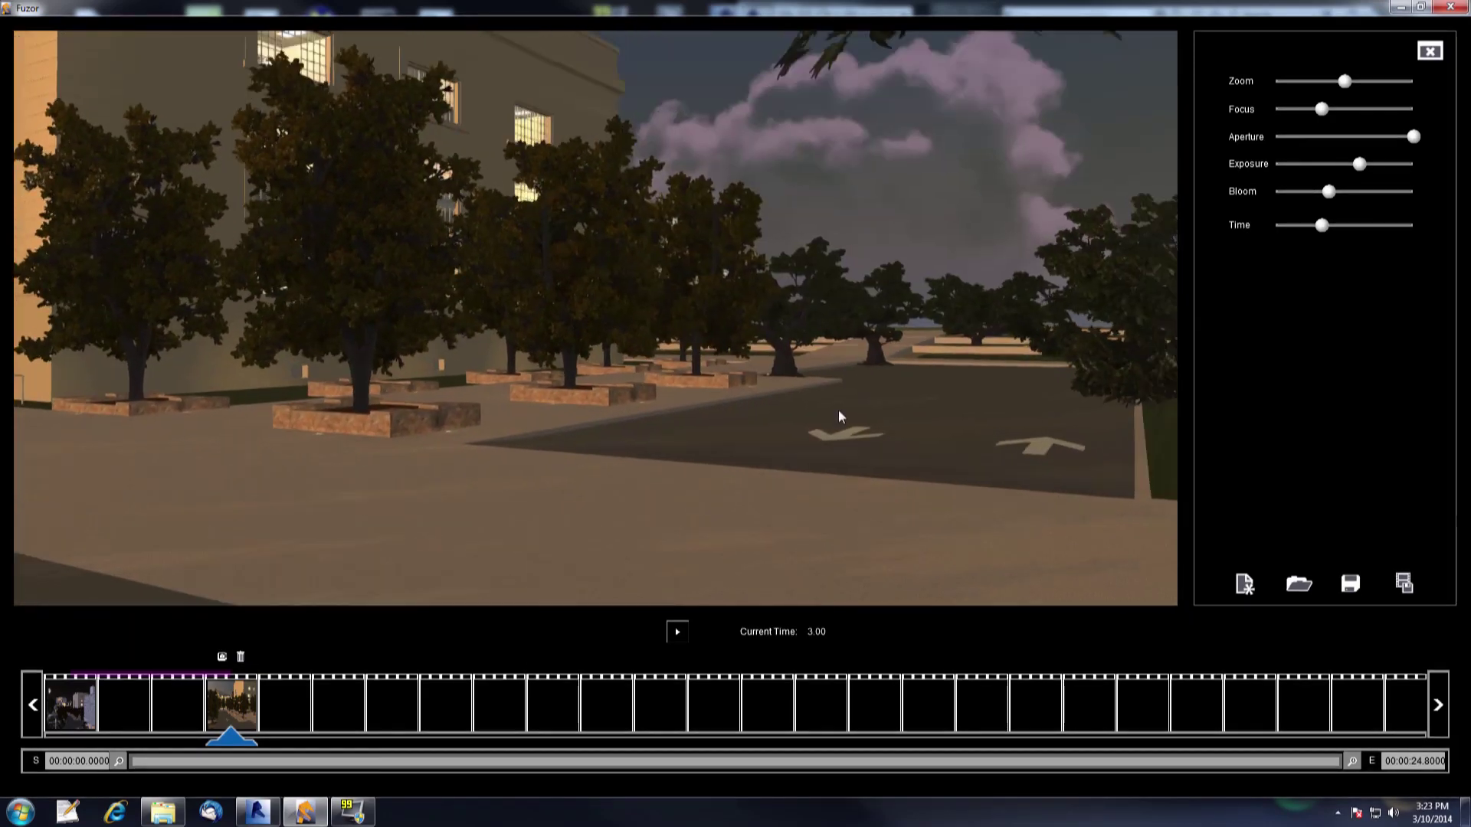
{"action": "key", "text": "a"}
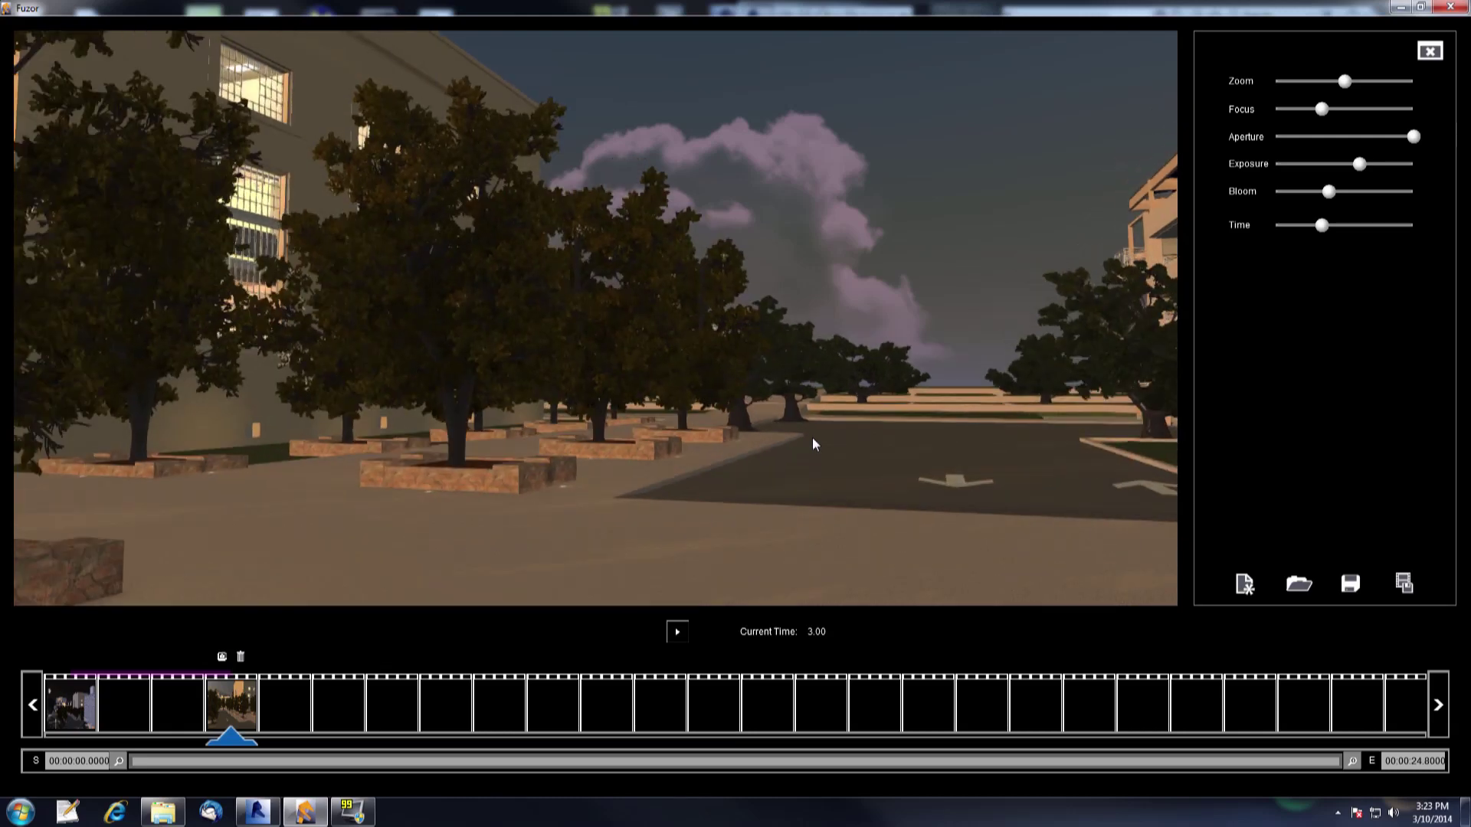
{"action": "key", "text": "e"}
{"action": "key", "text": "d"}
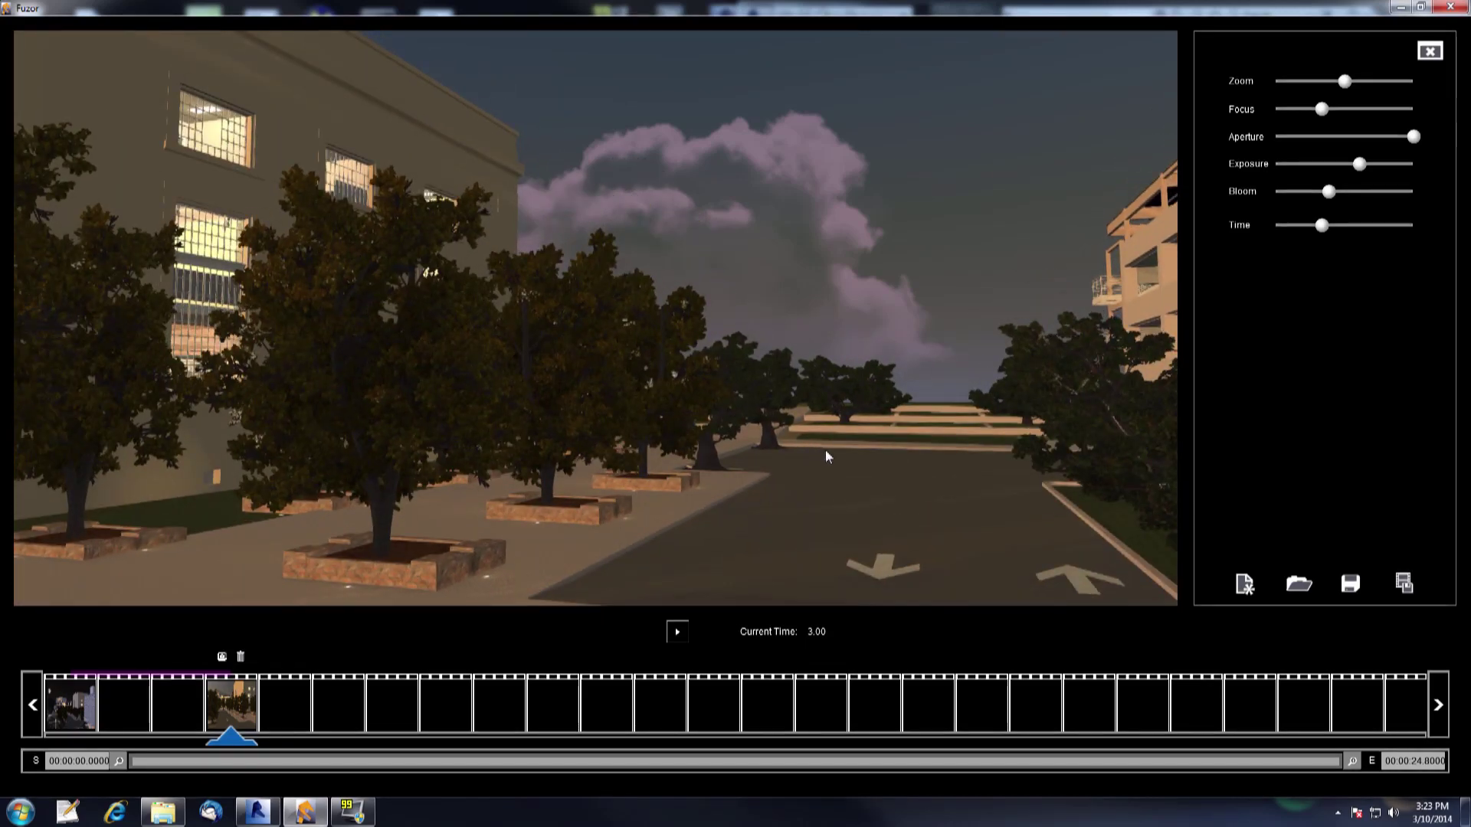
{"action": "right_click_drag", "start_coordinate": [826, 450], "coordinate": [833, 449]}
{"action": "key", "text": "Up"}
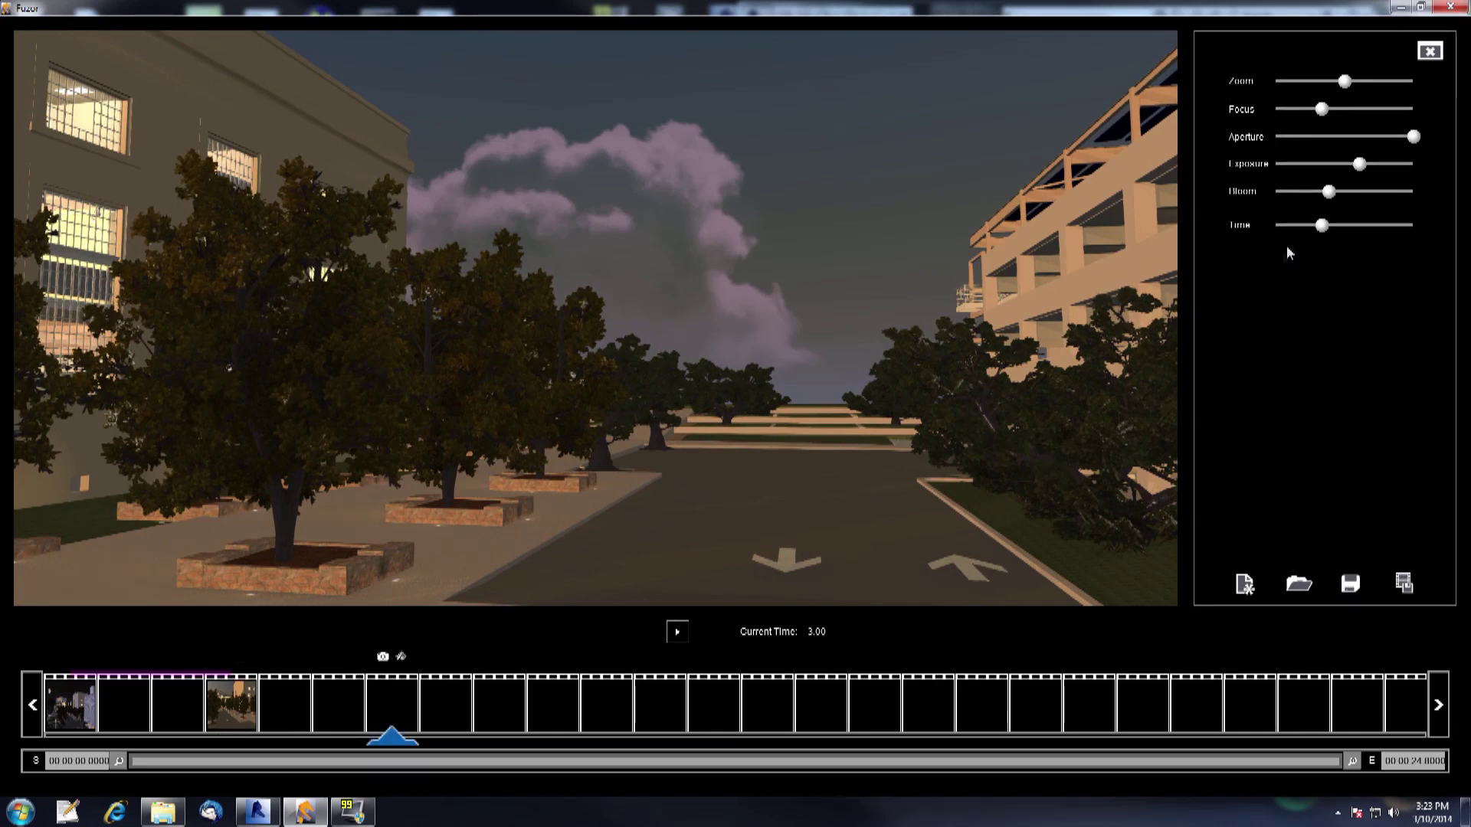
{"action": "left_click", "coordinate": [1346, 227]}
{"action": "left_click_drag", "start_coordinate": [1346, 227], "coordinate": [1359, 227]}
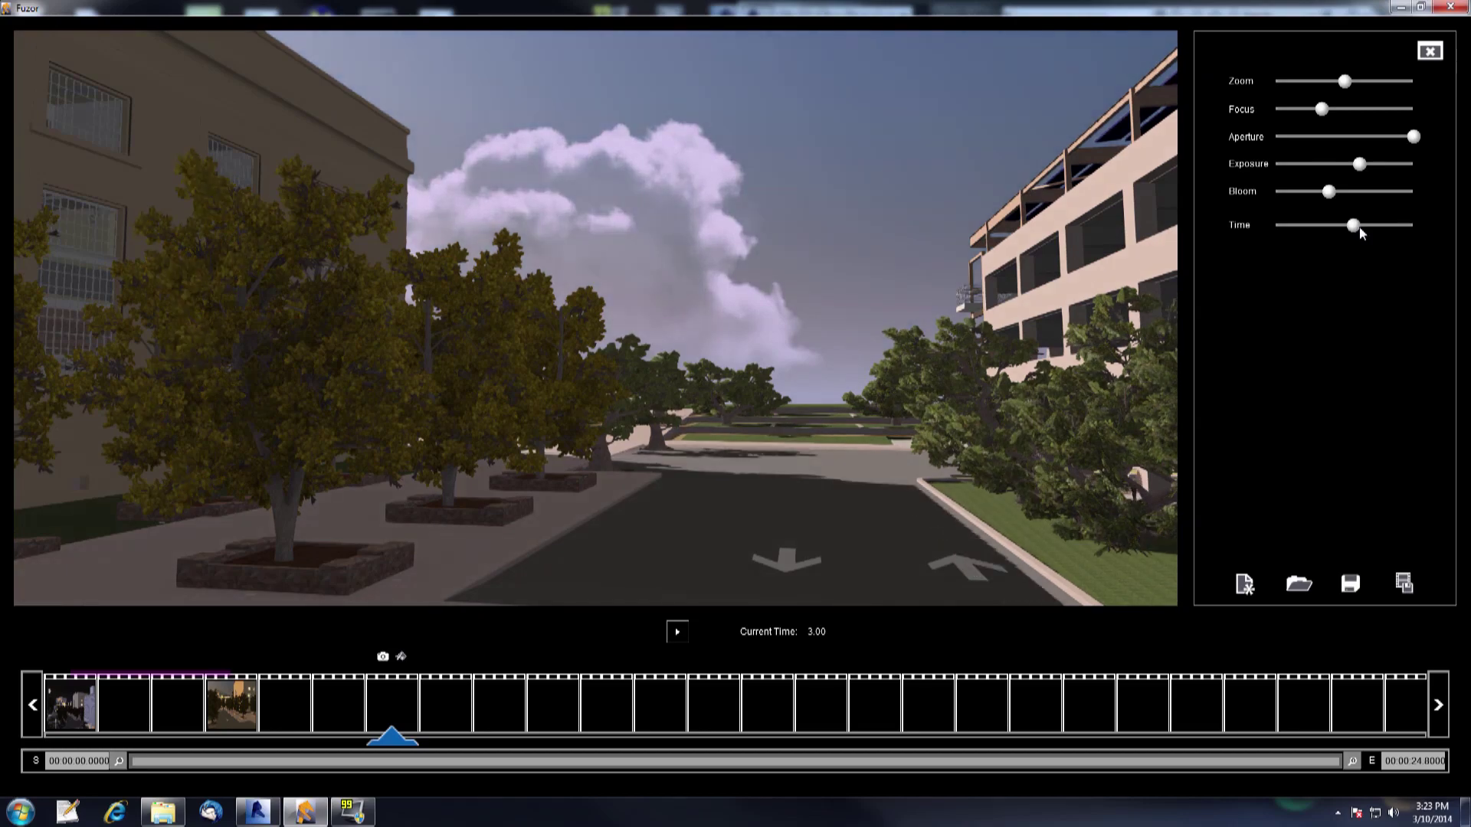
{"action": "left_click", "coordinate": [384, 658]}
Add a keyframe at 12.00 seconds with the camera advanced to the open tree-lined area and the time of day moved to sunset
{"action": "key", "text": "w"}
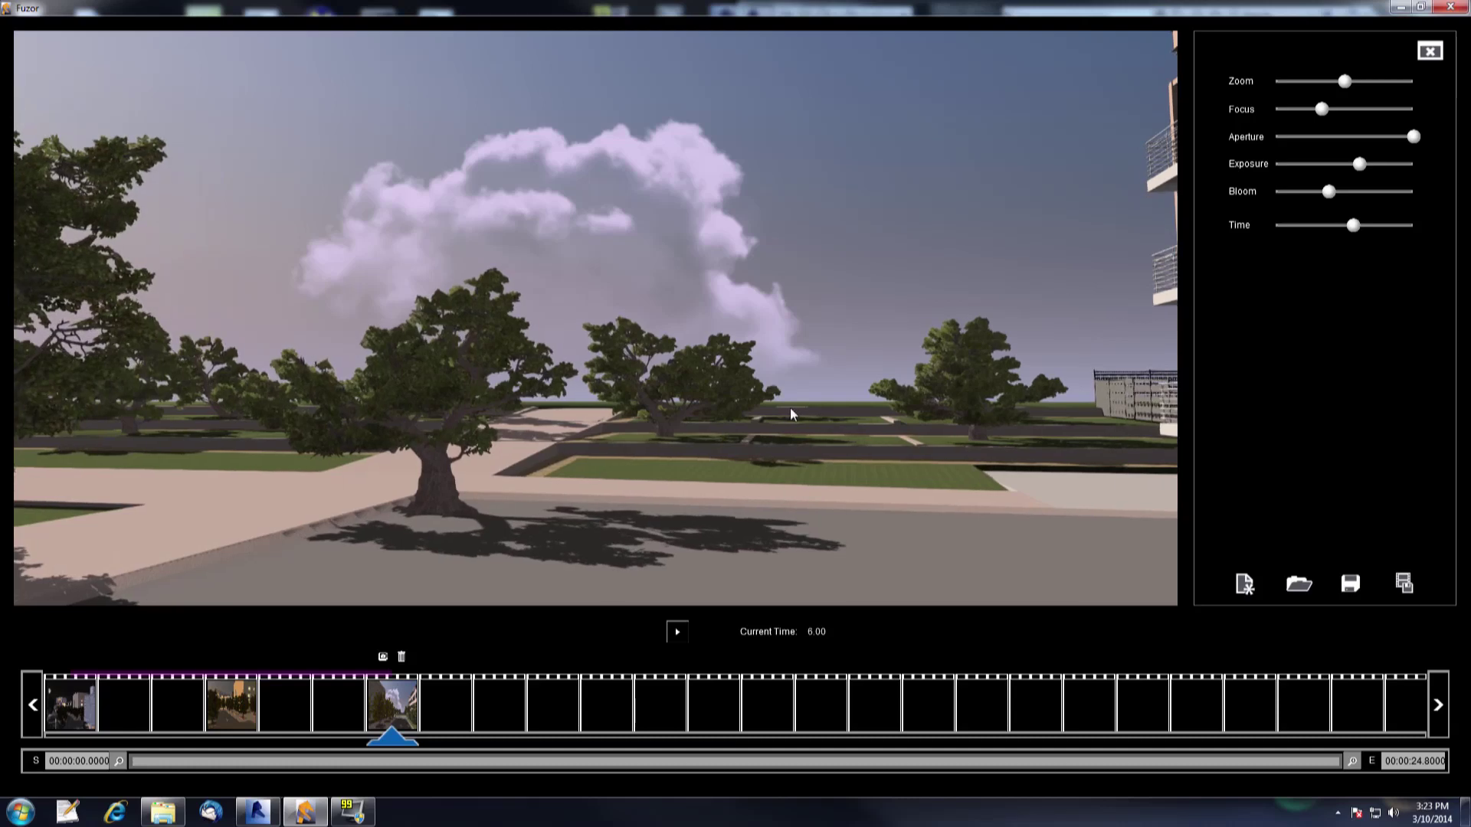
{"action": "key", "text": "w"}
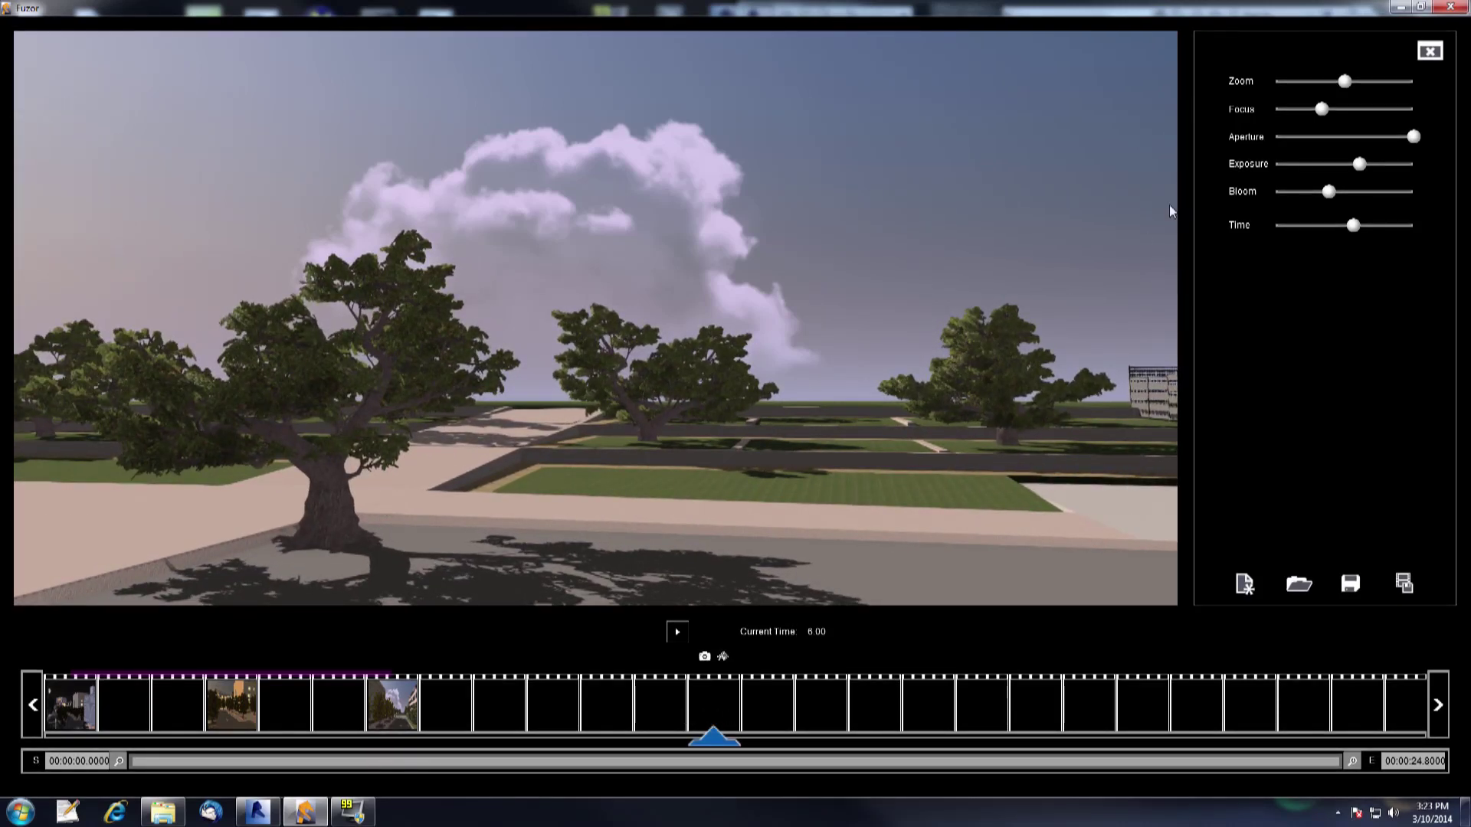
{"action": "left_click_drag", "start_coordinate": [1353, 226], "coordinate": [1390, 228]}
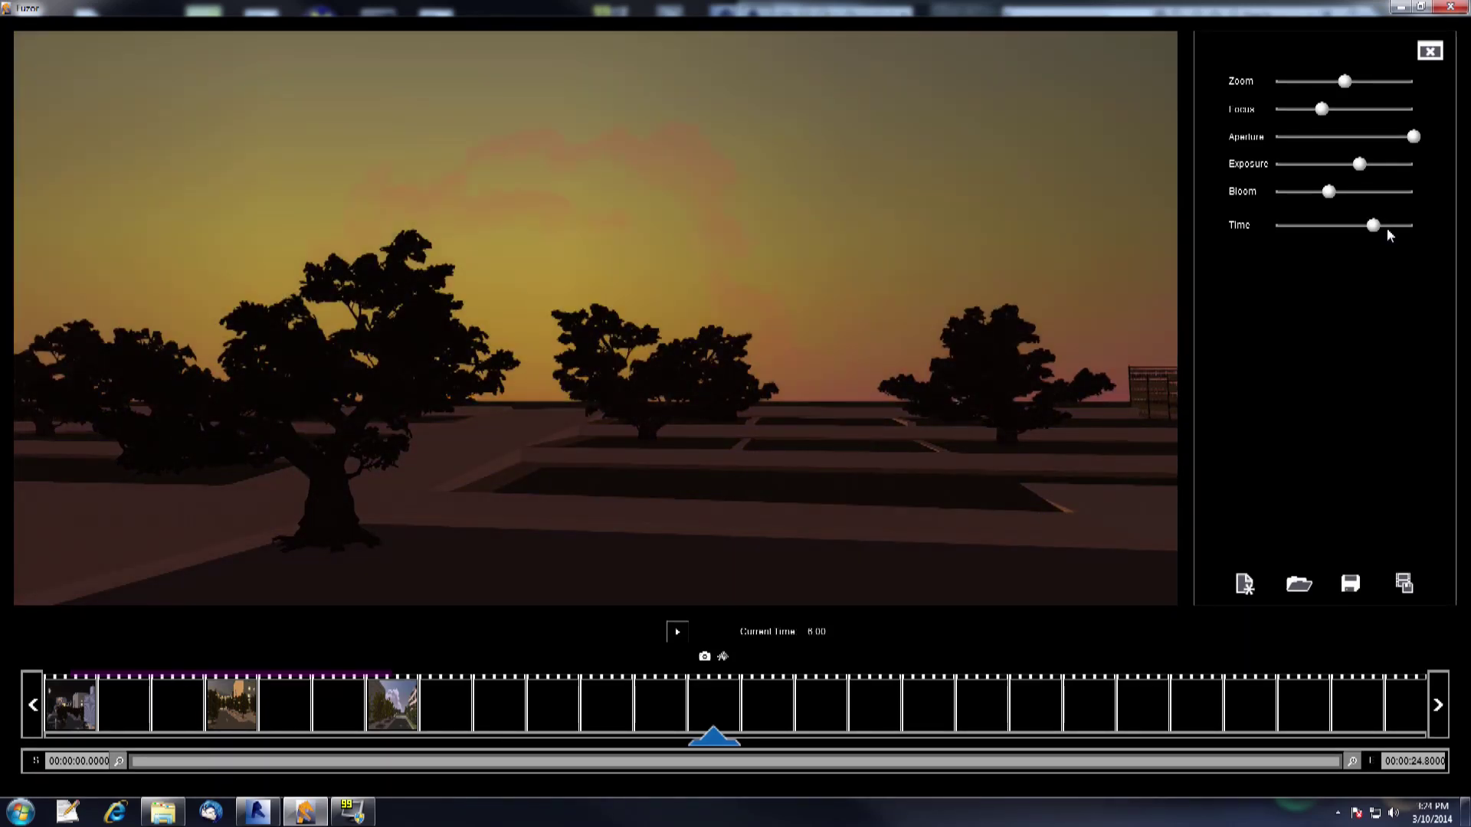
{"action": "left_click_drag", "start_coordinate": [1387, 228], "coordinate": [1386, 230]}
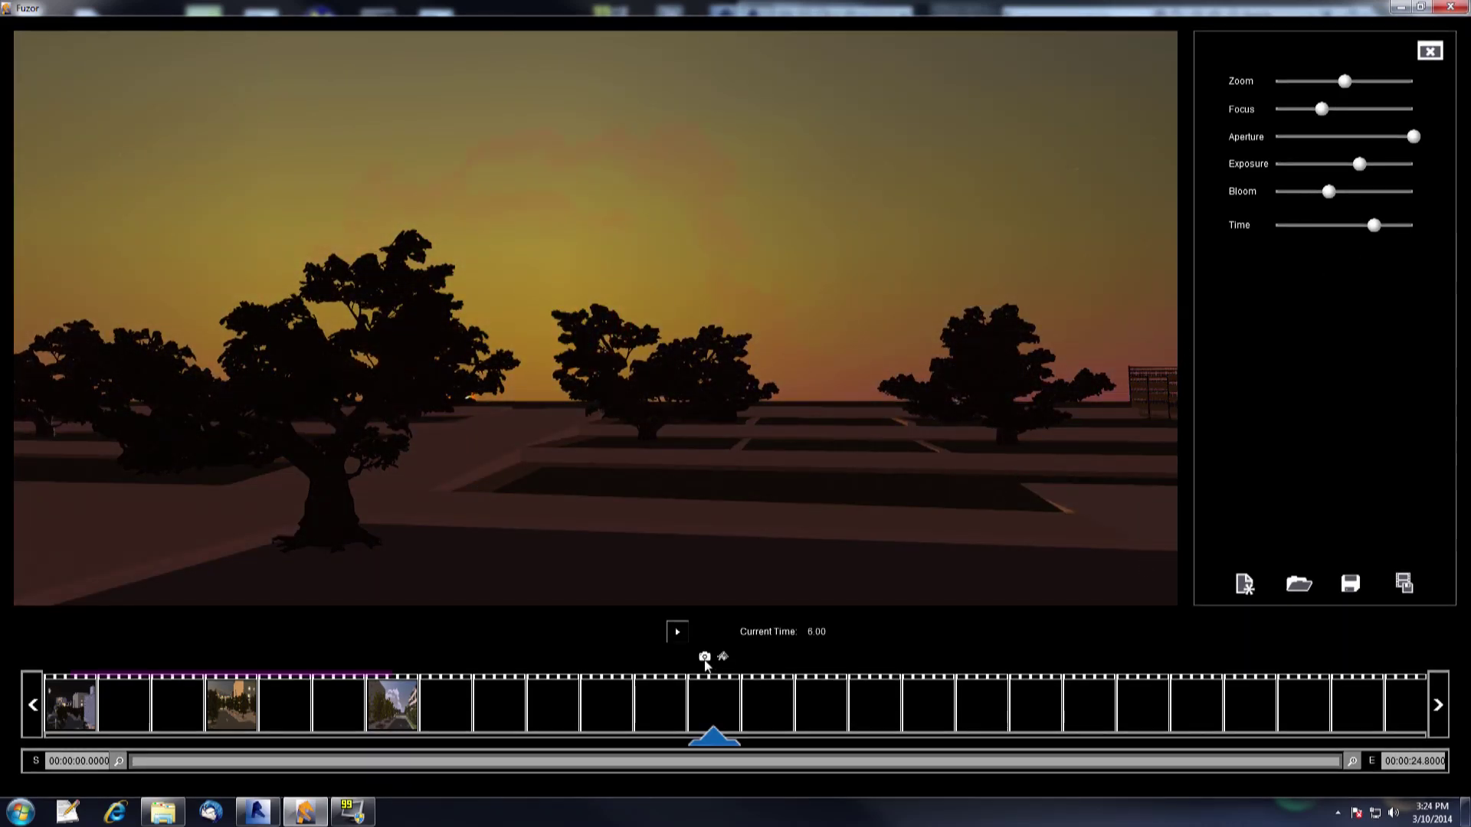
Preview the cinematic, shift the sunset keyframe to 10.00 seconds, and replay it before returning the playhead to the start
{"action": "left_click", "coordinate": [683, 637]}
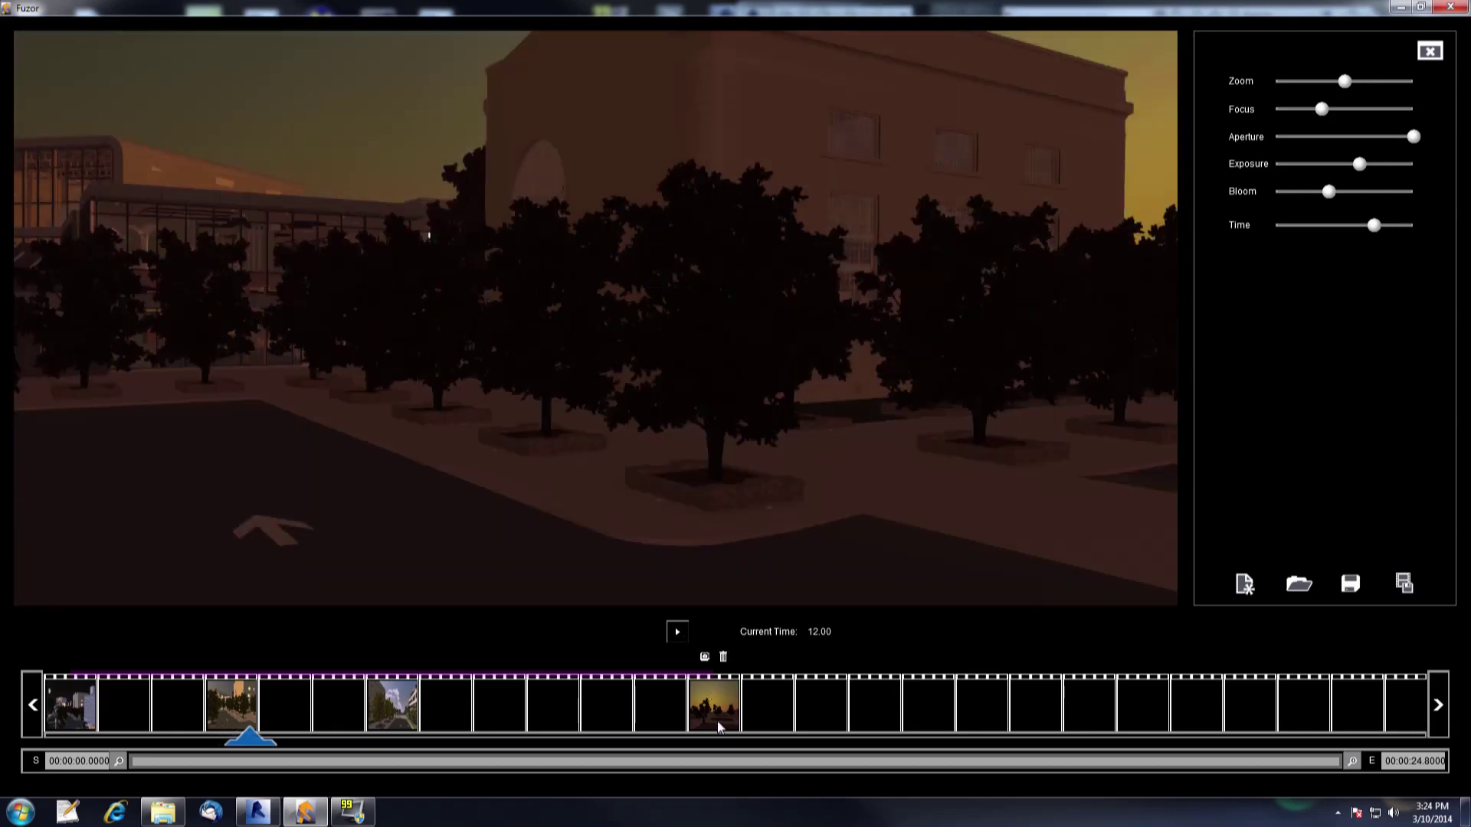
{"action": "left_click_drag", "start_coordinate": [667, 714], "coordinate": [625, 714]}
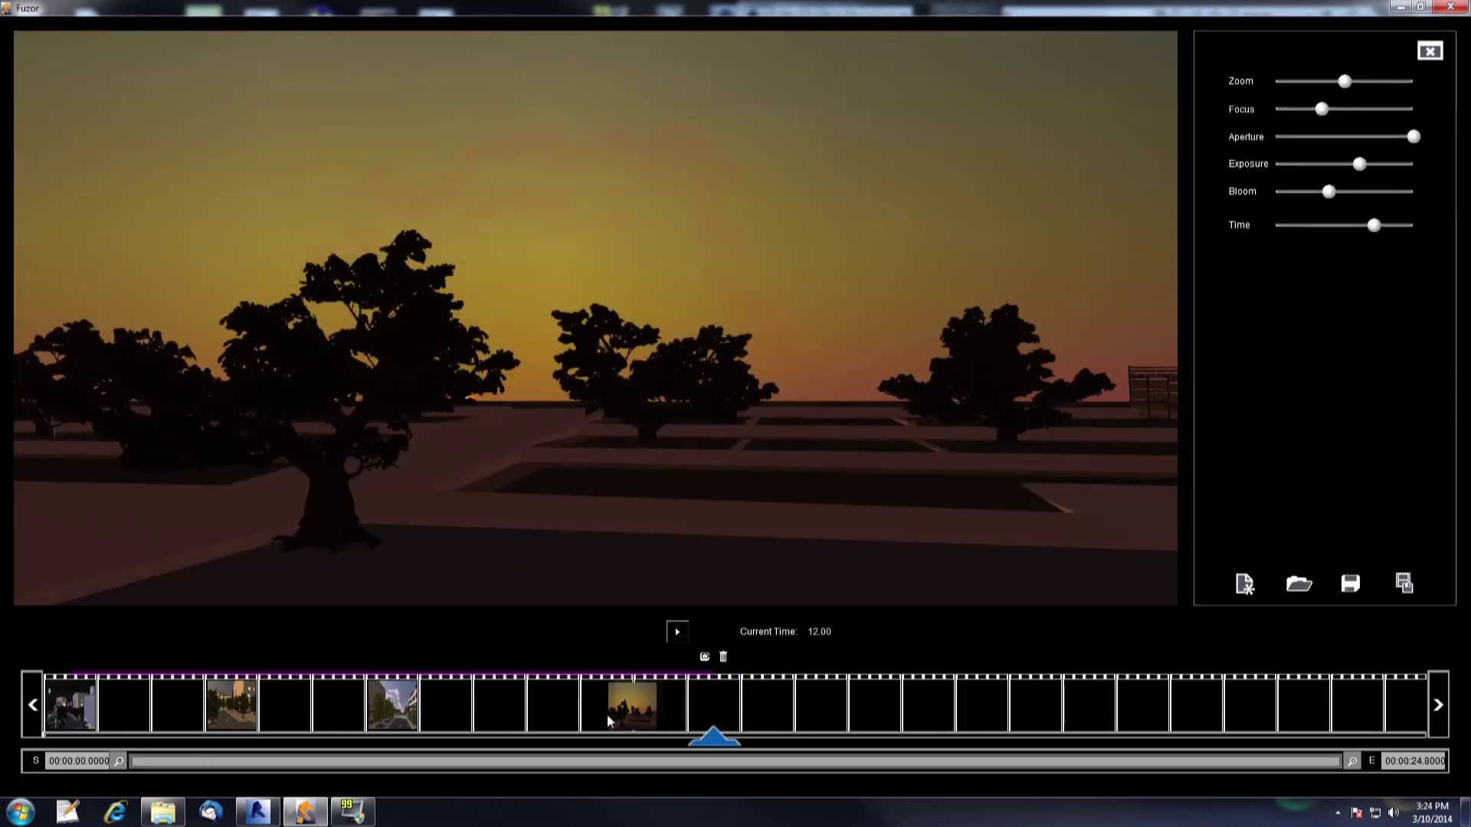
{"action": "left_click", "coordinate": [676, 633]}
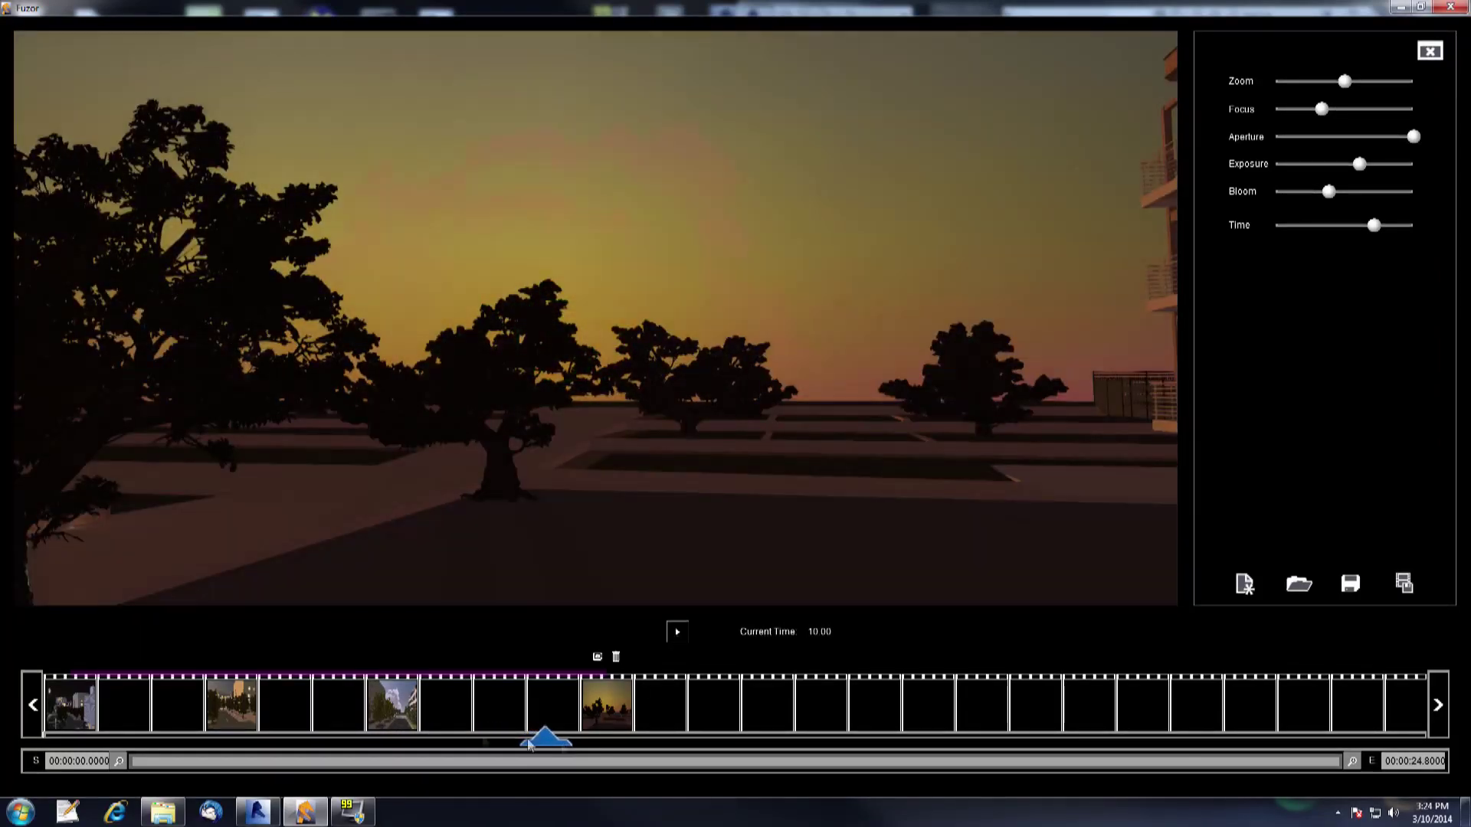
{"action": "left_click_drag", "start_coordinate": [529, 744], "coordinate": [73, 739]}
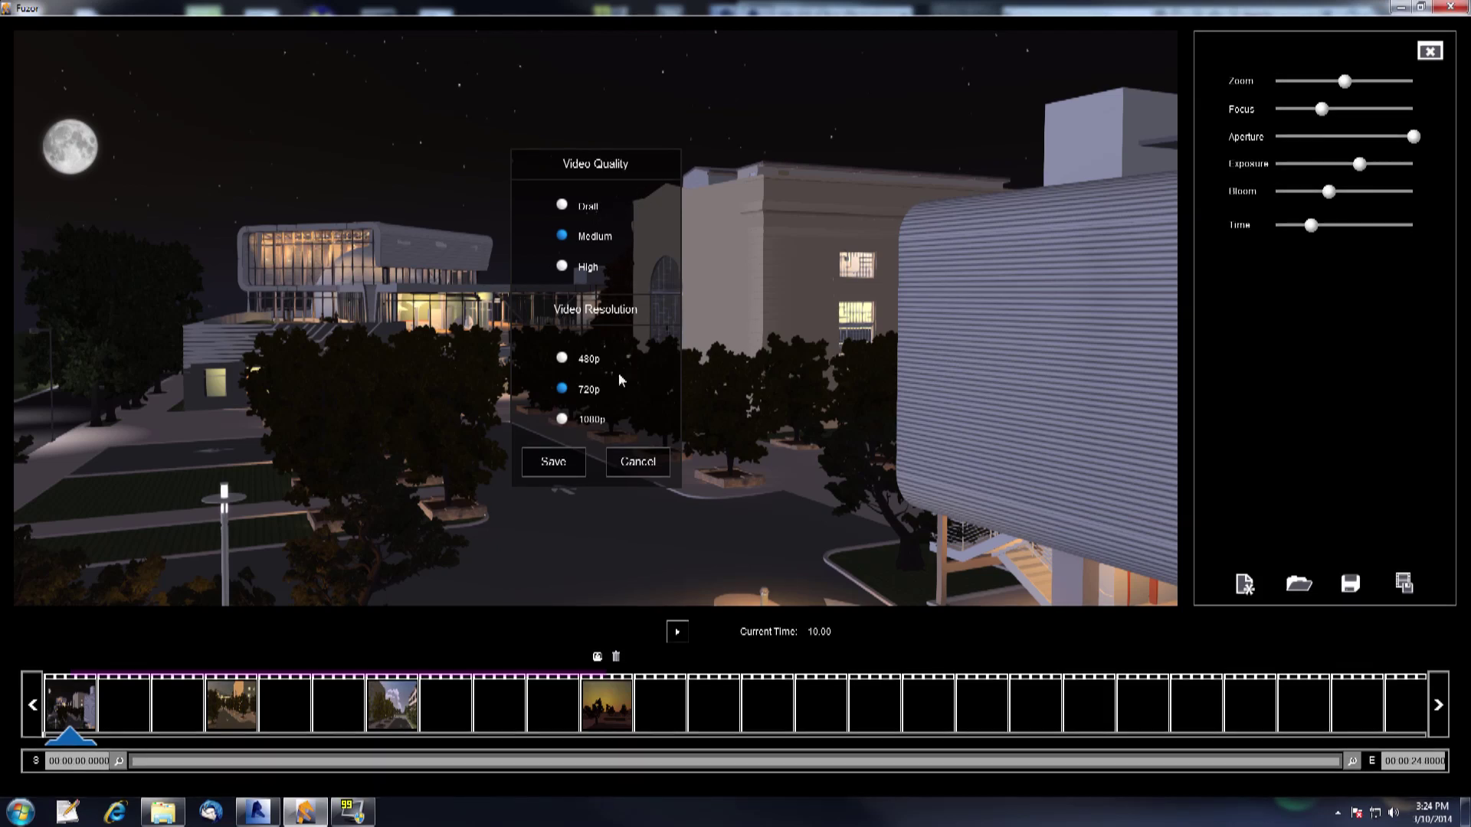
Export the cinematic in High quality at 1080p as the H264 video exampleVideo.mp4 on the desktop, replacing the existing file
{"action": "left_click", "coordinate": [562, 419]}
{"action": "left_click", "coordinate": [563, 267]}
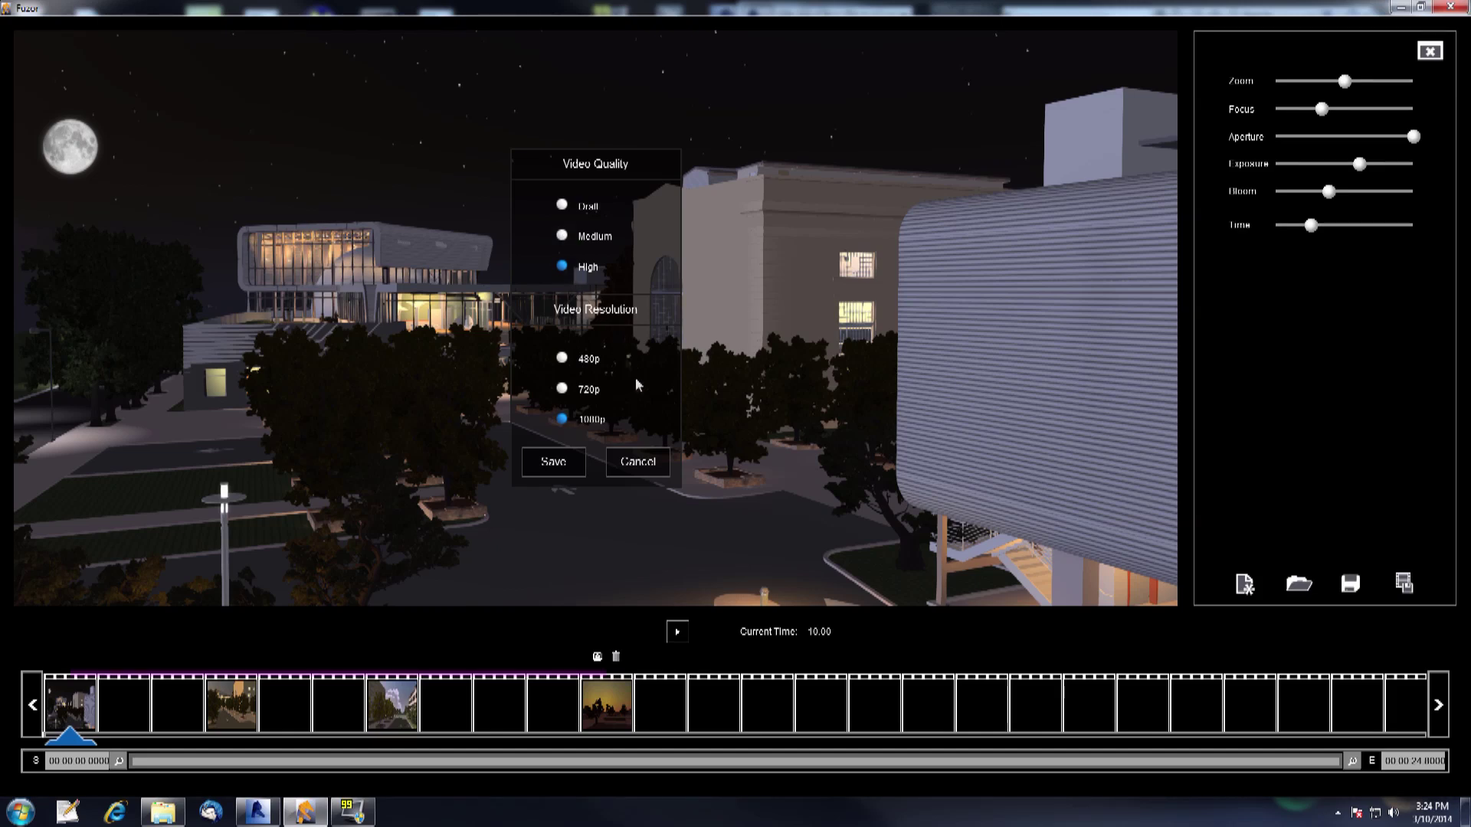
{"action": "left_click", "coordinate": [555, 462]}
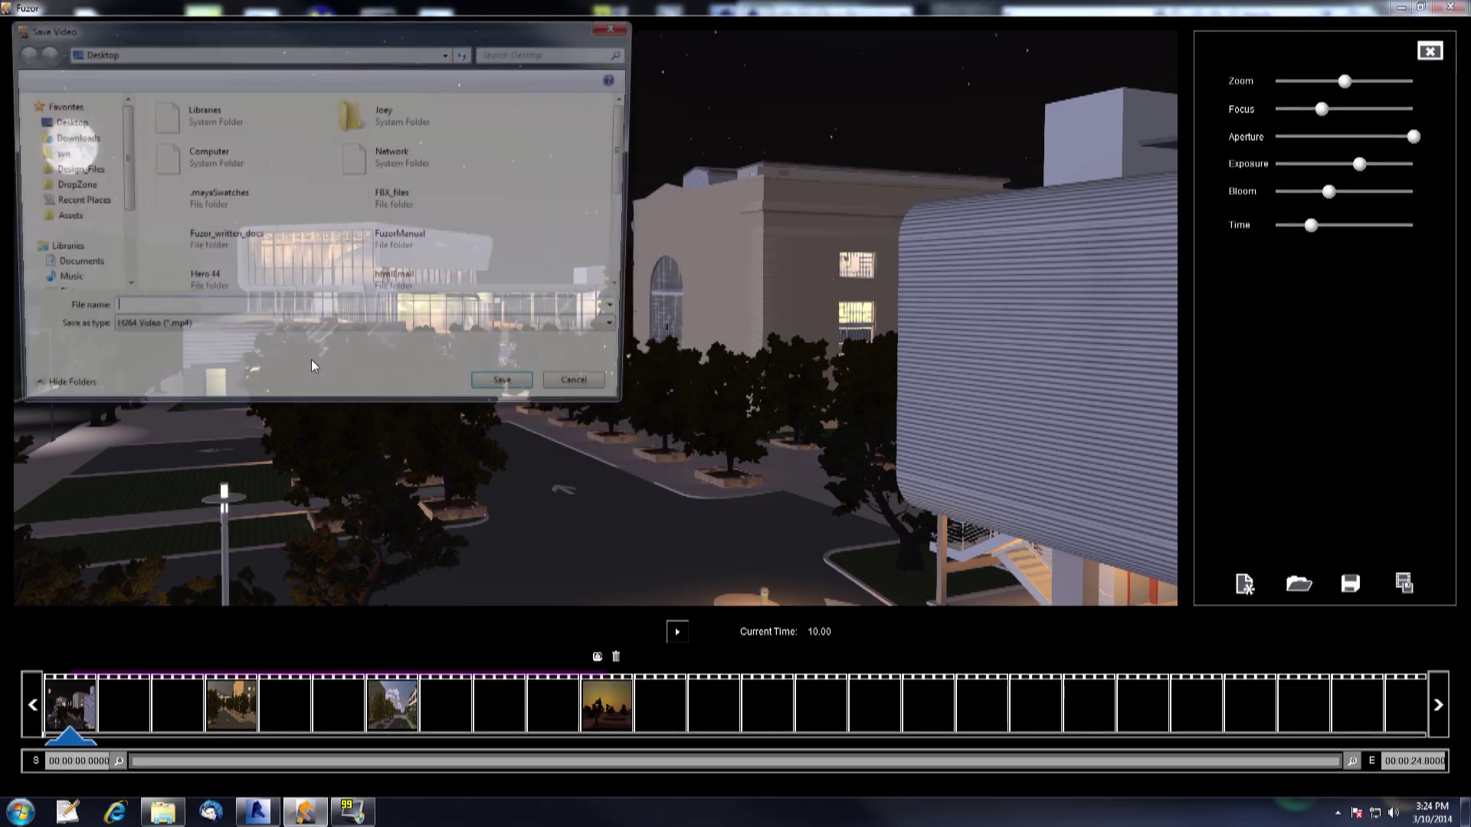
{"action": "type", "text": "e"}
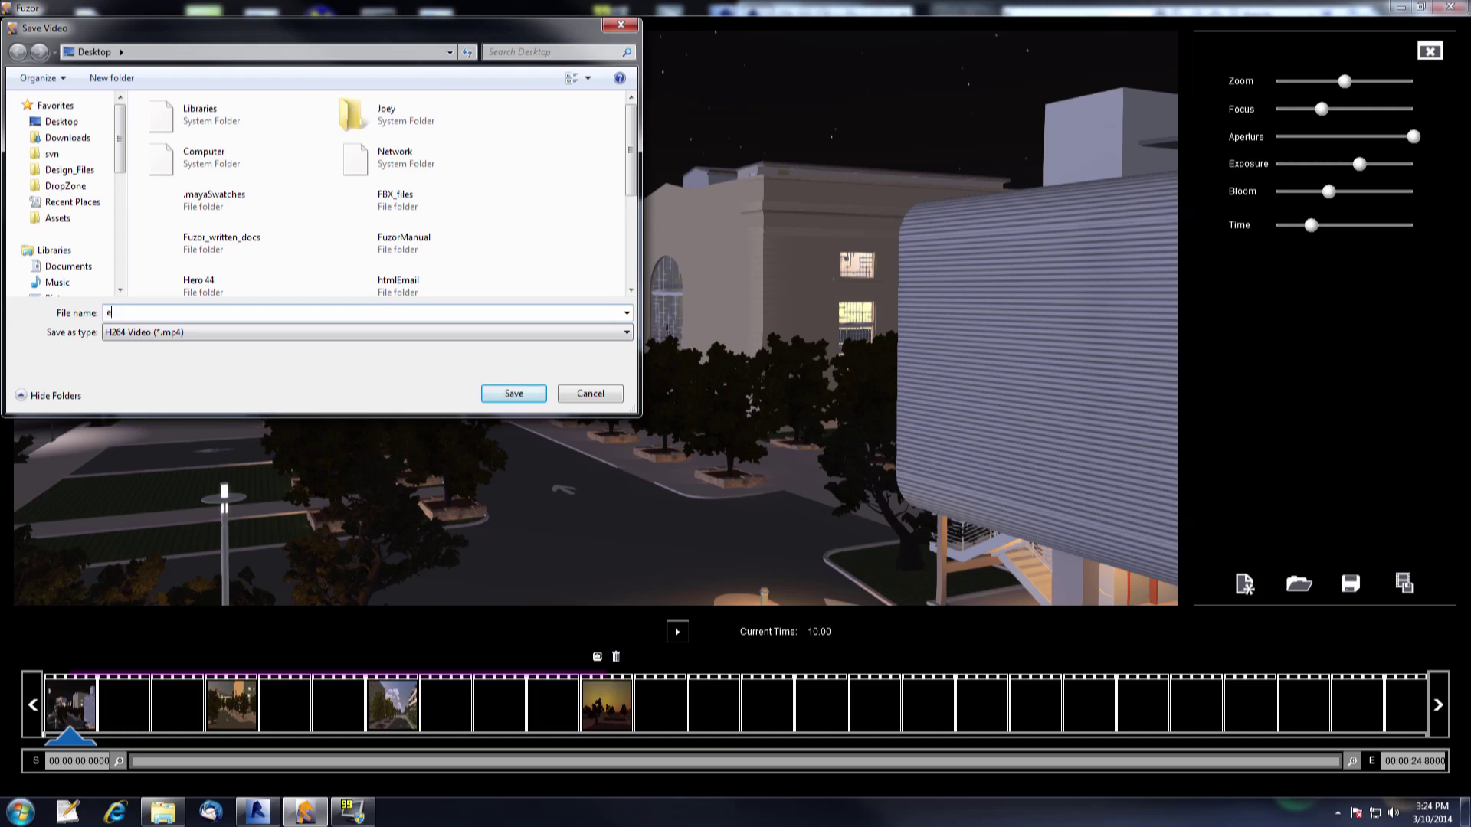
{"action": "type", "text": "xam"}
{"action": "key", "text": "Down"}
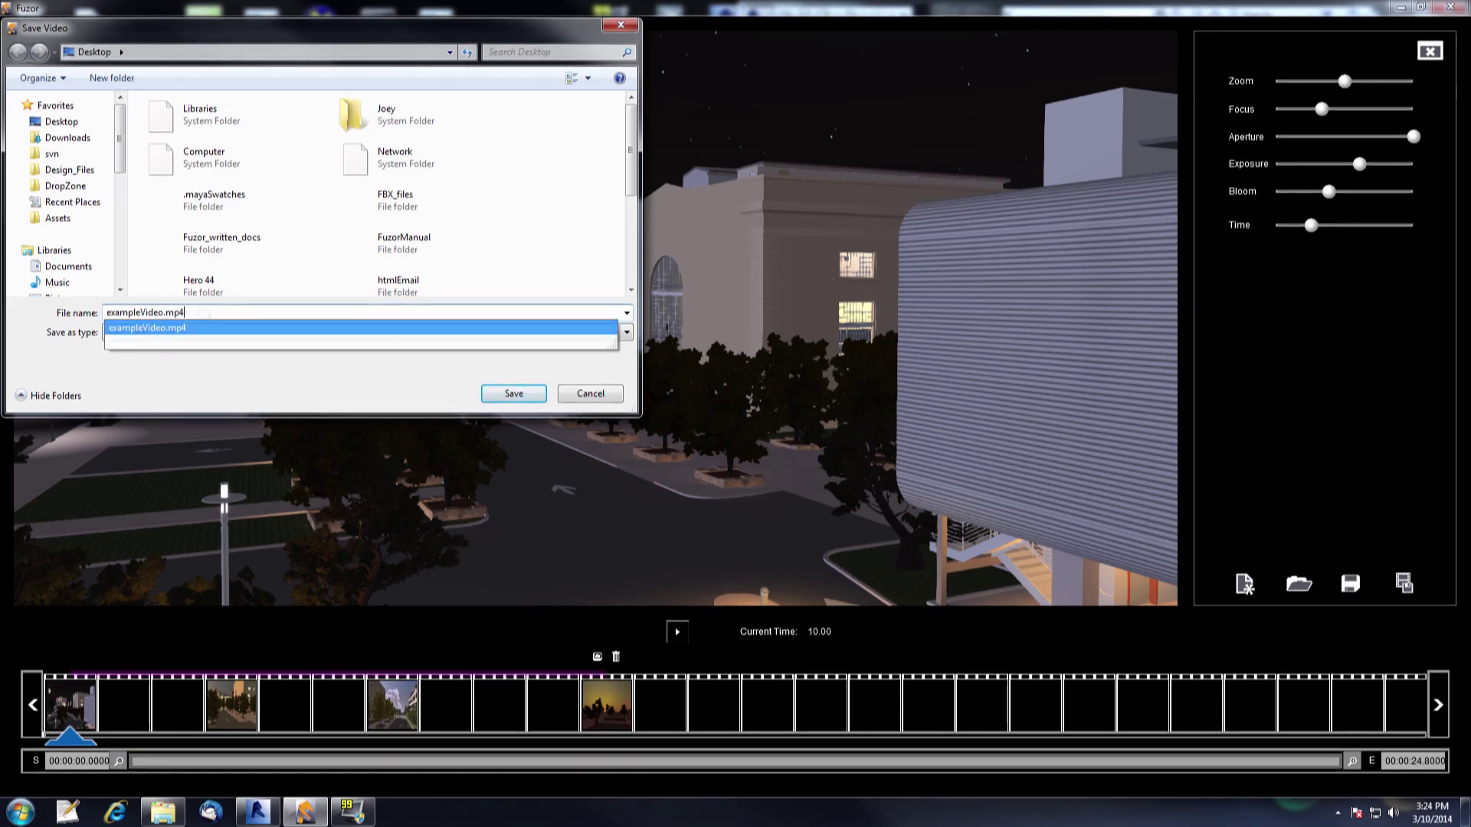
{"action": "key", "text": "Return"}
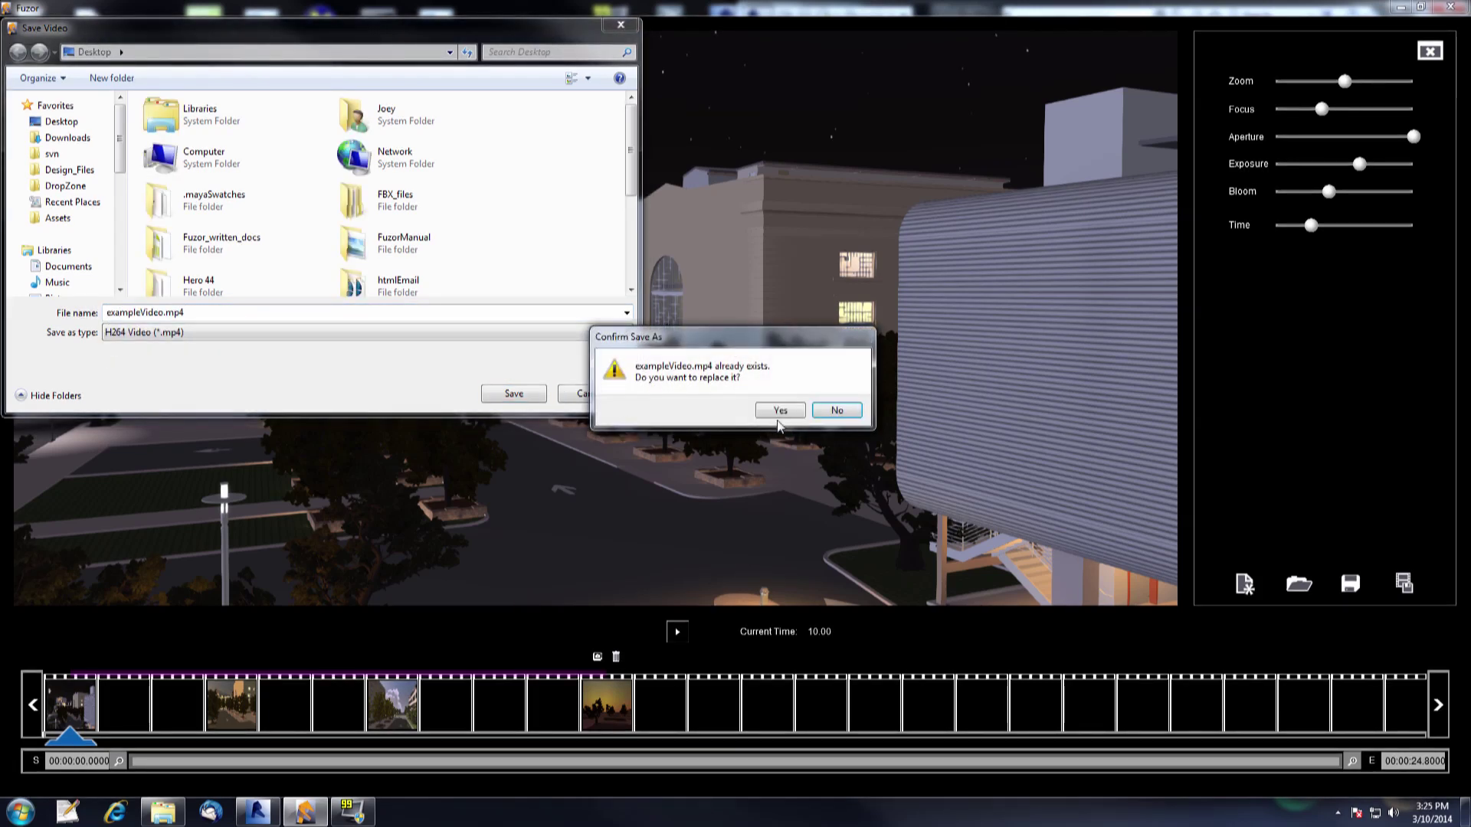
{"action": "left_click", "coordinate": [778, 408]}
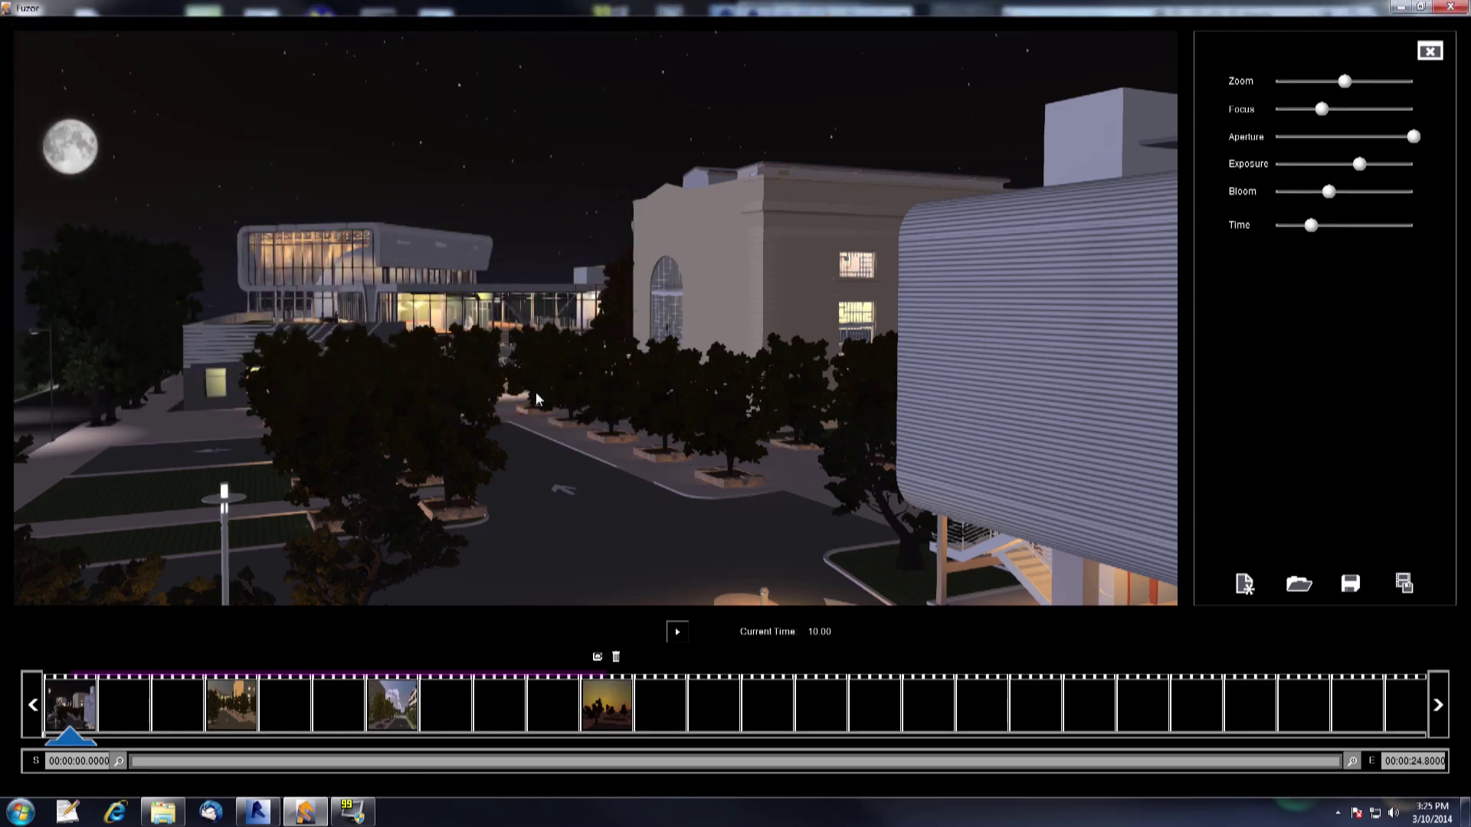